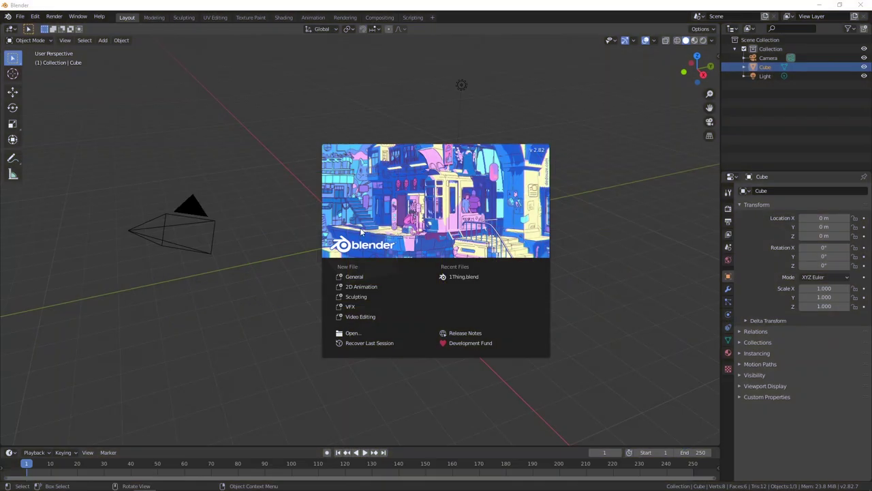
# - Dismiss the splash screen and orbit around the default cube to examine it from several sides
pyautogui.click(396, 202)
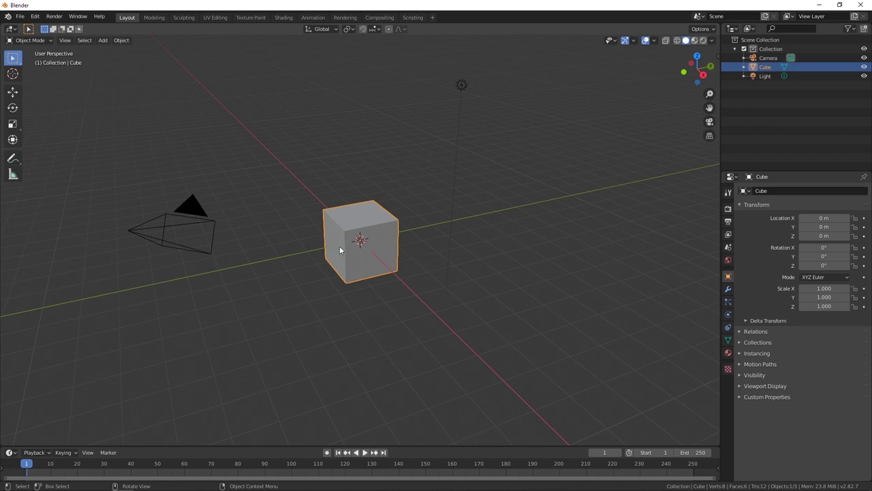
pyautogui.moveTo(396, 267); pyautogui.dragTo(483, 244, button='middle')
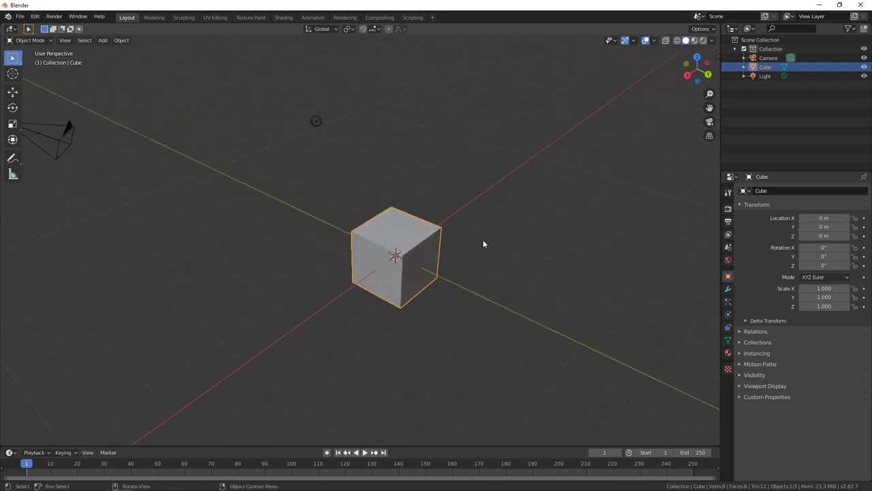
pyautogui.moveTo(453, 263); pyautogui.dragTo(359, 282, button='middle')
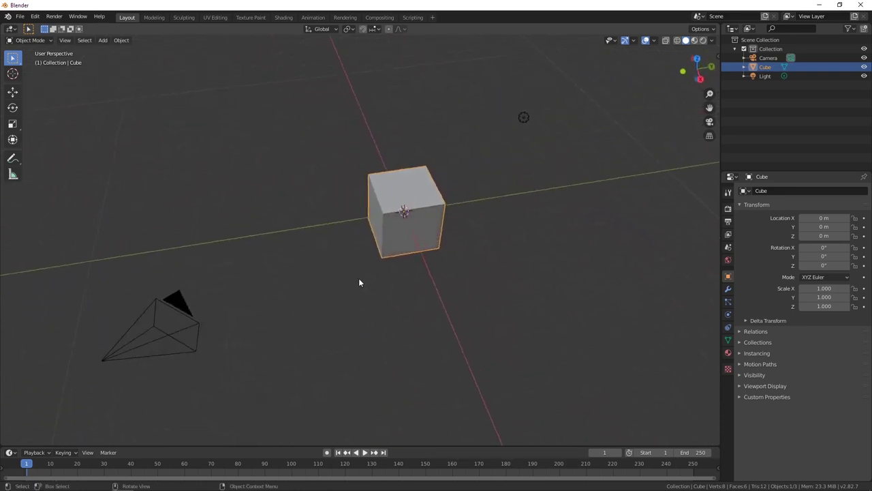
pyautogui.scroll(1, 396, 280)
pyautogui.scroll(-3, 396, 280)
pyautogui.moveTo(412, 277); pyautogui.dragTo(457, 296, button='middle')
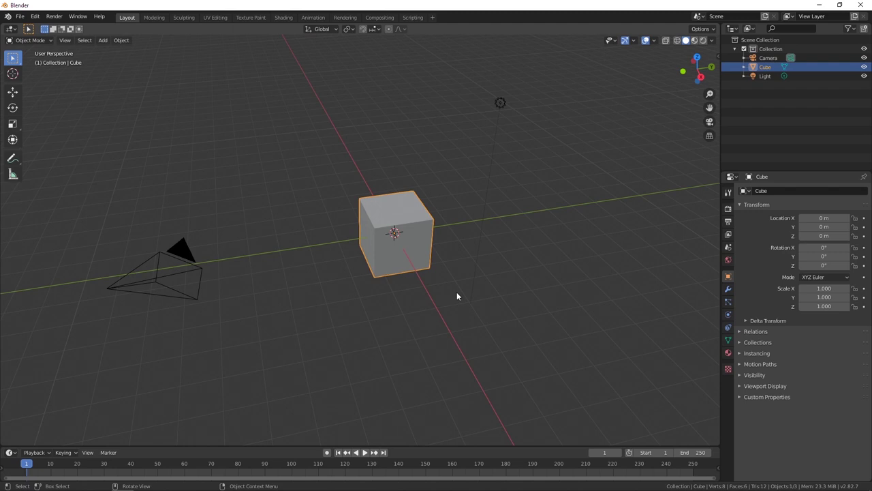
pyautogui.moveTo(456, 297); pyautogui.dragTo(374, 288, button='middle')
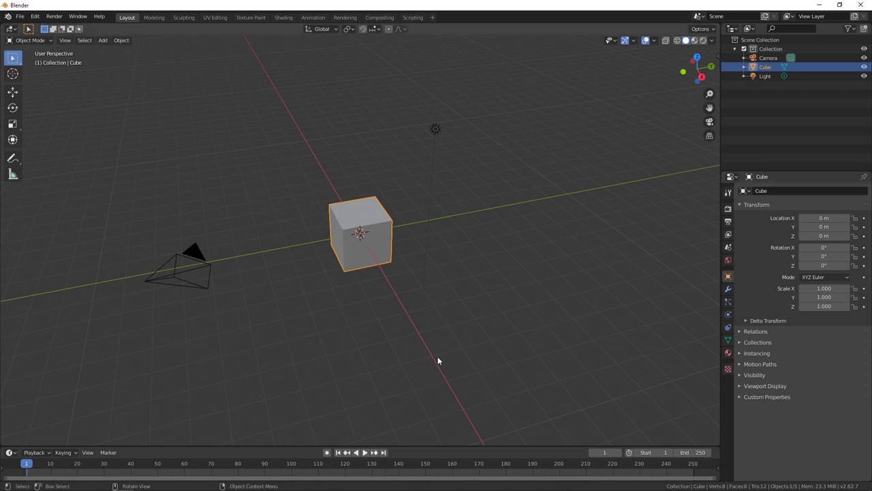
# - Zoom out and in on the default cube to inspect it from different distances, with small changes of viewing angle
pyautogui.scroll(-10, 411, 264)
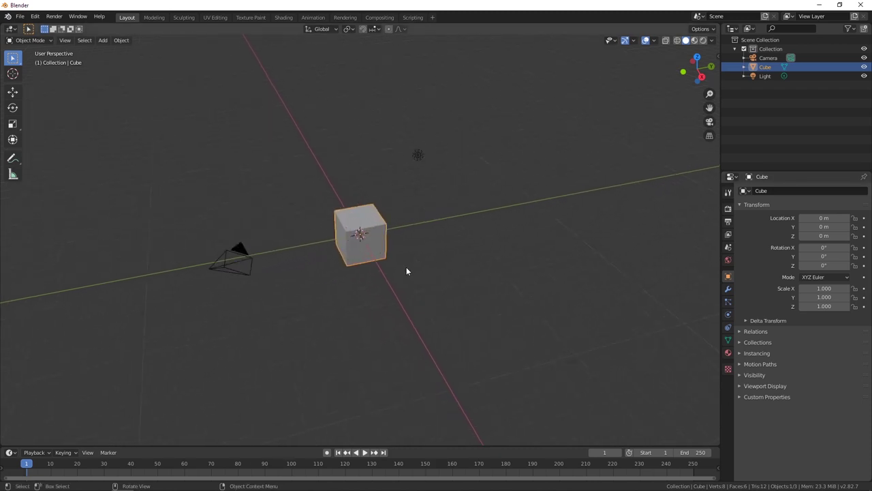
pyautogui.scroll(11, 406, 270)
pyautogui.scroll(-6, 406, 271)
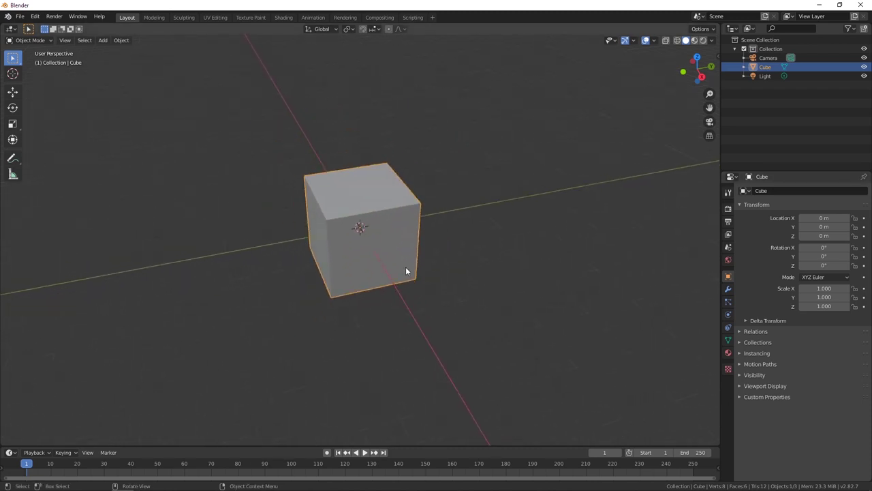
pyautogui.scroll(-1, 406, 272)
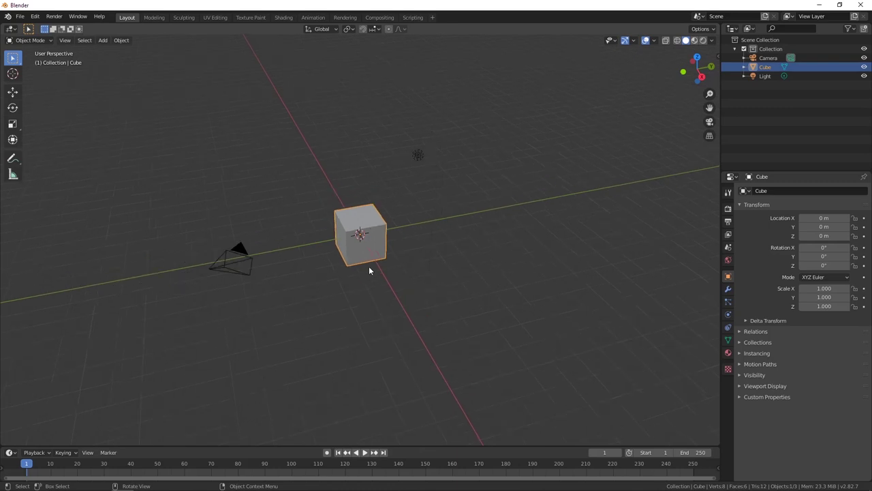
pyautogui.moveTo(316, 269)
pyautogui.mouseDown(button='middle')
pyautogui.moveTo(415, 273)
pyautogui.moveTo(379, 281)
pyautogui.moveTo(298, 262)
pyautogui.moveTo(361, 261)
pyautogui.moveTo(312, 267)
pyautogui.mouseUp(button='middle')
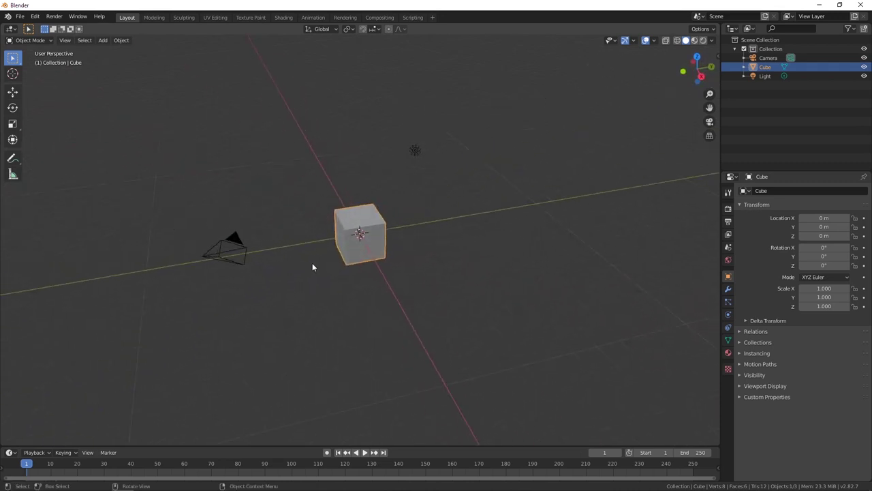
pyautogui.scroll(2, 358, 286)
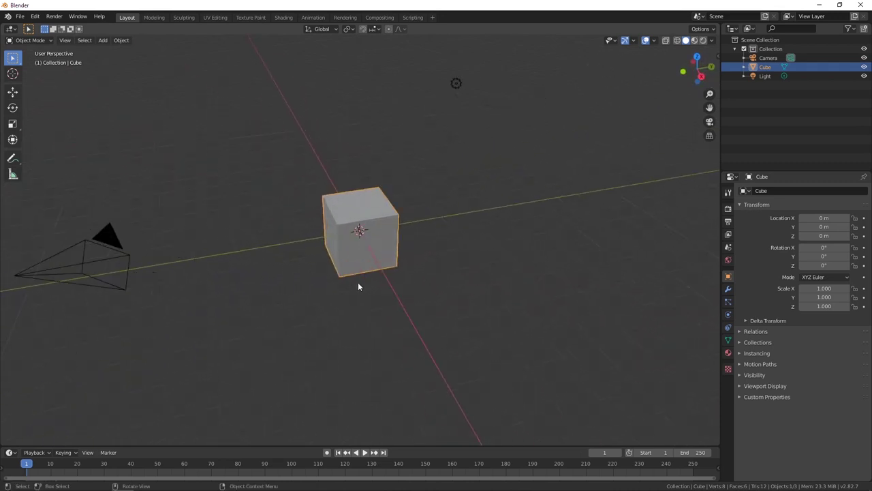
pyautogui.moveTo(358, 286); pyautogui.dragTo(388, 279, button='middle')
pyautogui.moveTo(481, 298); pyautogui.dragTo(450, 293, button='middle')
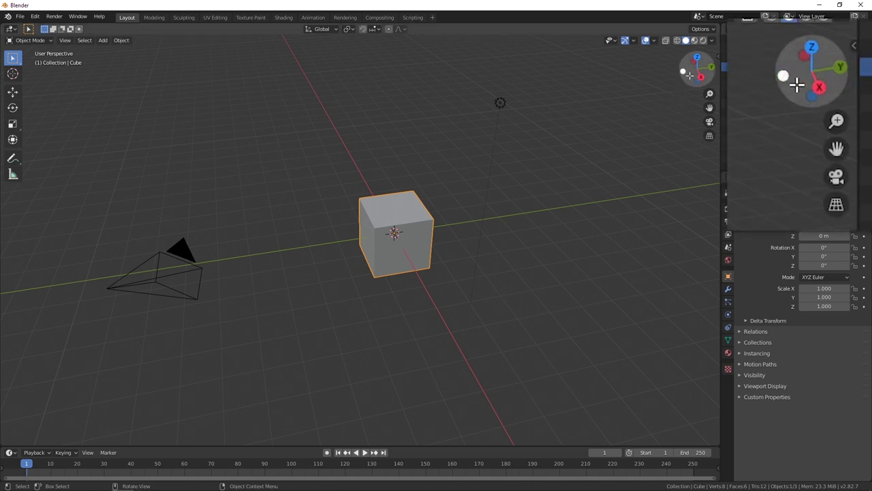
# - Inspect the scene with the on-screen orbit, pan and zoom controls, keeping the cube in close view
pyautogui.moveTo(689, 75); pyautogui.dragTo(702, 77)
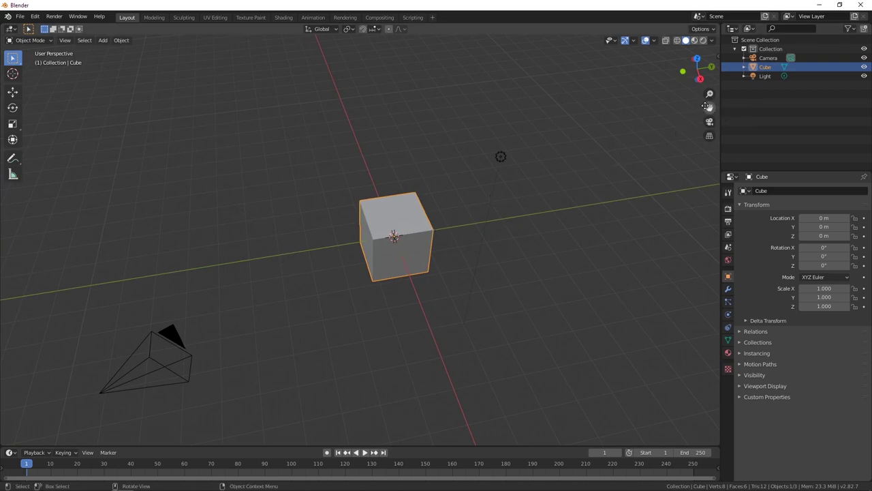
pyautogui.moveTo(708, 106); pyautogui.dragTo(297, 176)
pyautogui.scroll(-7, 250, 205)
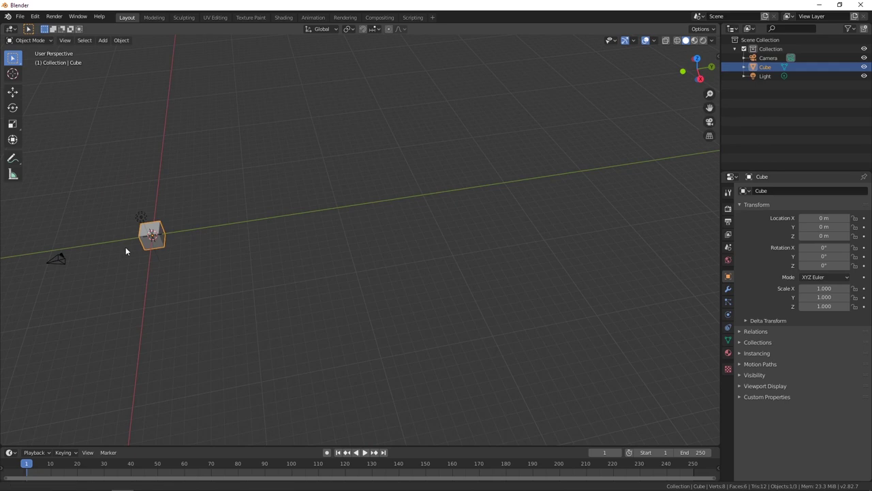
pyautogui.keyDown('shift'); pyautogui.moveTo(126, 251); pyautogui.dragTo(271, 218, button='middle'); pyautogui.keyUp('shift')
pyautogui.scroll(5, 273, 216)
pyautogui.keyDown('shift'); pyautogui.moveTo(185, 200); pyautogui.dragTo(357, 268, button='middle'); pyautogui.keyUp('shift')
pyautogui.scroll(4, 299, 221)
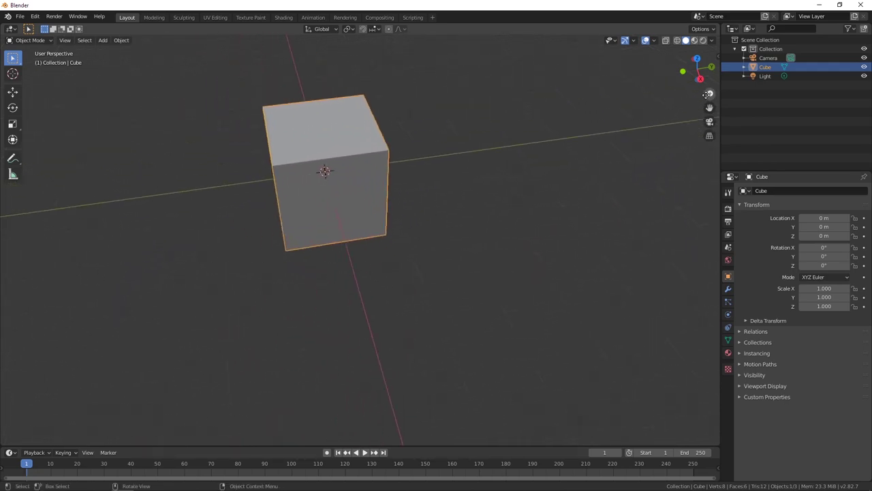
pyautogui.moveTo(706, 95); pyautogui.dragTo(706, 113)
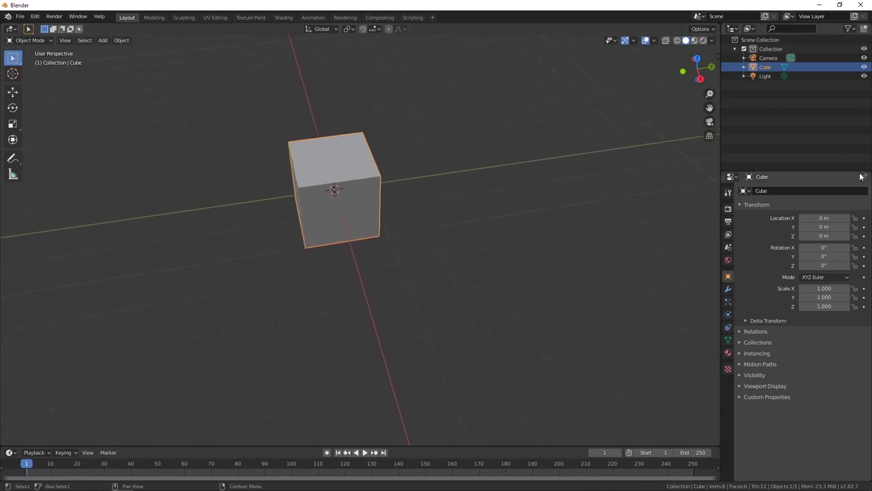
# - Toggle the viewport between perspective and orthographic projection several times, ending in perspective
pyautogui.click(710, 135)
pyautogui.click(709, 137)
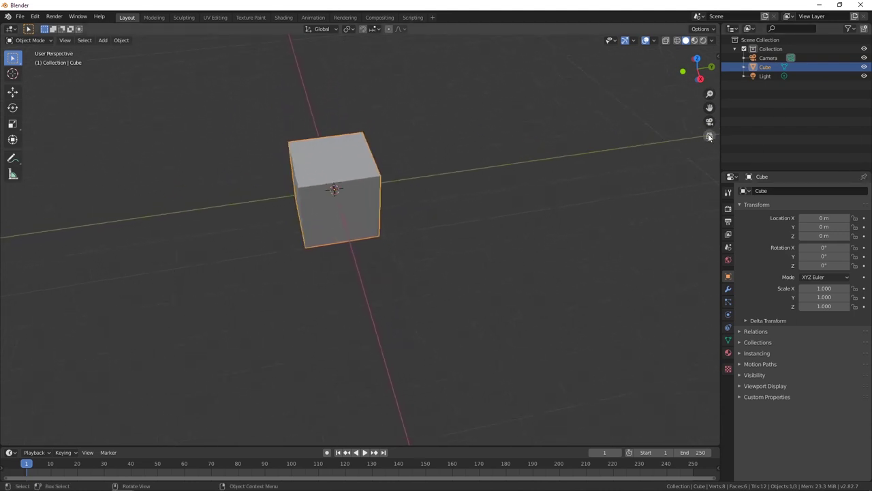
pyautogui.click(710, 137)
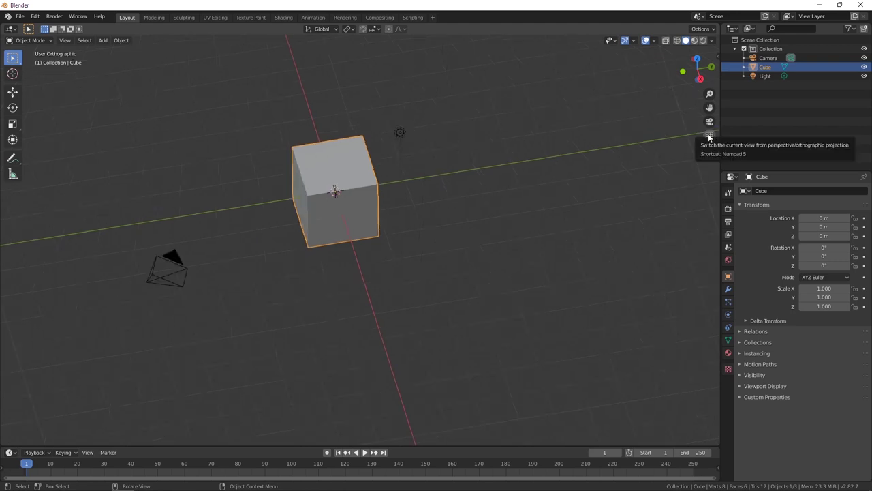
pyautogui.click(709, 136)
pyautogui.click(710, 136)
pyautogui.click(710, 136)
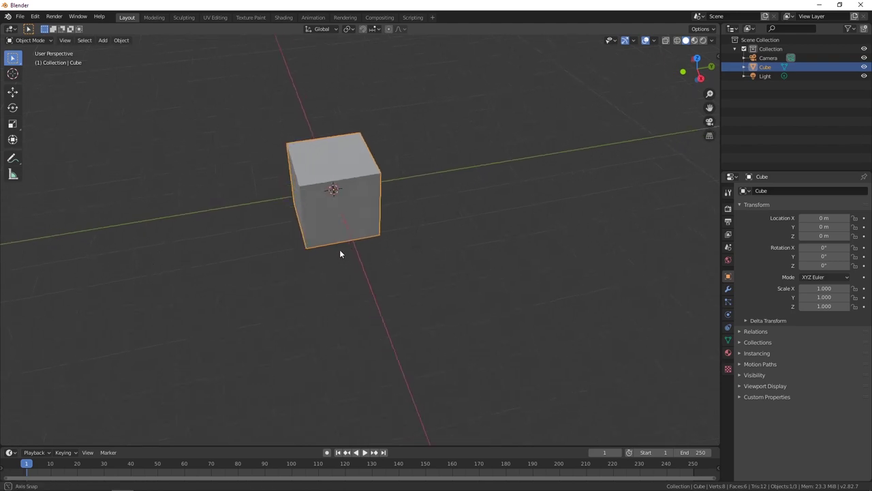
# - Compare the cube in orthographic and perspective projection from different angles, ending in perspective
pyautogui.moveTo(341, 252); pyautogui.dragTo(450, 218, button='middle')
pyautogui.click(709, 135)
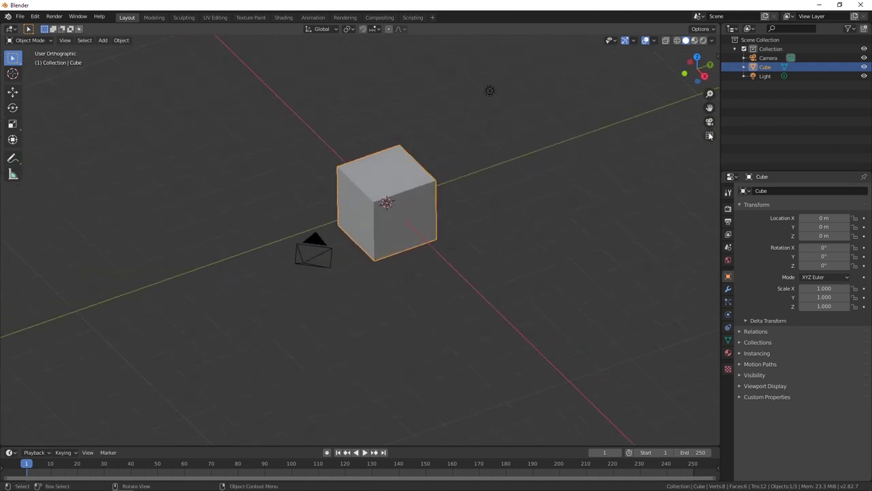
pyautogui.moveTo(677, 162); pyautogui.dragTo(485, 212, button='middle')
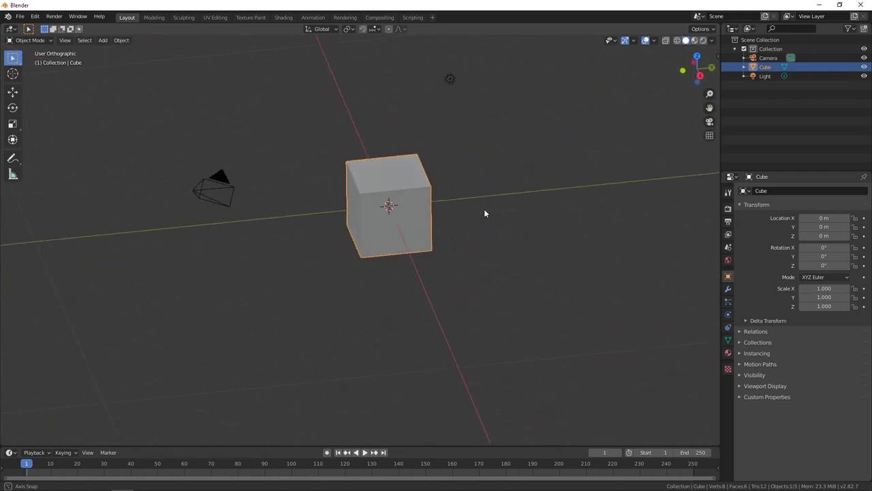
pyautogui.click(709, 137)
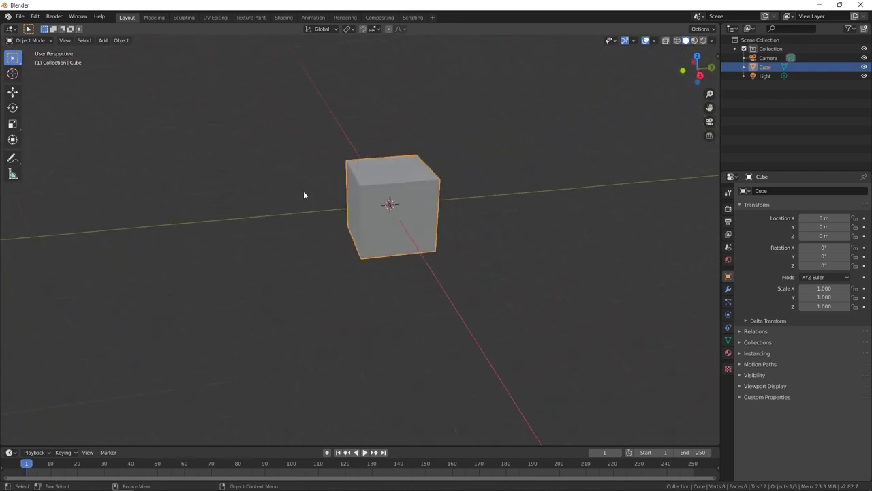
pyautogui.moveTo(304, 196); pyautogui.dragTo(327, 209, button='middle')
pyautogui.scroll(-2, 327, 209)
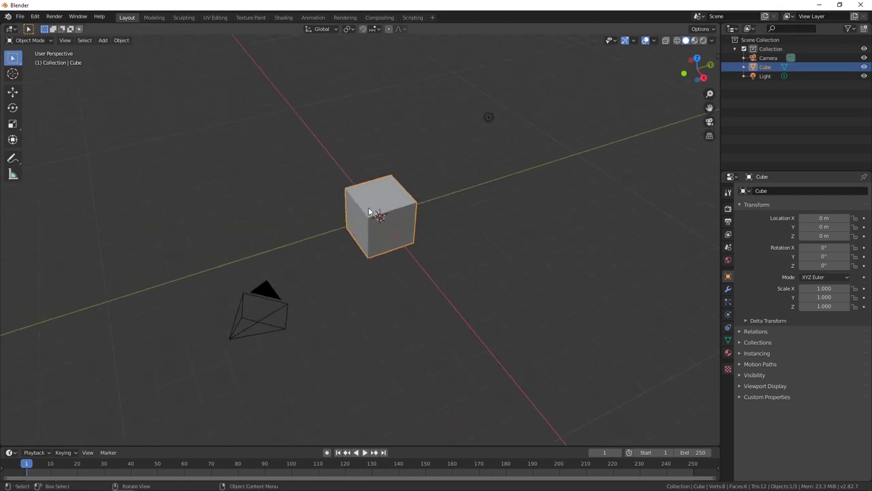
pyautogui.moveTo(307, 285)
pyautogui.mouseDown(button='middle')
pyautogui.moveTo(323, 302)
pyautogui.moveTo(289, 292)
pyautogui.moveTo(321, 295)
pyautogui.mouseUp(button='middle')
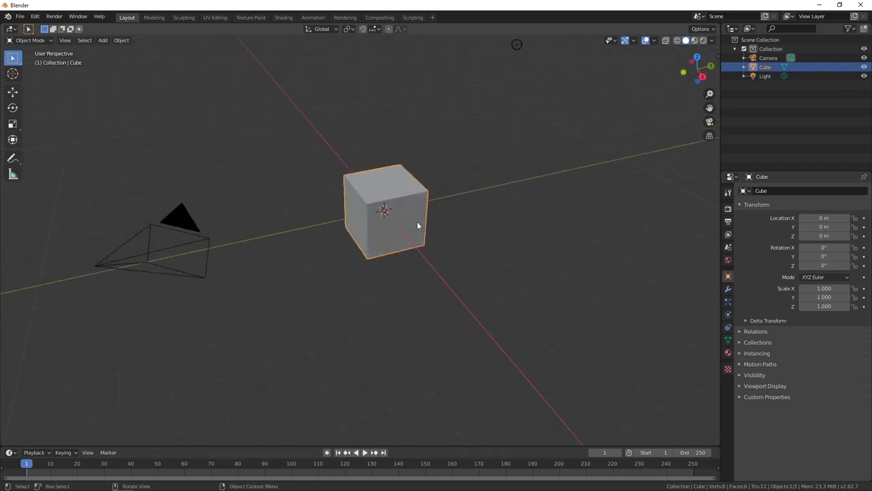
# - Toggle the cube between Object Mode and Edit Mode several times, ending in Object Mode
pyautogui.click(47, 42)
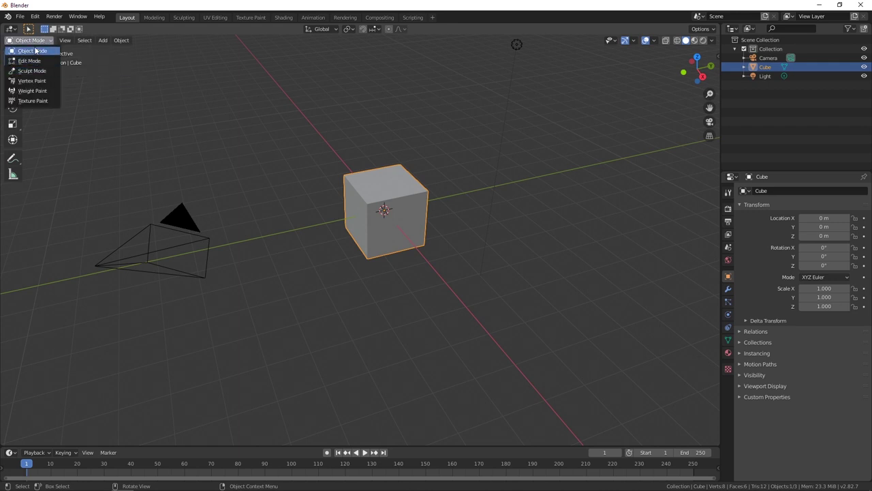
pyautogui.click(31, 51)
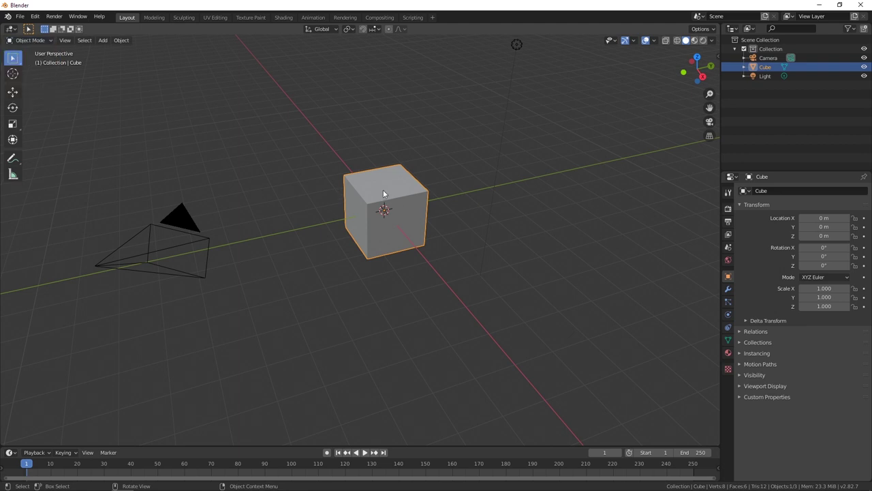
pyautogui.press('Tab')
pyautogui.press('Tab')
pyautogui.press('Tab')
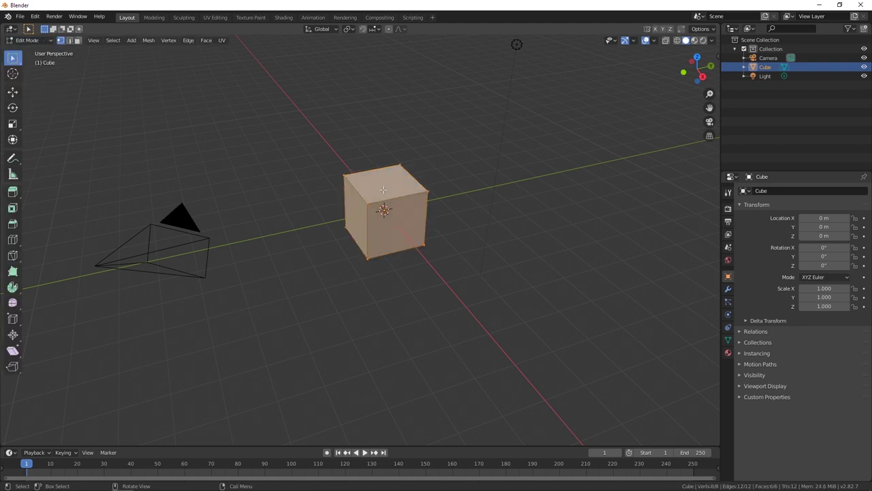
pyautogui.press('Tab')
pyautogui.press('Tab')
pyautogui.press('Tab')
pyautogui.press('Tab')
pyautogui.press('Tab')
pyautogui.click(31, 40)
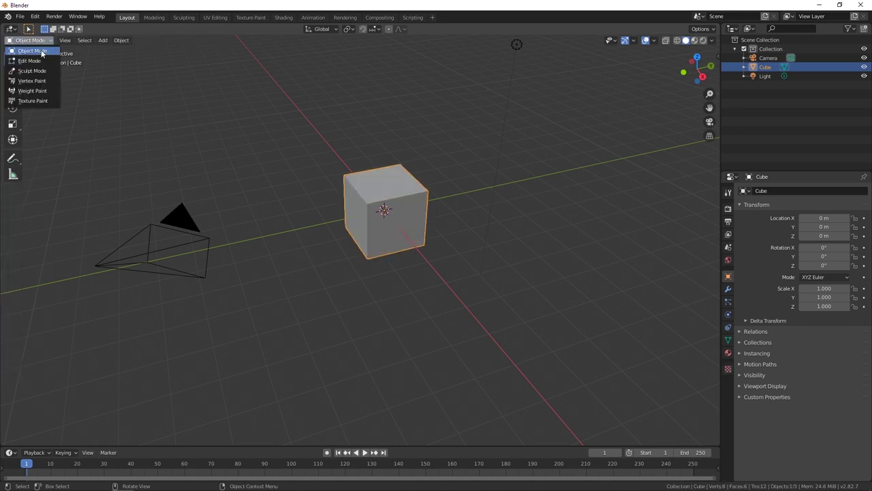
# - Check the available viewpoints and view the cube from the front, right and top, returning to the front view
pyautogui.click(63, 41)
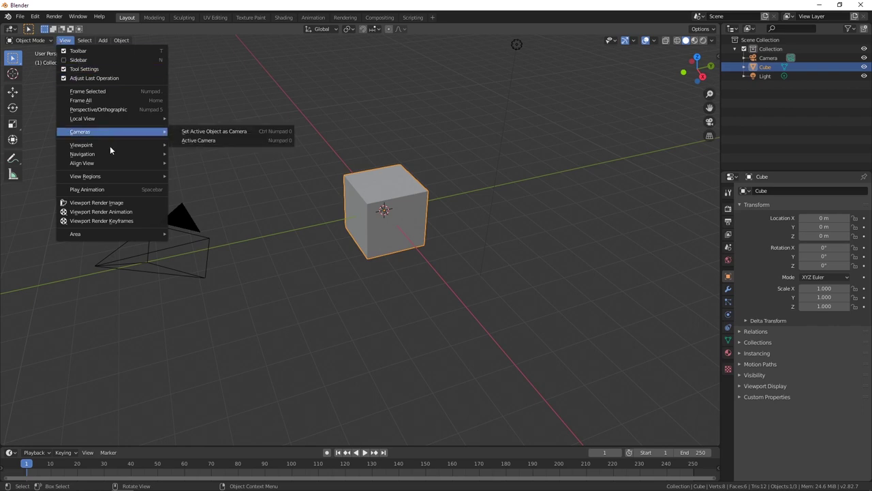
pyautogui.moveTo(112, 146)
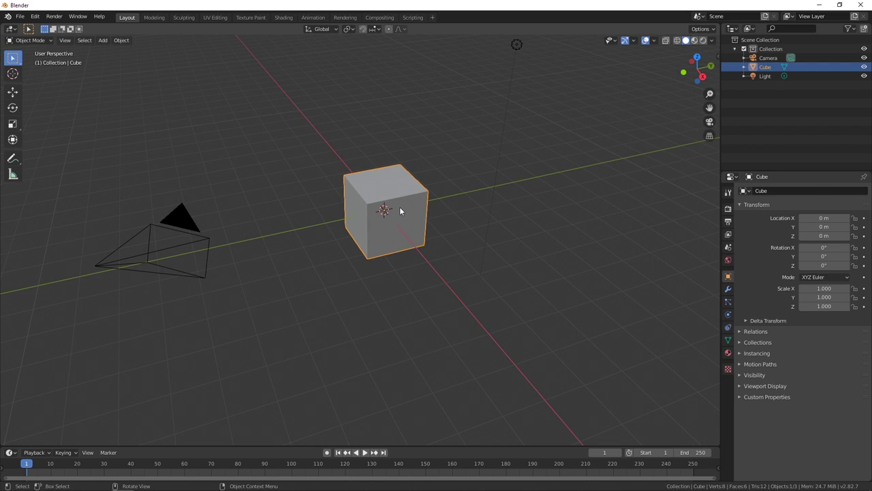
pyautogui.press('KP_1')
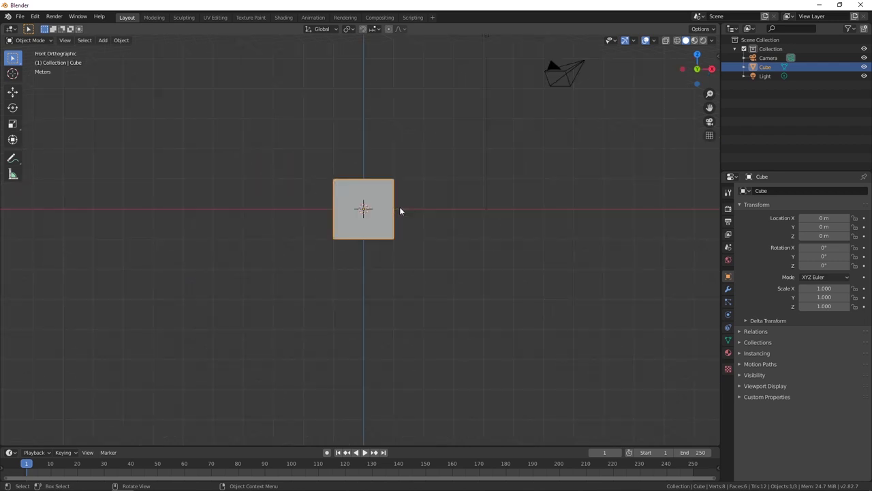
pyautogui.press('KP_3')
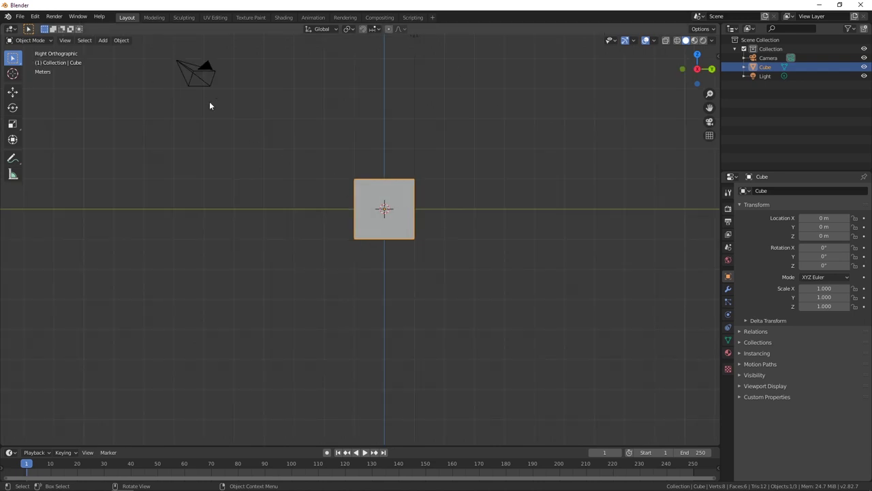
pyautogui.press('KP_7')
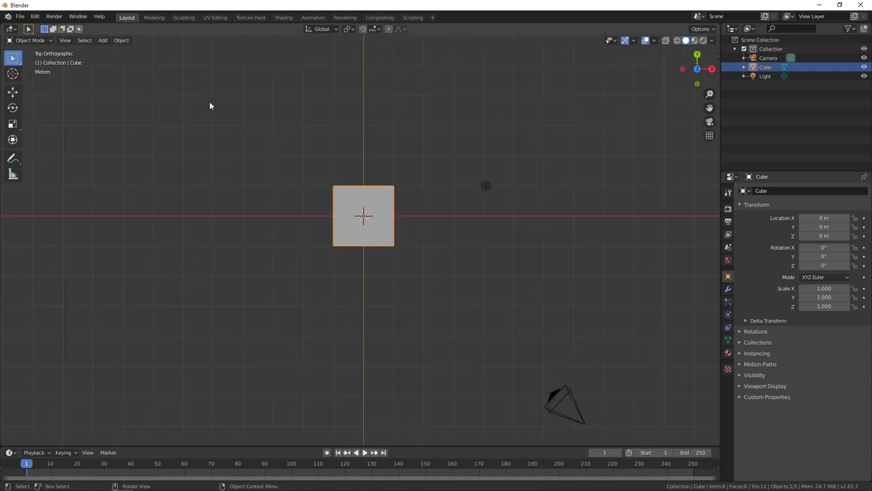
pyautogui.press('KP_1')
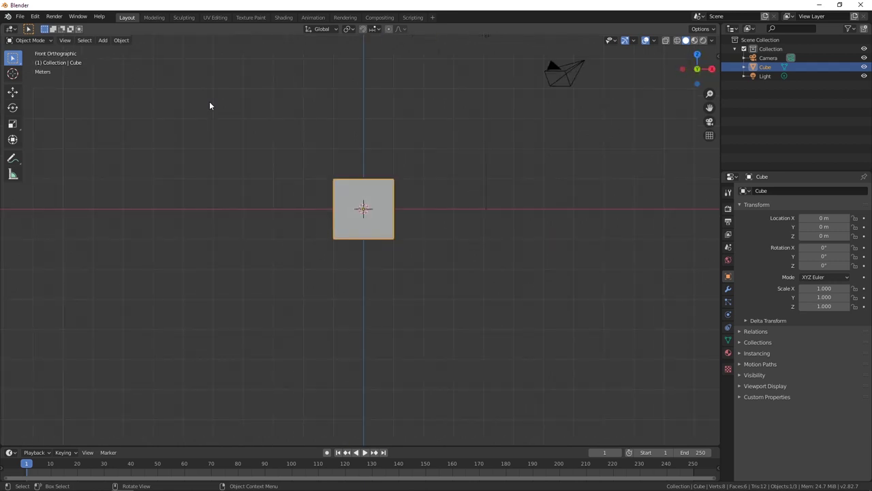
# - Toggle the front view between orthographic and perspective projection, ending in Front Orthographic
pyautogui.press('KP_5')
pyautogui.press('KP_5')
pyautogui.press('KP_5')
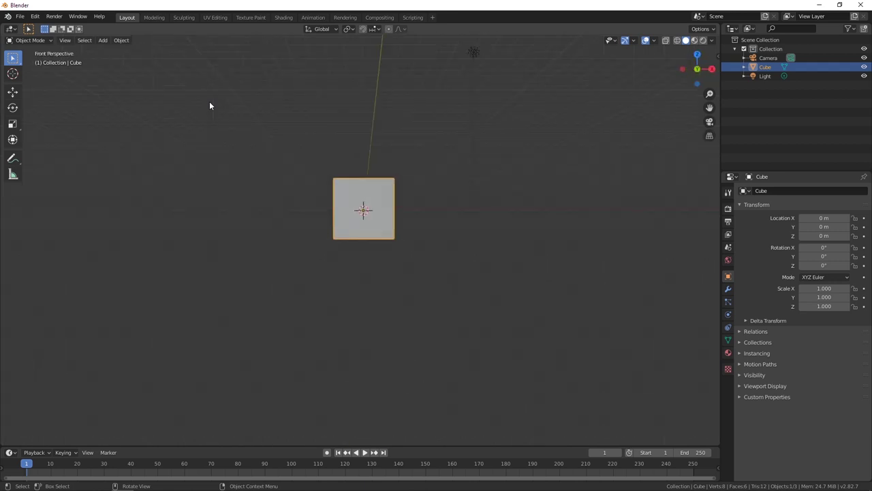
pyautogui.press('KP_5')
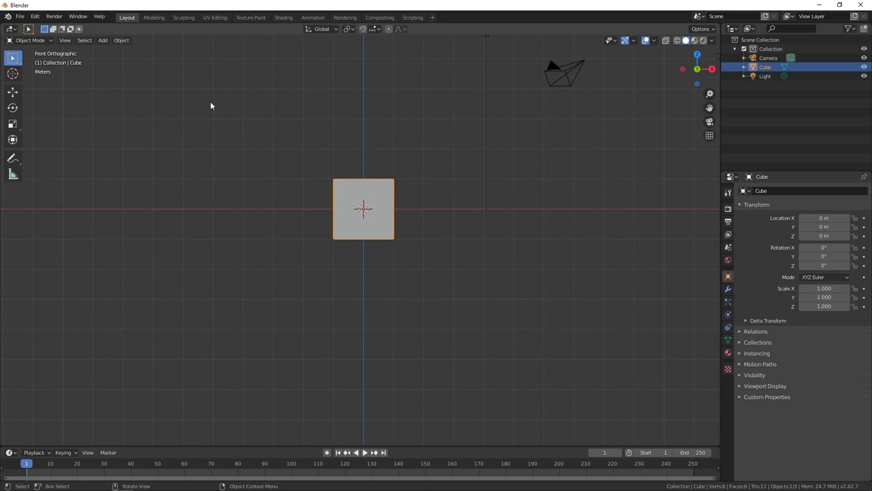
# - Orbit around the cube and examine the view options and the mesh primitives that can be added to the scene
pyautogui.moveTo(379, 195); pyautogui.dragTo(346, 234, button='middle')
pyautogui.scroll(-2, 346, 233)
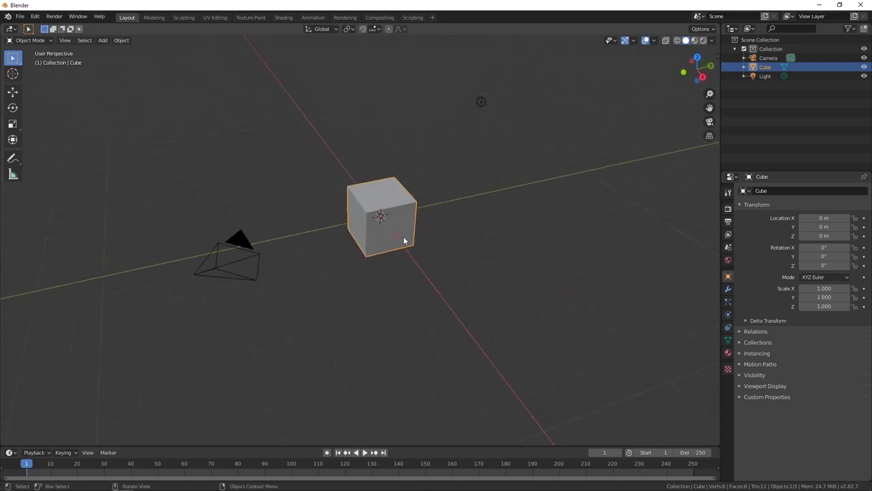
pyautogui.moveTo(405, 241)
pyautogui.mouseDown(button='middle')
pyautogui.moveTo(343, 241)
pyautogui.moveTo(399, 242)
pyautogui.mouseUp(button='middle')
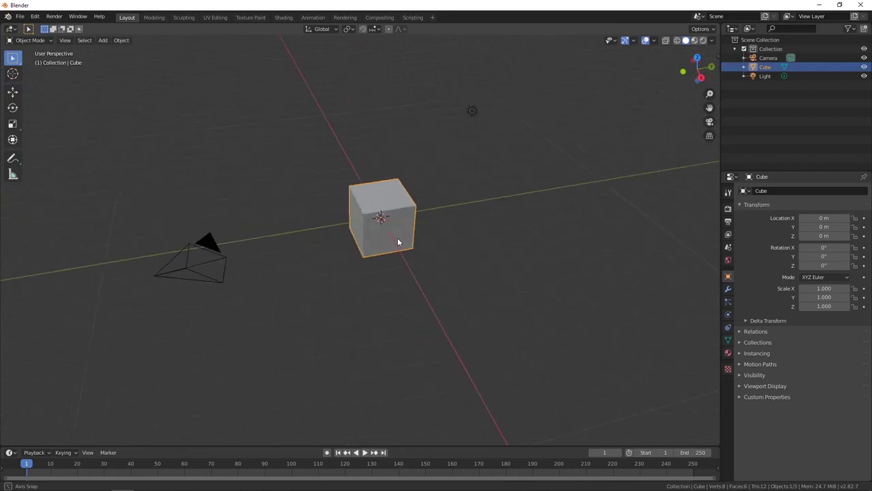
pyautogui.click(66, 41)
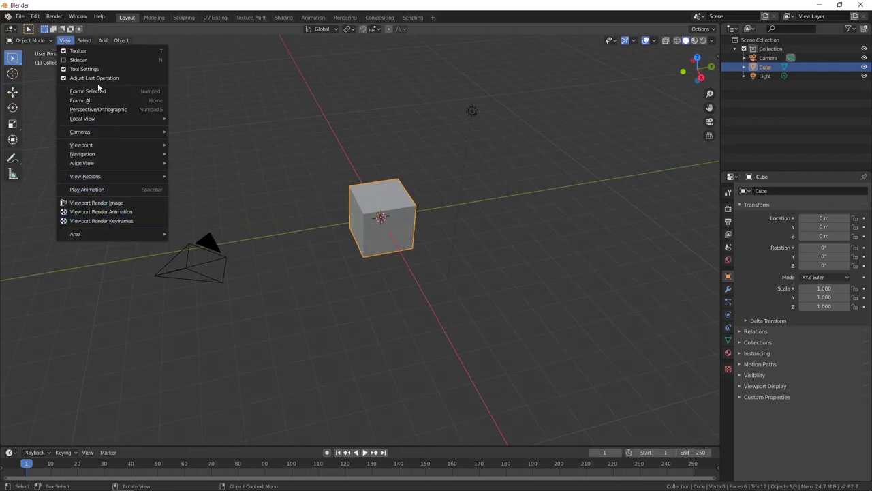
pyautogui.press('Escape')
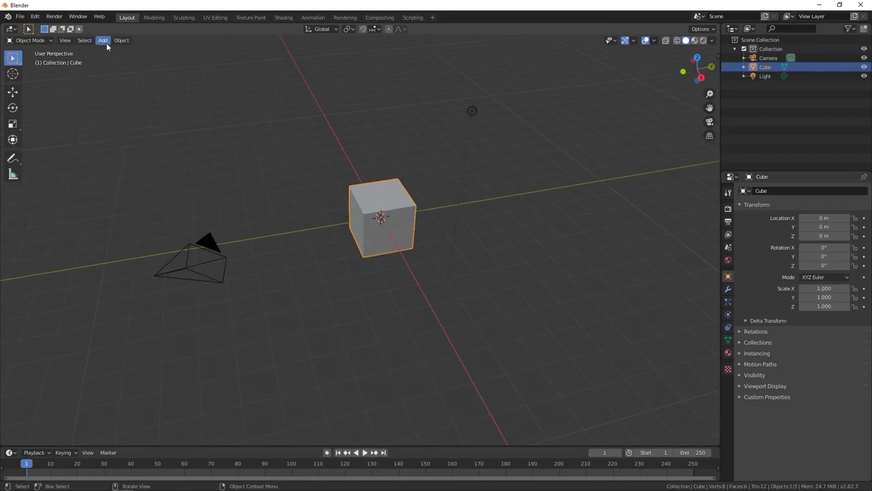
pyautogui.click(104, 43)
pyautogui.click(103, 40)
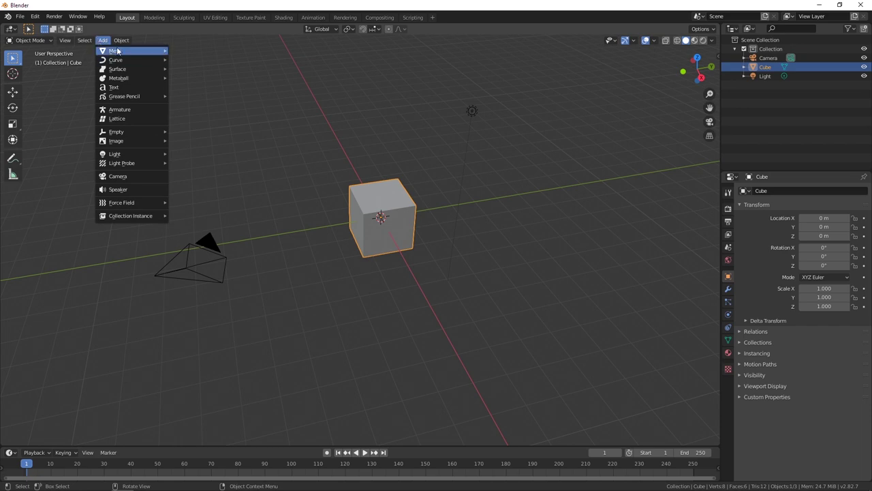
pyautogui.moveTo(118, 51)
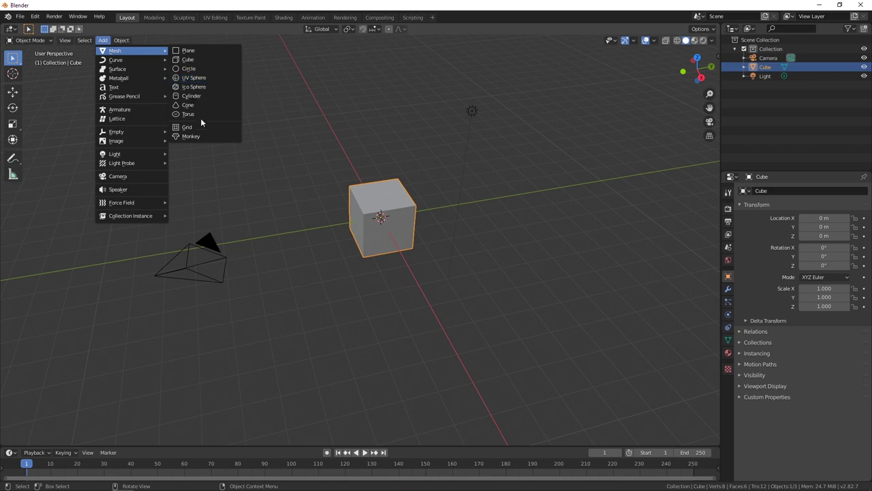
pyautogui.press('Escape')
pyautogui.press('Escape')
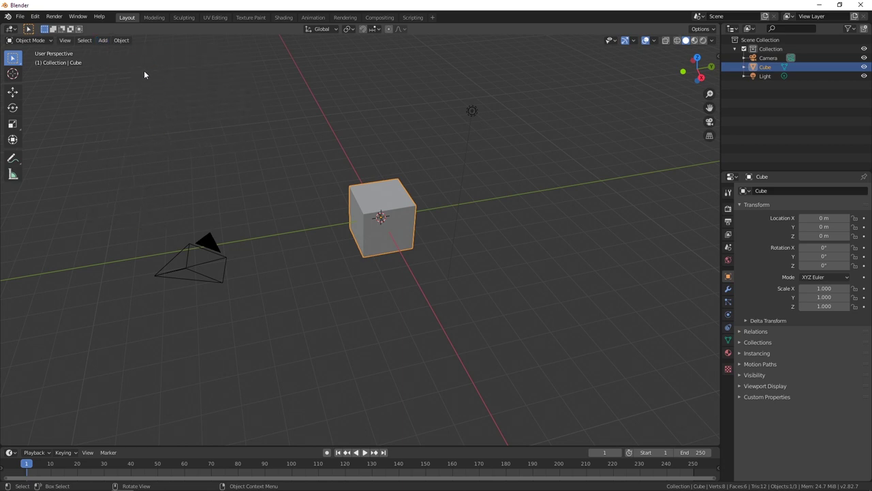
# - Place the 3D cursor on the top face of the cube
pyautogui.moveTo(372, 202); pyautogui.dragTo(389, 212, button='middle')
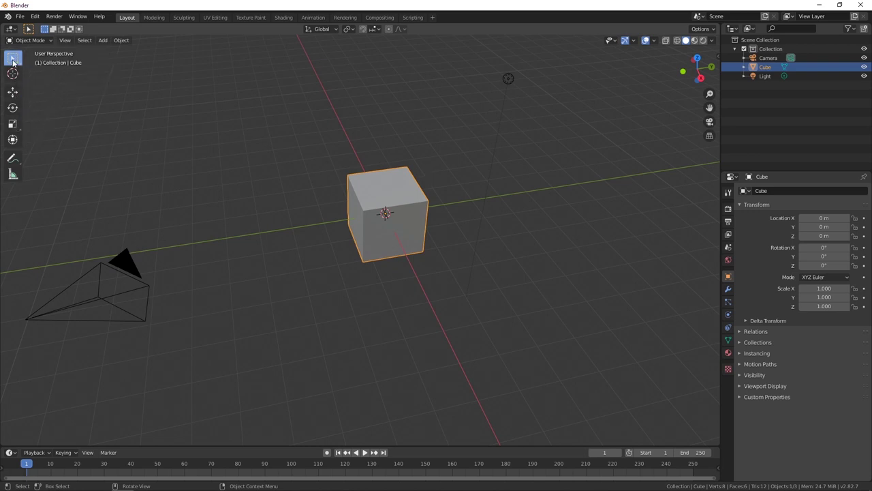
pyautogui.keyDown('shift'); pyautogui.rightClick(377, 186); pyautogui.keyUp('shift')
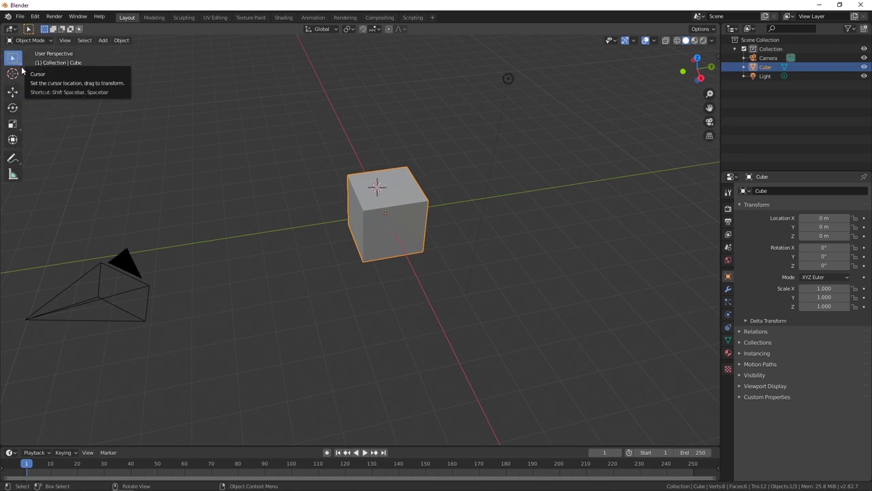
# - Box-select the cube, clear the selection, and select the cube again directly in the viewport
pyautogui.moveTo(273, 116); pyautogui.dragTo(454, 278)
pyautogui.moveTo(302, 132); pyautogui.dragTo(462, 278)
pyautogui.click(236, 164)
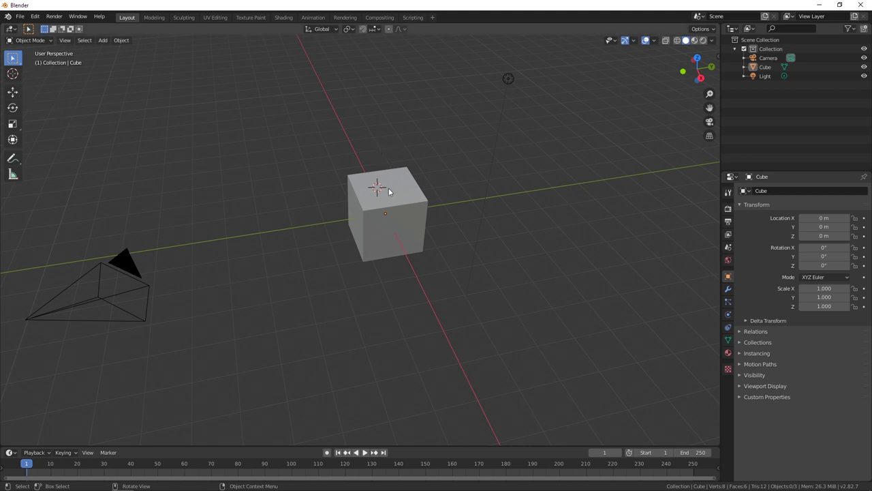
pyautogui.click(366, 209)
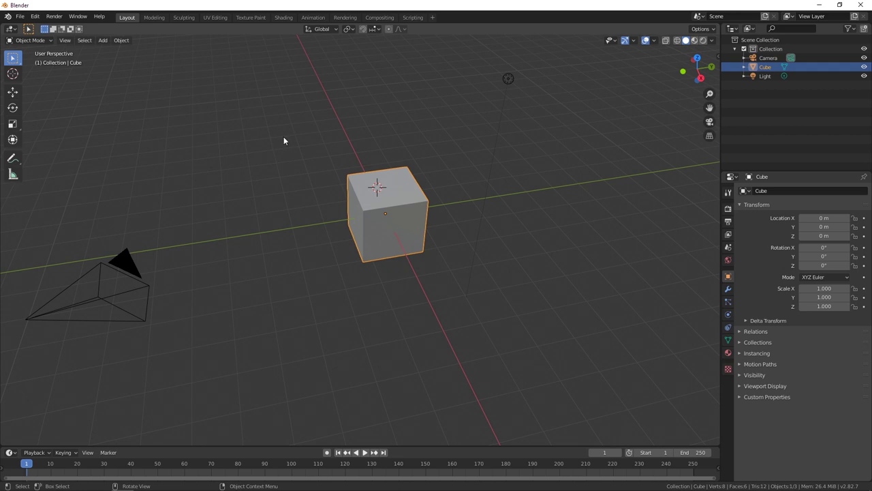
# - Move the cube freely through the scene and clear its location back to the world origin
pyautogui.press('g')
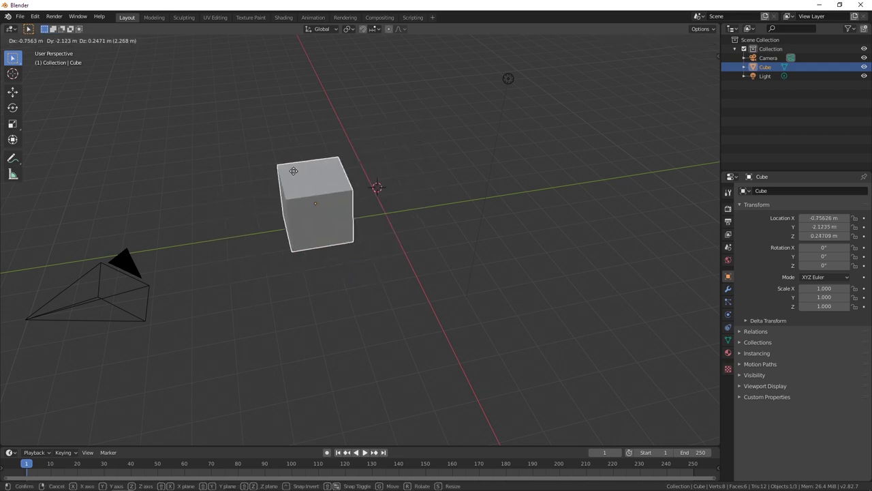
pyautogui.click(329, 172)
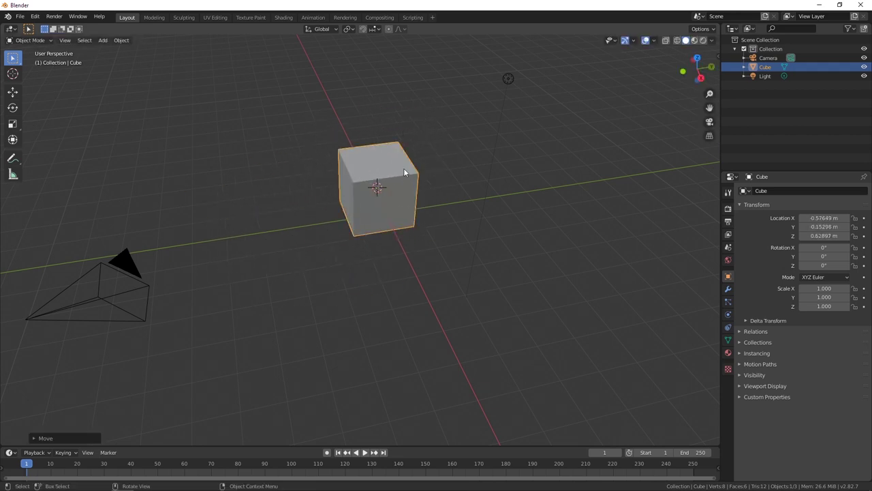
pyautogui.hotkey('alt', 'g')
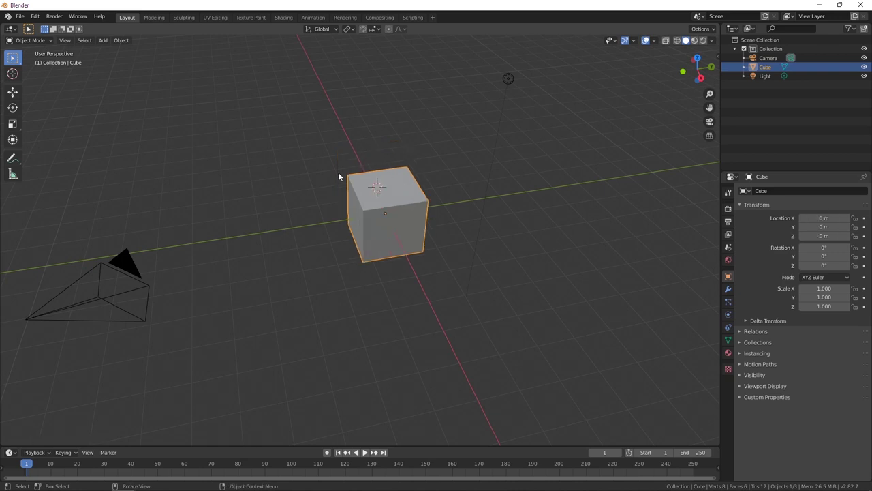
# - Practise deselecting and reselecting the cube individually and with a selection box, ending with it deselected and the Select Box tool active
pyautogui.moveTo(317, 176); pyautogui.dragTo(432, 230, button='middle')
pyautogui.click(483, 238)
pyautogui.click(370, 225)
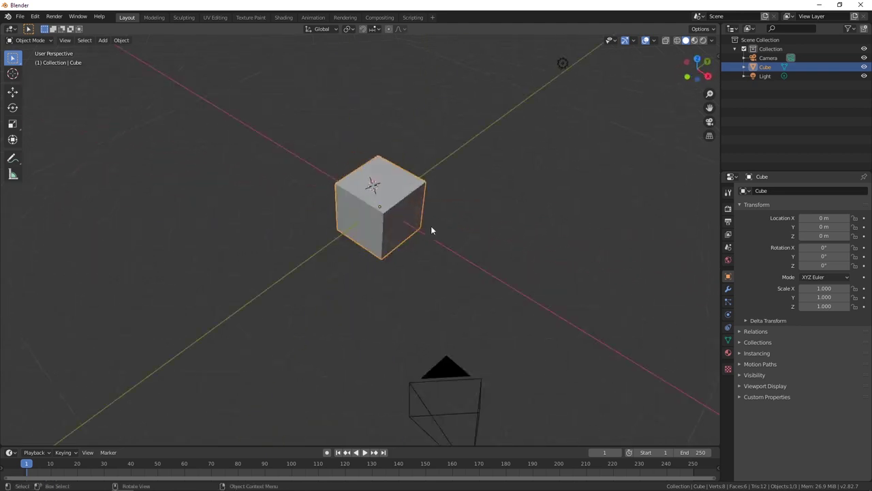
pyautogui.moveTo(282, 121); pyautogui.dragTo(525, 308)
pyautogui.click(406, 281)
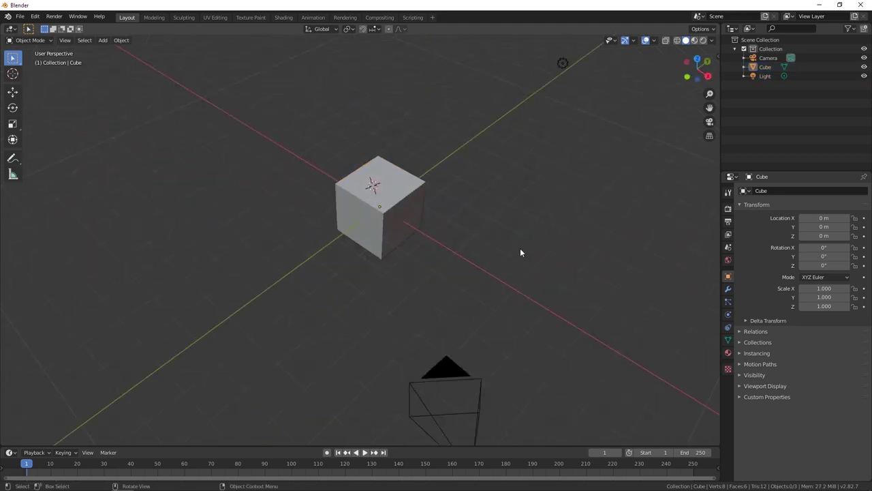
pyautogui.moveTo(520, 251); pyautogui.dragTo(443, 247, button='middle')
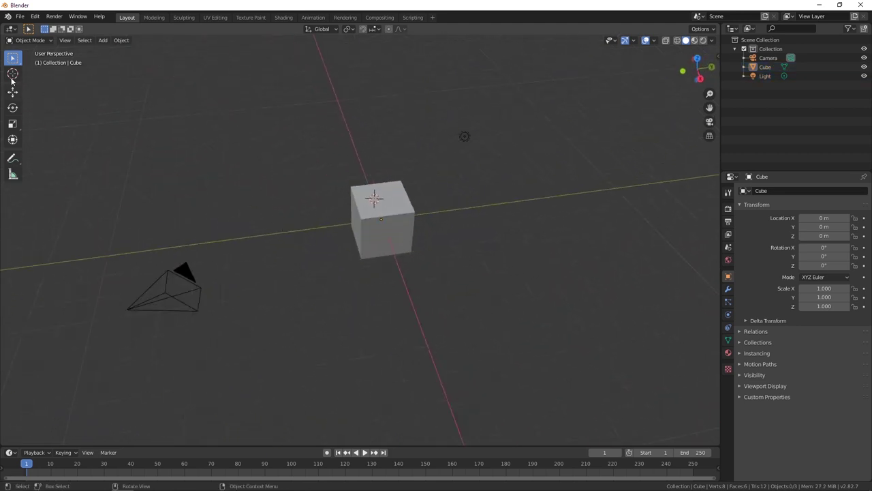
pyautogui.click(12, 140)
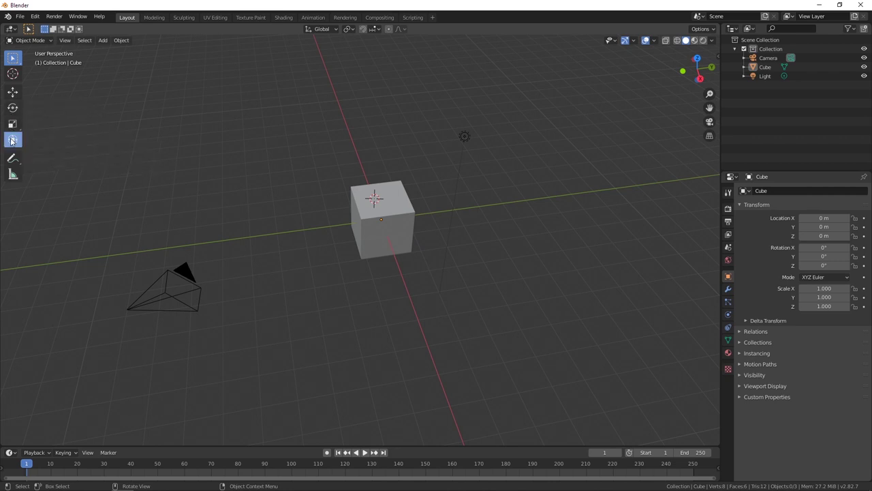
pyautogui.click(12, 60)
# - Select the cube and move it freely to about X -0.27 m and Y -1.1 m
pyautogui.scroll(3, 429, 270)
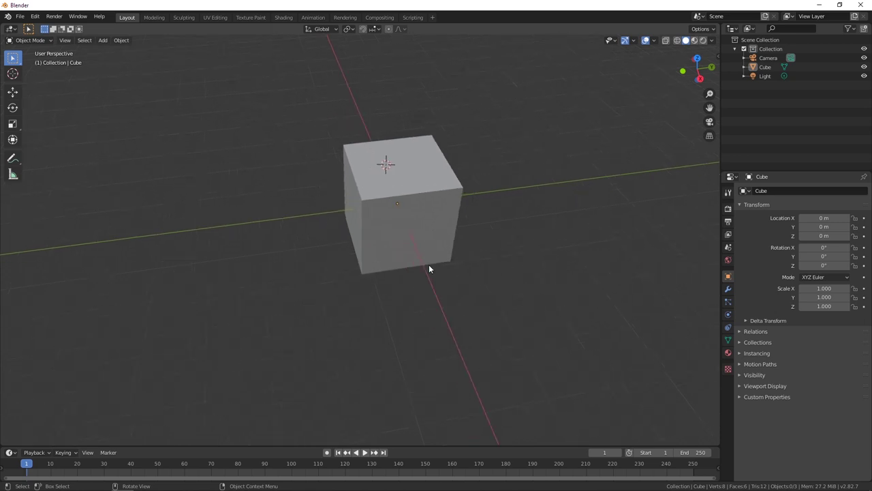
pyautogui.click(389, 226)
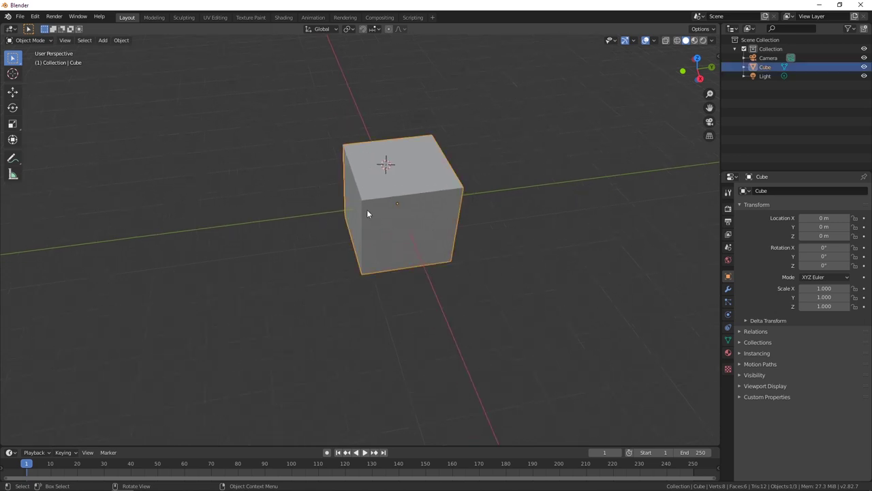
pyautogui.scroll(-2, 364, 207)
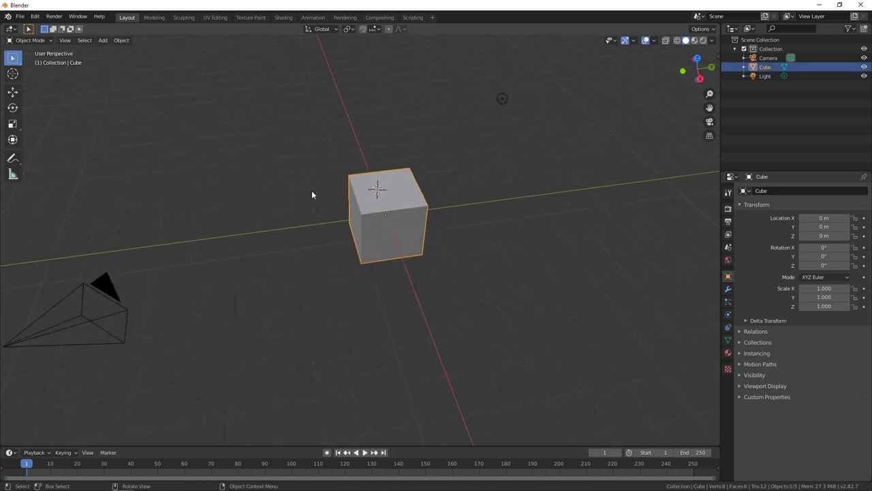
pyautogui.press('g')
pyautogui.click(318, 227)
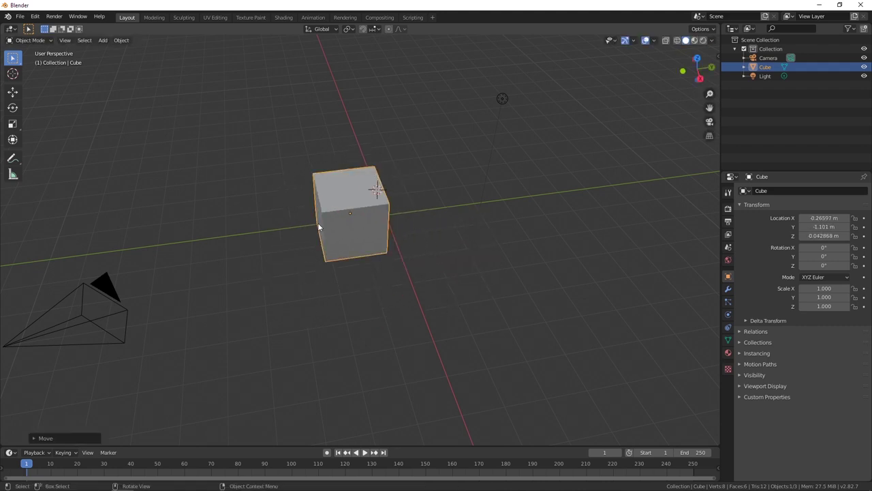
# - Scale the cube uniformly to about 1.625 and try rotating it freely
pyautogui.press('s')
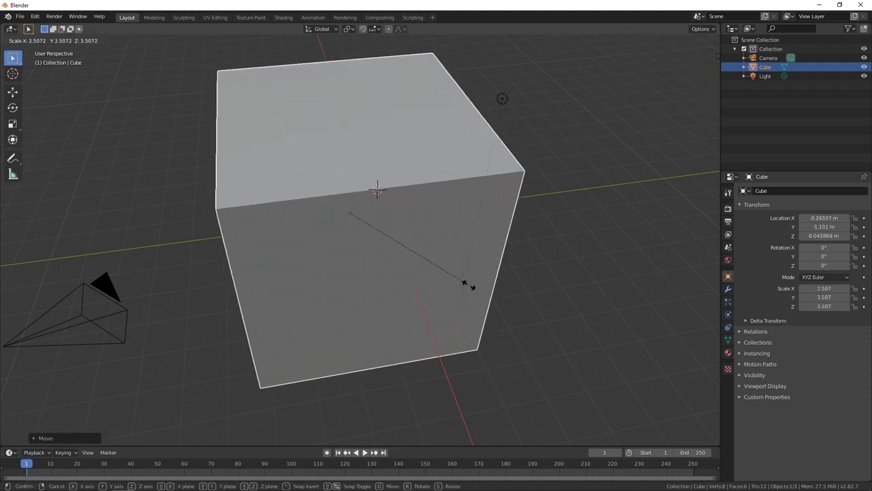
pyautogui.click(403, 255)
pyautogui.press('r')
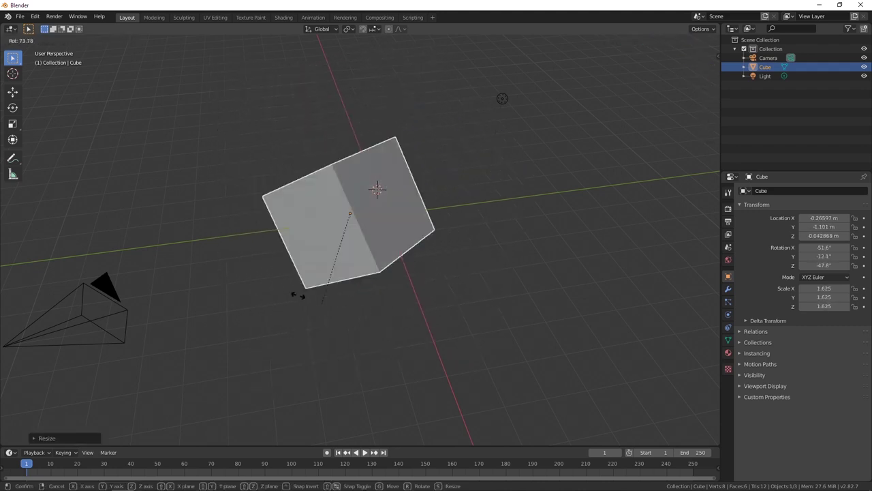
pyautogui.press('Escape')
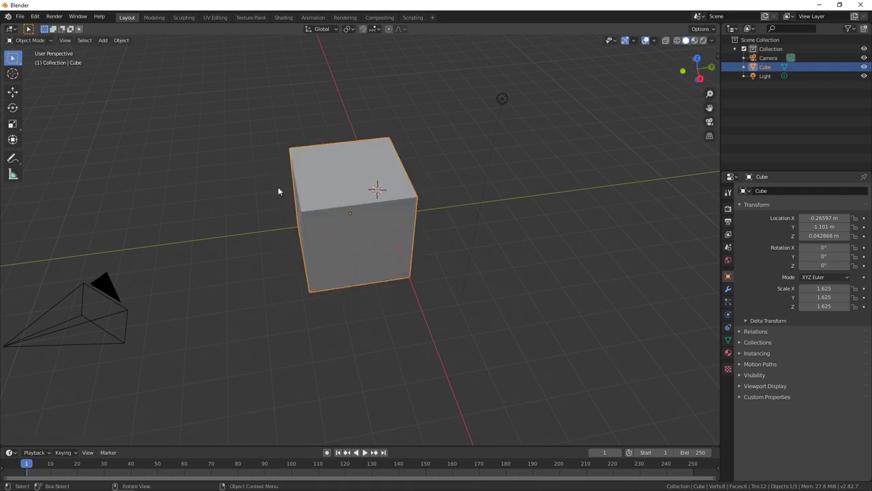
# - Reset the cube's scale and location to their defaults and deselect it
pyautogui.hotkey('alt', 's')
pyautogui.hotkey('alt', 'g')
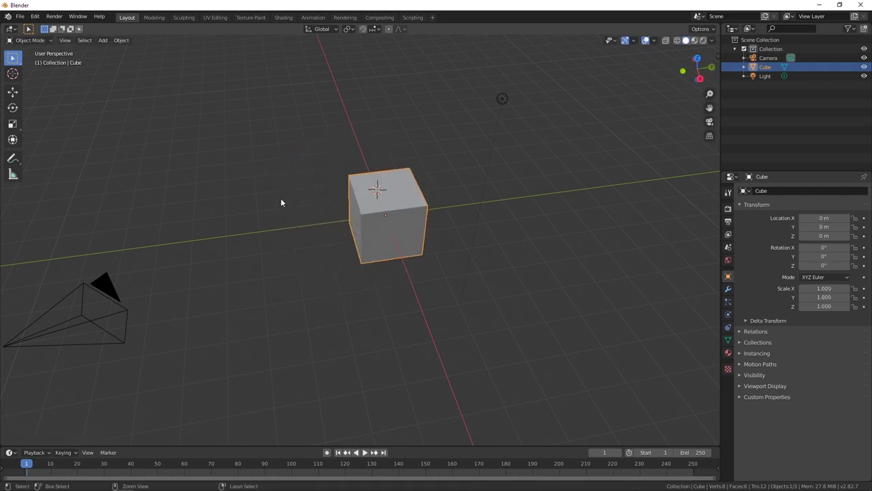
pyautogui.hotkey('alt', 'a')
# - Select the cube, view it from several angles and distances, and deselect it
pyautogui.moveTo(360, 253); pyautogui.dragTo(412, 263, button='middle')
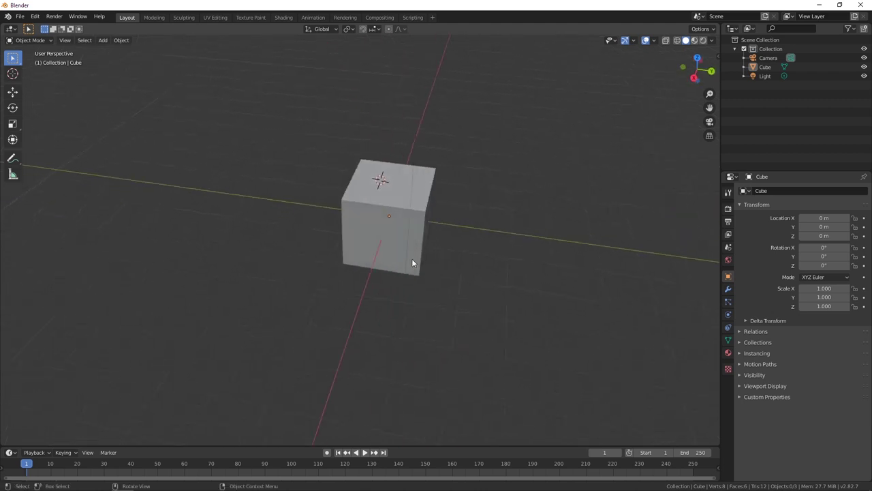
pyautogui.click(413, 261)
pyautogui.click(403, 225)
pyautogui.moveTo(441, 242); pyautogui.dragTo(214, 197, button='middle')
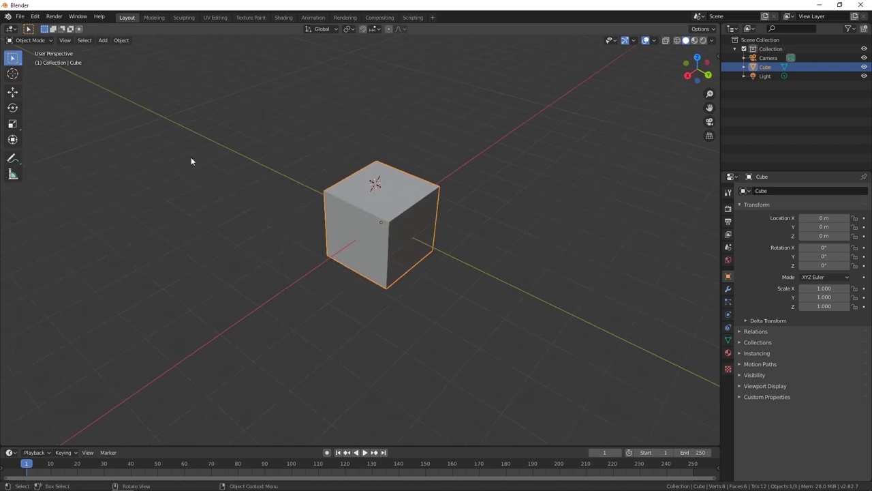
pyautogui.scroll(-3, 191, 161)
pyautogui.moveTo(273, 225); pyautogui.dragTo(339, 229, button='middle')
pyautogui.scroll(1, 362, 241)
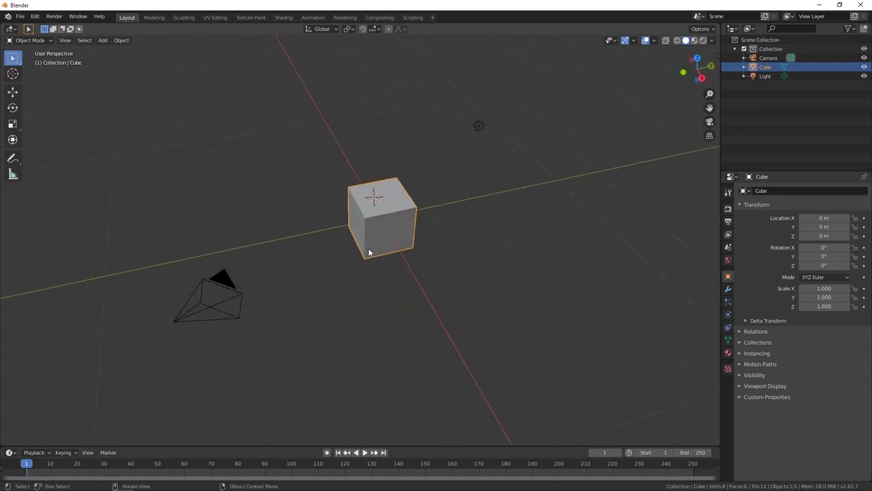
pyautogui.click(411, 280)
pyautogui.scroll(1, 411, 279)
pyautogui.scroll(-1, 411, 279)
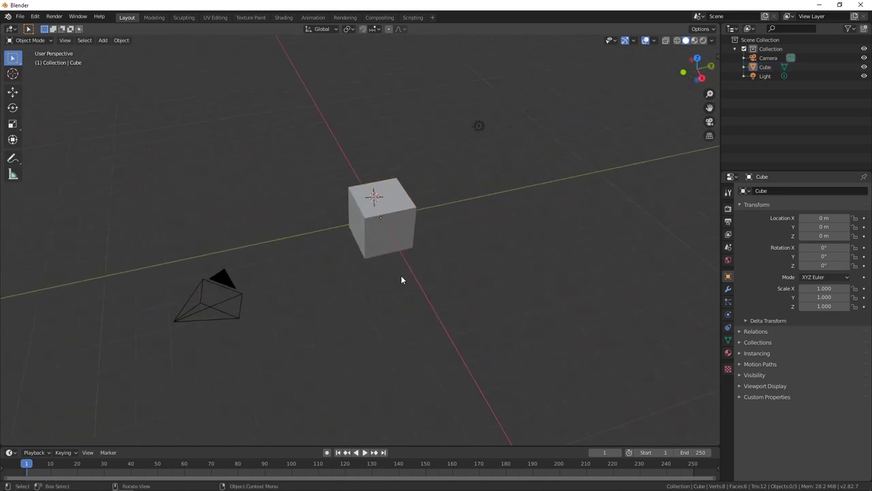
# - Delete the default camera and the light from the scene
pyautogui.moveTo(402, 278); pyautogui.dragTo(385, 292, button='middle')
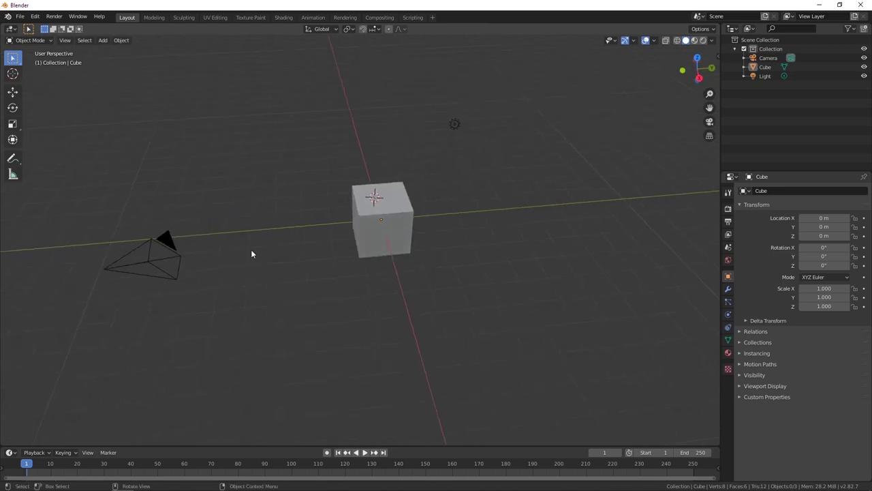
pyautogui.click(152, 266)
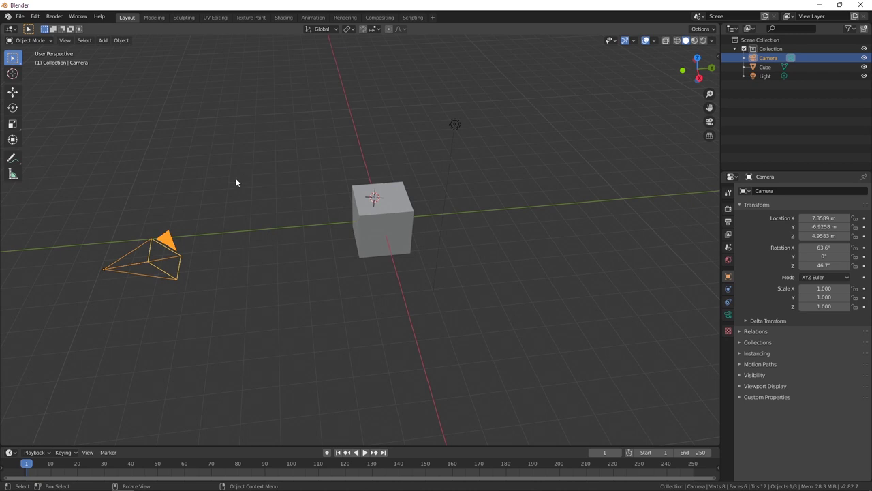
pyautogui.press('Delete')
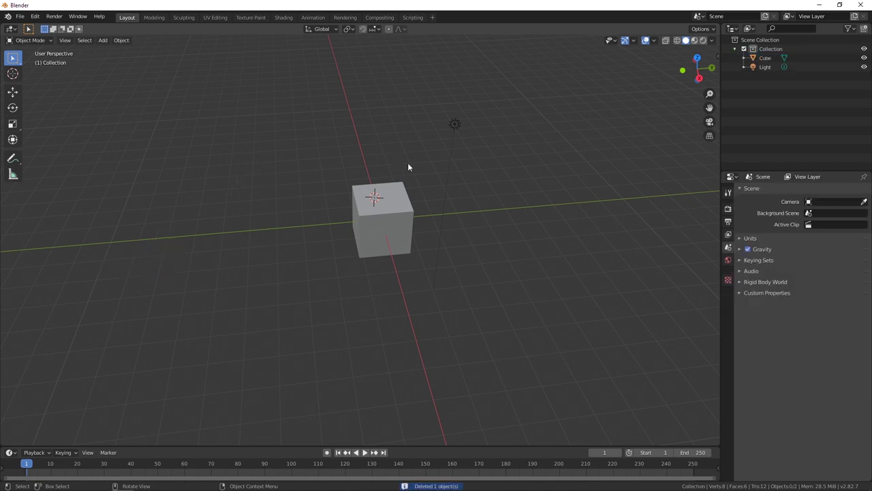
pyautogui.click(455, 126)
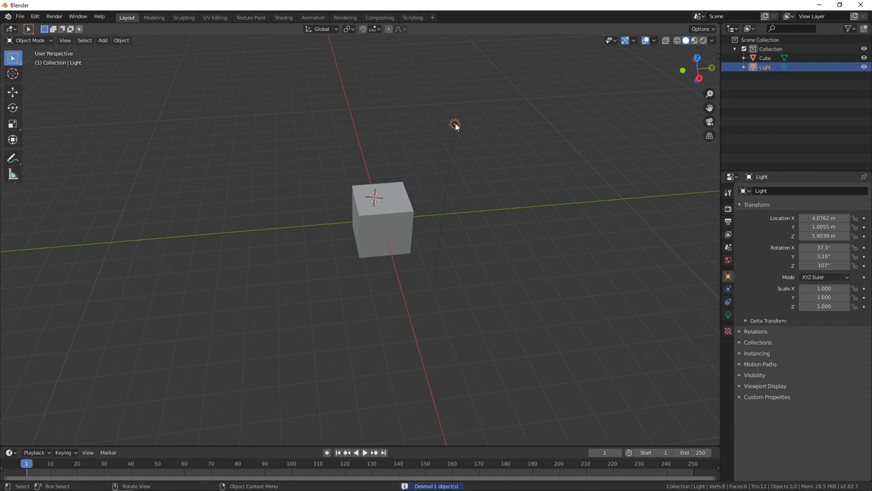
pyautogui.press('Delete')
pyautogui.scroll(2, 326, 256)
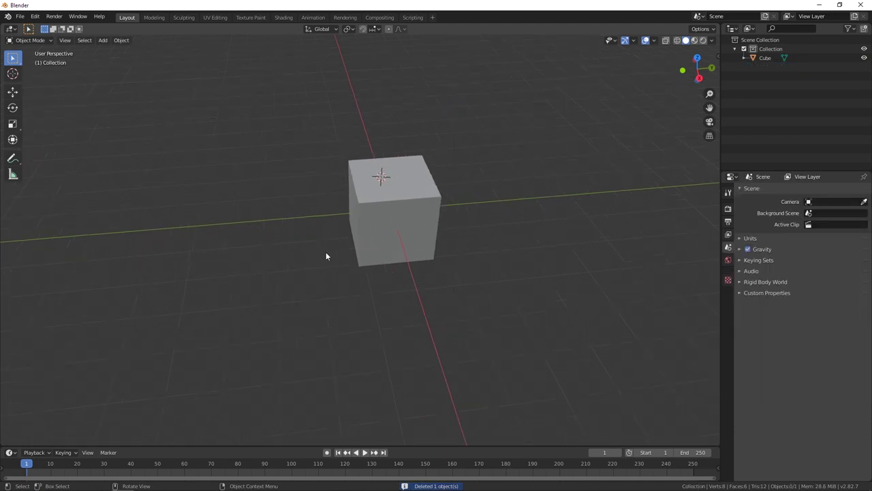
# - Collapse the Collection's contents in the outliner and expand them again
pyautogui.moveTo(326, 256); pyautogui.dragTo(446, 239, button='middle')
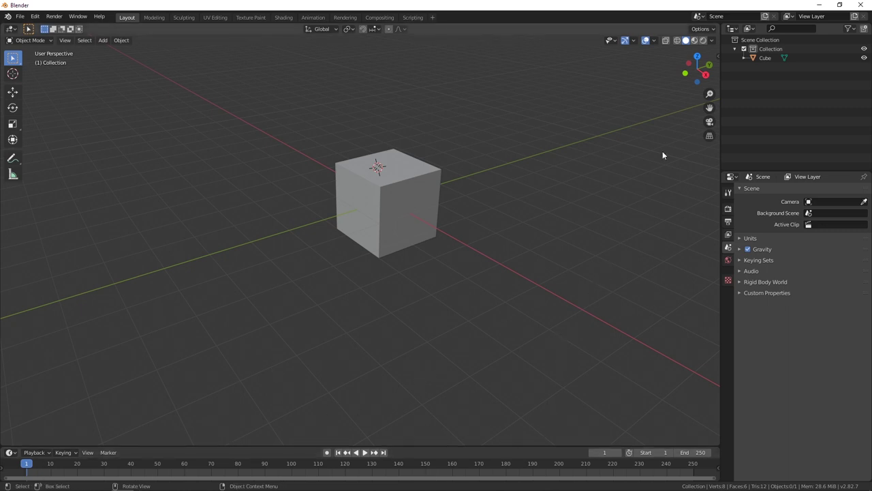
pyautogui.click(735, 49)
pyautogui.click(735, 49)
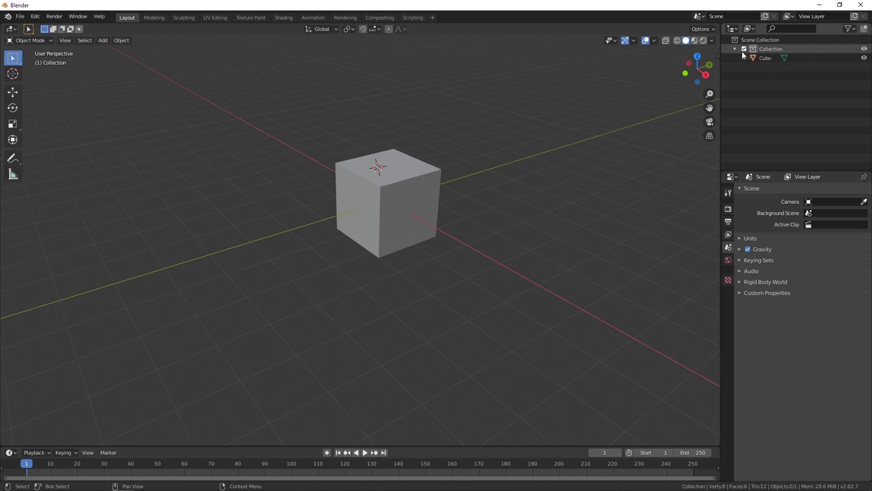
# - Select the cube twice in a row, inspect it from other sides, and clear the selection
pyautogui.click(416, 200)
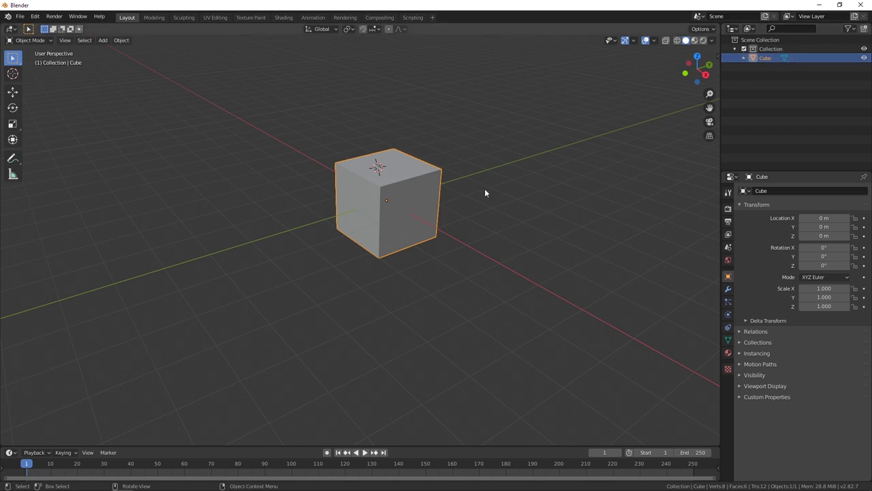
pyautogui.moveTo(484, 188)
pyautogui.mouseDown(button='middle')
pyautogui.moveTo(465, 206)
pyautogui.moveTo(502, 237)
pyautogui.mouseUp(button='middle')
pyautogui.keyDown('ctrl'); pyautogui.moveTo(502, 237); pyautogui.dragTo(450, 240, button='right'); pyautogui.keyUp('ctrl')
pyautogui.moveTo(450, 240)
pyautogui.mouseDown(button='middle')
pyautogui.moveTo(577, 257)
pyautogui.moveTo(503, 245)
pyautogui.moveTo(728, 120)
pyautogui.mouseUp(button='middle')
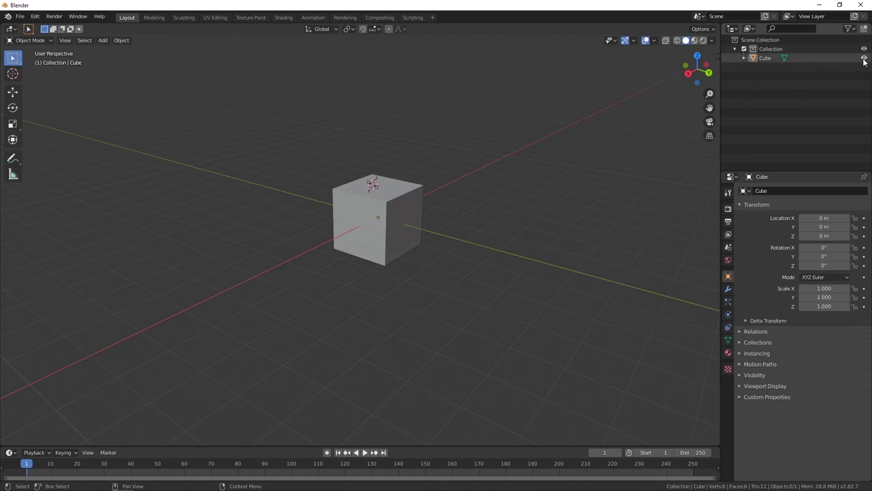
pyautogui.click(382, 209)
pyautogui.moveTo(285, 198); pyautogui.dragTo(296, 212, button='middle')
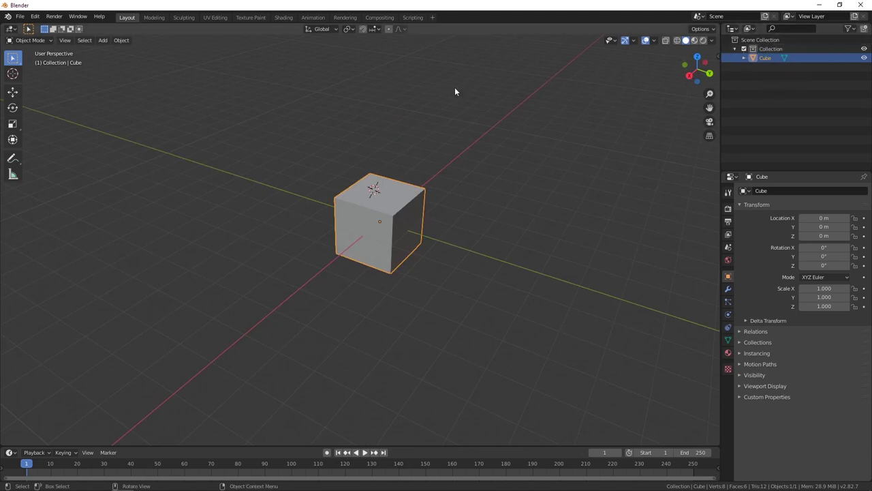
pyautogui.click(534, 160)
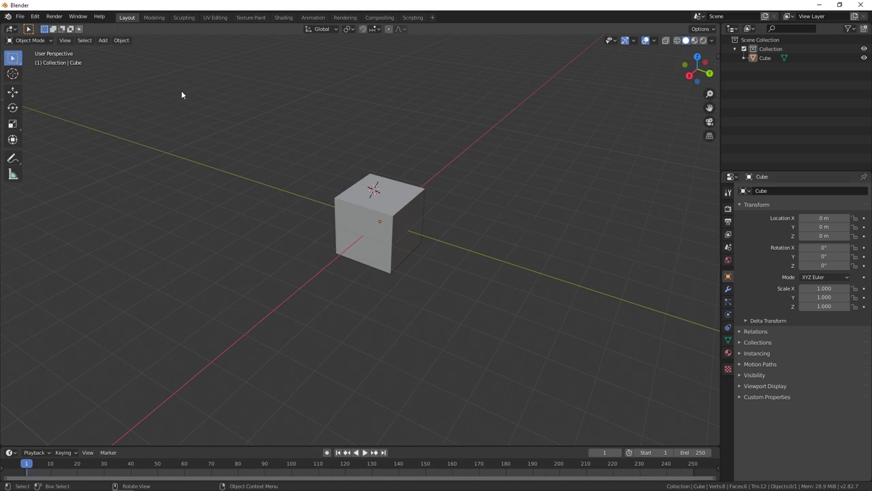
# - Examine the render, output, world and scene properties
pyautogui.click(727, 212)
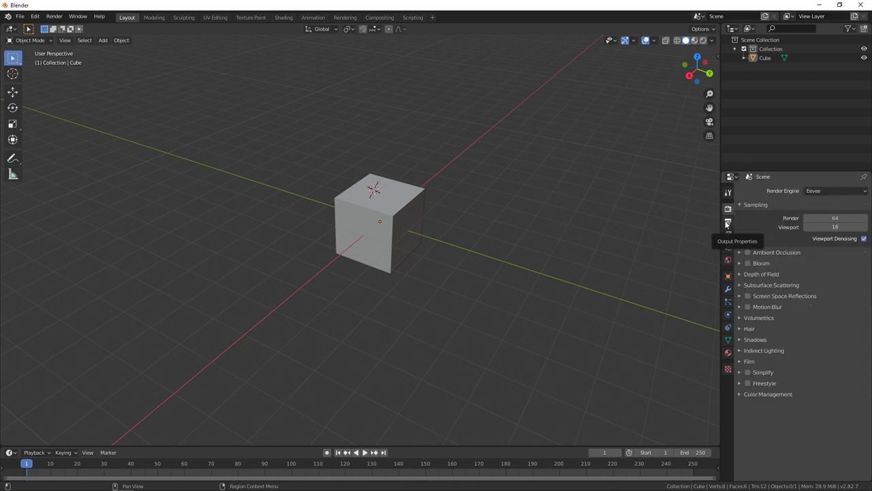
pyautogui.click(728, 221)
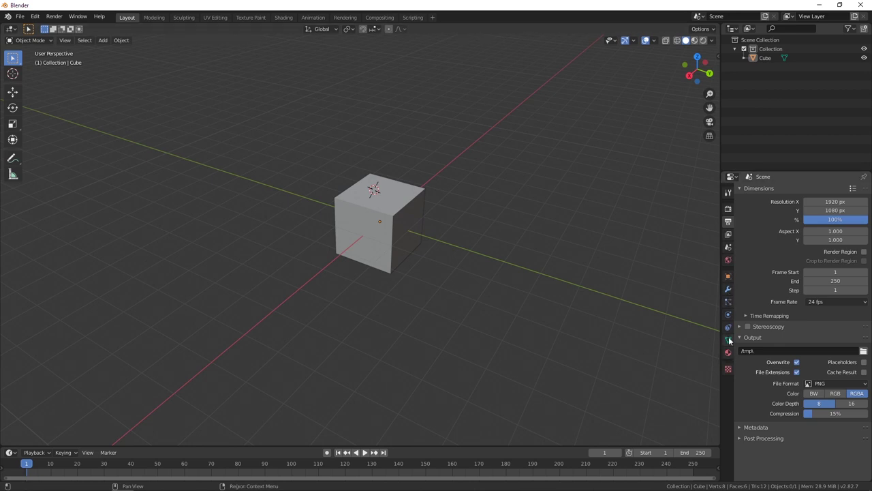
pyautogui.click(728, 235)
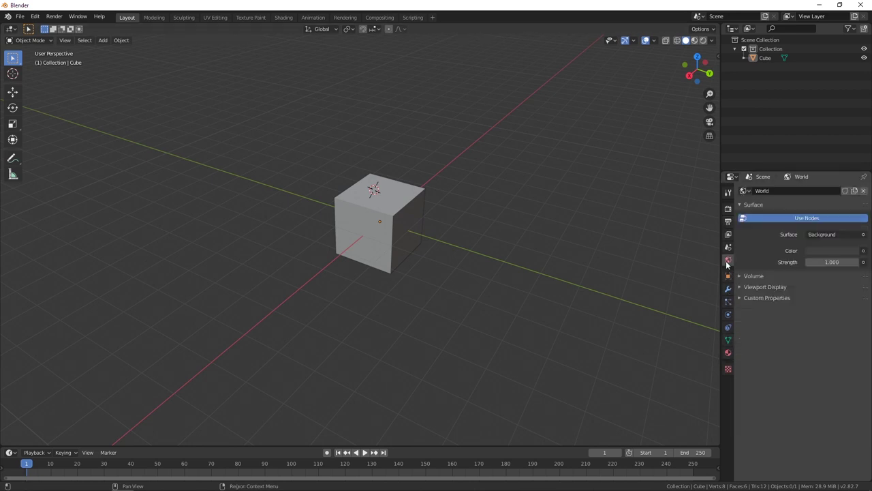
pyautogui.click(728, 247)
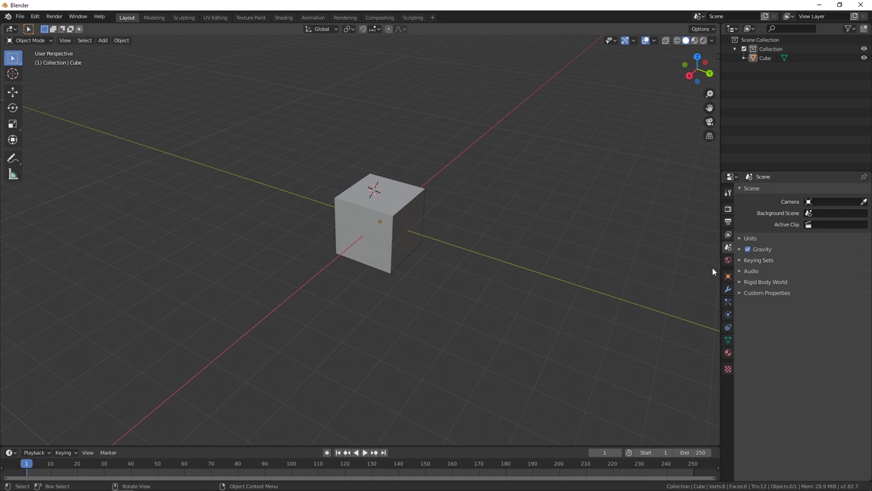
# - Examine the modifiers that can be added to the cube
pyautogui.click(728, 289)
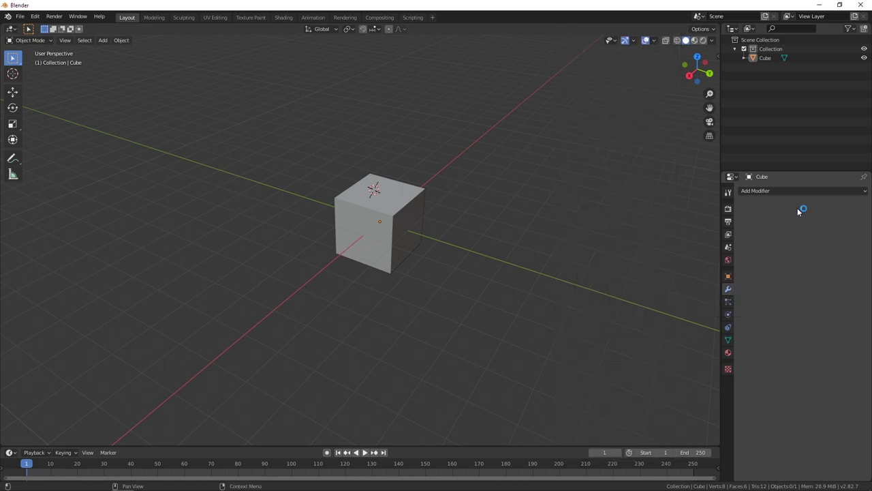
pyautogui.click(810, 192)
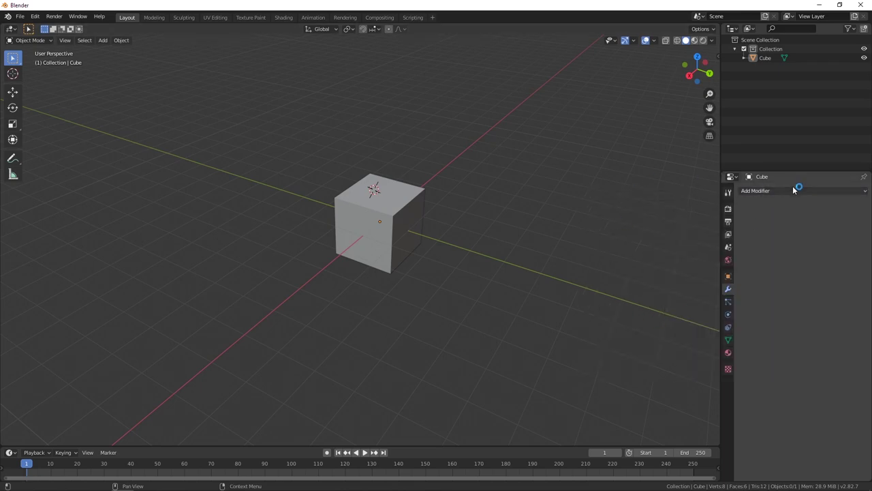
pyautogui.click(794, 191)
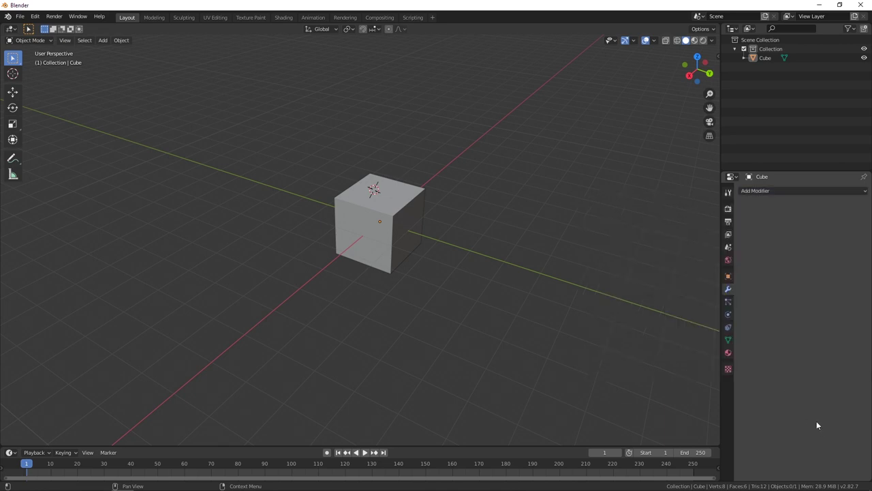
pyautogui.click(791, 192)
# - Look through the cube's particle and modifier properties and show its object properties
pyautogui.click(727, 303)
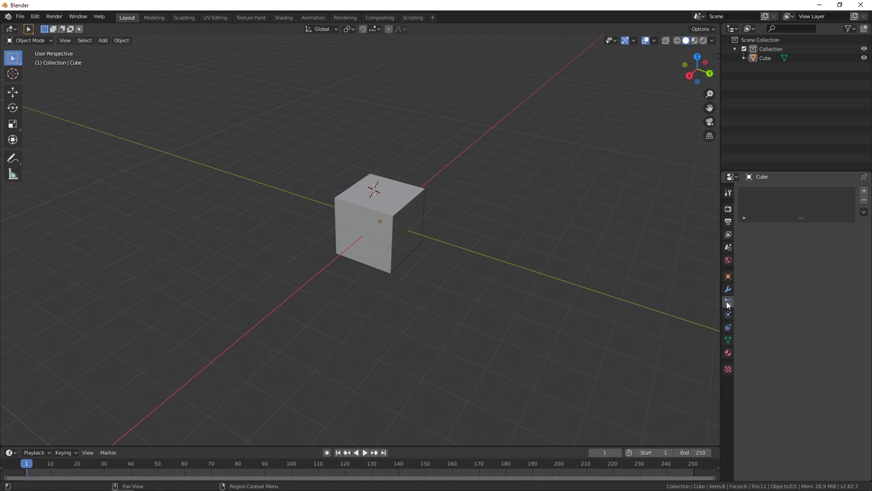
pyautogui.click(728, 289)
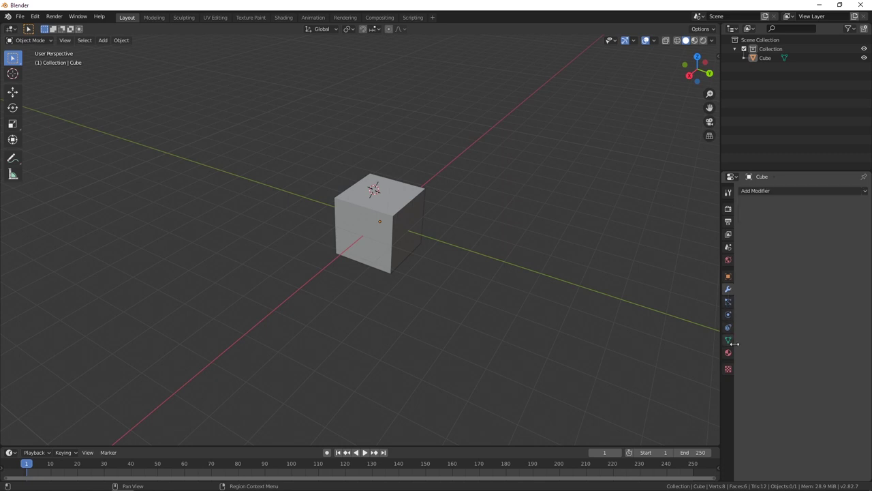
pyautogui.click(728, 276)
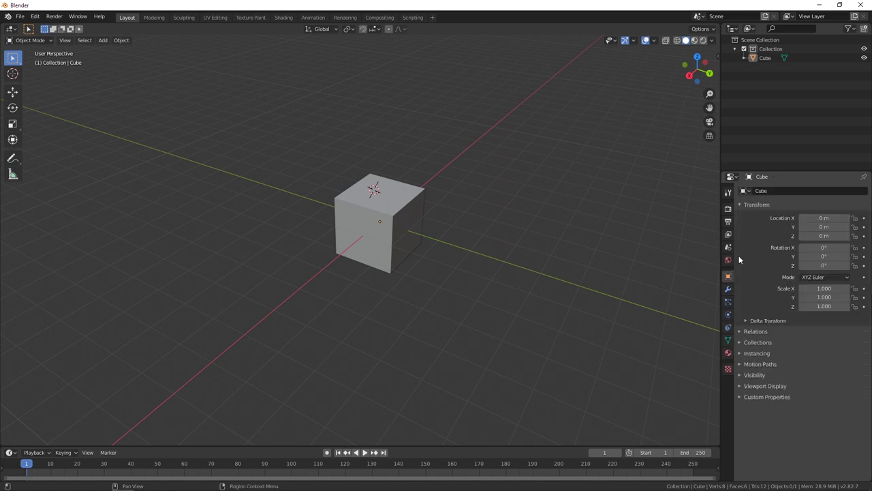
# - Select the cube and open its name for editing, keeping the name Cube
pyautogui.click(397, 217)
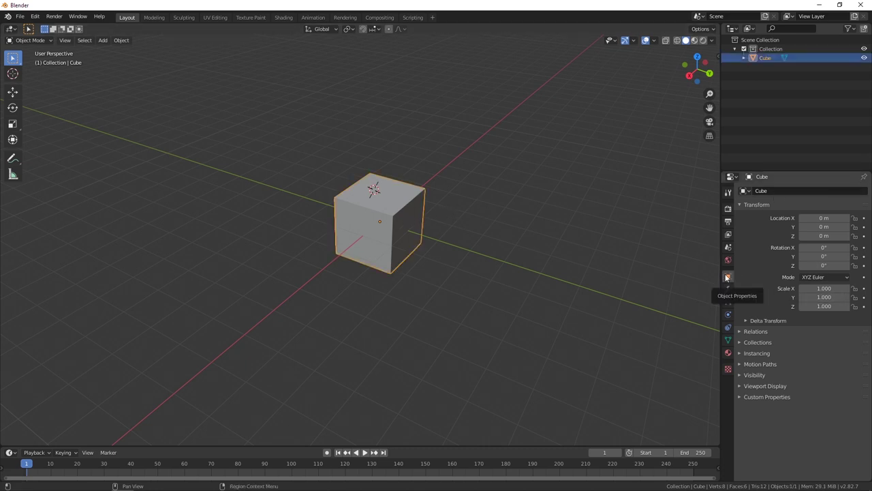
pyautogui.click(775, 191)
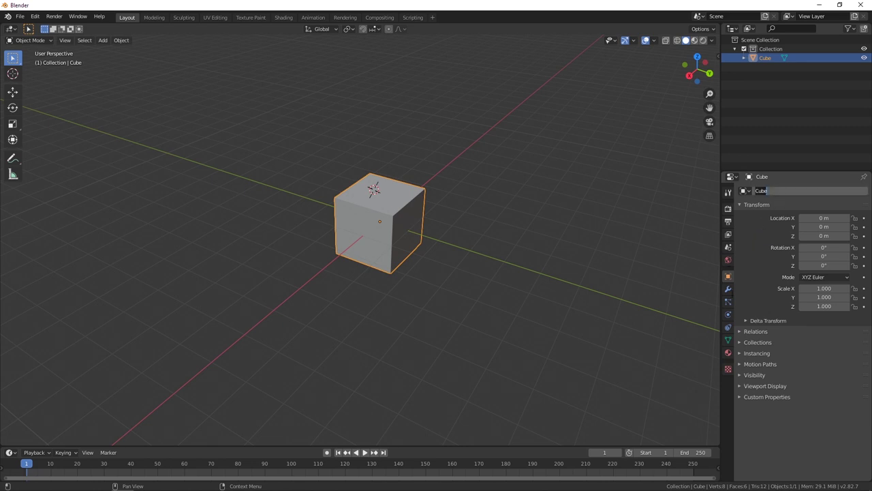
pyautogui.press('Return')
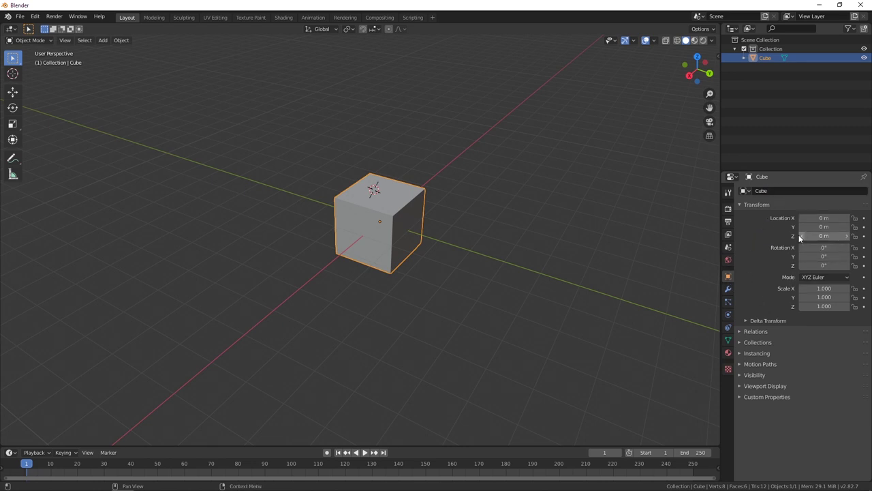
# - Examine the cube's material and mesh data properties and return to its modifier properties
pyautogui.click(728, 353)
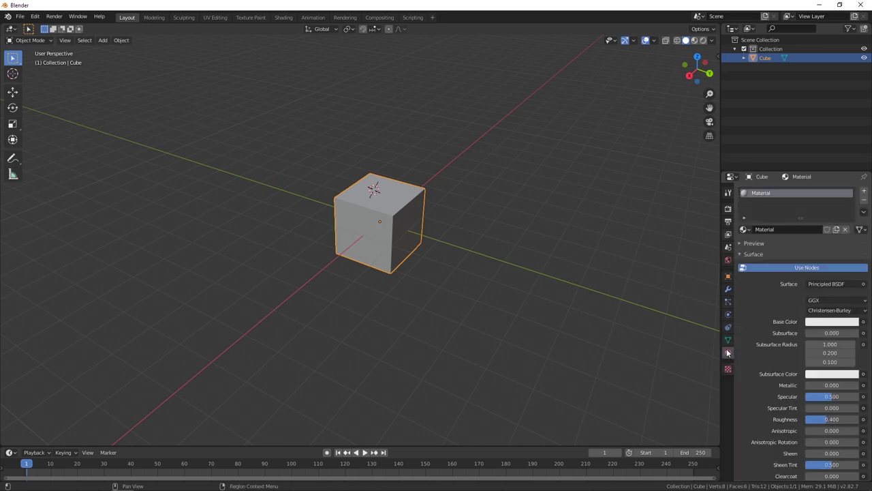
pyautogui.click(727, 342)
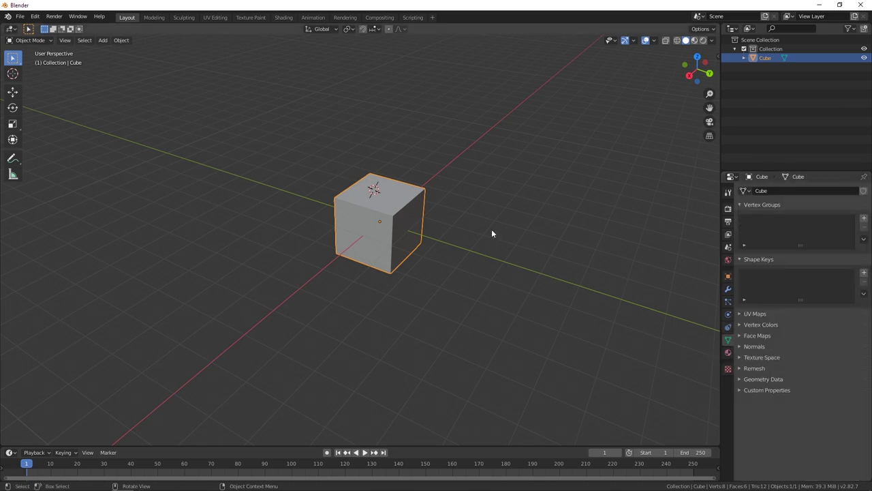
pyautogui.click(728, 289)
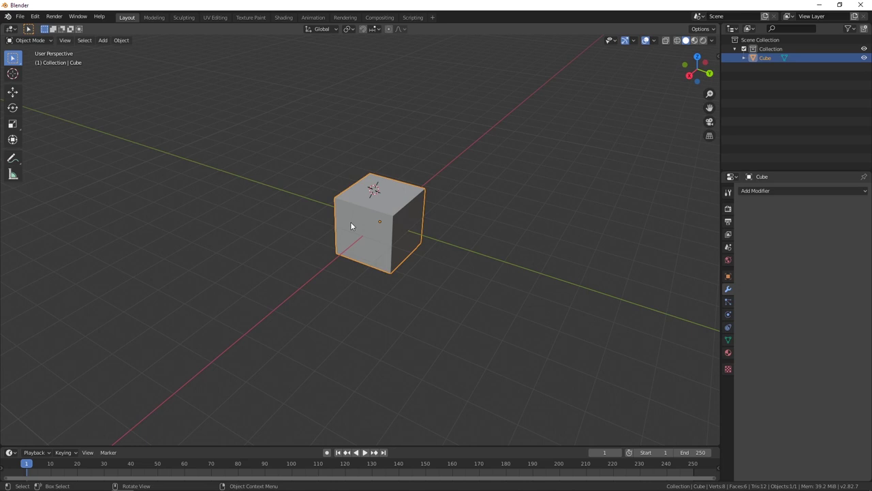
# - Enter Edit Mode on the cube, select one of its upper corner vertices, and return to Object Mode
pyautogui.press('Tab')
pyautogui.moveTo(402, 226); pyautogui.dragTo(376, 240, button='middle')
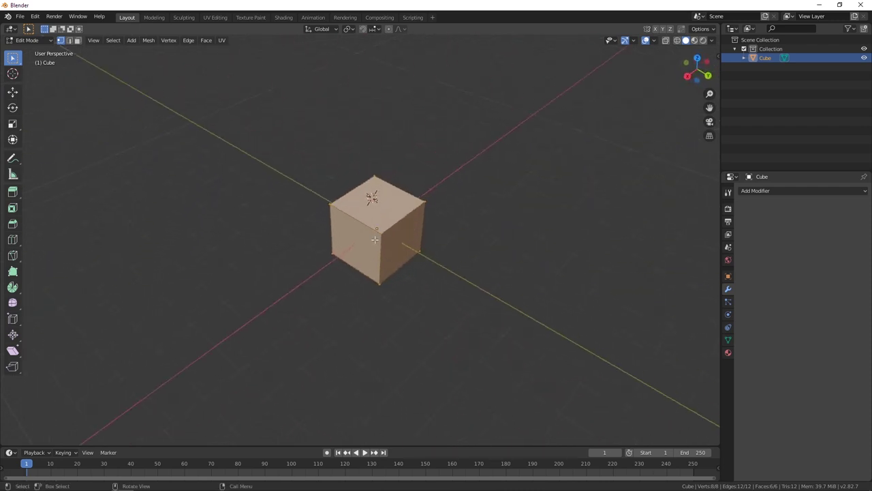
pyautogui.scroll(3, 352, 235)
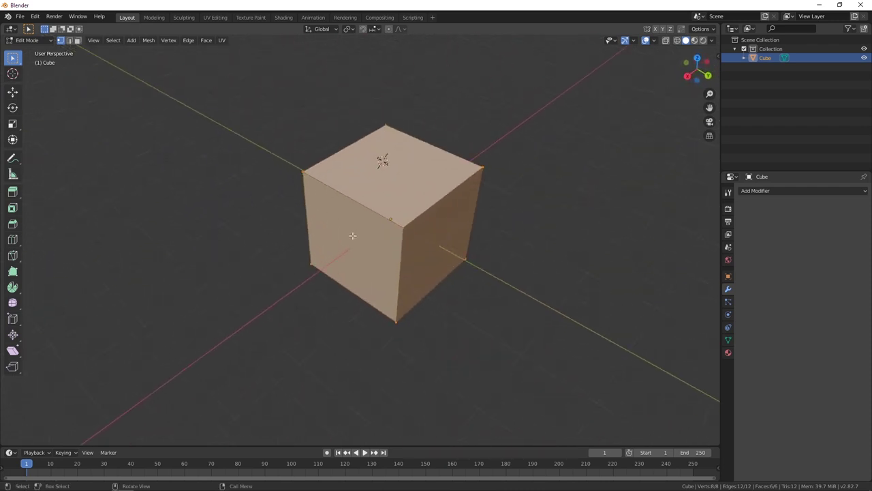
pyautogui.click(303, 172)
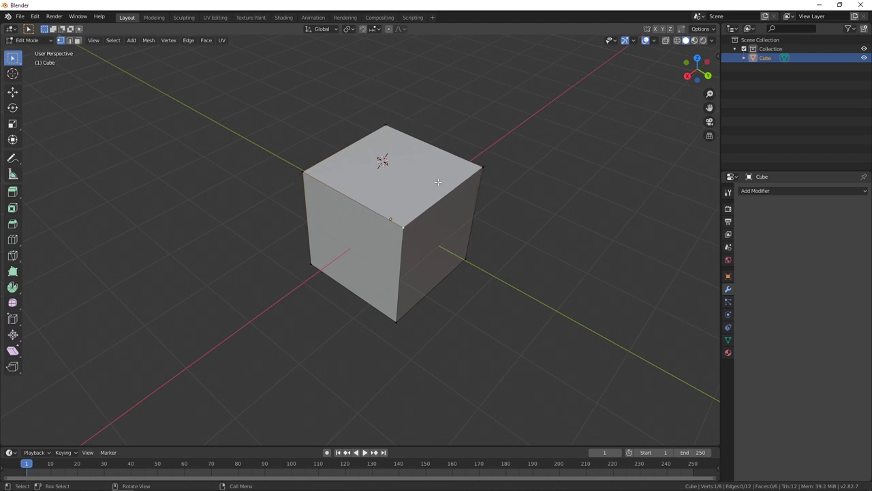
pyautogui.press('Tab')
pyautogui.moveTo(466, 218); pyautogui.dragTo(622, 283, button='middle')
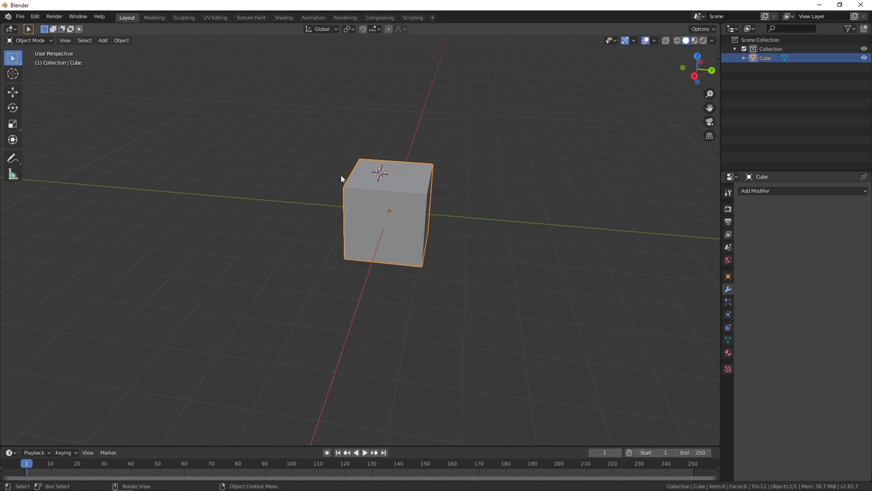
pyautogui.moveTo(341, 179); pyautogui.dragTo(368, 204, button='middle')
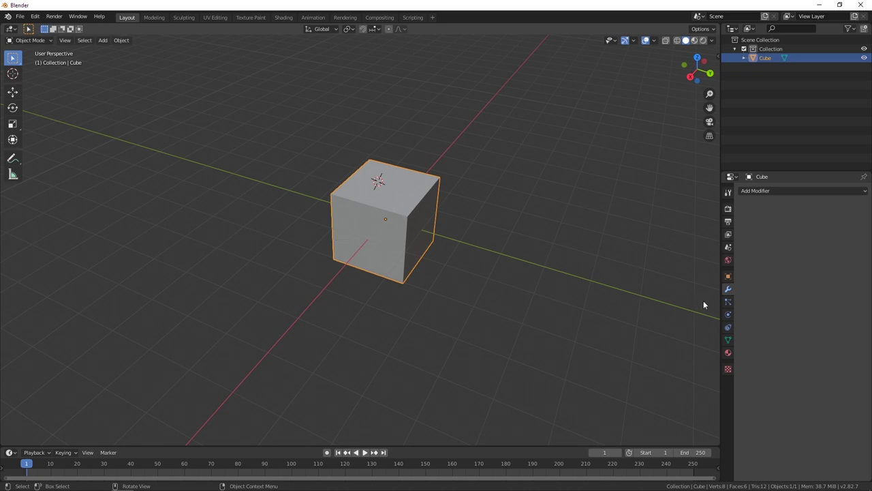
# - Try deleting the cube and browse the kinds of objects that can be added to the scene
pyautogui.press('Delete')
pyautogui.press('a')
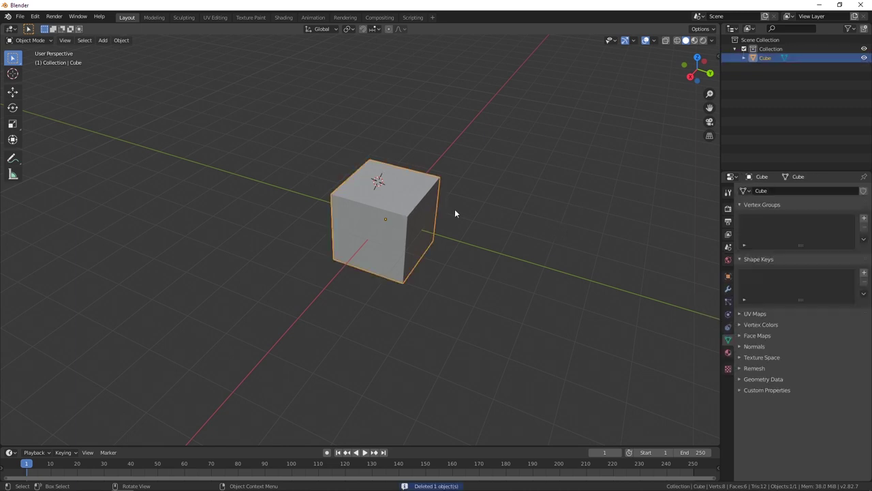
pyautogui.hotkey('shift', 'a')
pyautogui.click(103, 40)
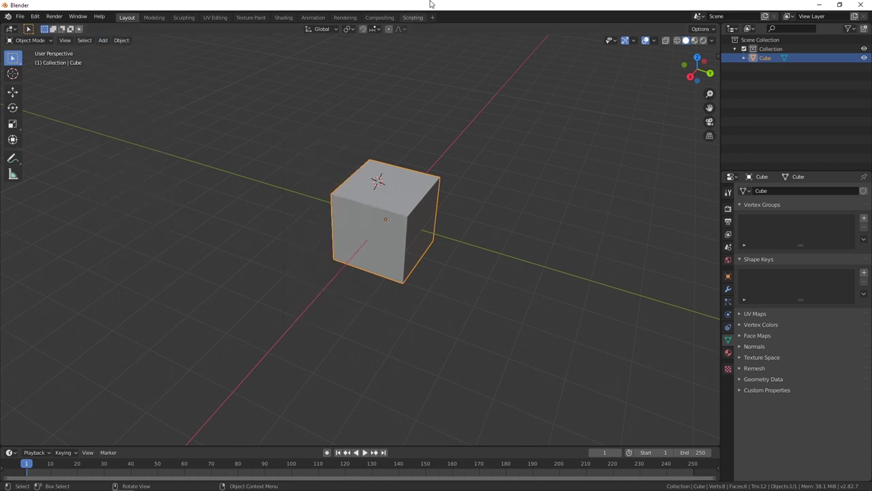
# - Add a text object at the 3D cursor and replace its default content with "hi"
pyautogui.hotkey('shift', 'a')
pyautogui.click(388, 197)
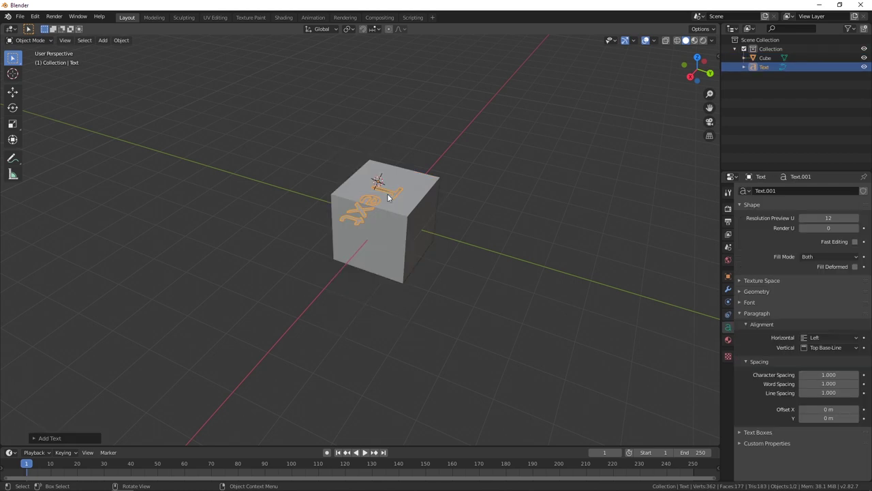
pyautogui.press('Tab')
pyautogui.press('BackSpace')
pyautogui.press('BackSpace')
pyautogui.press('BackSpace')
pyautogui.press('BackSpace')
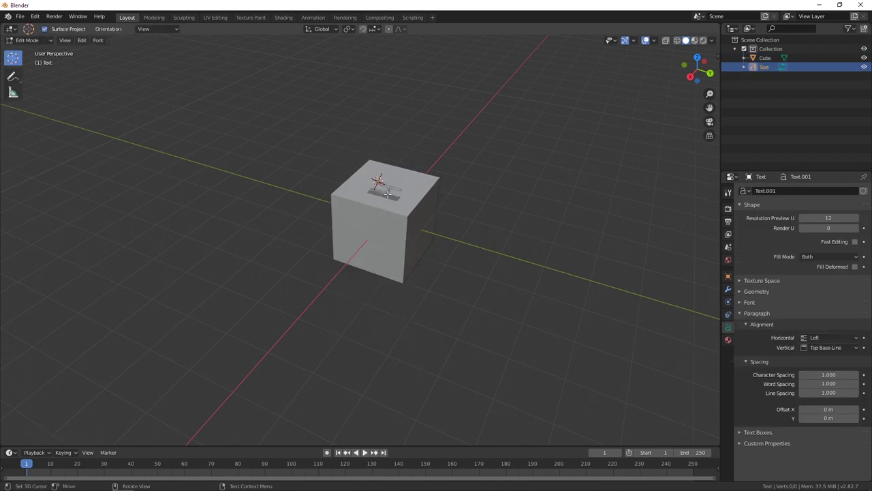
pyautogui.write('Hi')
pyautogui.press('Tab')
# - Move the "hi" text off the cube's top face into the empty space beside the cube
pyautogui.moveTo(248, 221); pyautogui.dragTo(486, 202, button='middle')
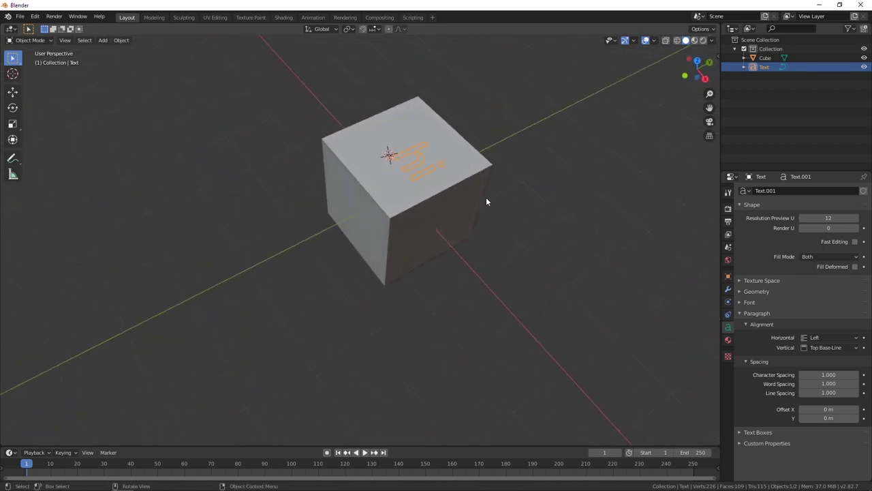
pyautogui.press('g')
pyautogui.click(359, 162)
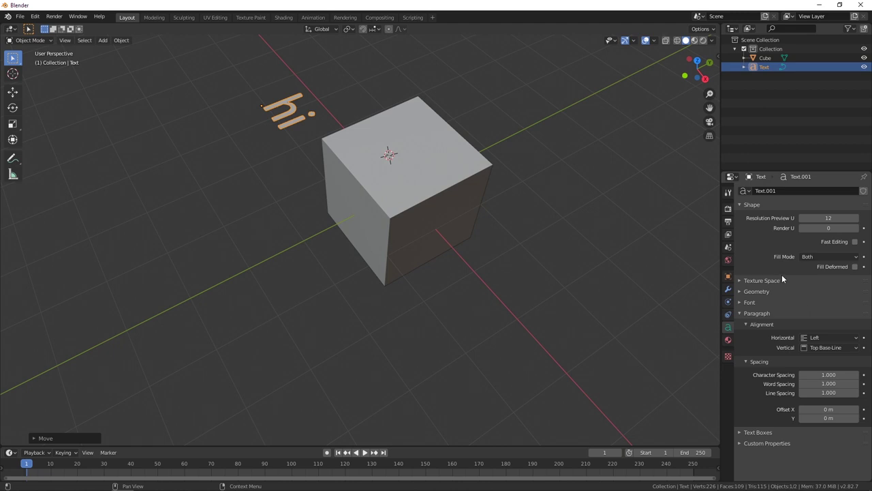
# - Give the "hi" text thickness by setting its geometry extrude to 0.08 m
pyautogui.click(740, 291)
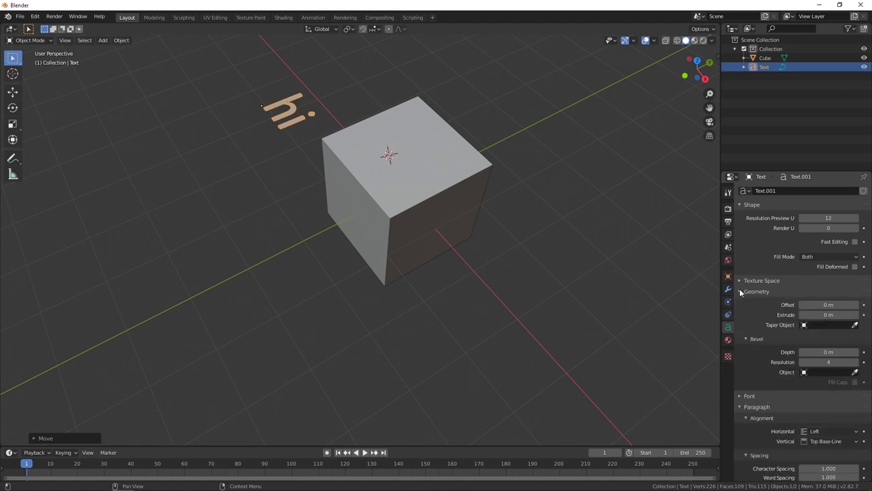
pyautogui.moveTo(825, 314)
pyautogui.mouseDown()
pyautogui.moveTo(855, 314)
pyautogui.moveTo(830, 314)
pyautogui.mouseUp()
pyautogui.moveTo(293, 259); pyautogui.dragTo(339, 253, button='middle')
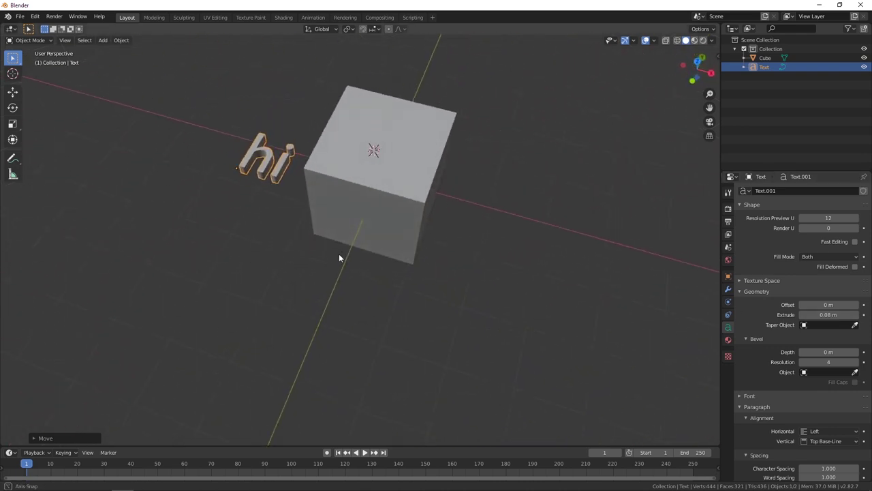
# - Delete the "hi" text object and open the cube in Edit Mode
pyautogui.keyDown('shift'); pyautogui.moveTo(281, 174); pyautogui.dragTo(315, 203, button='middle'); pyautogui.keyUp('shift')
pyautogui.press('Delete')
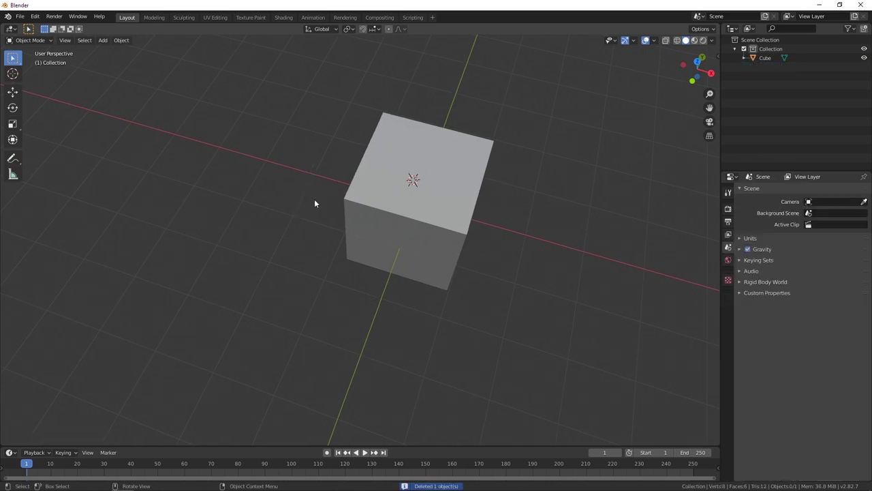
pyautogui.click(448, 208)
pyautogui.moveTo(523, 281); pyautogui.dragTo(461, 263, button='middle')
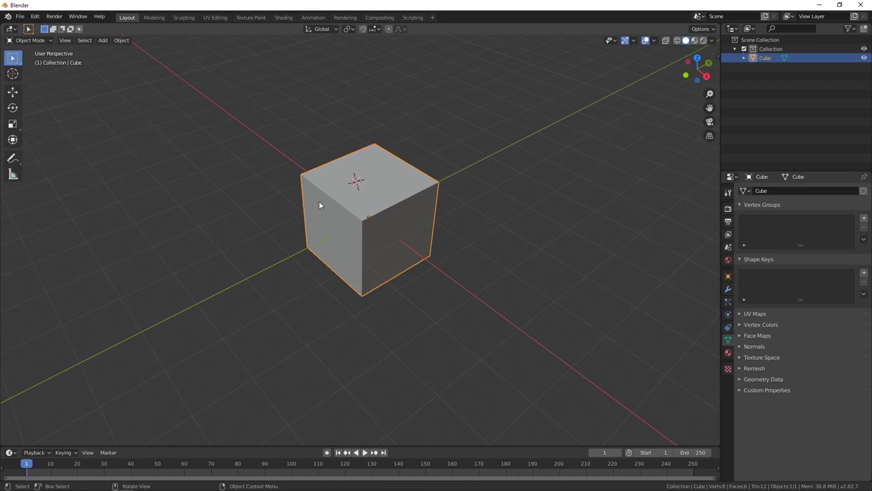
pyautogui.press('Tab')
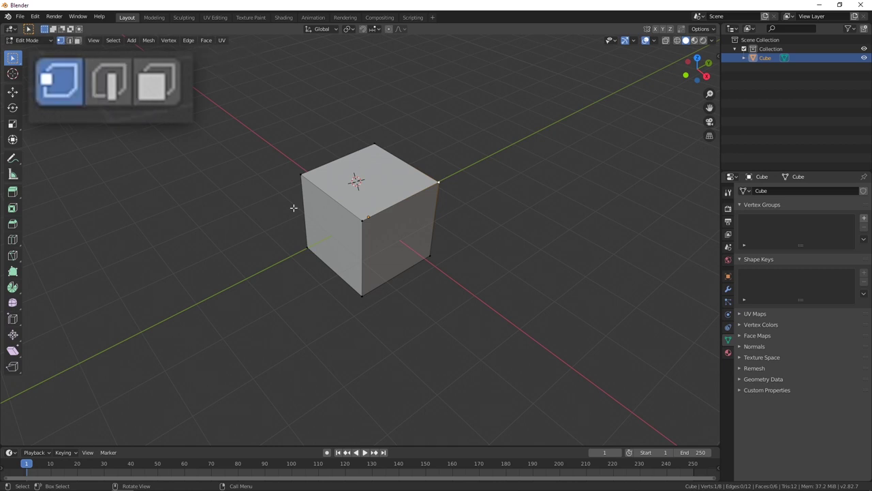
# - Switch to edge selection and select a top edge and the near vertical edge of the cube
pyautogui.click(69, 41)
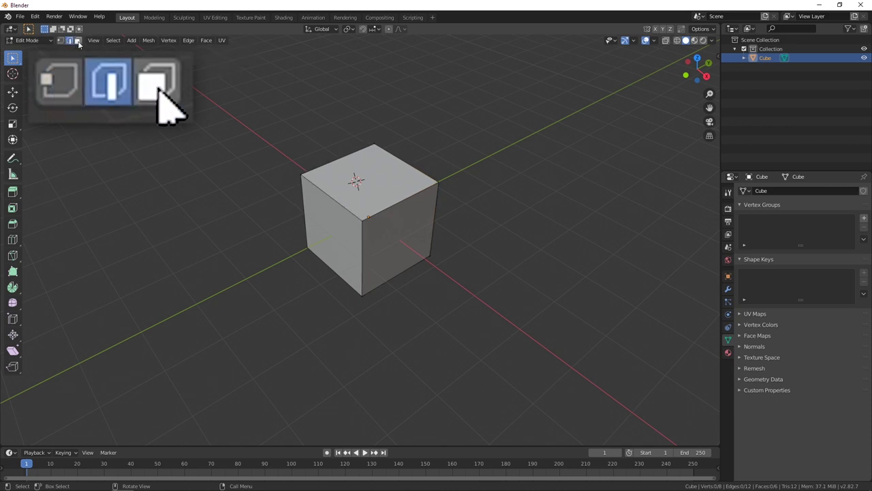
pyautogui.click(374, 209)
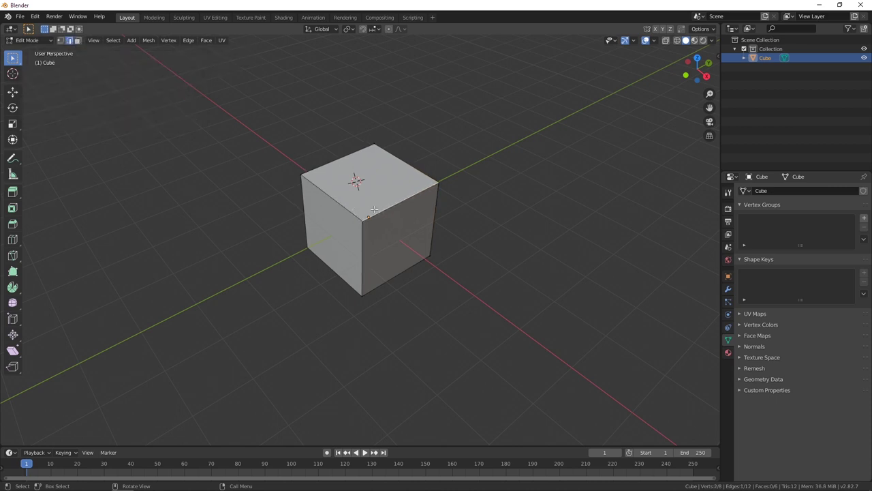
pyautogui.scroll(5, 344, 207)
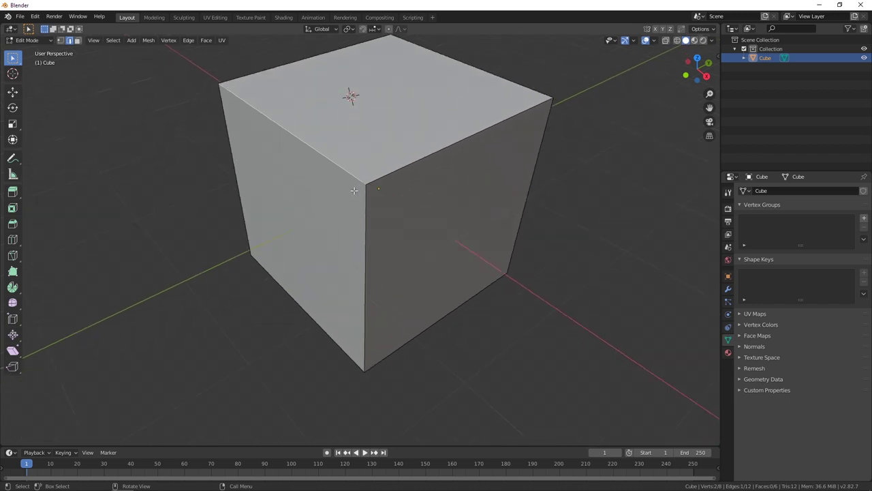
pyautogui.click(367, 214)
# - Switch to face selection and pick different cube faces, ending with the side face crossed by the green axis
pyautogui.click(77, 40)
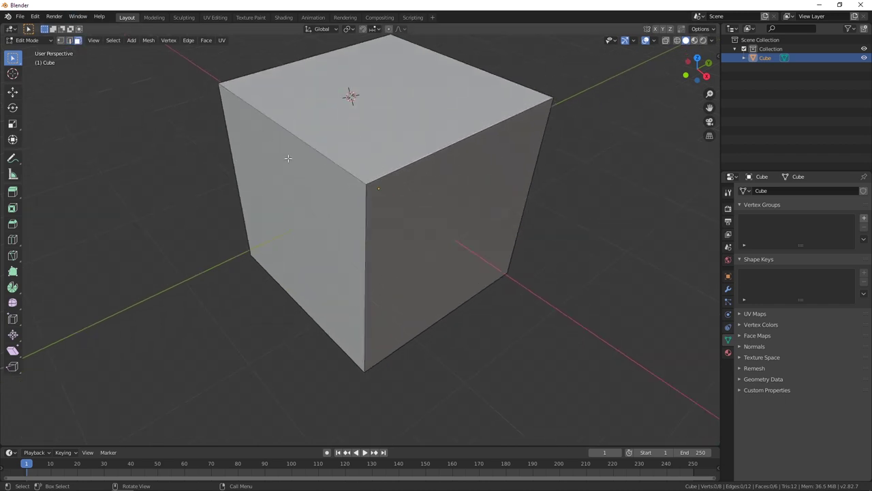
pyautogui.click(297, 182)
pyautogui.scroll(-2, 317, 190)
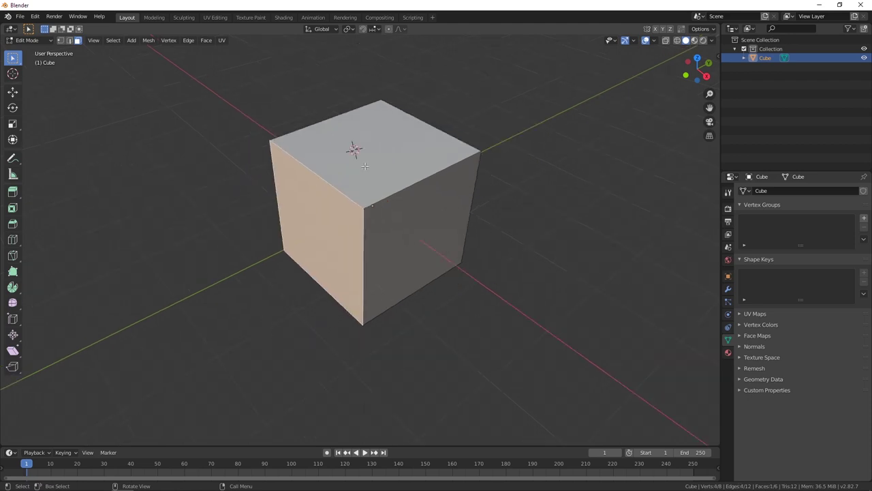
pyautogui.click(365, 166)
pyautogui.click(409, 231)
pyautogui.click(334, 242)
pyautogui.moveTo(255, 241); pyautogui.dragTo(171, 165, button='middle')
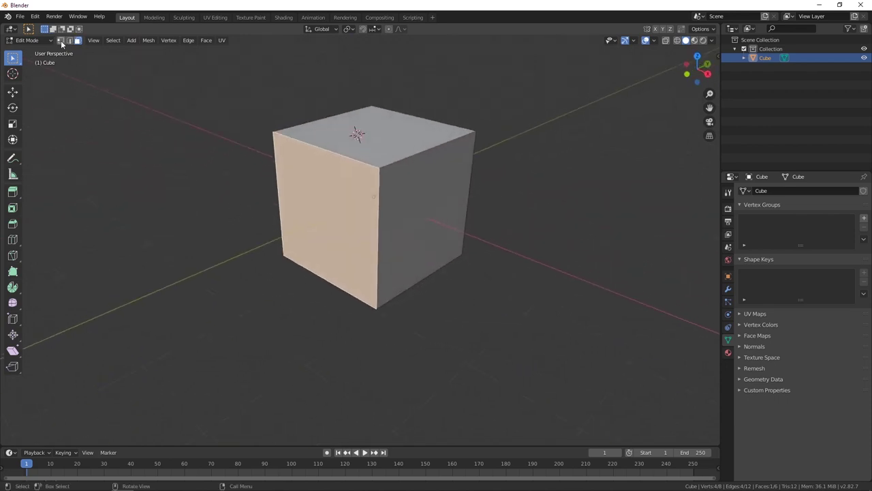
pyautogui.moveTo(343, 167); pyautogui.dragTo(371, 203, button='middle')
pyautogui.scroll(-2, 372, 202)
pyautogui.scroll(2, 372, 203)
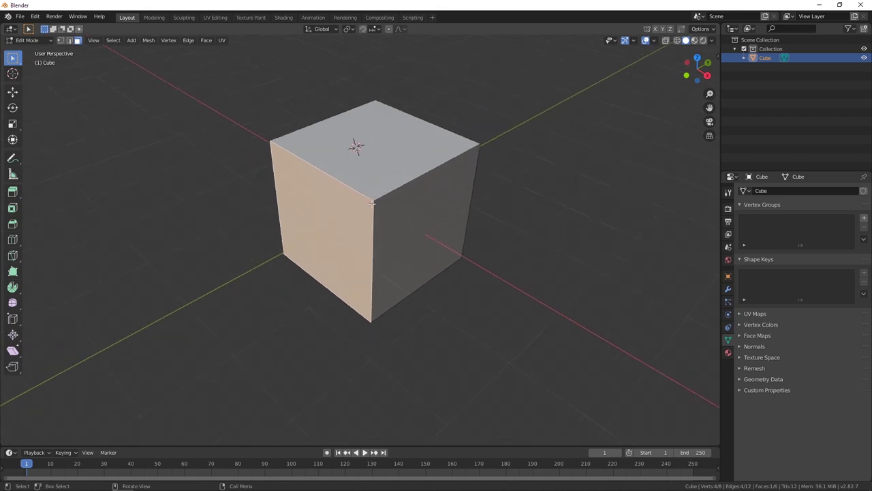
pyautogui.scroll(1, 372, 203)
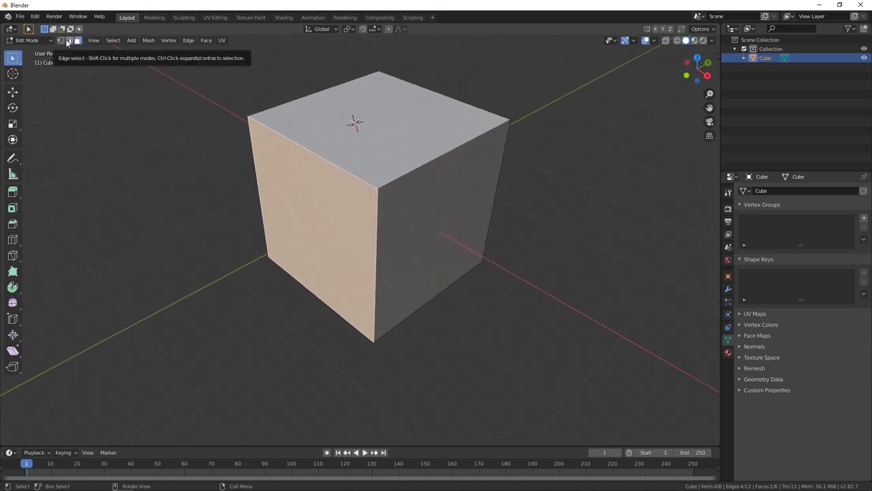
pyautogui.scroll(-1, 321, 188)
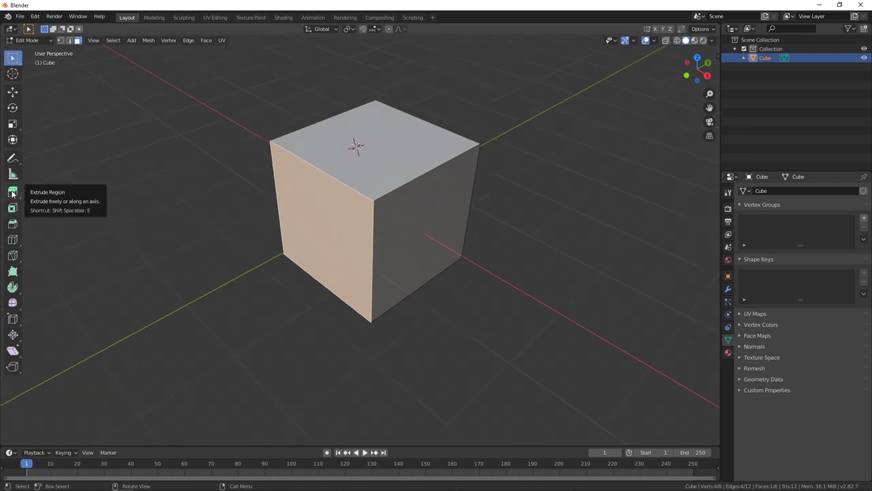
# - Use Extrude Region to pull the selected side face outward and raise the top face of the new section
pyautogui.click(12, 193)
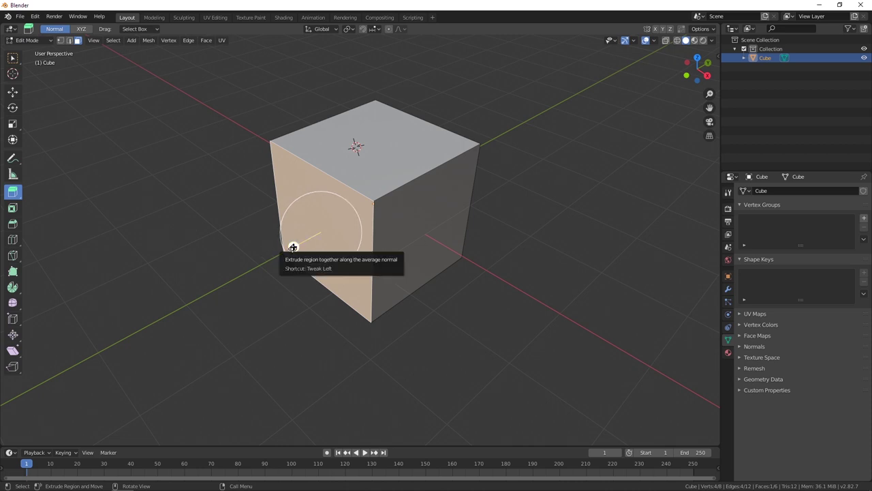
pyautogui.moveTo(293, 247); pyautogui.dragTo(205, 283)
pyautogui.scroll(-1, 287, 272)
pyautogui.click(300, 215)
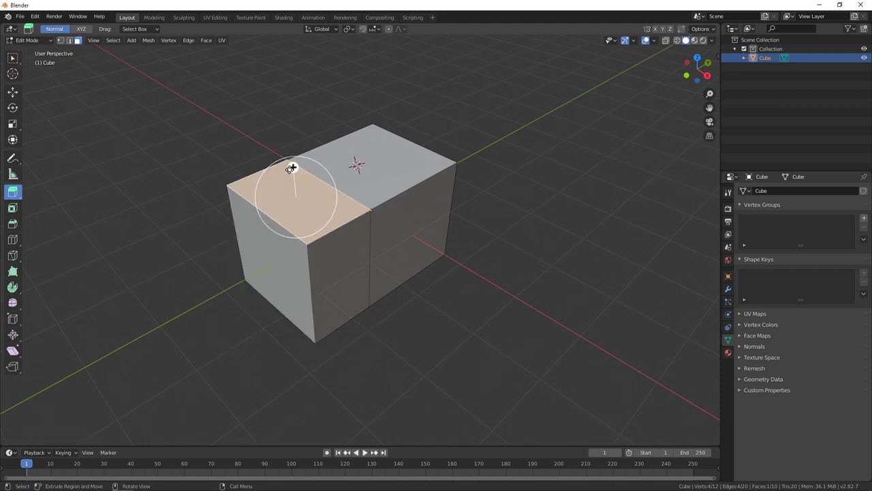
pyautogui.moveTo(293, 167); pyautogui.dragTo(290, 126)
# - Extrude the lower side faces of the new section outward on both sides of the model
pyautogui.click(361, 264)
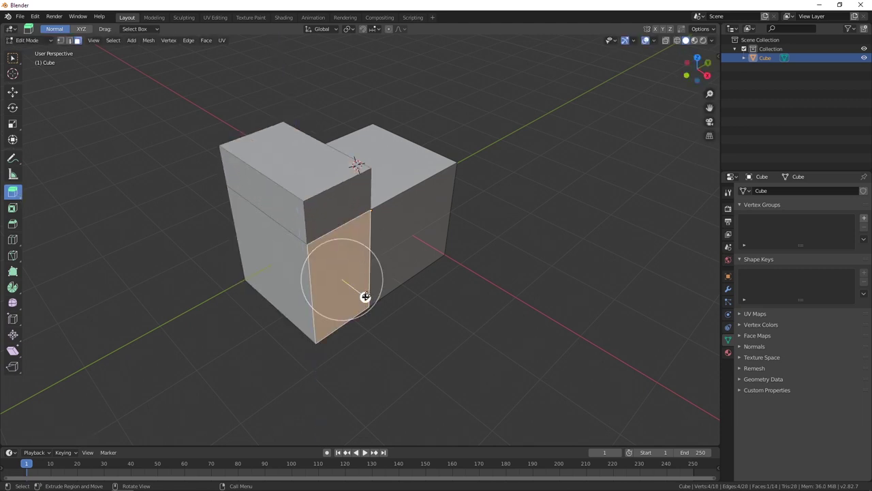
pyautogui.moveTo(363, 296); pyautogui.dragTo(391, 316)
pyautogui.moveTo(392, 317); pyautogui.dragTo(441, 156, button='middle')
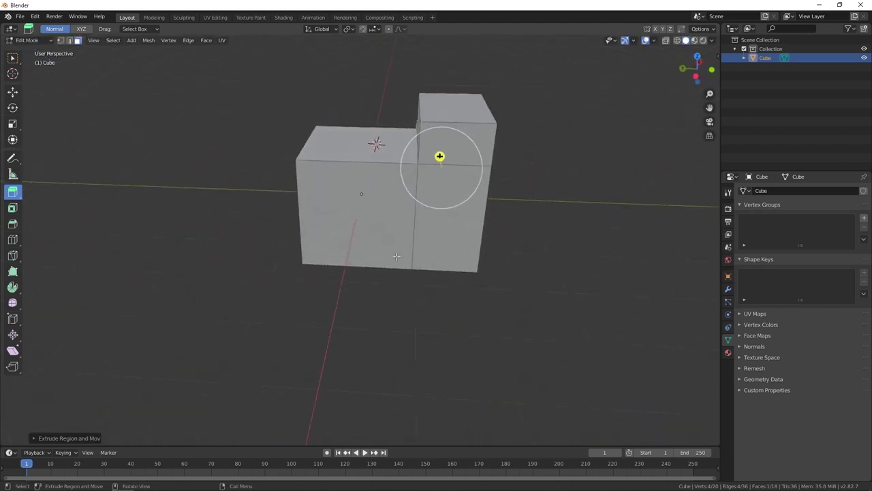
pyautogui.click(452, 236)
pyautogui.moveTo(451, 236); pyautogui.dragTo(460, 260)
# - Lower the outer top edge of the original block along Z to form a slope, and return to Object Mode
pyautogui.moveTo(460, 260); pyautogui.dragTo(377, 255, button='middle')
pyautogui.click(327, 150)
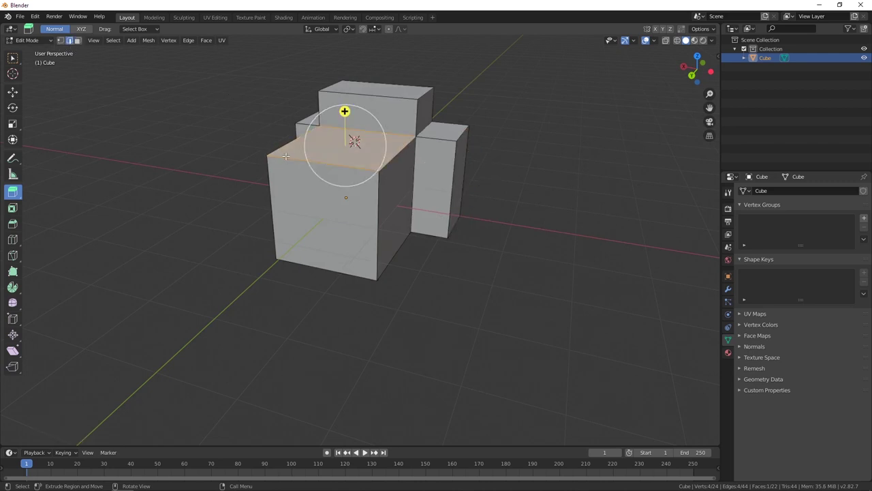
pyautogui.click(308, 146)
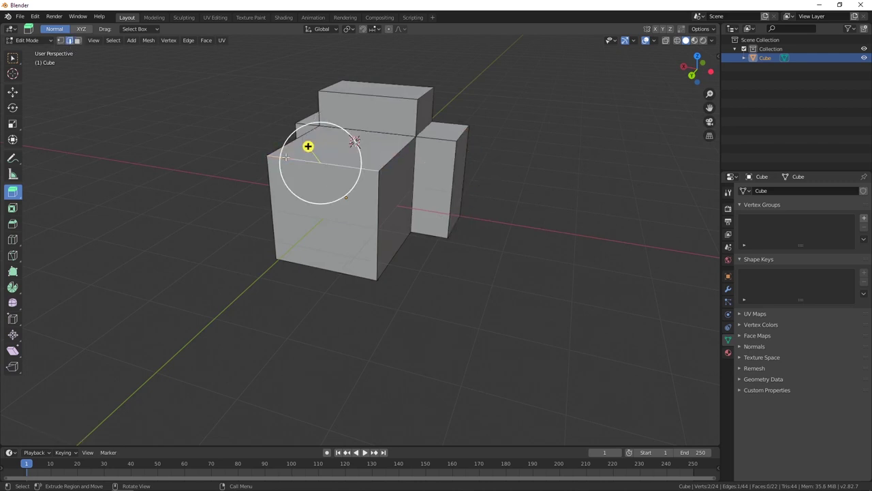
pyautogui.click(13, 60)
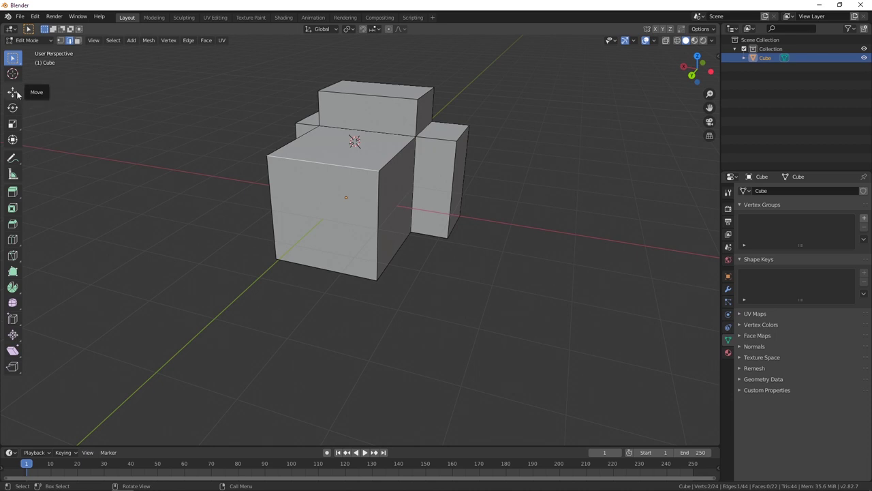
pyautogui.click(17, 94)
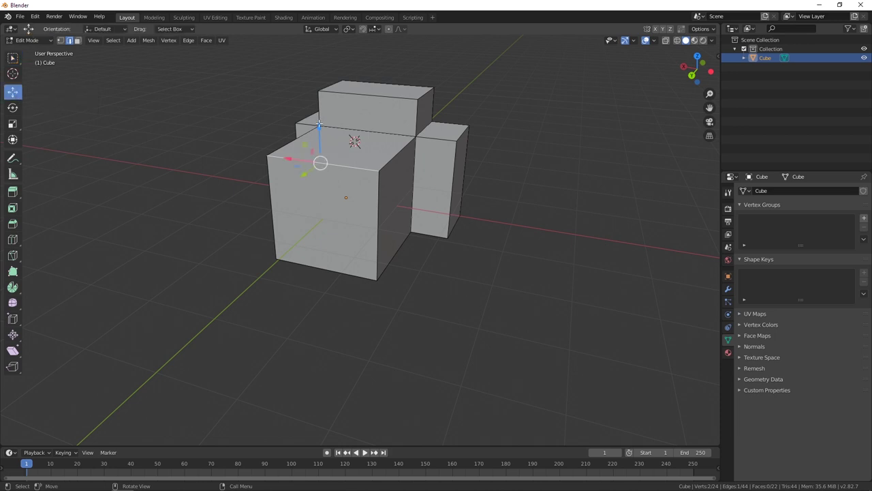
pyautogui.moveTo(319, 126); pyautogui.dragTo(318, 174)
pyautogui.moveTo(521, 273); pyautogui.dragTo(480, 276, button='middle')
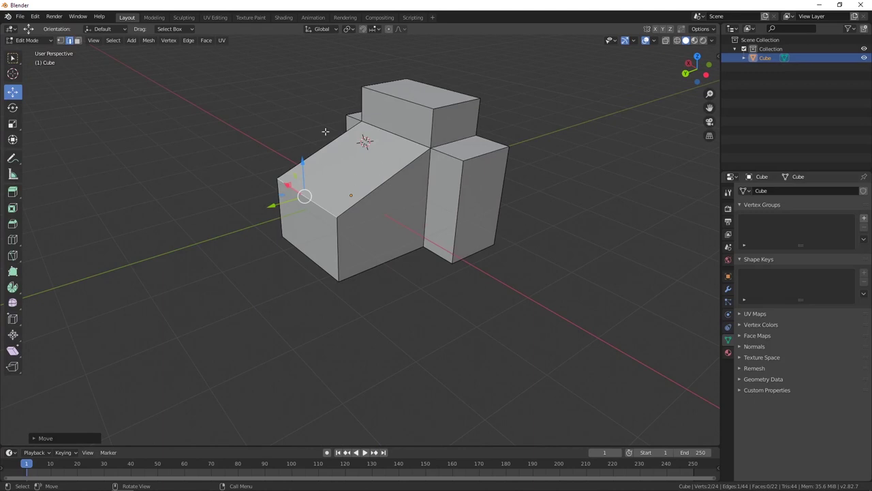
pyautogui.press('Tab')
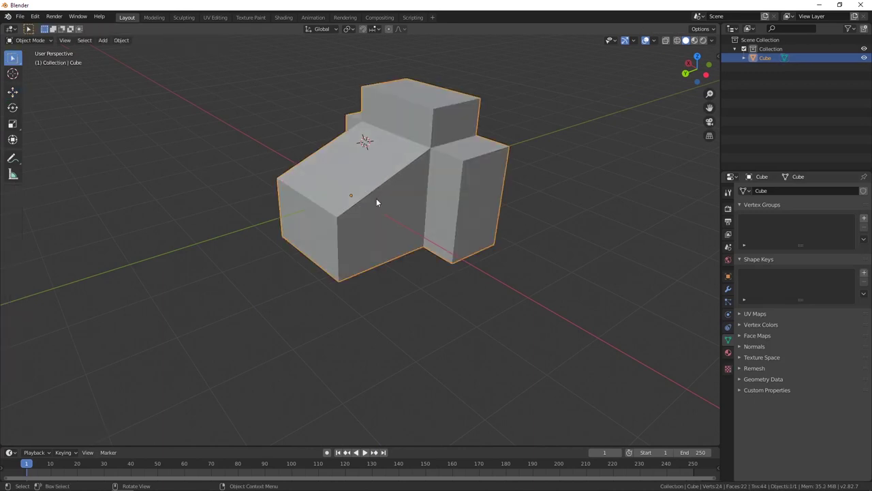
# - Try moving the whole model freely through the scene and undo the move
pyautogui.scroll(-4, 377, 198)
pyautogui.scroll(4, 376, 198)
pyautogui.moveTo(382, 207); pyautogui.dragTo(408, 240, button='middle')
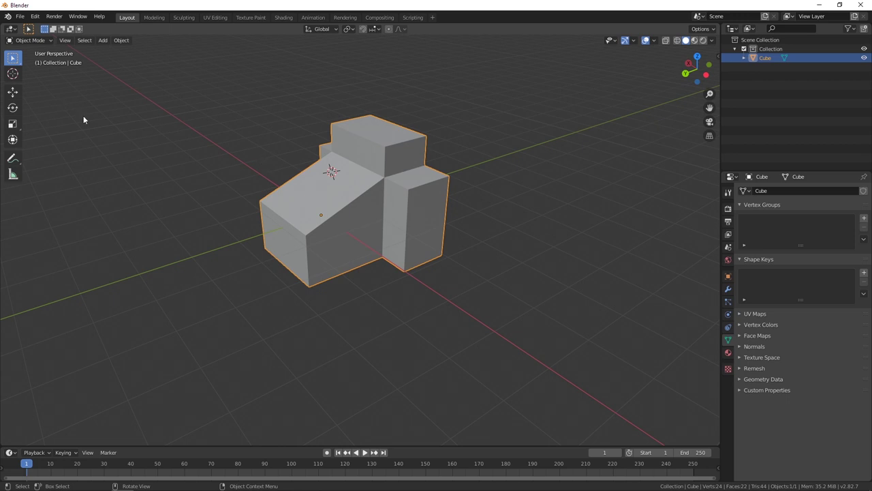
pyautogui.press('g')
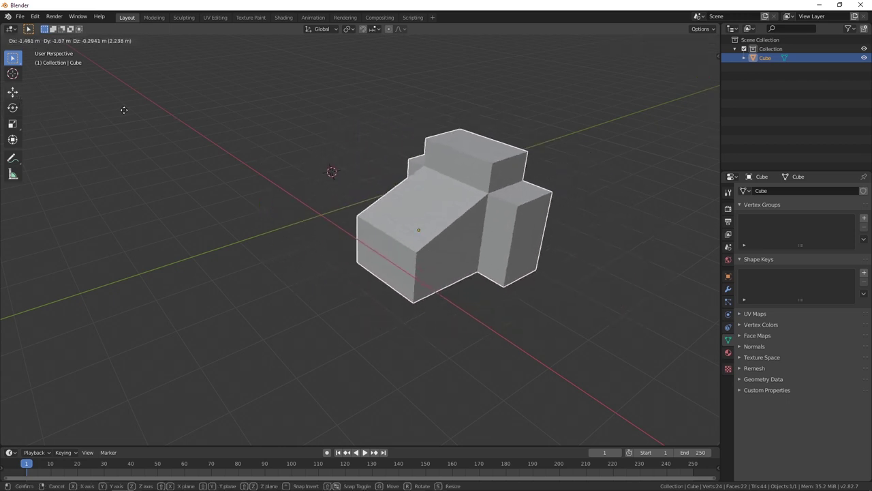
pyautogui.click(300, 180)
pyautogui.hotkey('ctrl', 'z')
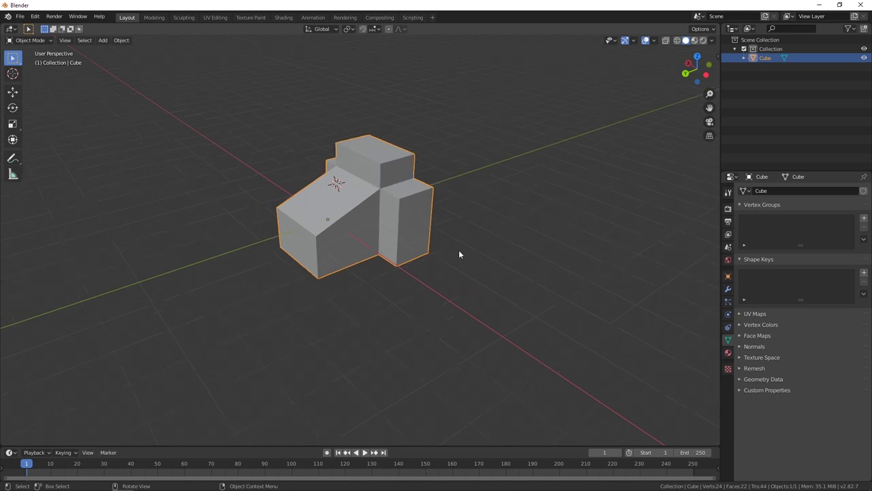
# - Try moving the model with its movement constrained to the global X axis
pyautogui.moveTo(469, 254); pyautogui.dragTo(495, 258, button='middle')
pyautogui.press('g')
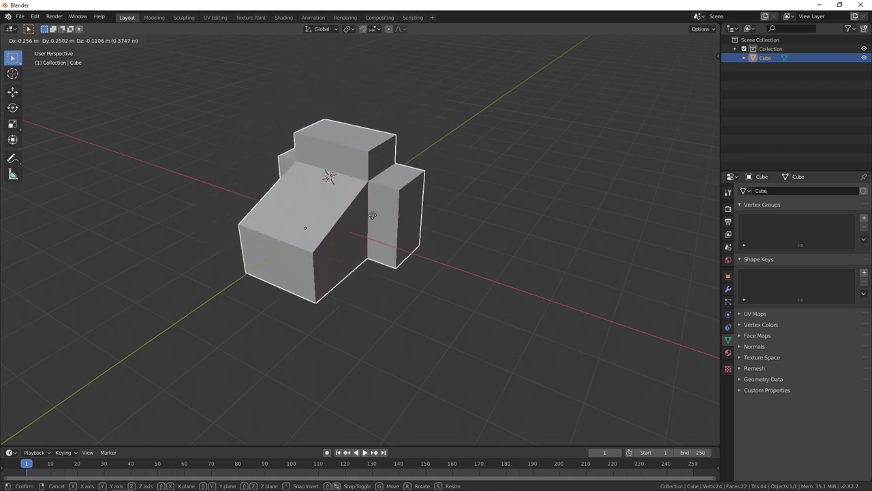
pyautogui.press('x')
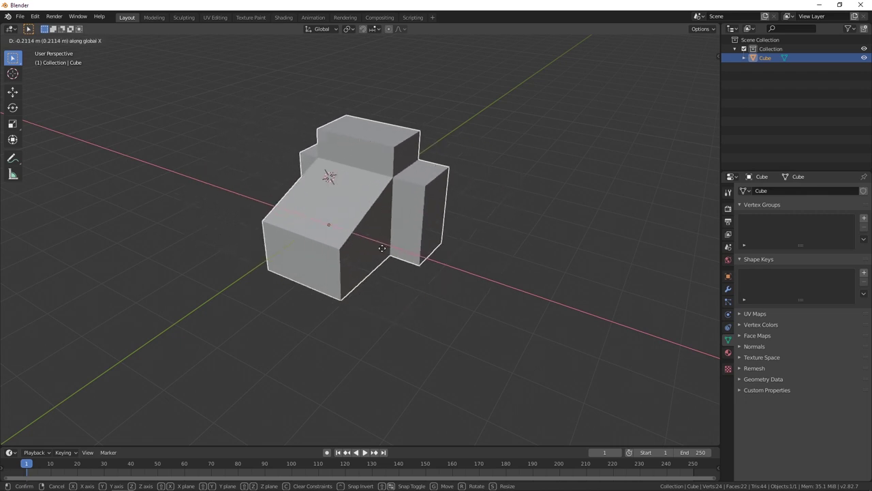
pyautogui.click(460, 245)
# - Try raising the model about 1.75 m with its movement constrained to the global Z axis
pyautogui.moveTo(475, 248); pyautogui.dragTo(376, 236, button='middle')
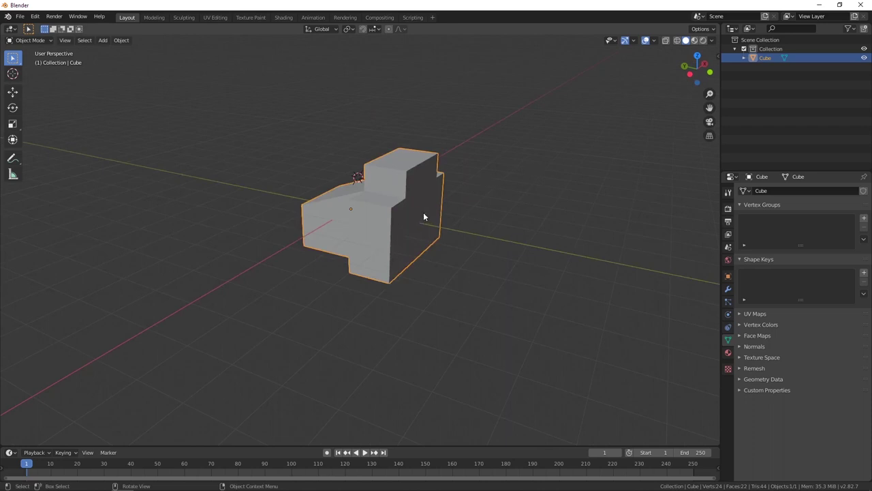
pyautogui.press('g')
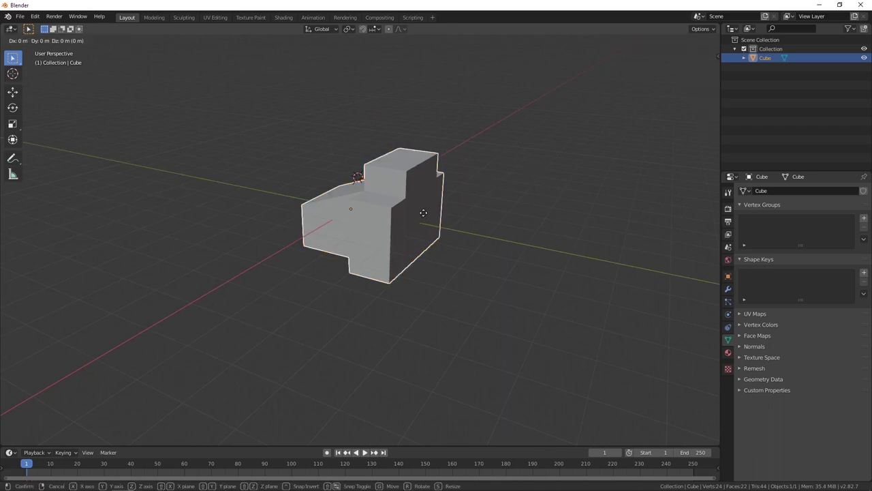
pyautogui.press('z')
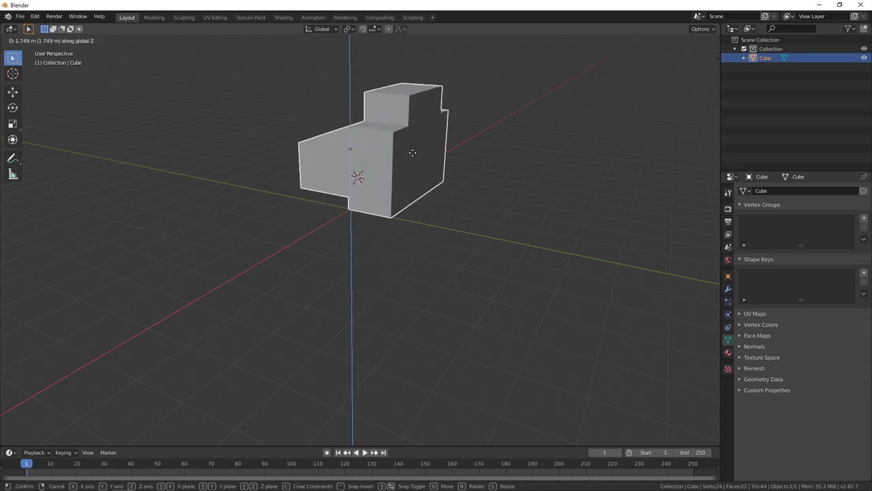
pyautogui.click(412, 152)
pyautogui.moveTo(412, 151); pyautogui.dragTo(445, 204, button='middle')
pyautogui.moveTo(384, 256); pyautogui.dragTo(413, 246, button='middle')
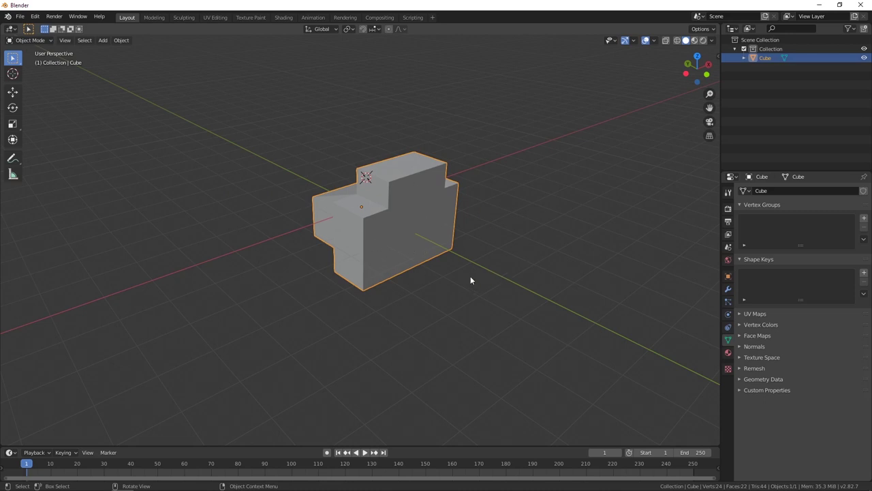
# - Start a new file with the default scene, discarding the unsaved changes to the current one
pyautogui.scroll(3, 470, 276)
pyautogui.moveTo(470, 276); pyautogui.dragTo(431, 272, button='middle')
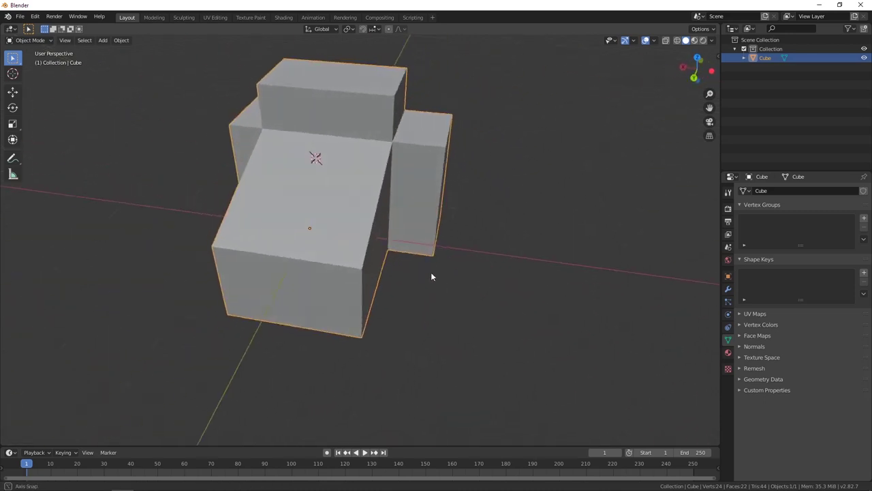
pyautogui.scroll(-3, 436, 266)
pyautogui.click(20, 16)
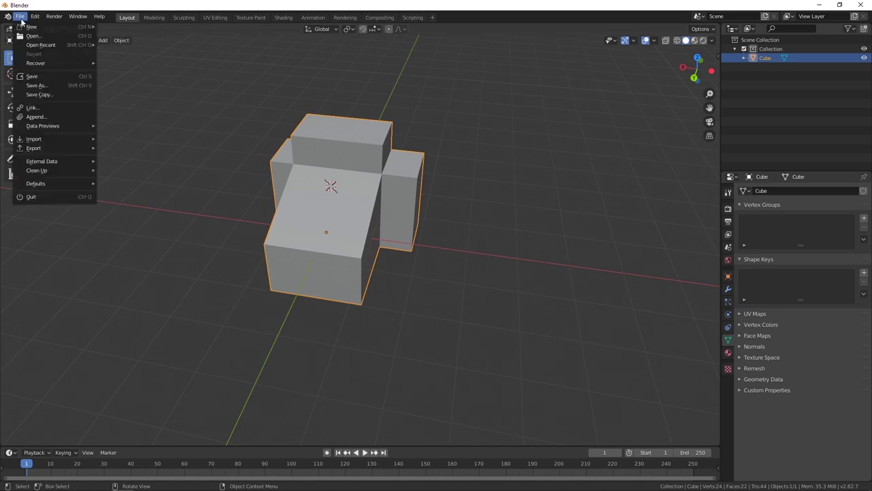
pyautogui.moveTo(68, 28)
pyautogui.click(134, 27)
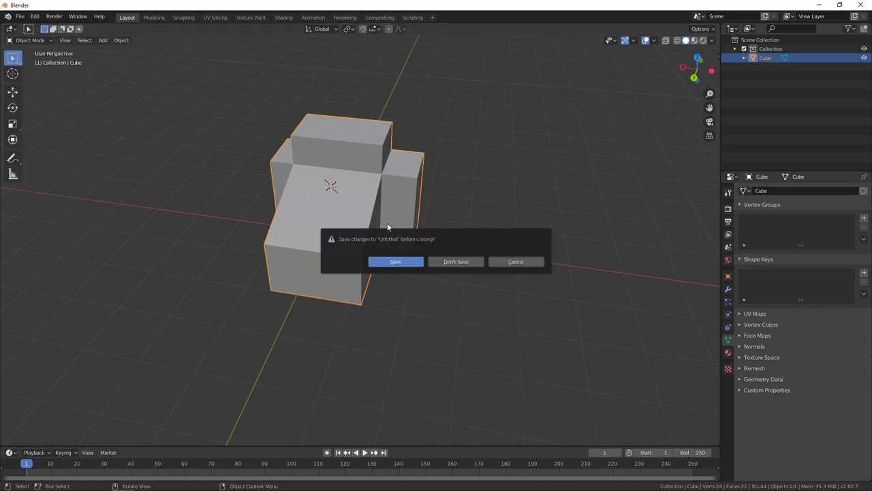
pyautogui.click(470, 263)
pyautogui.scroll(3, 392, 266)
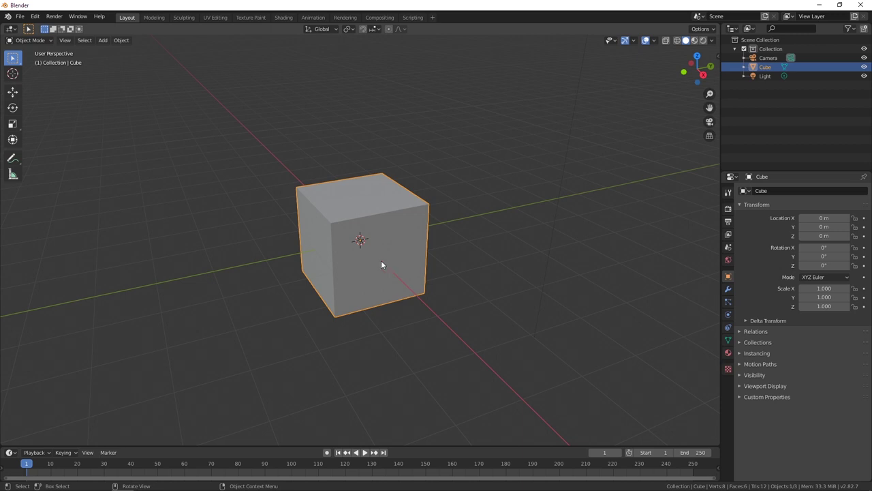
# - Export the cube as an STL to the 3D Files folder, overwriting the existing TEST.stl
pyautogui.click(20, 15)
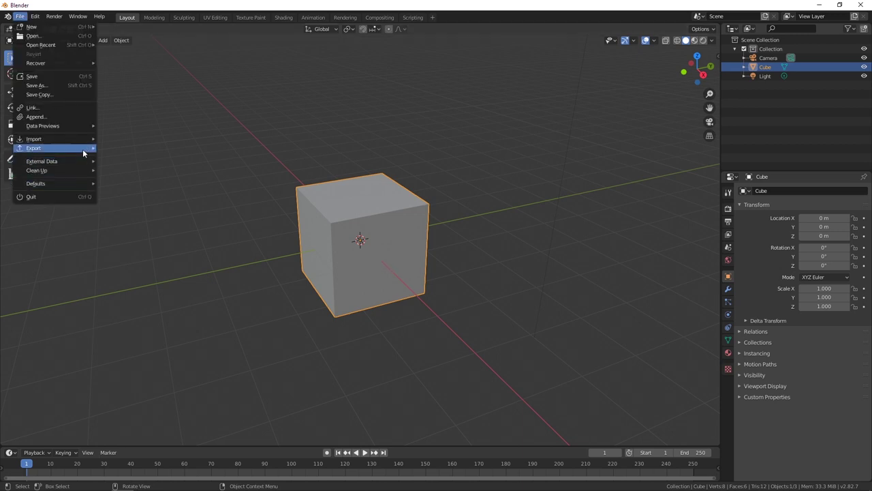
pyautogui.moveTo(81, 148)
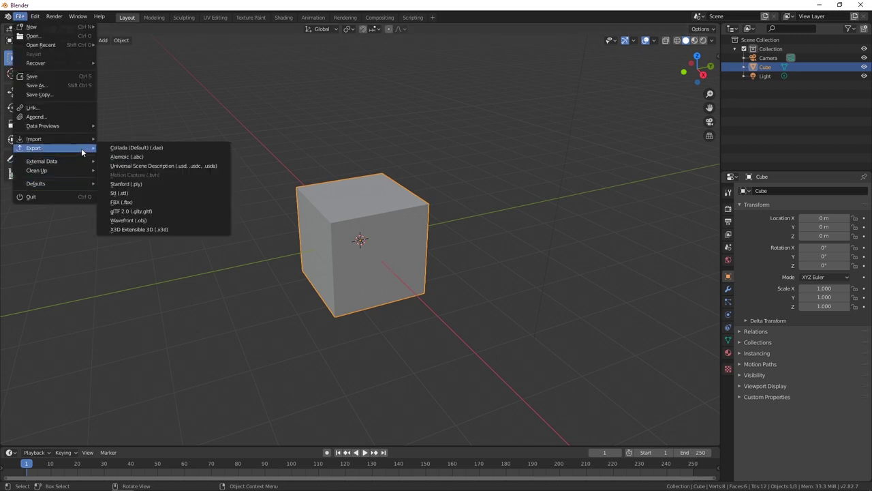
pyautogui.click(160, 193)
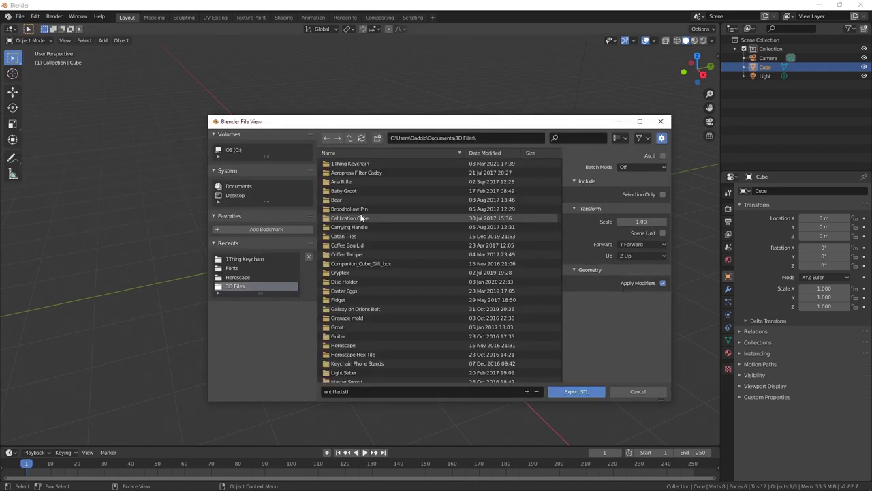
pyautogui.scroll(-6, 410, 263)
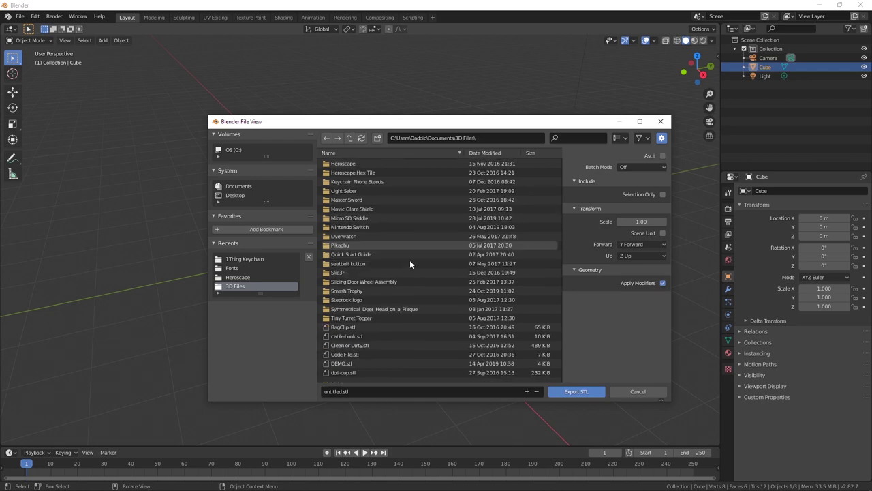
pyautogui.scroll(-8, 410, 261)
pyautogui.click(348, 378)
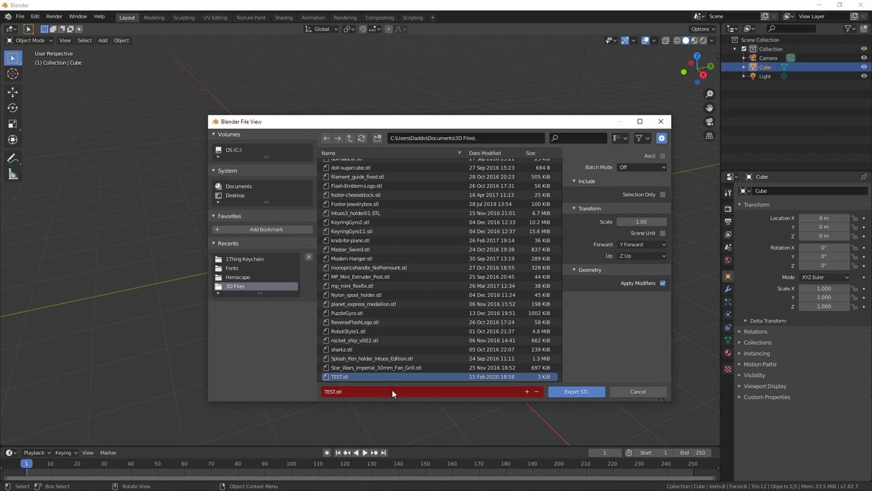
pyautogui.moveTo(525, 123); pyautogui.dragTo(474, 72)
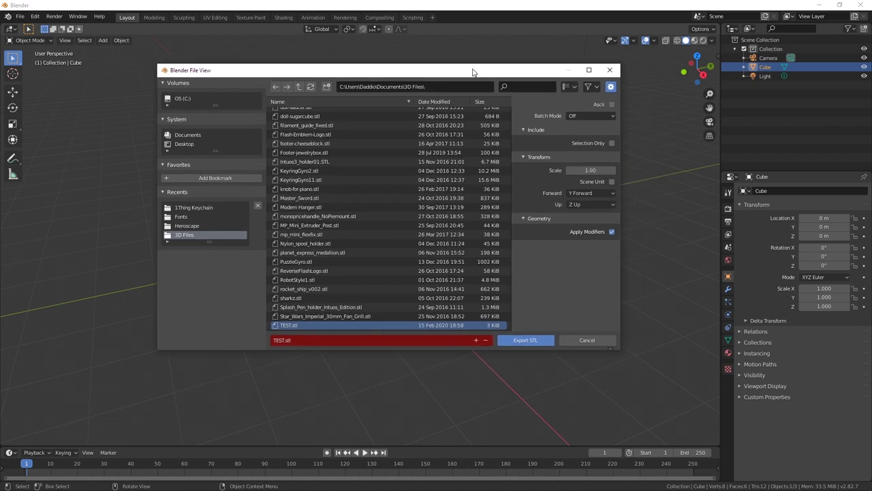
pyautogui.click(515, 341)
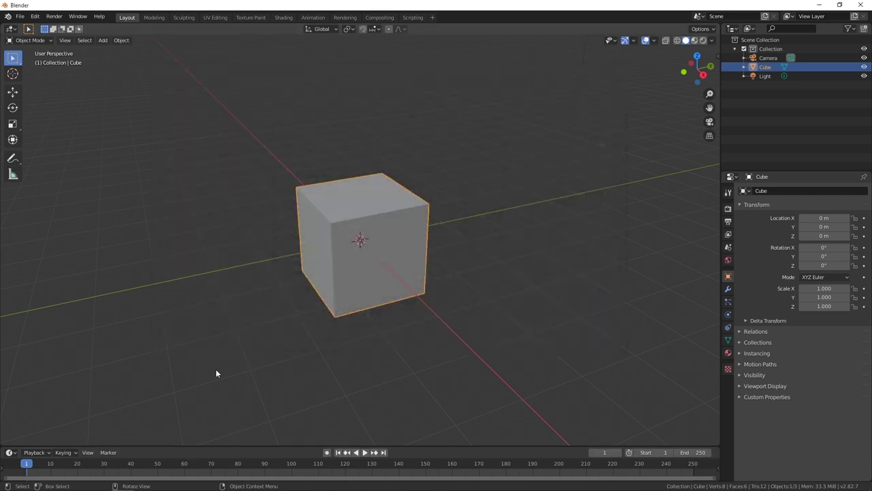
# - Switch to Ultimaker Cura and open TEST.stl from the 3D Files folder
pyautogui.hotkey('alt', 'Tab')
pyautogui.hotkey('alt', 'Tab')
pyautogui.hotkey('alt', 'Tab')
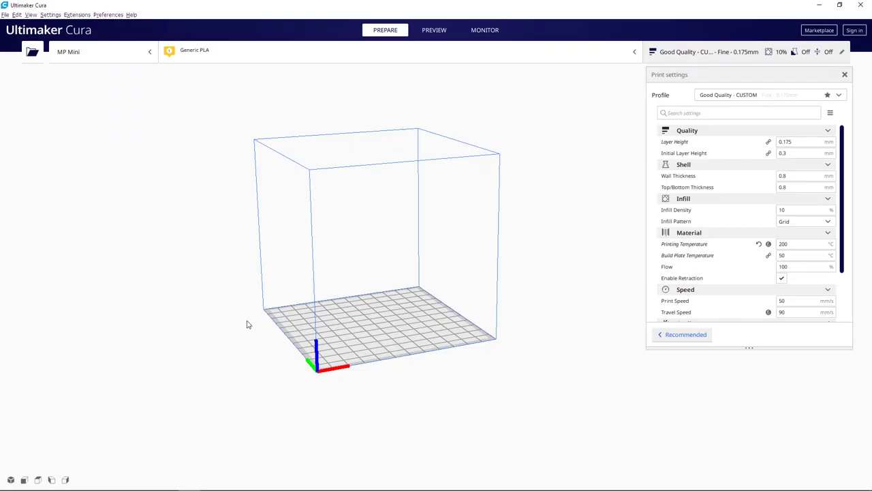
pyautogui.scroll(5, 385, 304)
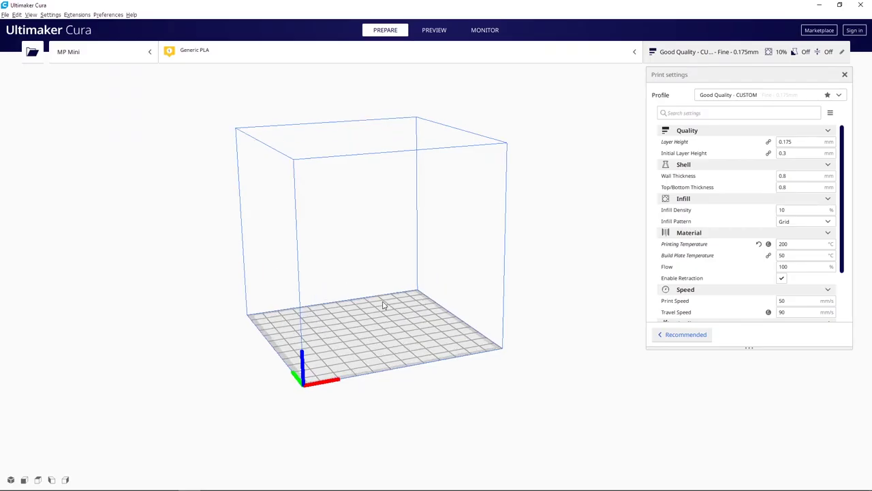
pyautogui.click(42, 59)
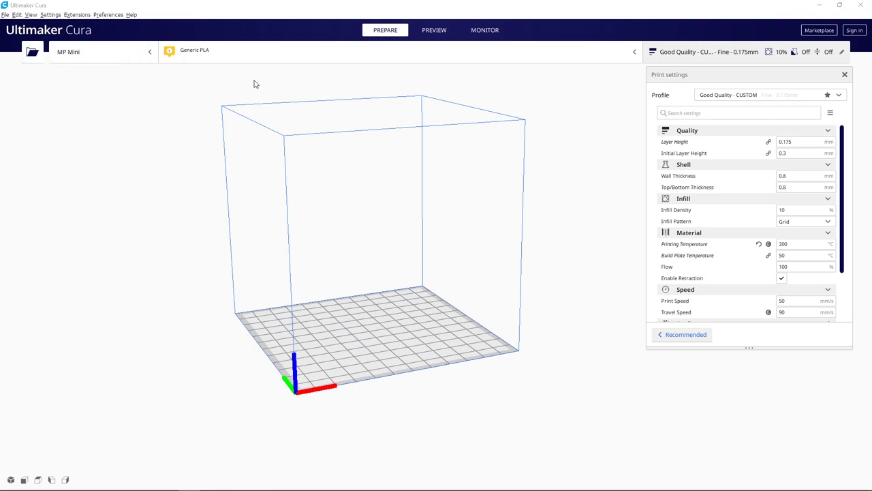
pyautogui.click(203, 49)
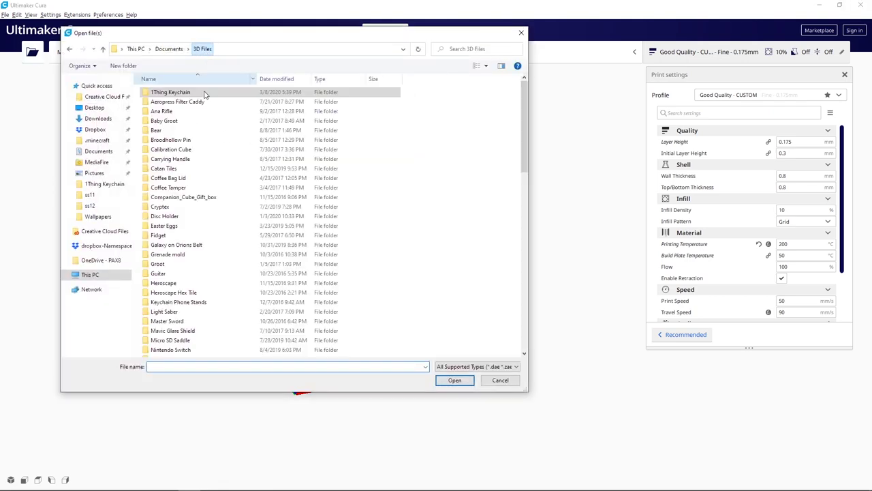
pyautogui.scroll(-12, 227, 306)
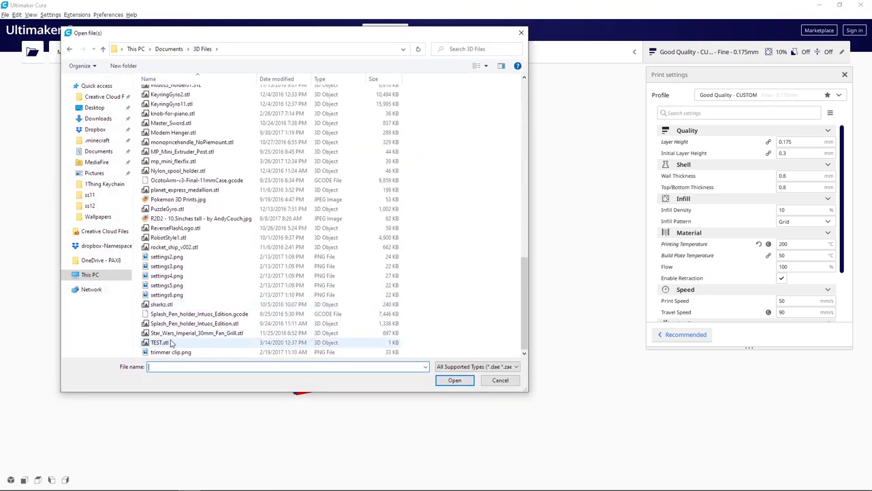
pyautogui.click(167, 342)
pyautogui.click(446, 381)
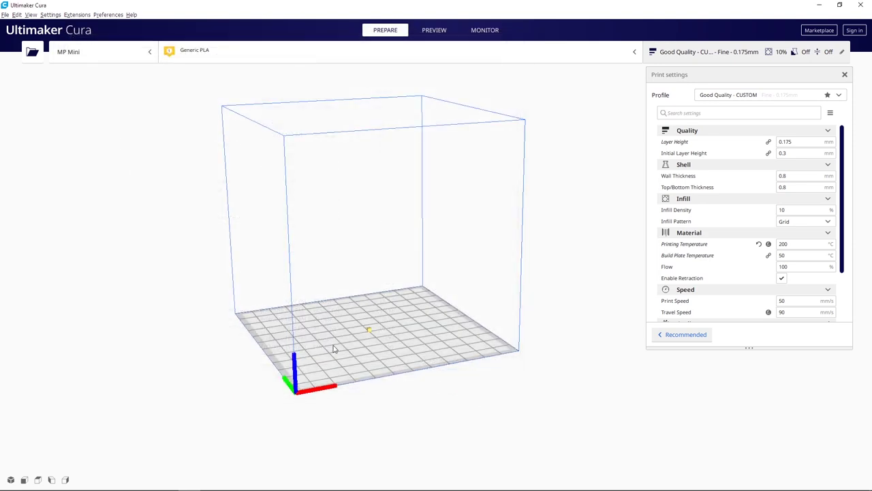
# - Examine the imported cube's size relative to the printer's build plate up close and from farther away
pyautogui.scroll(5, 384, 360)
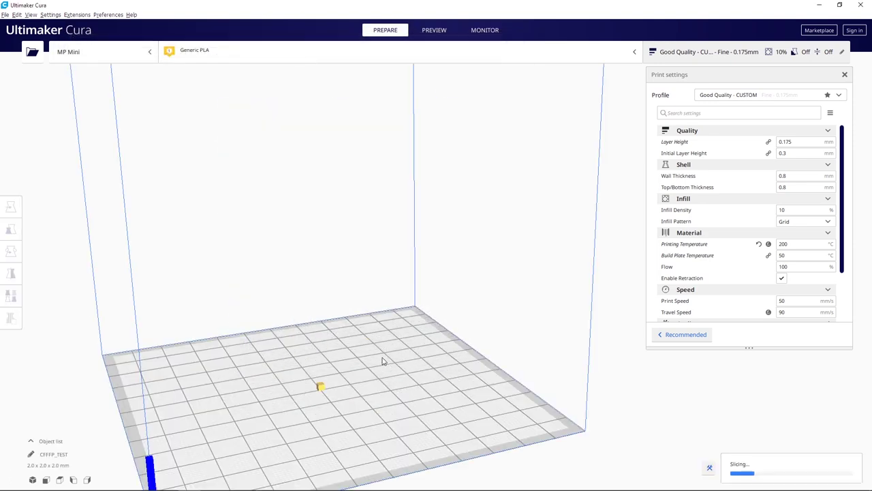
pyautogui.scroll(5, 329, 390)
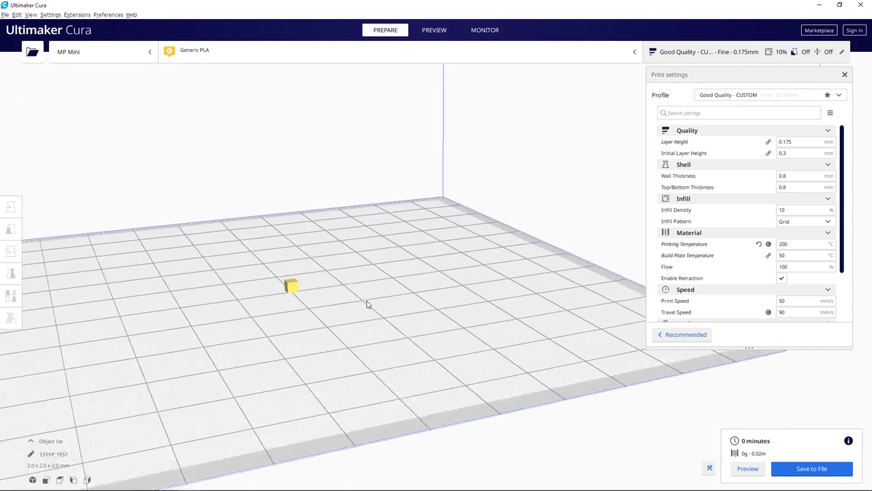
pyautogui.scroll(-1, 389, 277)
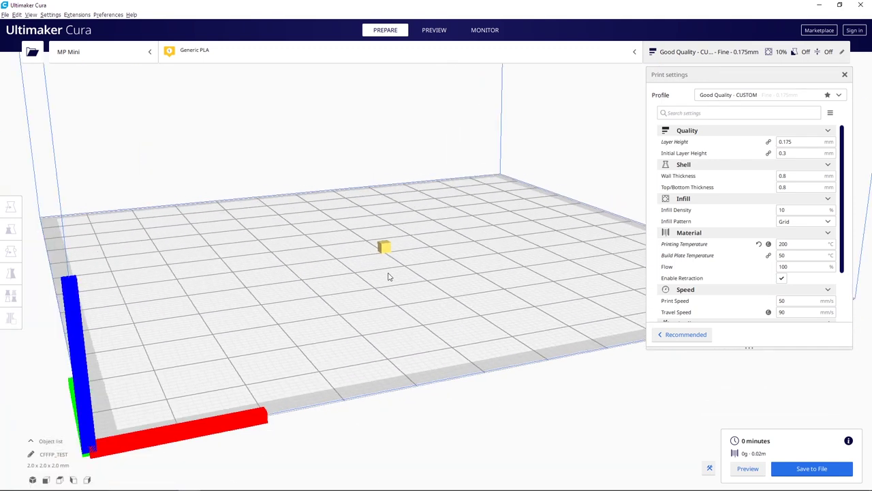
pyautogui.scroll(-3, 389, 276)
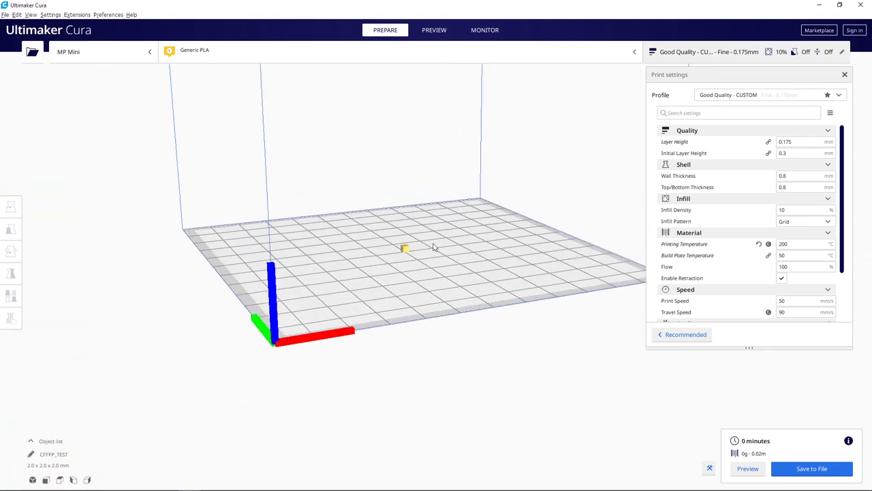
pyautogui.scroll(-1, 390, 318)
pyautogui.scroll(-2, 390, 317)
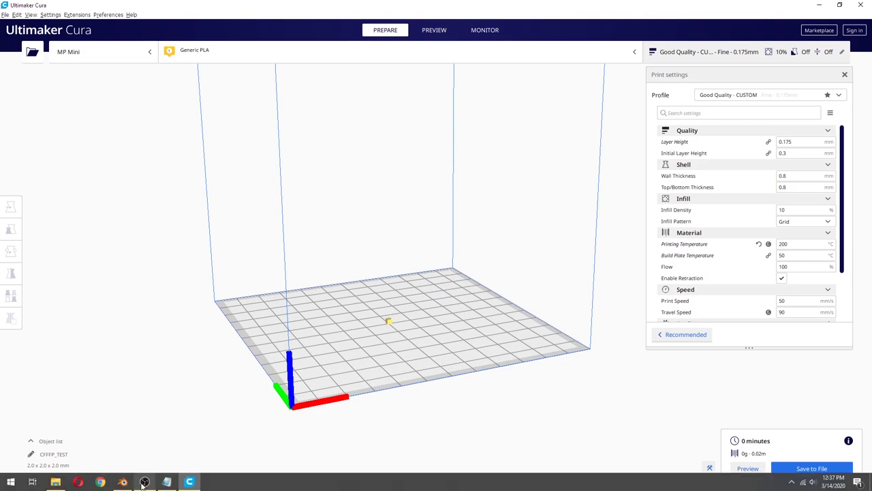
# - Return to Blender and delete the camera and the light from the scene
pyautogui.click(123, 482)
pyautogui.scroll(-4, 402, 286)
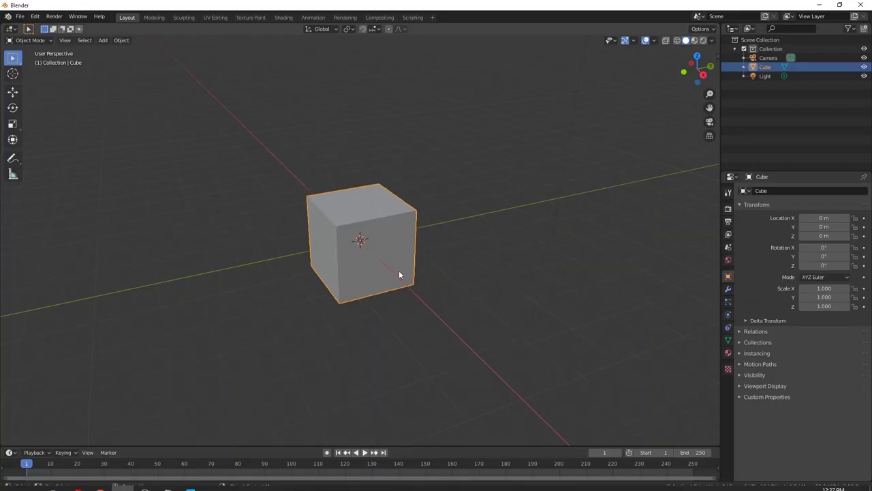
pyautogui.moveTo(388, 230); pyautogui.dragTo(432, 234, button='middle')
pyautogui.click(438, 247)
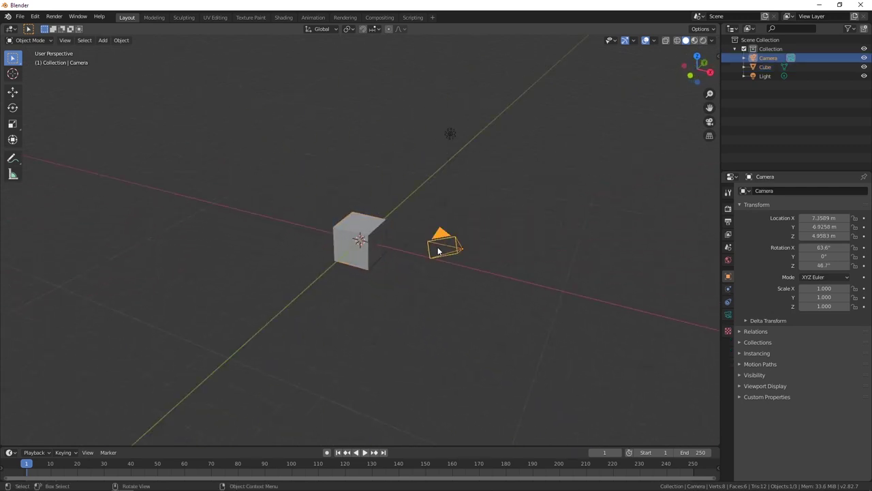
pyautogui.press('Delete')
pyautogui.click(447, 134)
pyautogui.press('Delete')
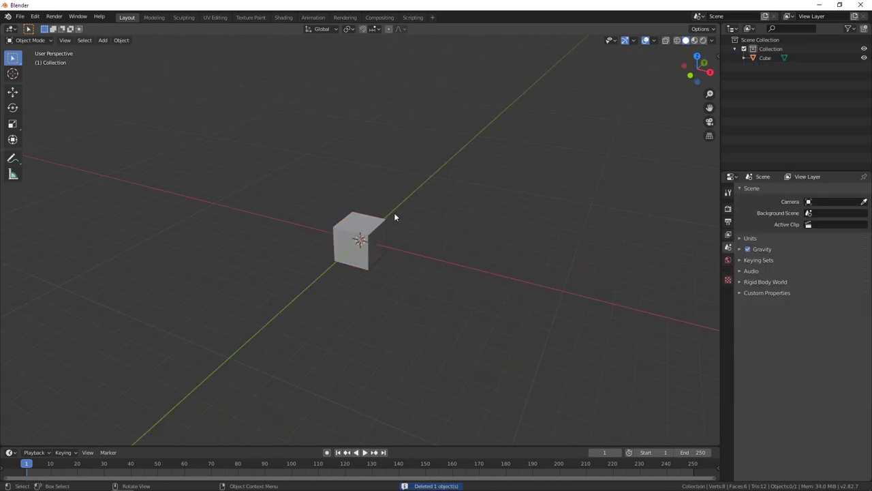
# - Select the cube and show its transform and dimension values in the 3D viewport's sidebar
pyautogui.click(354, 245)
pyautogui.moveTo(413, 261); pyautogui.dragTo(401, 257, button='middle')
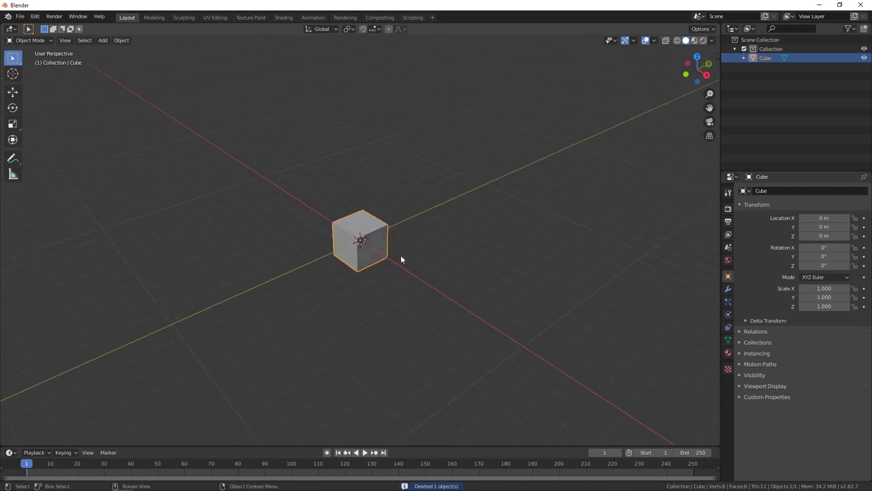
pyautogui.scroll(3, 401, 257)
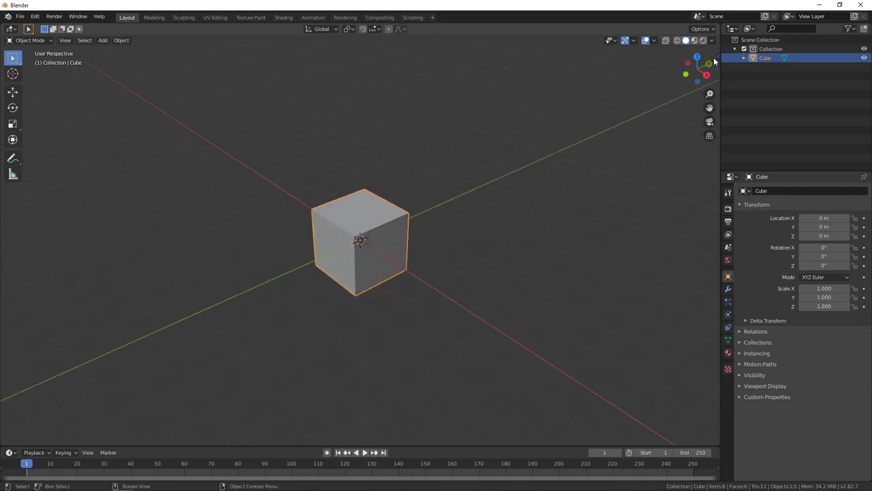
pyautogui.press('n')
pyautogui.press('n')
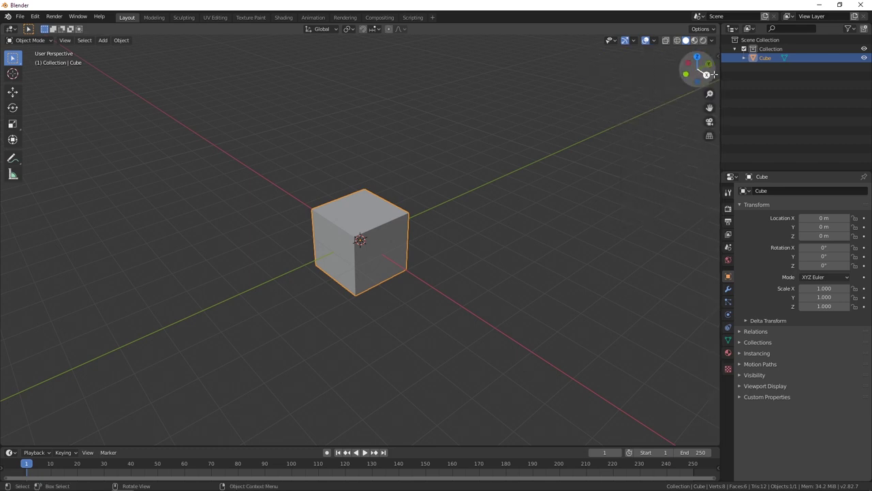
pyautogui.click(716, 59)
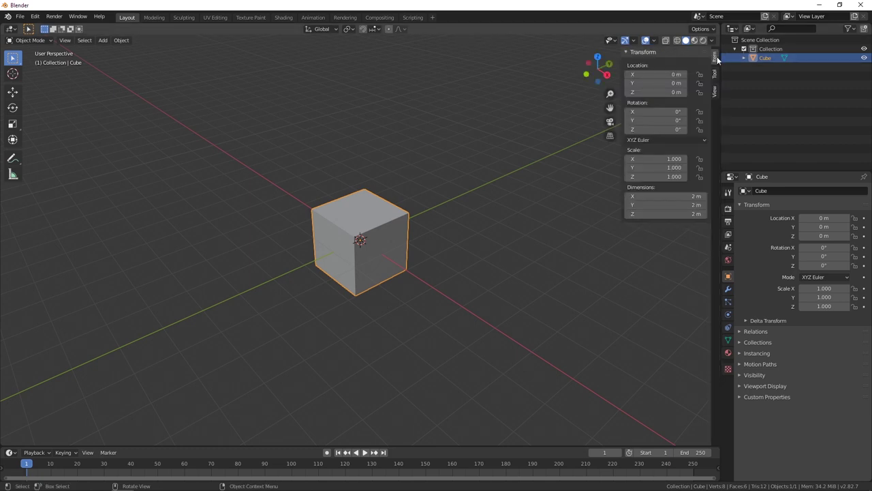
pyautogui.press('n')
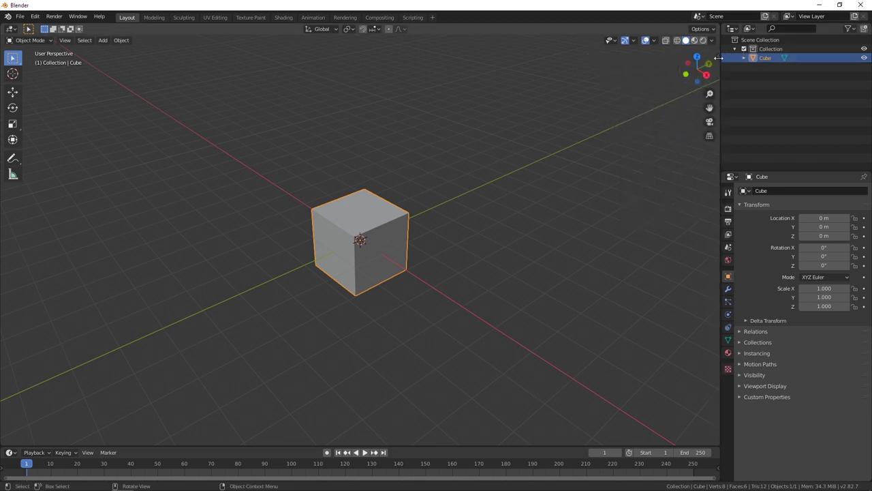
pyautogui.press('n')
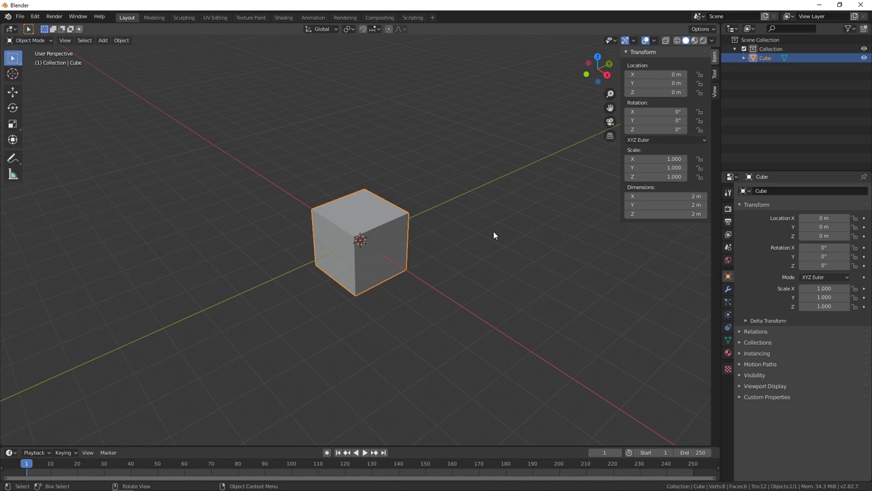
# - Set the cube's X, Y and Z dimensions to 50 m each
pyautogui.scroll(3, 493, 231)
pyautogui.scroll(-2, 494, 248)
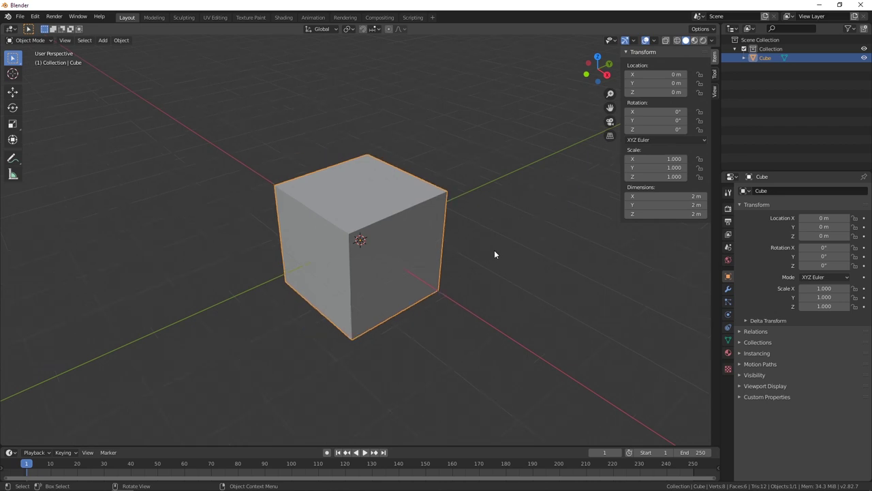
pyautogui.moveTo(494, 250); pyautogui.dragTo(545, 250, button='middle')
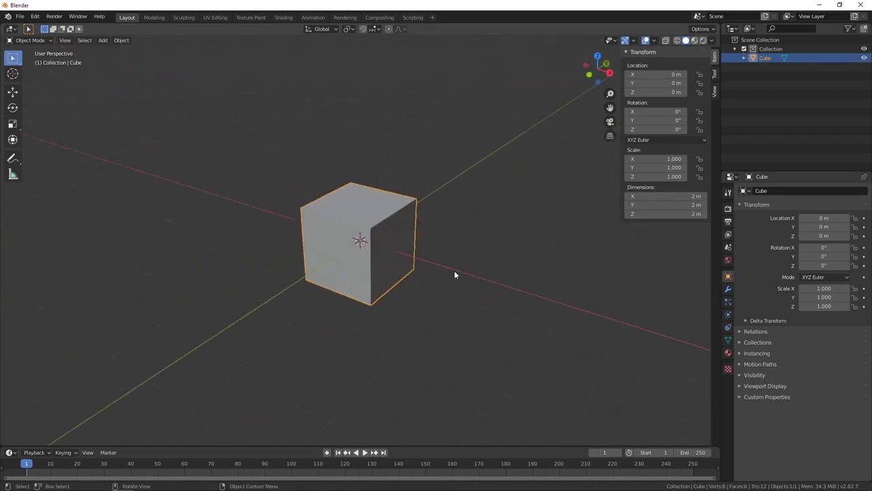
pyautogui.click(686, 196)
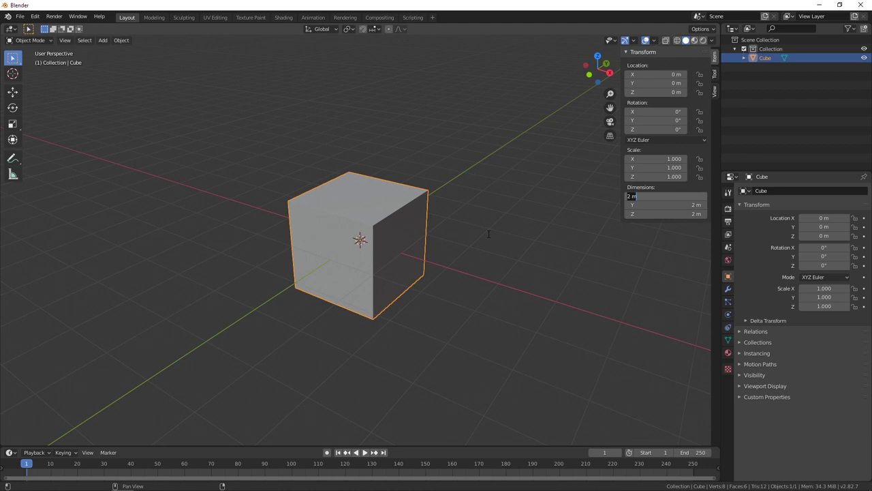
pyautogui.write('50')
pyautogui.press('Tab')
pyautogui.write('50')
pyautogui.press('Tab')
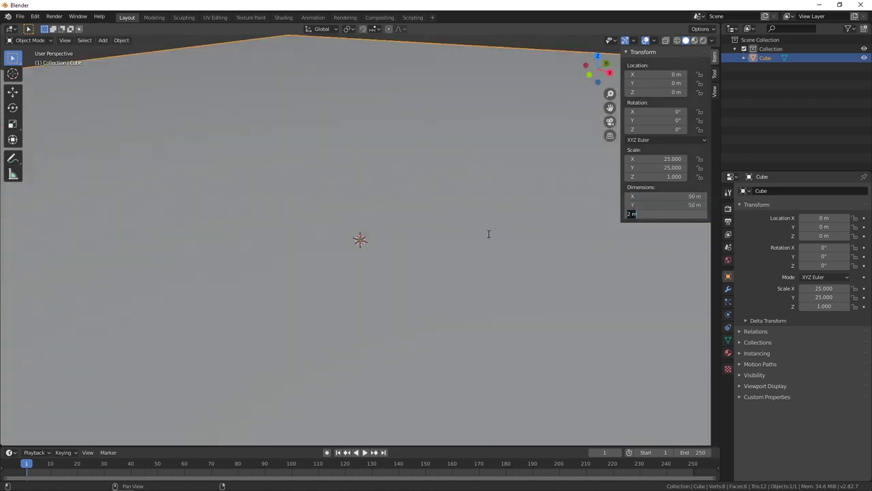
pyautogui.write('50')
pyautogui.press('Return')
pyautogui.scroll(-5, 474, 236)
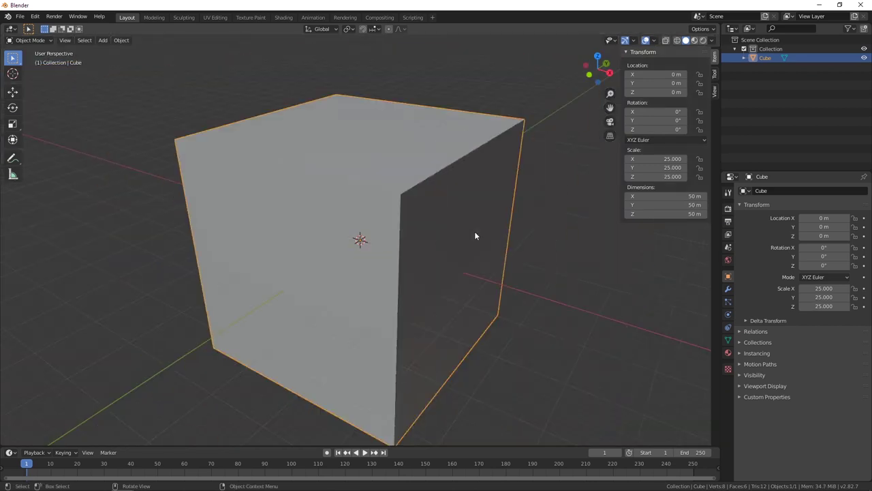
pyautogui.scroll(-2, 440, 261)
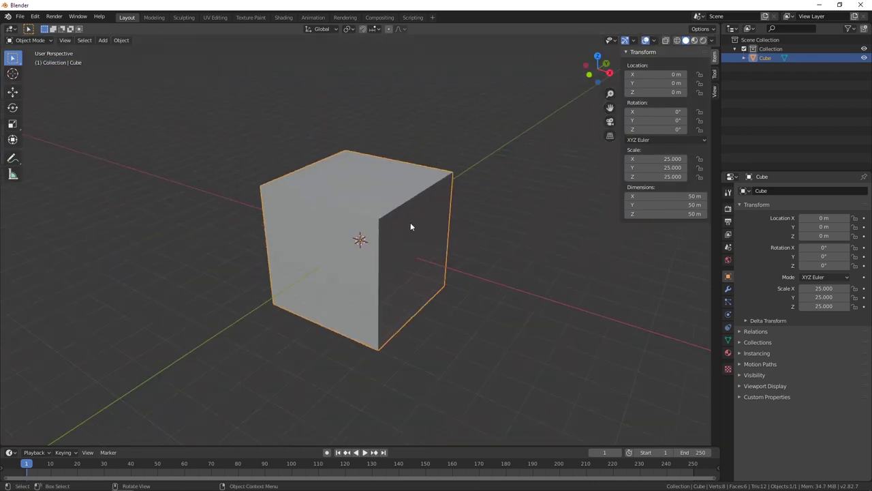
# - Try scaling the cube freely to smaller and larger sizes
pyautogui.press('s')
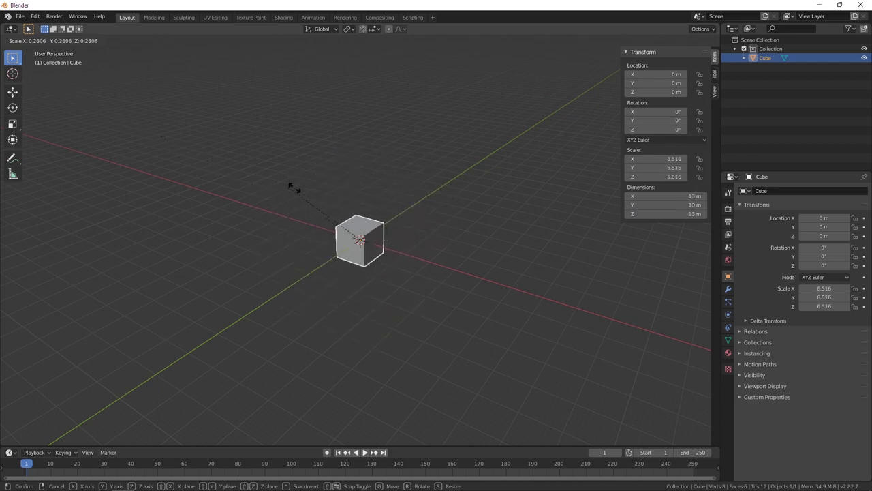
pyautogui.click(308, 156)
pyautogui.press('s')
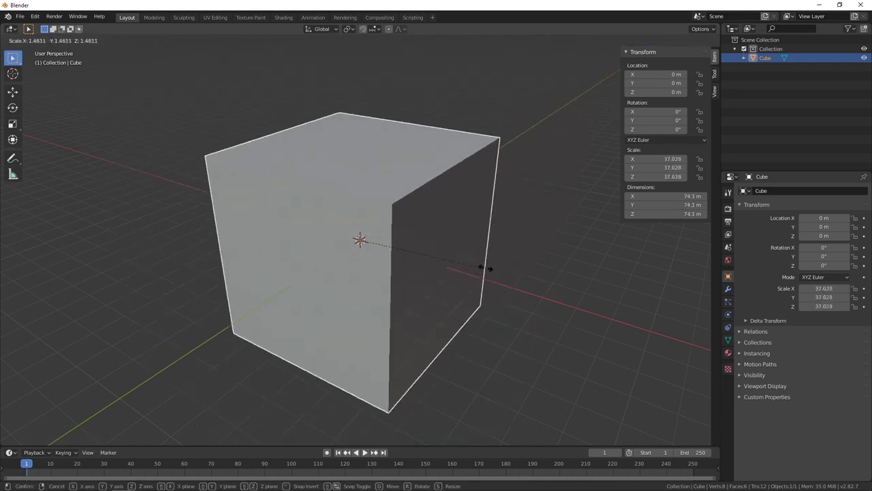
pyautogui.rightClick(496, 247)
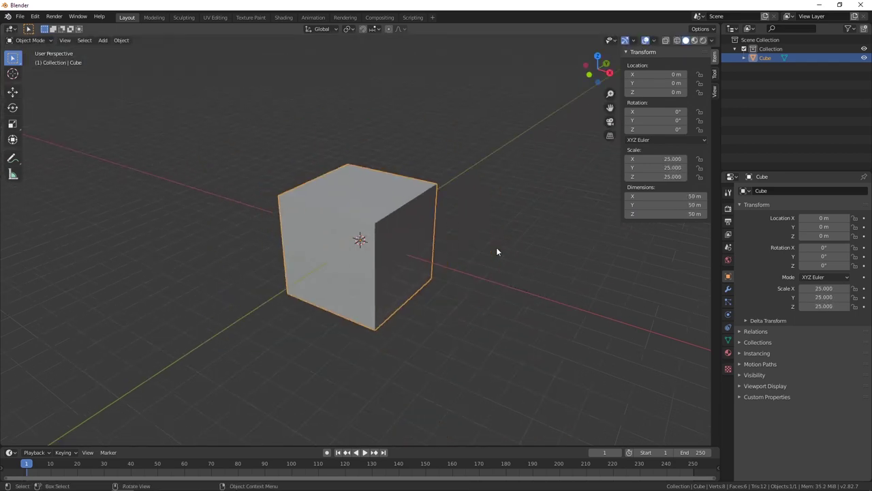
# - Export the 50 m cube as an STL to the 3D Files folder, overwriting TEST.stl
pyautogui.click(19, 17)
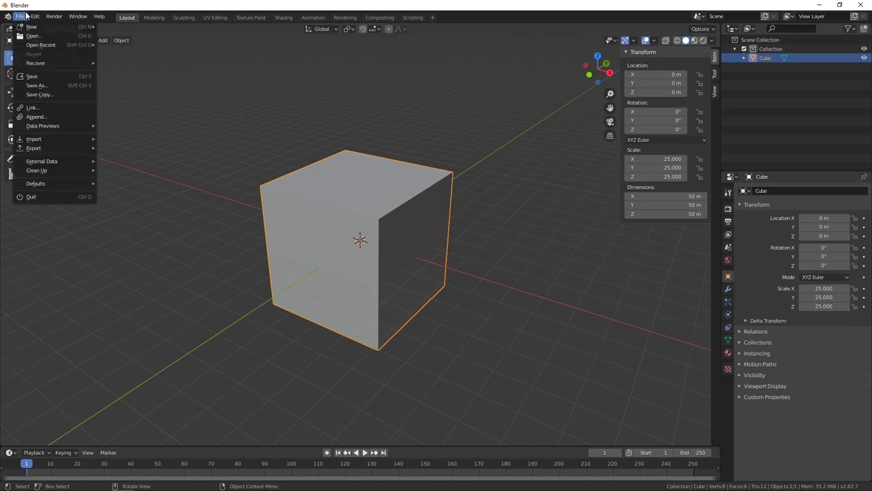
pyautogui.moveTo(44, 153)
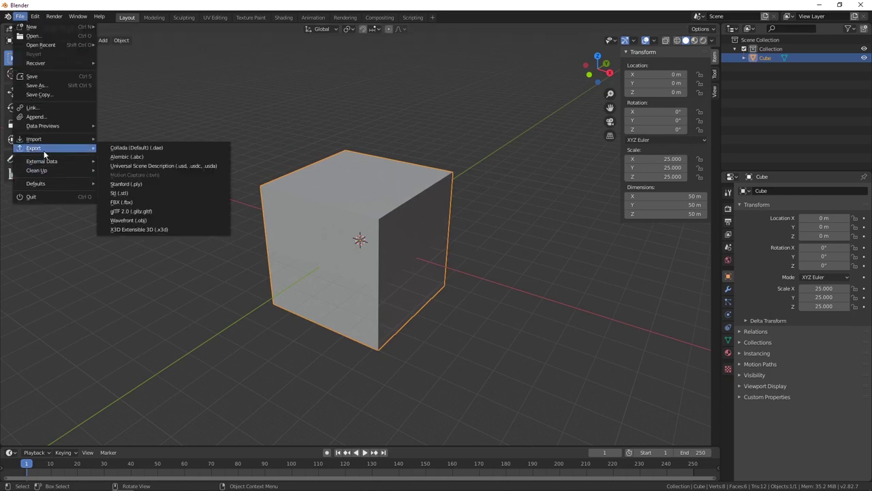
pyautogui.click(164, 195)
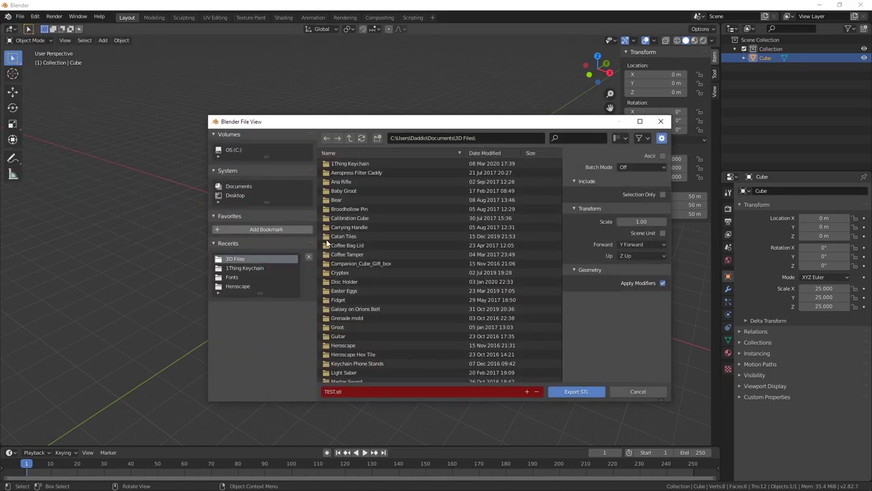
pyautogui.click(559, 392)
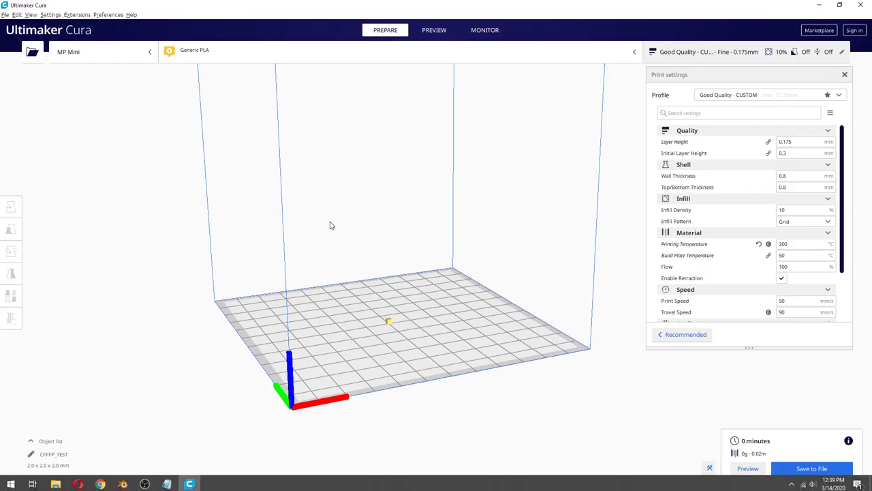
# - In Cura, clear the old small cube from the build plate and load the re-exported TEST.stl
pyautogui.rightClick(341, 283)
pyautogui.click(397, 338)
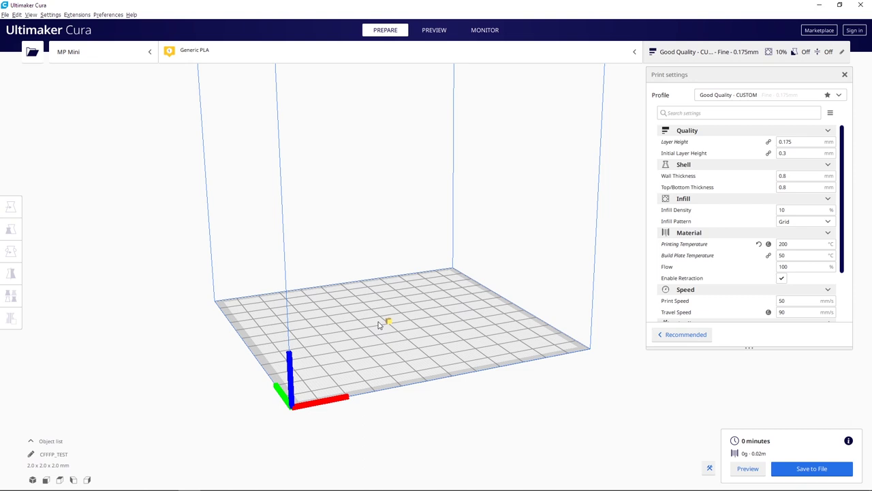
pyautogui.click(32, 51)
pyautogui.scroll(-10, 325, 217)
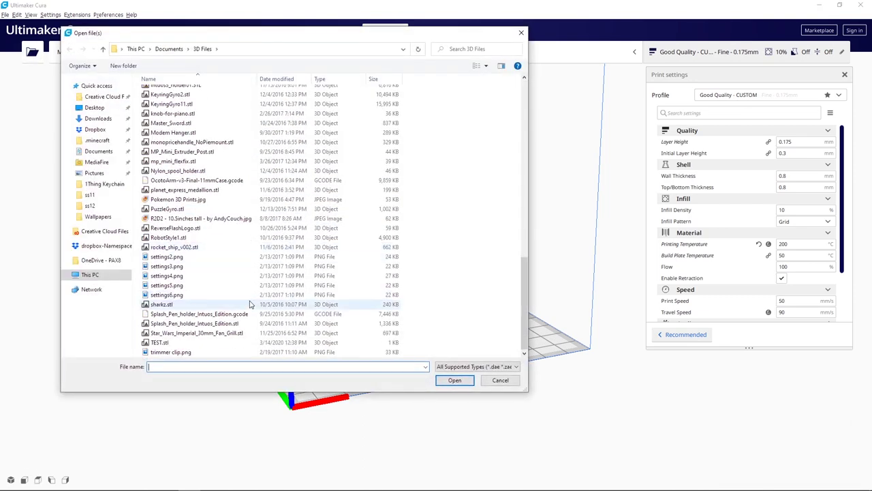
pyautogui.doubleClick(210, 344)
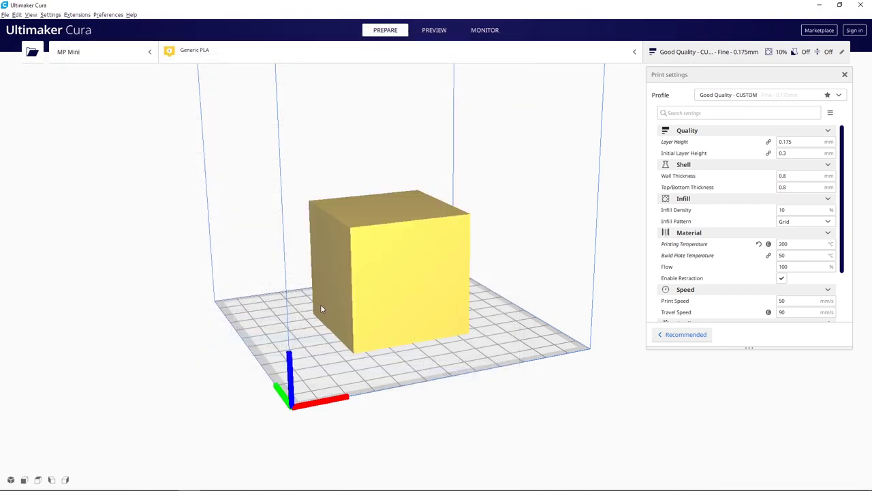
pyautogui.moveTo(294, 274); pyautogui.dragTo(295, 295, button='right')
# - Return to Blender and bring the cube into view from slightly farther away
pyautogui.hotkey('alt', 'Tab')
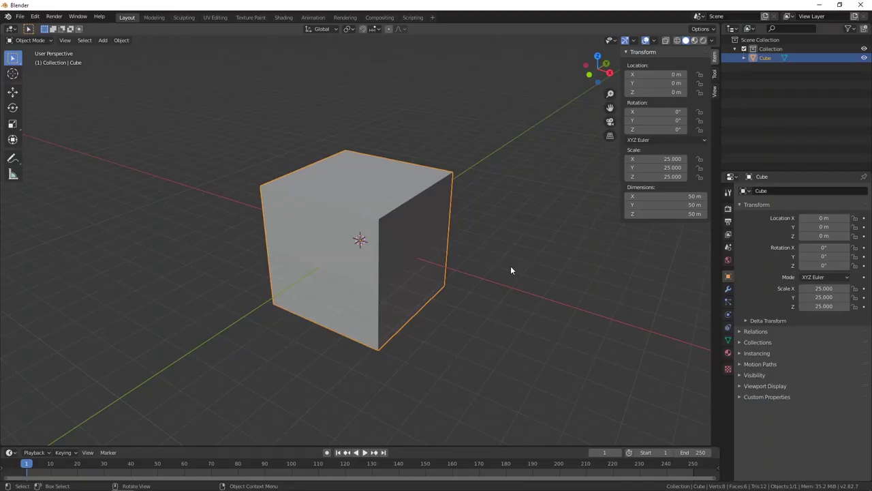
pyautogui.scroll(-2, 510, 271)
pyautogui.moveTo(510, 279); pyautogui.dragTo(488, 278, button='middle')
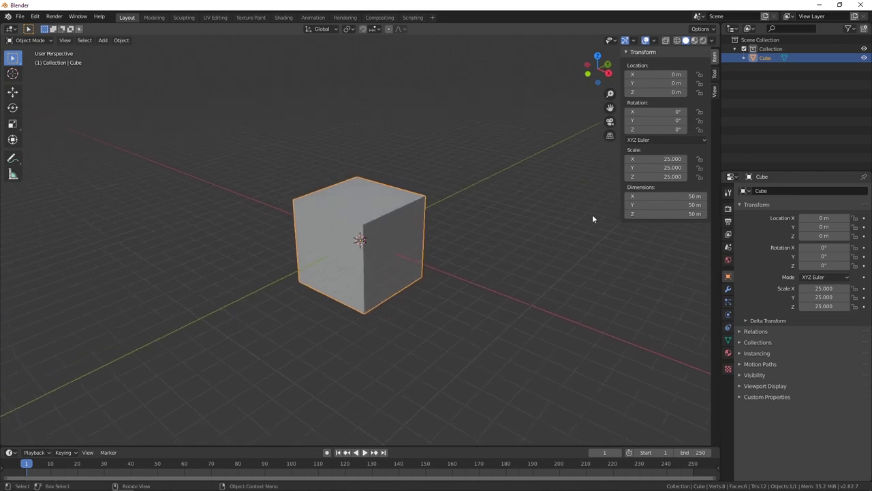
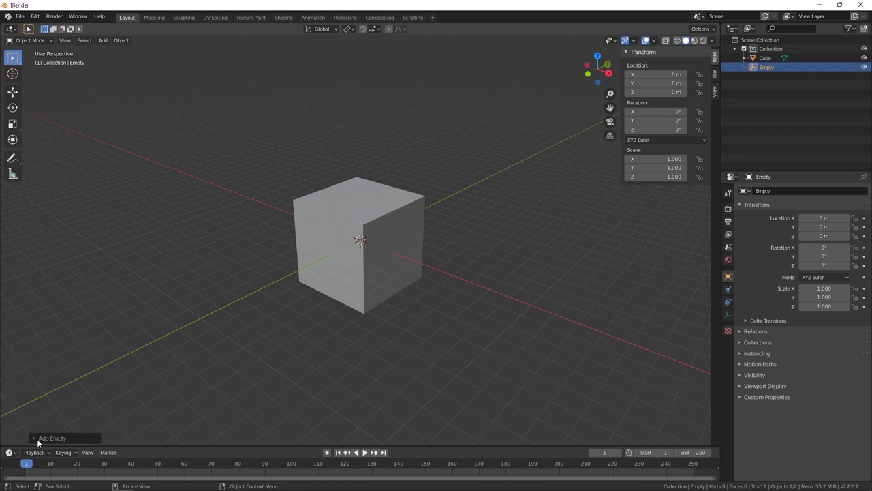
# - Set the radius of the newly added cube-type empty to 60 m and collapse its creation settings
pyautogui.click(34, 439)
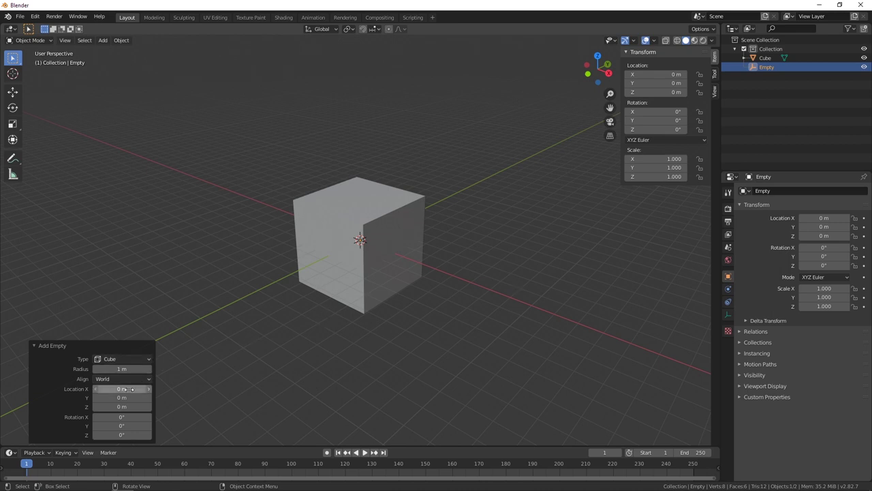
pyautogui.click(121, 369)
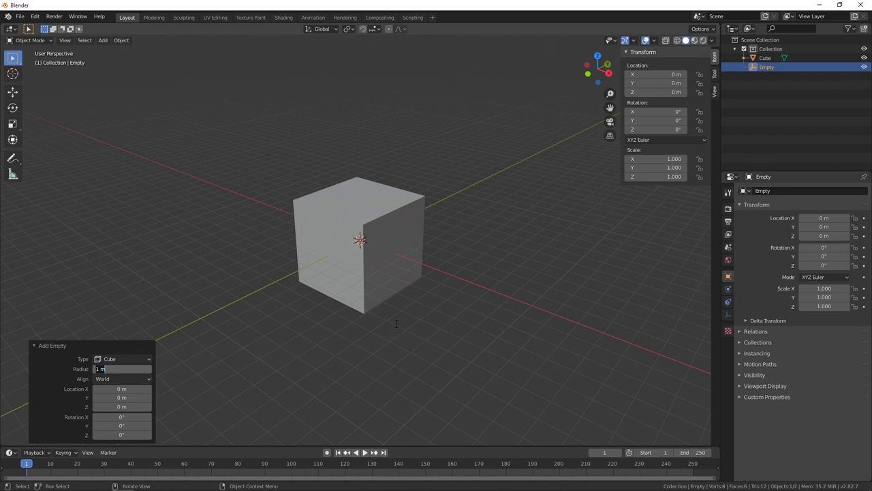
pyautogui.write('60')
pyautogui.press('Return')
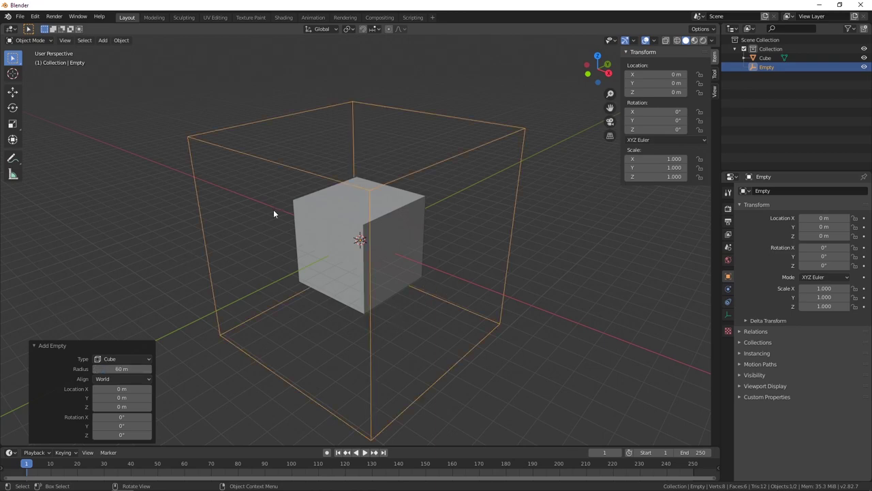
pyautogui.moveTo(261, 245); pyautogui.dragTo(315, 243, button='middle')
pyautogui.moveTo(584, 286); pyautogui.dragTo(474, 313, button='middle')
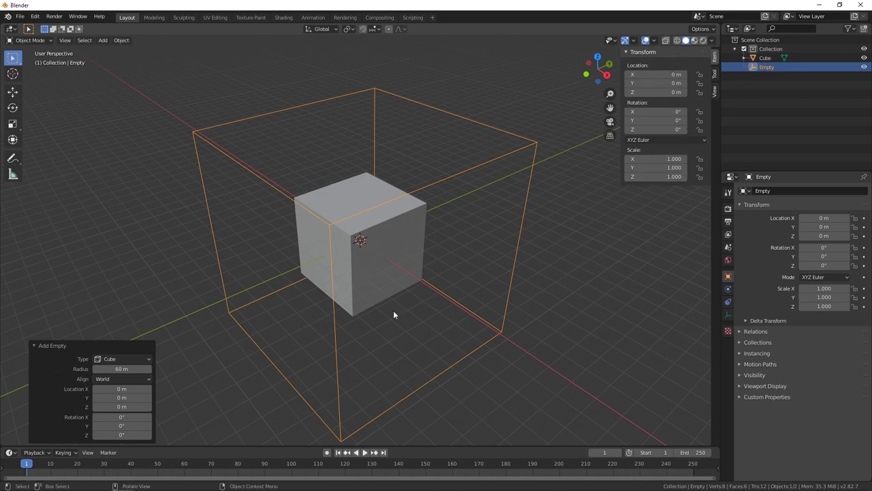
pyautogui.click(35, 345)
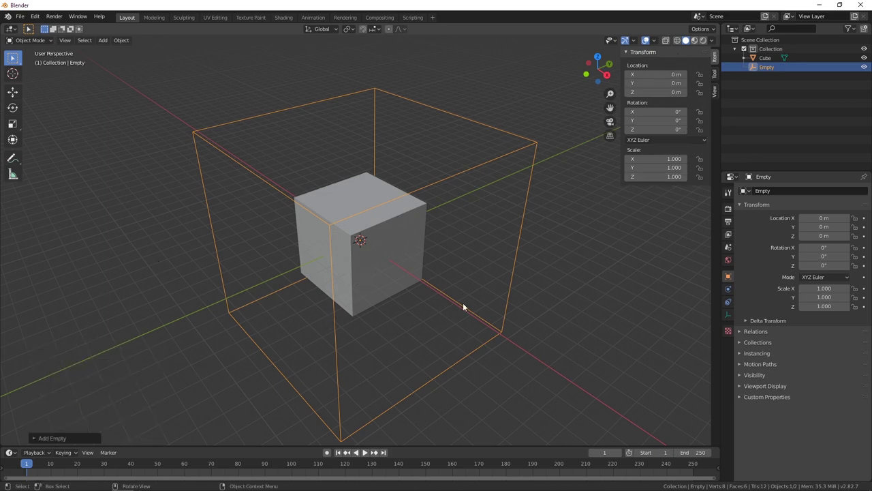
# - Compare the solid cube with the surrounding wireframe print volume by selecting each and viewing them from several angles
pyautogui.moveTo(463, 302); pyautogui.dragTo(485, 300, button='middle')
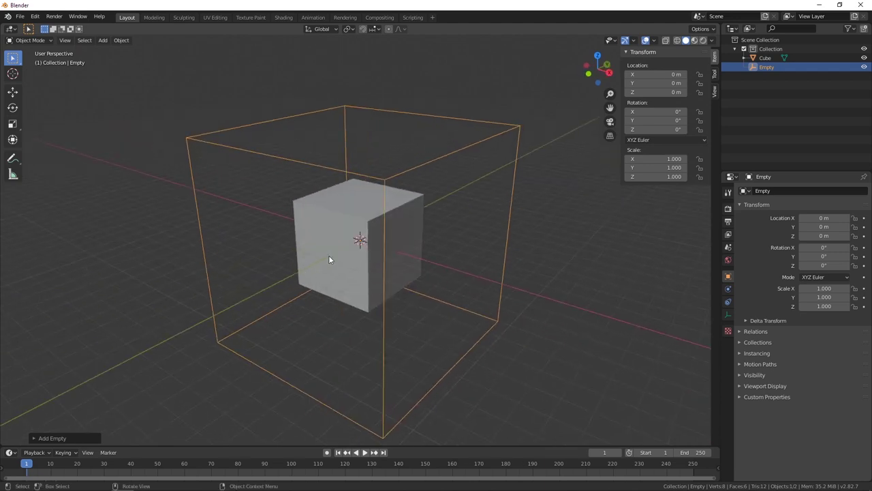
pyautogui.moveTo(466, 316); pyautogui.dragTo(415, 317, button='middle')
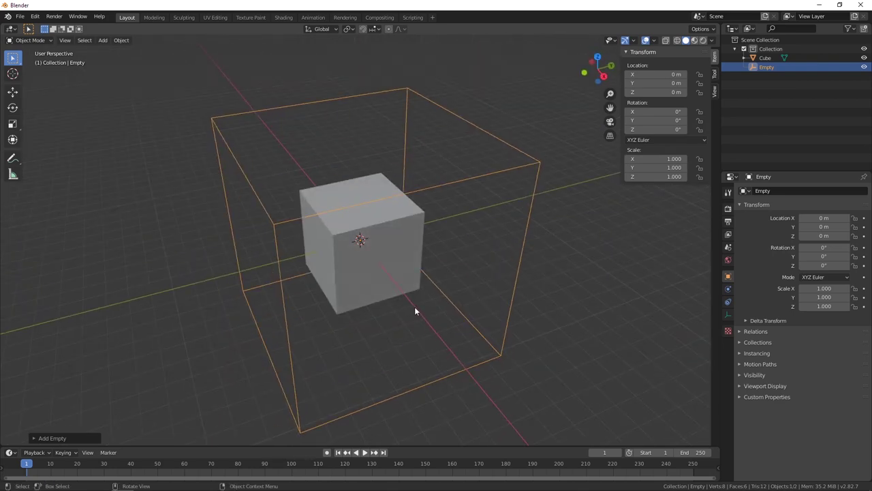
pyautogui.moveTo(389, 289); pyautogui.dragTo(520, 254, button='middle')
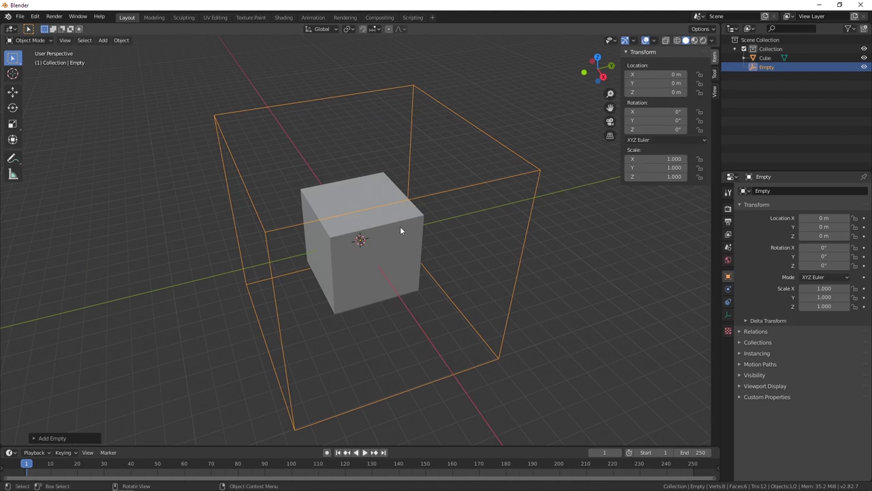
pyautogui.click(403, 261)
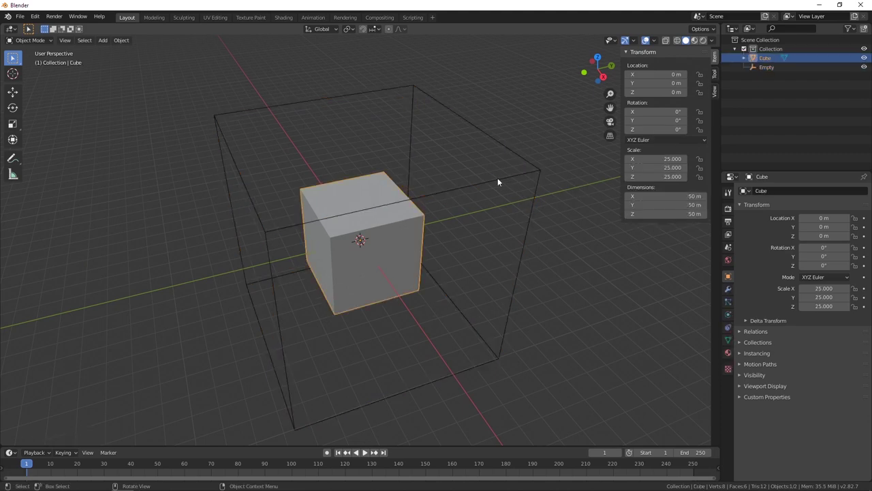
pyautogui.click(451, 186)
pyautogui.click(396, 250)
pyautogui.moveTo(590, 295); pyautogui.dragTo(466, 280, button='middle')
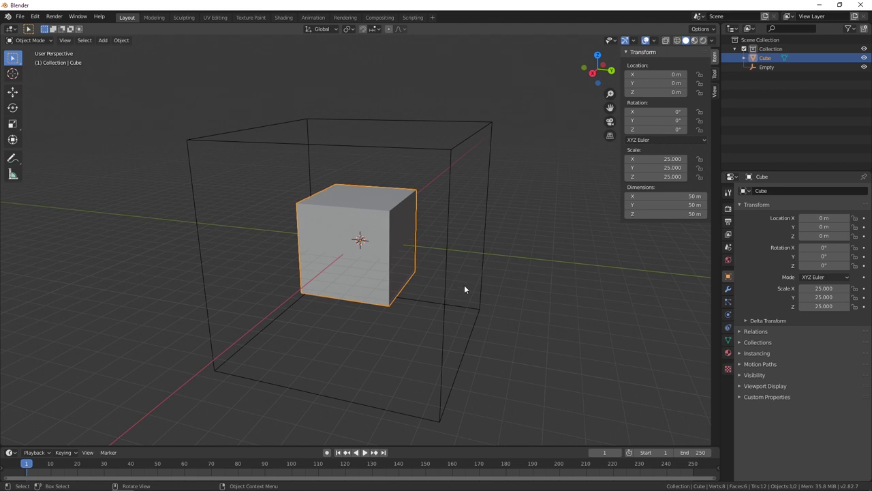
pyautogui.moveTo(382, 243); pyautogui.dragTo(379, 264, button='middle')
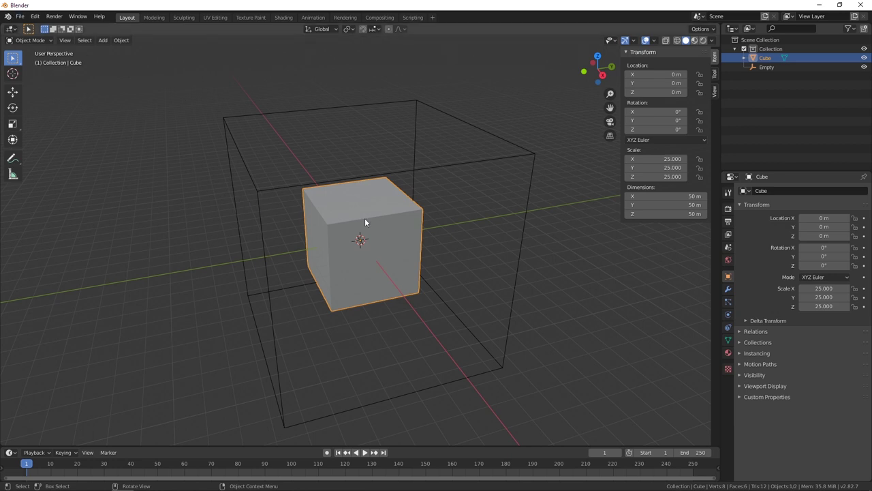
pyautogui.moveTo(515, 302); pyautogui.dragTo(460, 292, button='middle')
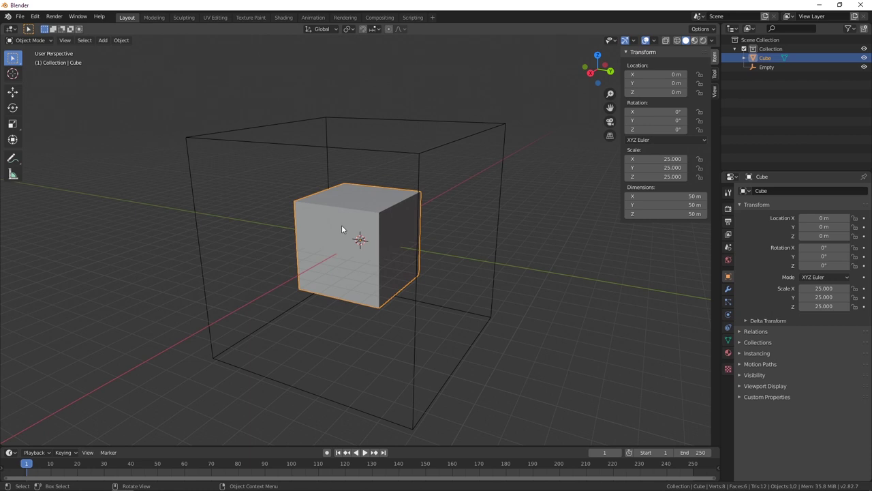
# - Delete the selected solid cube and import Baby_Groot_GoG2-POSED.stl from the Baby Groot folder
pyautogui.press('Delete')
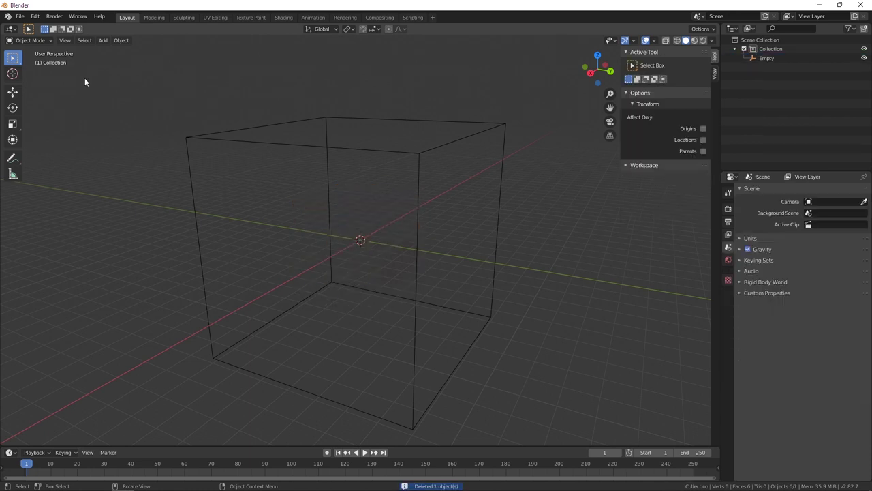
pyautogui.click(20, 16)
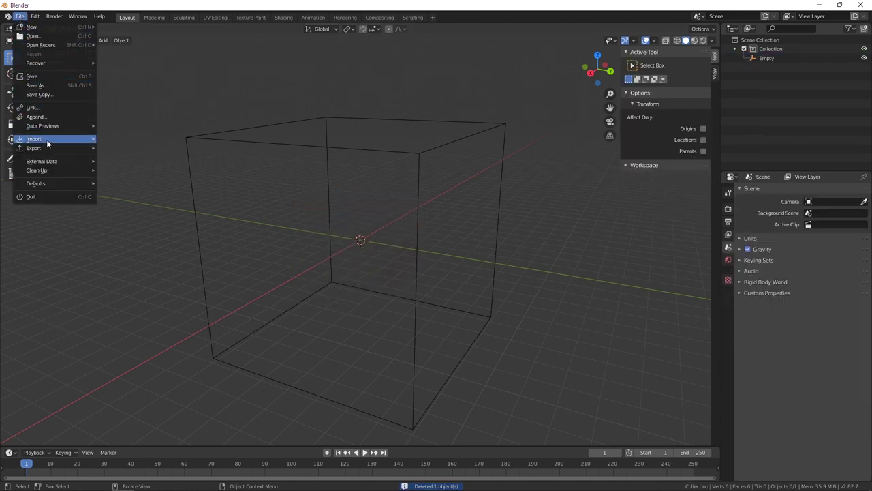
pyautogui.moveTo(49, 141)
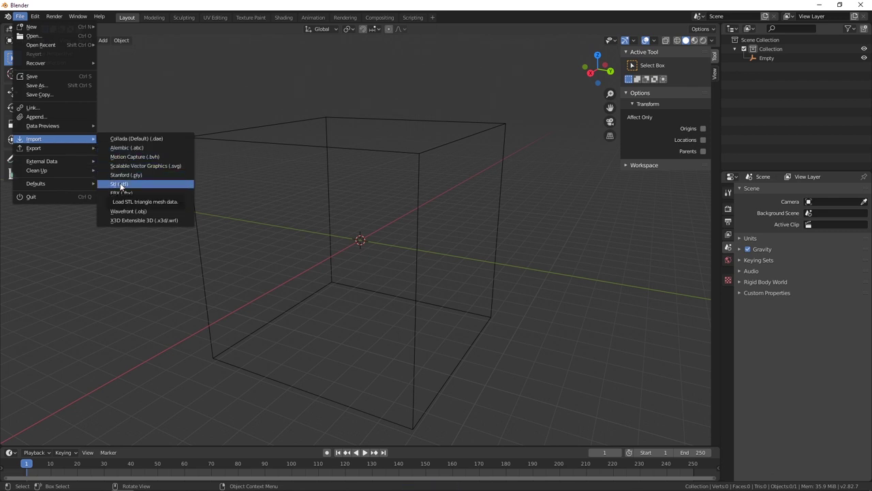
pyautogui.click(120, 184)
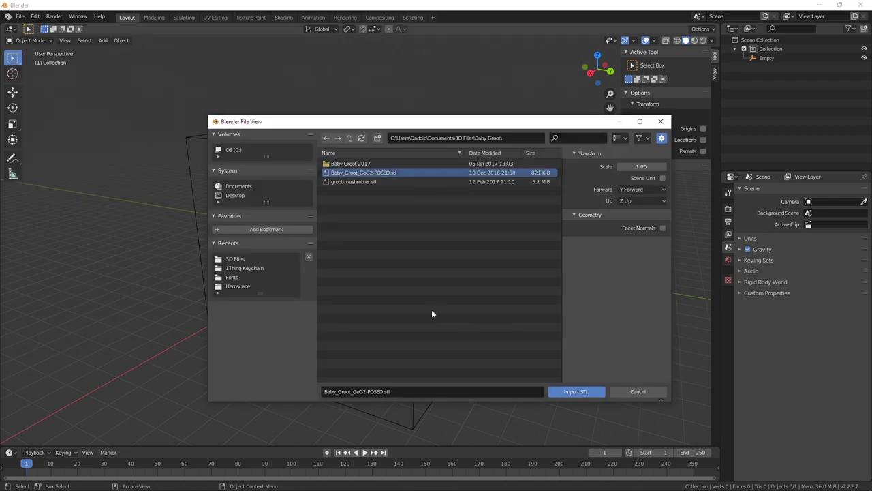
pyautogui.click(583, 392)
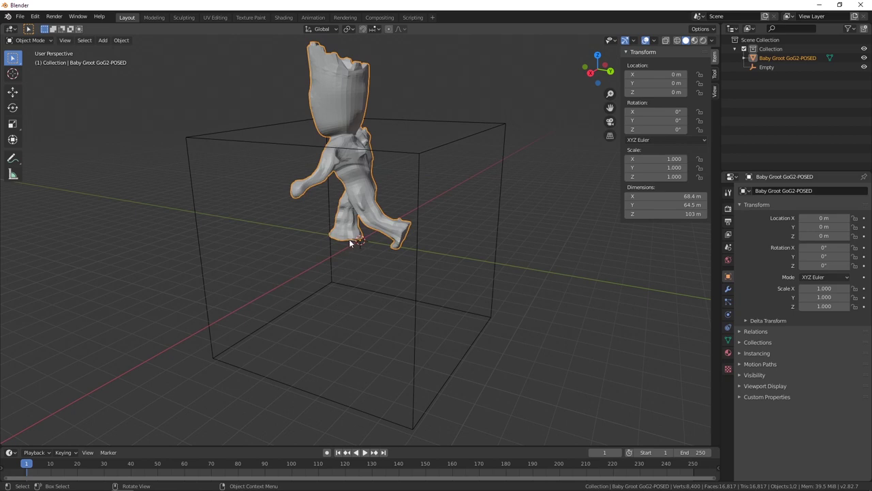
# - Raise the cube-type empty about 52.75 m along Z to enclose the figure, and check the fit from the front
pyautogui.moveTo(350, 242); pyautogui.dragTo(357, 206, button='middle')
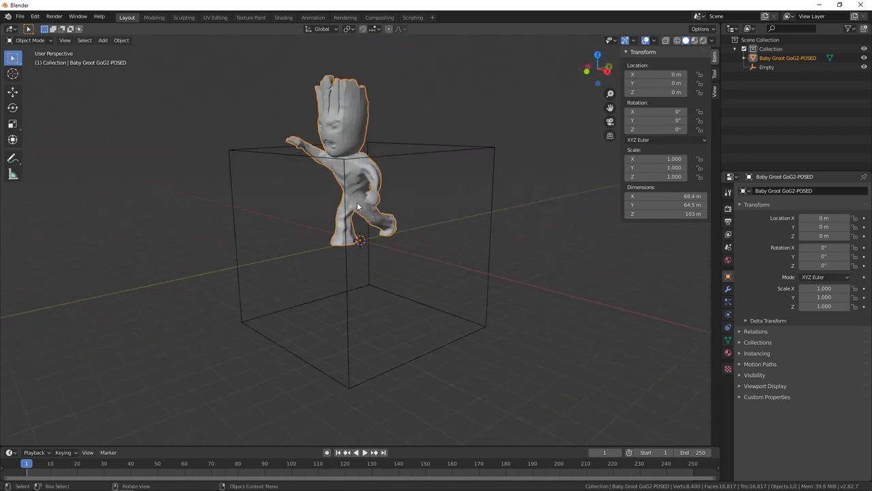
pyautogui.click(356, 267)
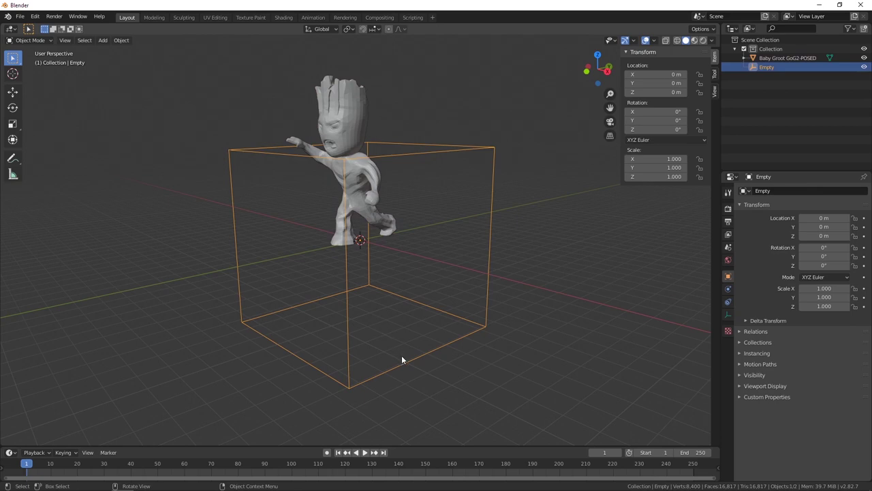
pyautogui.press('g')
pyautogui.press('z')
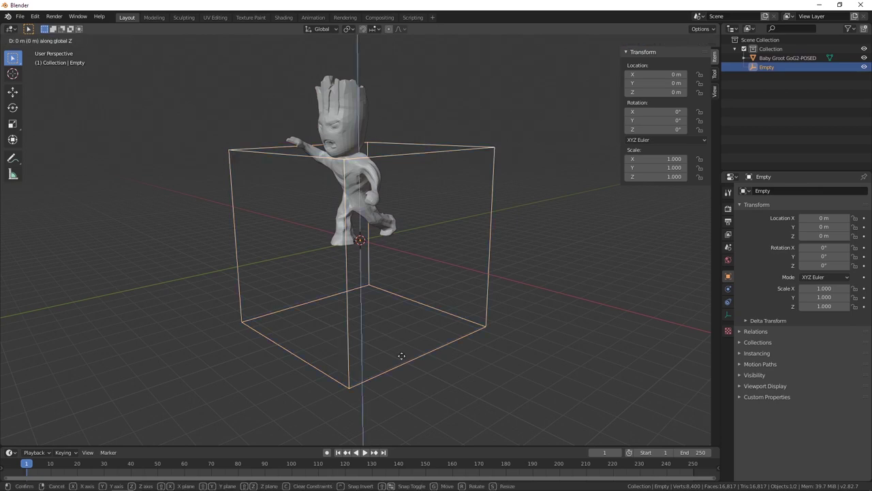
pyautogui.click(392, 280)
pyautogui.press('KP_1')
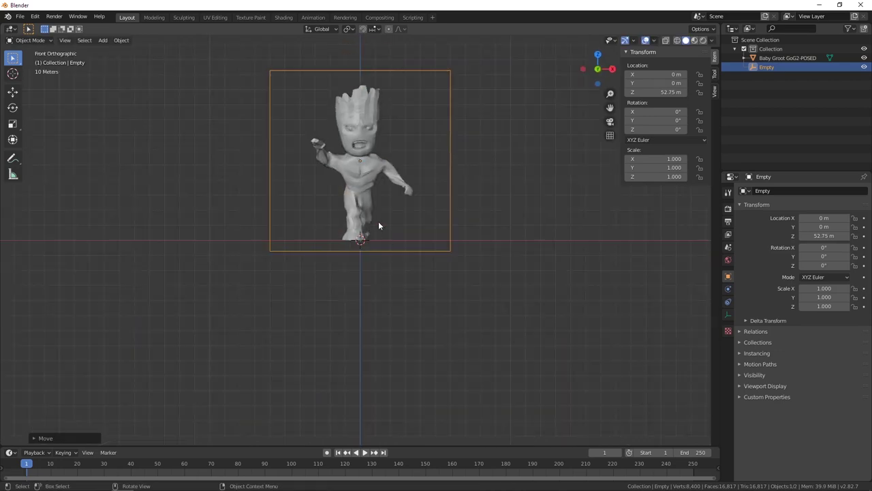
pyautogui.scroll(3, 378, 221)
pyautogui.moveTo(379, 221); pyautogui.dragTo(357, 244, button='middle')
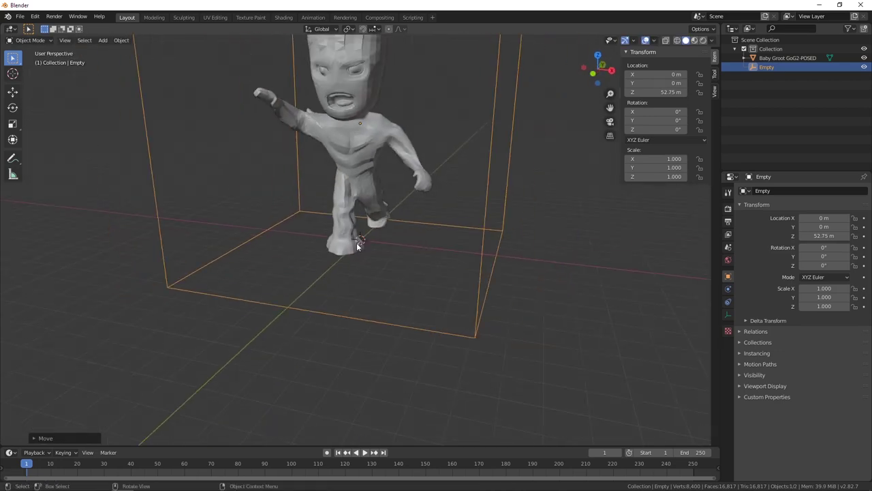
pyautogui.press('KP_1')
pyautogui.scroll(-2, 356, 242)
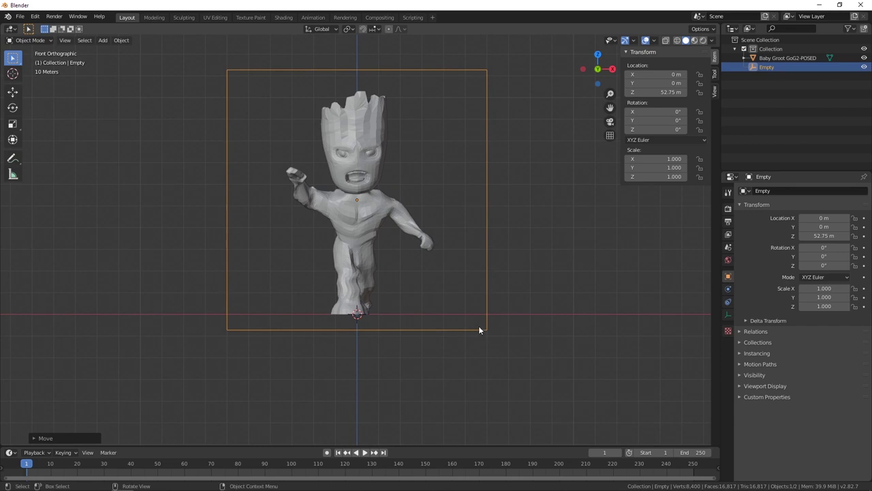
pyautogui.press('g')
pyautogui.press('z')
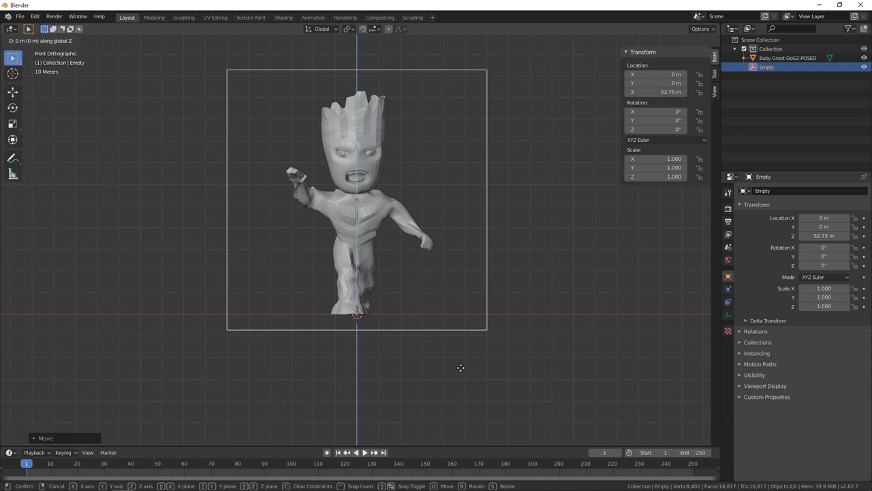
pyautogui.press('Escape')
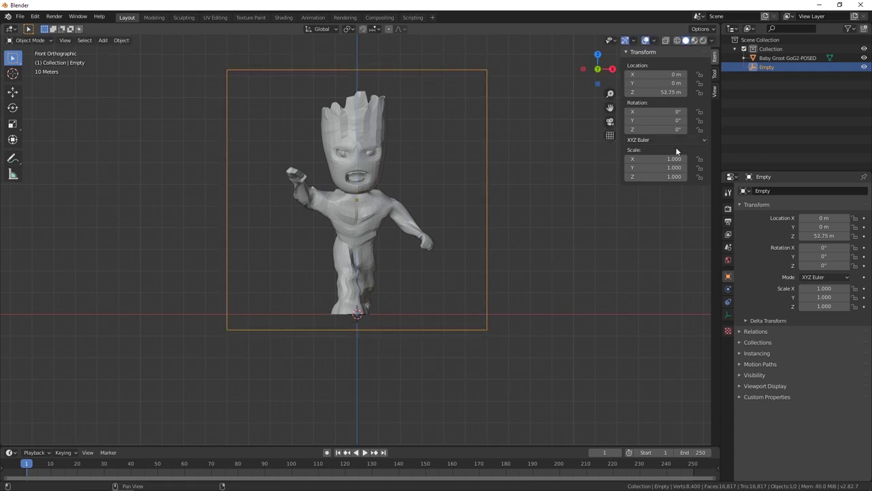
pyautogui.moveTo(673, 158)
pyautogui.mouseDown()
pyautogui.moveTo(583, 158)
pyautogui.moveTo(763, 159)
pyautogui.moveTo(474, 158)
pyautogui.moveTo(778, 158)
pyautogui.moveTo(496, 158)
pyautogui.moveTo(664, 167)
pyautogui.mouseUp()
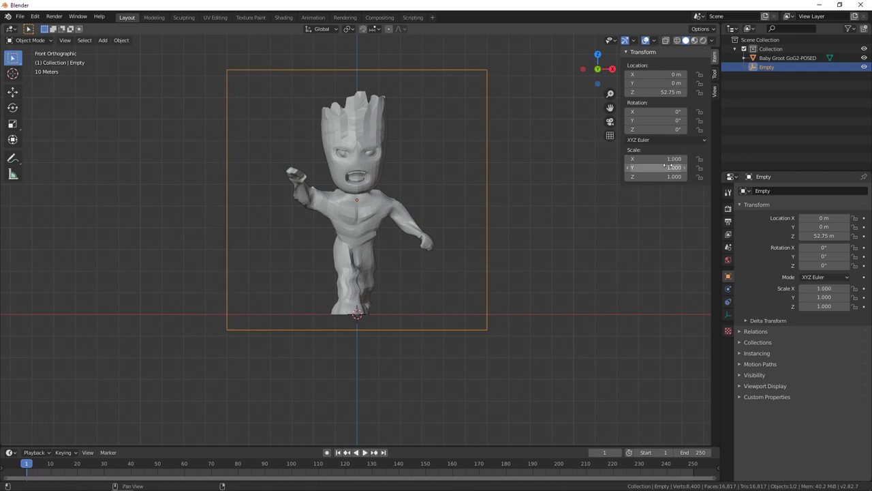
pyautogui.moveTo(499, 291); pyautogui.dragTo(471, 304, button='middle')
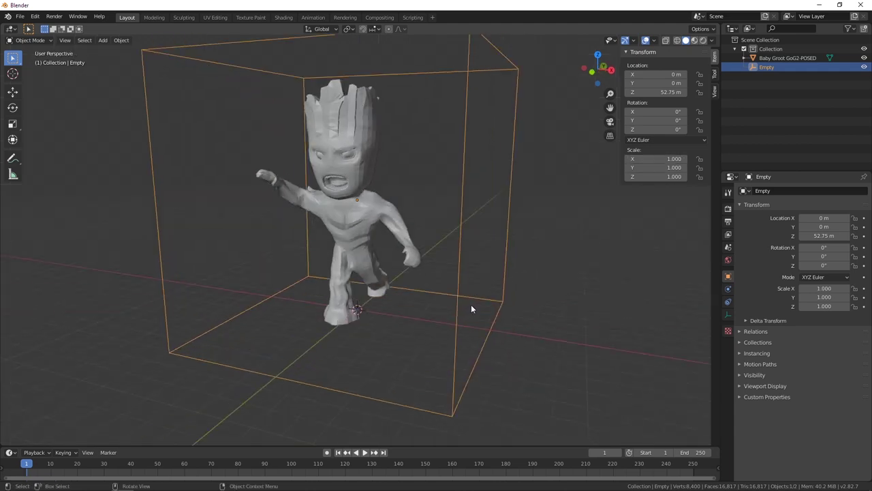
# - Raise the cube-type empty along Z to about 59.88 m so its base meets the ground line under the figure's feet
pyautogui.press('KP_1')
pyautogui.press('g')
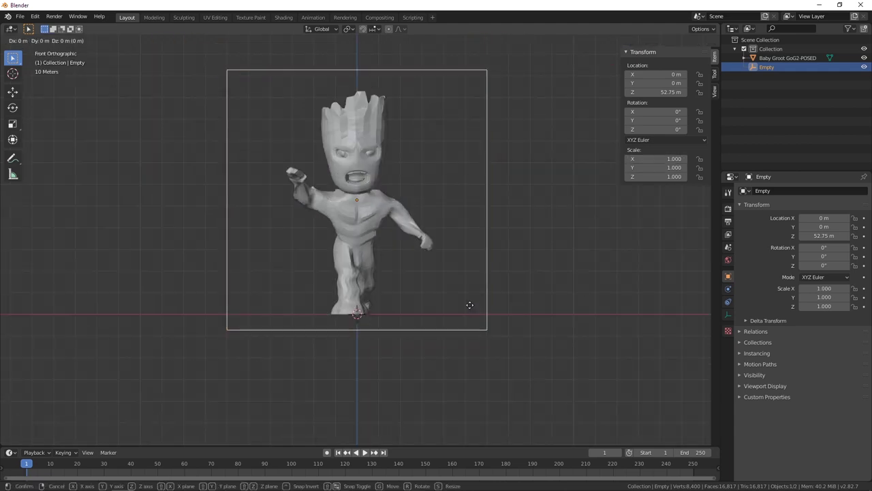
pyautogui.press('z')
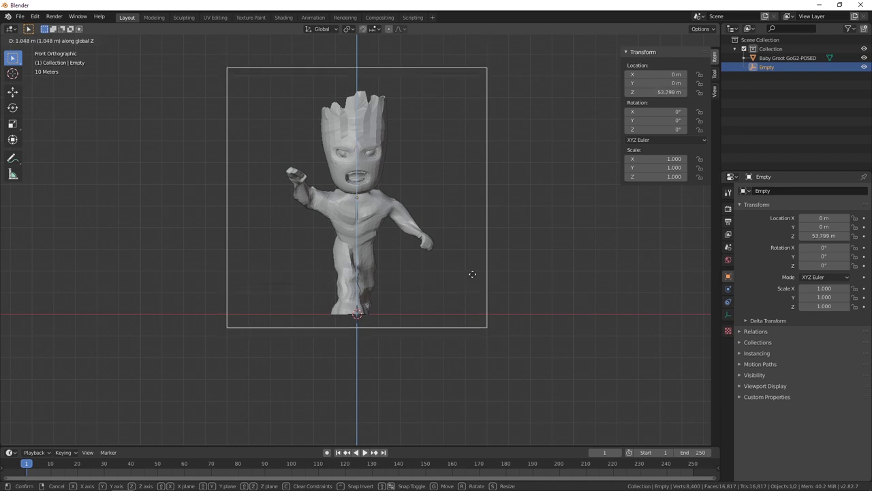
pyautogui.click(454, 150)
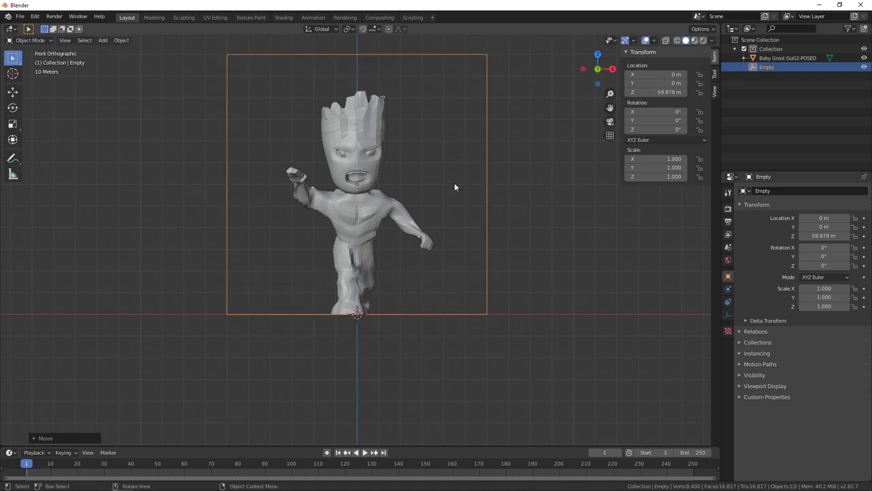
pyautogui.moveTo(454, 183); pyautogui.dragTo(406, 304, button='middle')
pyautogui.press('g')
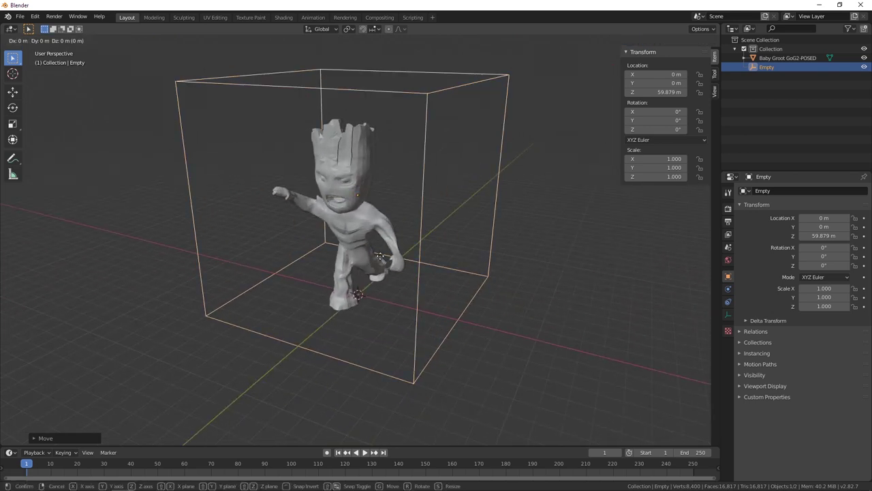
pyautogui.press('x')
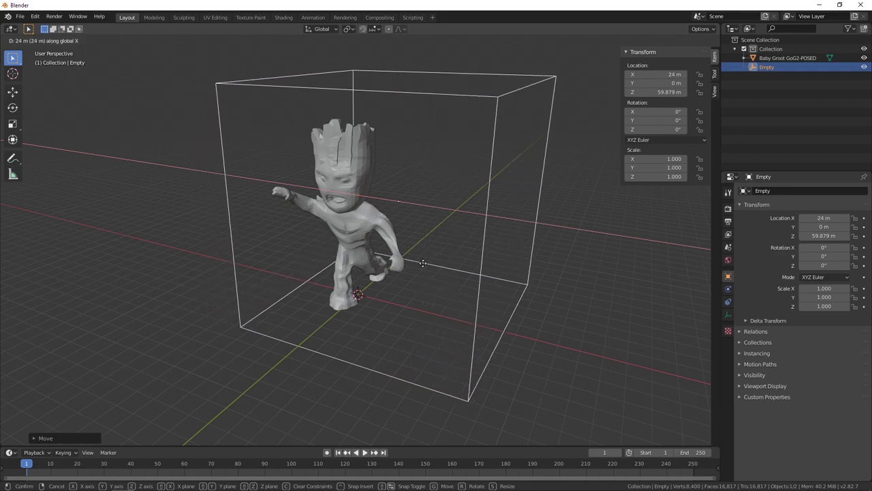
pyautogui.press('Escape')
pyautogui.press('KP_1')
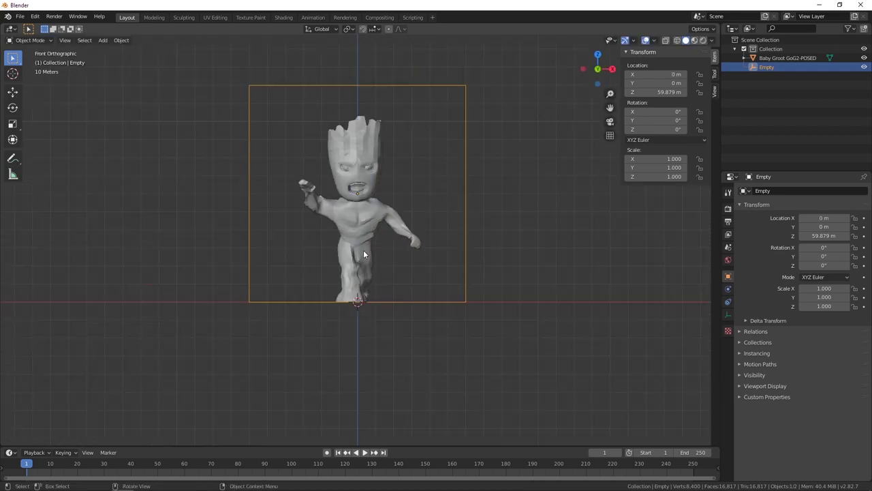
# - Try shifting the cube-type empty about -9 m along X in the front view, and undo the move
pyautogui.scroll(4, 364, 250)
pyautogui.scroll(6, 162, 342)
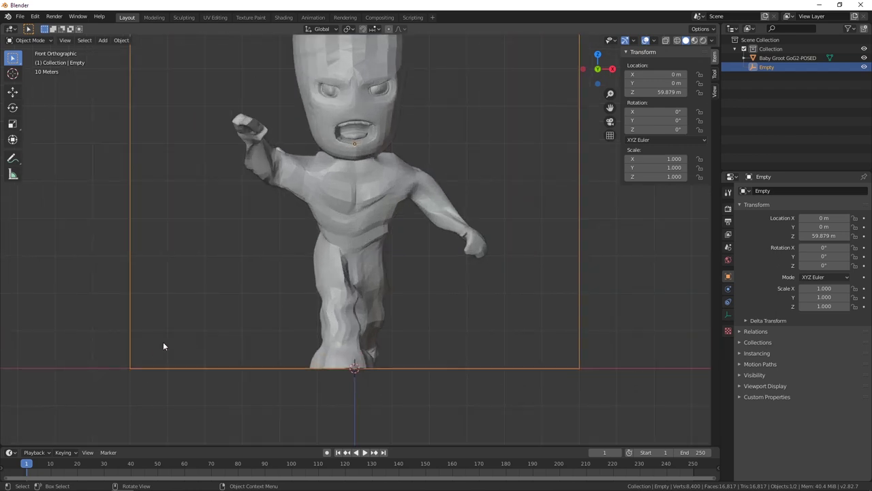
pyautogui.scroll(3, 308, 298)
pyautogui.scroll(2, 201, 356)
pyautogui.keyDown('shift'); pyautogui.moveTo(201, 356); pyautogui.dragTo(395, 213, button='middle'); pyautogui.keyUp('shift')
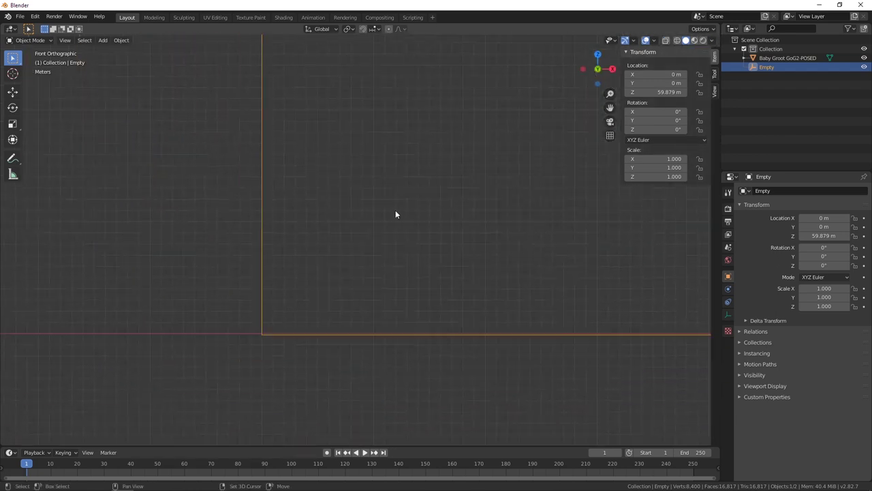
pyautogui.press('g')
pyautogui.press('x')
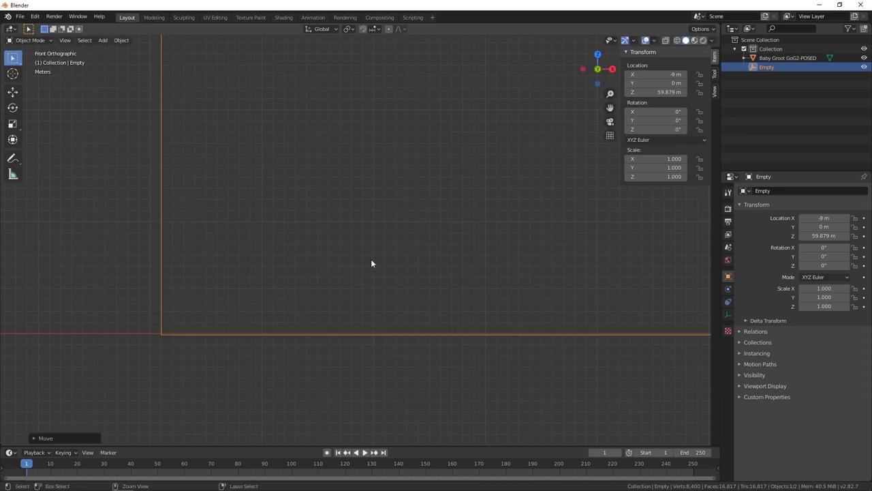
pyautogui.rightClick(371, 259)
pyautogui.moveTo(394, 255); pyautogui.dragTo(353, 264, button='middle')
pyautogui.scroll(-5, 436, 254)
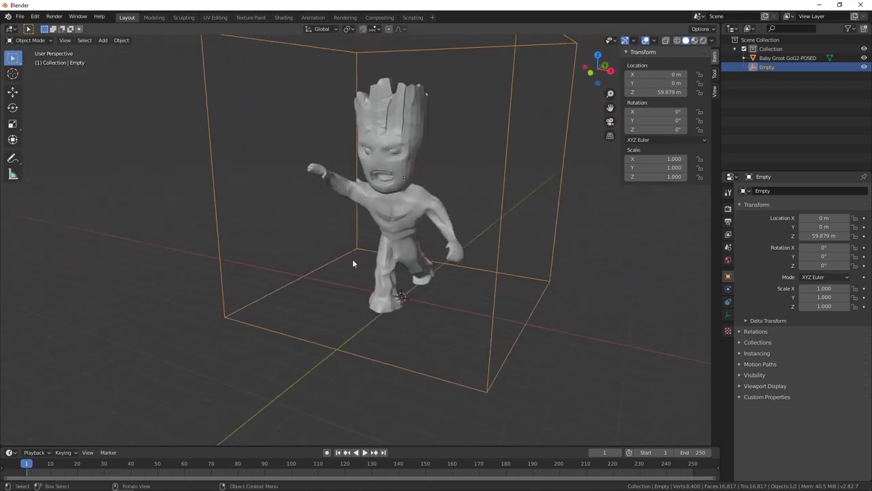
# - Examine the Baby Groot figure's mesh briefly in Edit Mode, and delete the figure from the scene
pyautogui.click(428, 188)
pyautogui.moveTo(459, 232); pyautogui.dragTo(317, 230, button='middle')
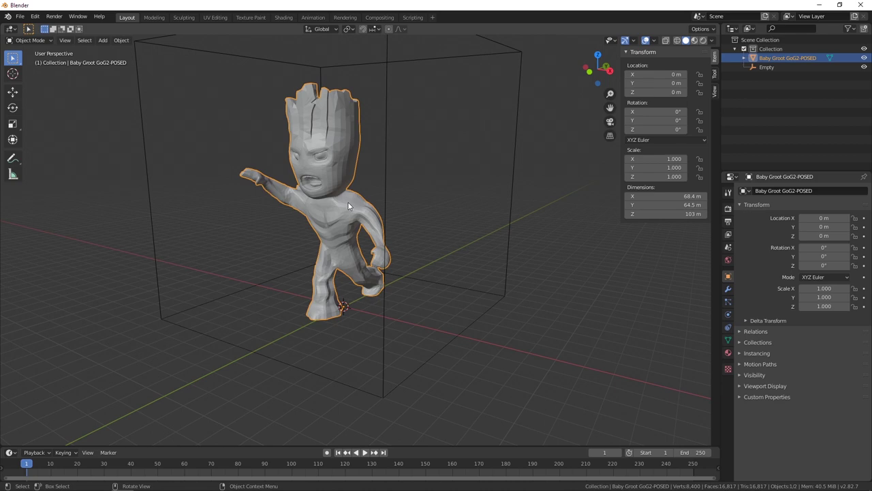
pyautogui.moveTo(342, 209); pyautogui.dragTo(334, 247, button='middle')
pyautogui.press('Tab')
pyautogui.scroll(3, 369, 244)
pyautogui.press('Tab')
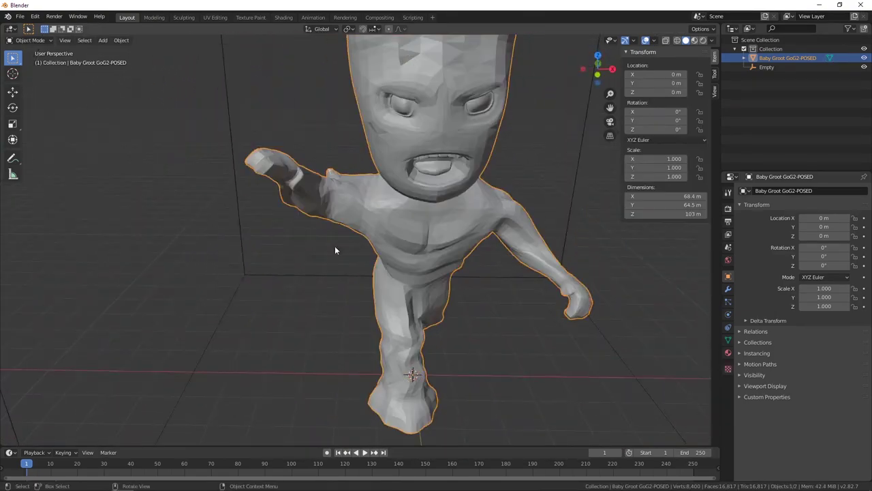
pyautogui.press('KP_1')
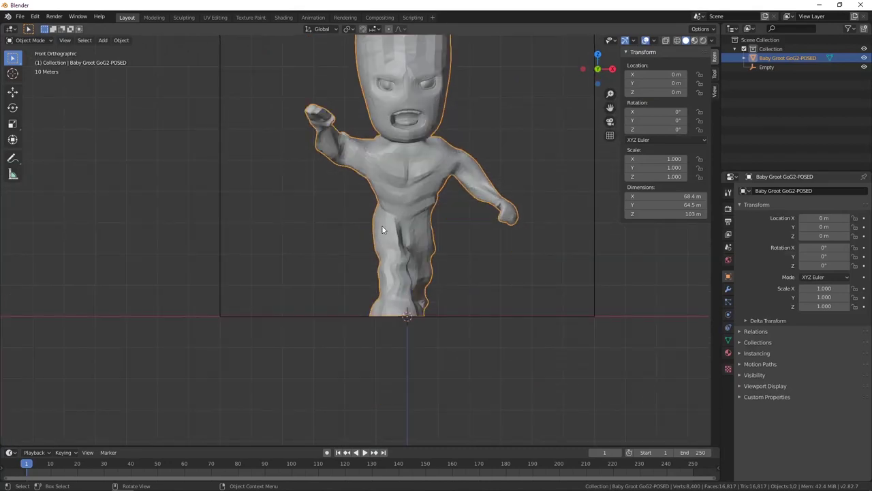
pyautogui.press('Delete')
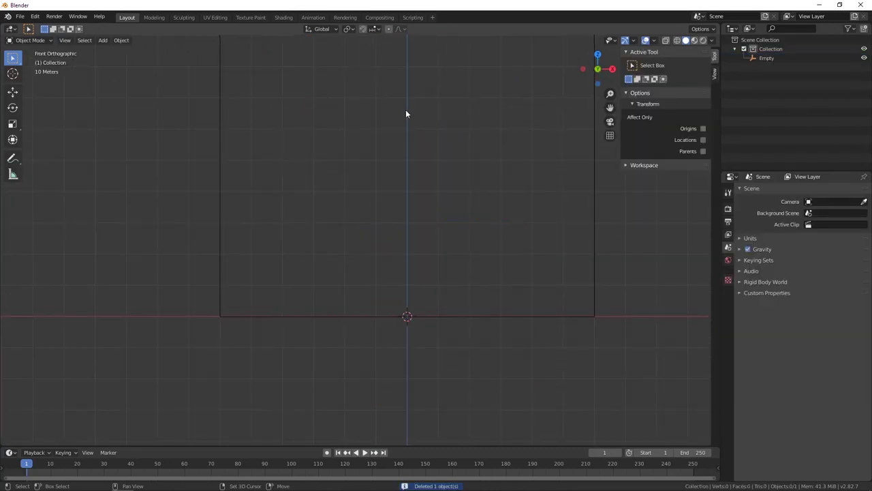
pyautogui.keyDown('shift'); pyautogui.moveTo(406, 111); pyautogui.dragTo(348, 196, button='middle'); pyautogui.keyUp('shift')
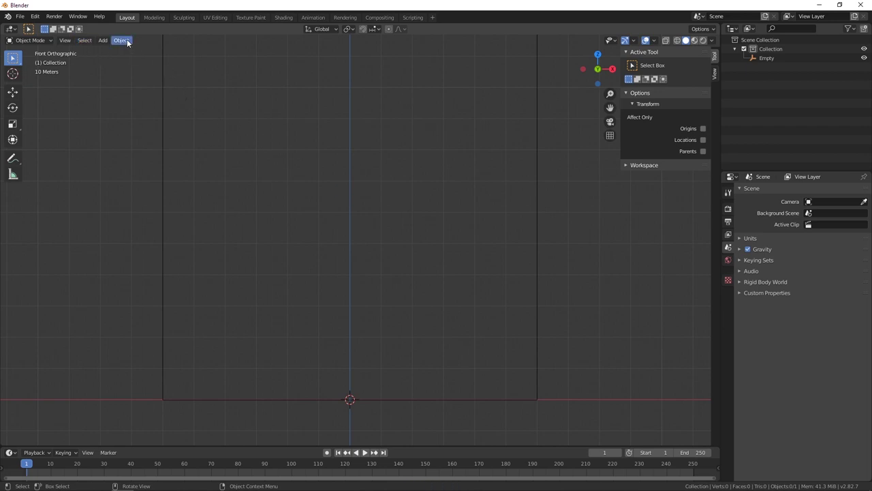
# - Add a cube mesh at the origin and scale it up uniformly to about 28.2 m per side
pyautogui.click(103, 41)
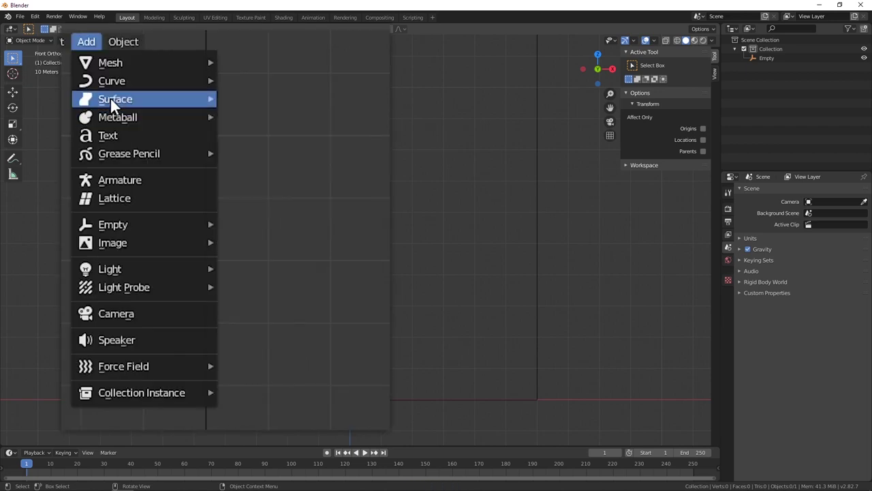
pyautogui.moveTo(118, 58)
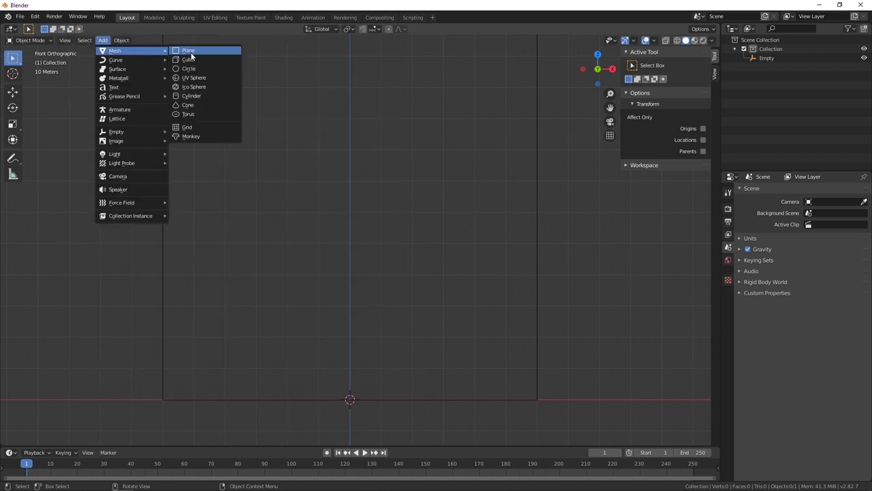
pyautogui.click(191, 60)
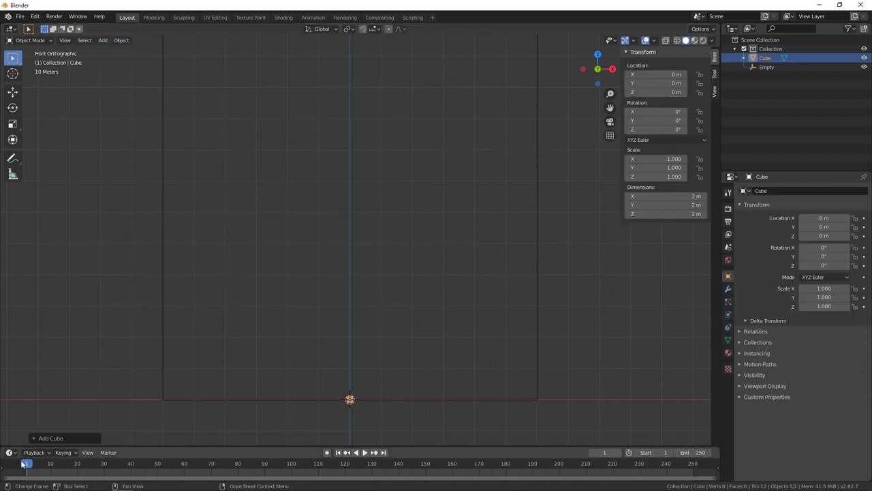
pyautogui.click(36, 440)
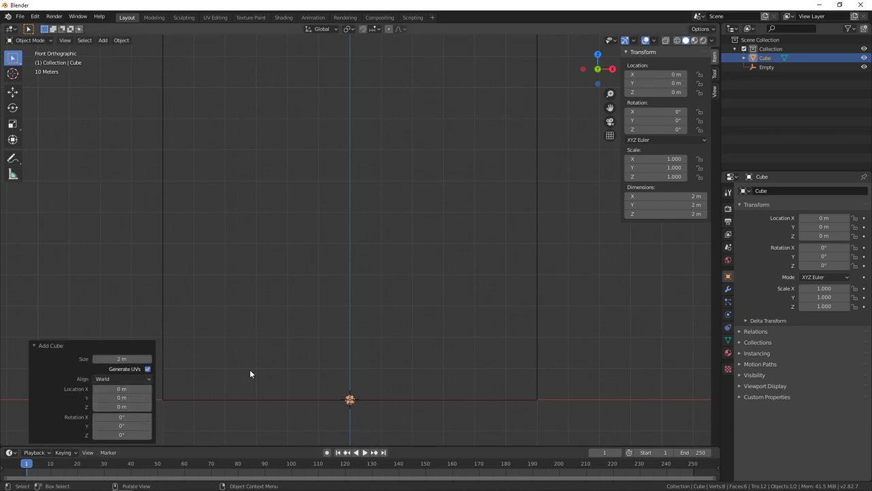
pyautogui.press('s')
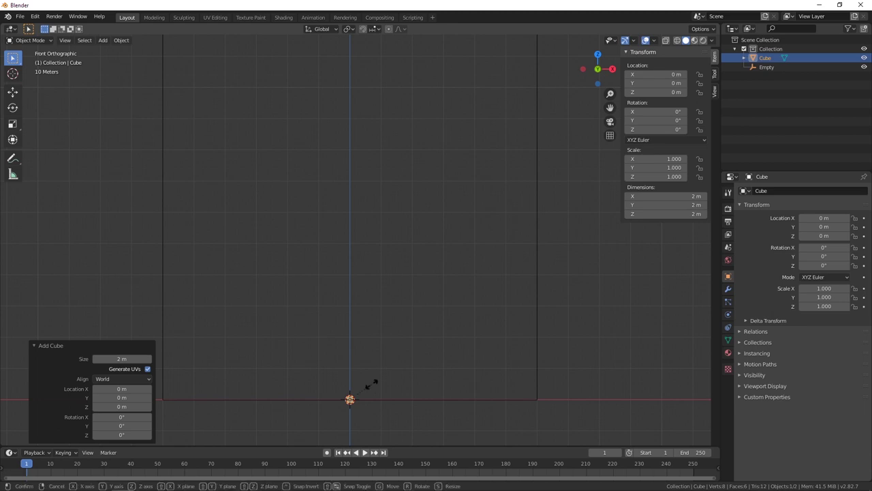
pyautogui.click(285, 266)
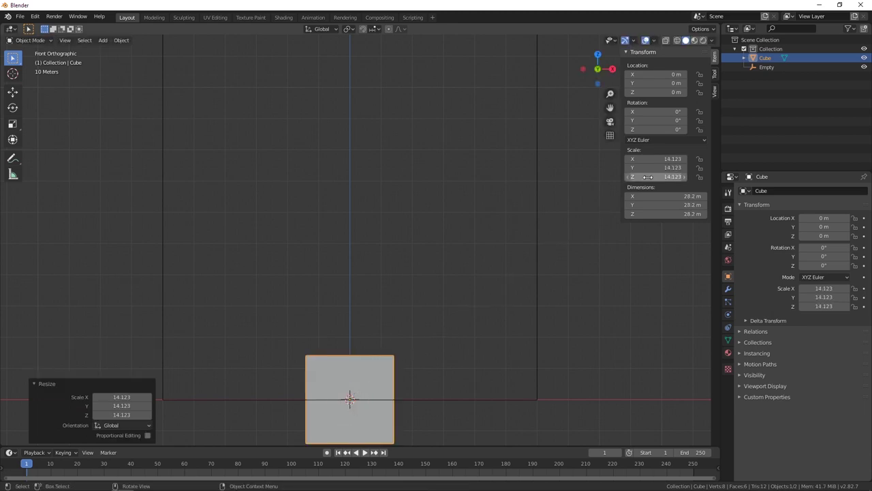
# - Add a UV sphere mesh at the origin with a radius of 40 m
pyautogui.click(103, 40)
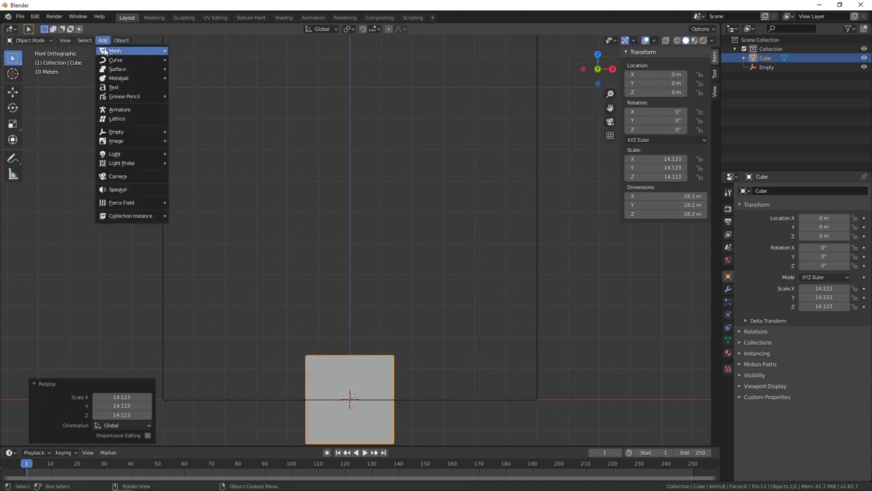
pyautogui.moveTo(113, 51)
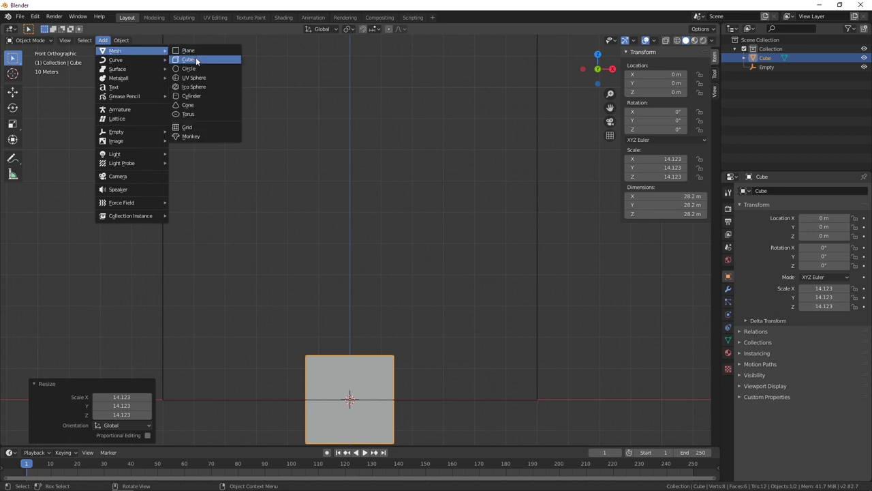
pyautogui.click(206, 79)
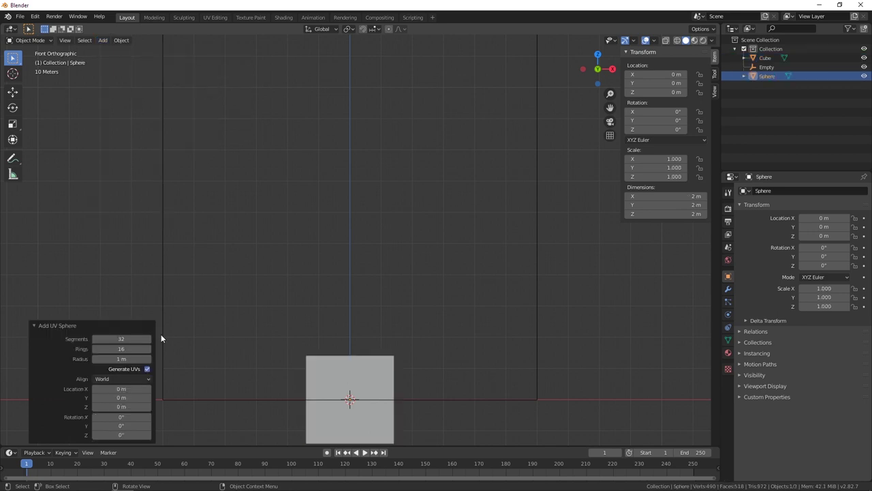
pyautogui.click(121, 358)
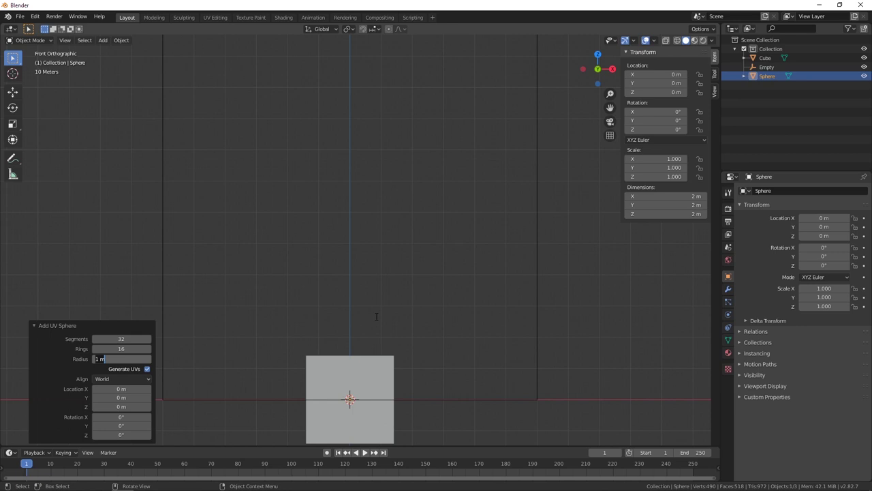
pyautogui.write('40')
pyautogui.press('Tab')
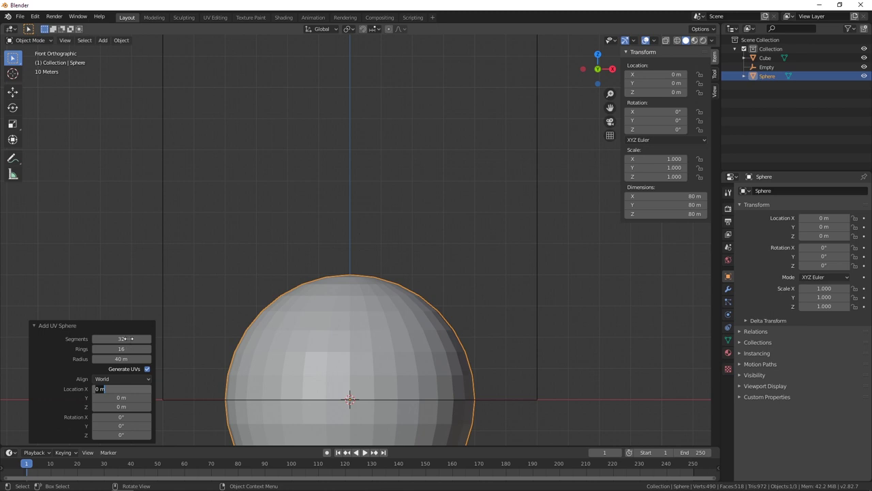
pyautogui.press('Return')
# - Smooth the new UV sphere by setting its segments and rings to 64 each, and check its surface
pyautogui.keyDown('shift'); pyautogui.moveTo(291, 258); pyautogui.dragTo(287, 134, button='middle'); pyautogui.keyUp('shift')
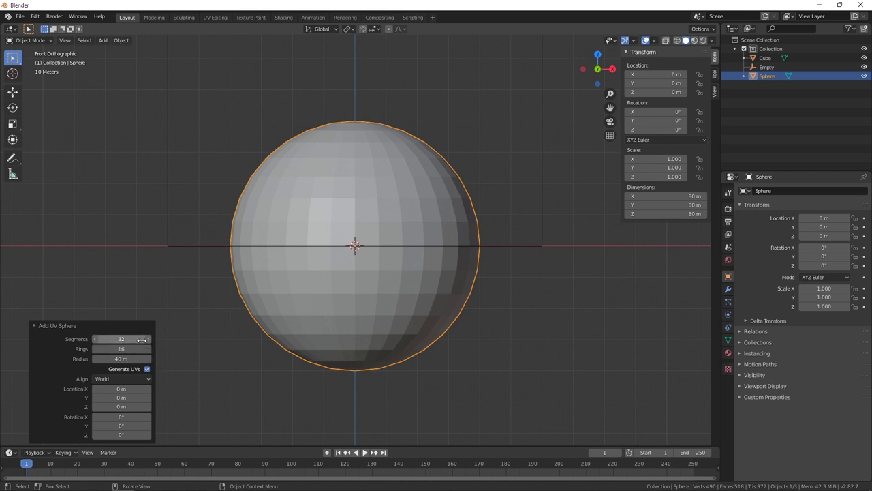
pyautogui.moveTo(141, 340); pyautogui.dragTo(177, 340)
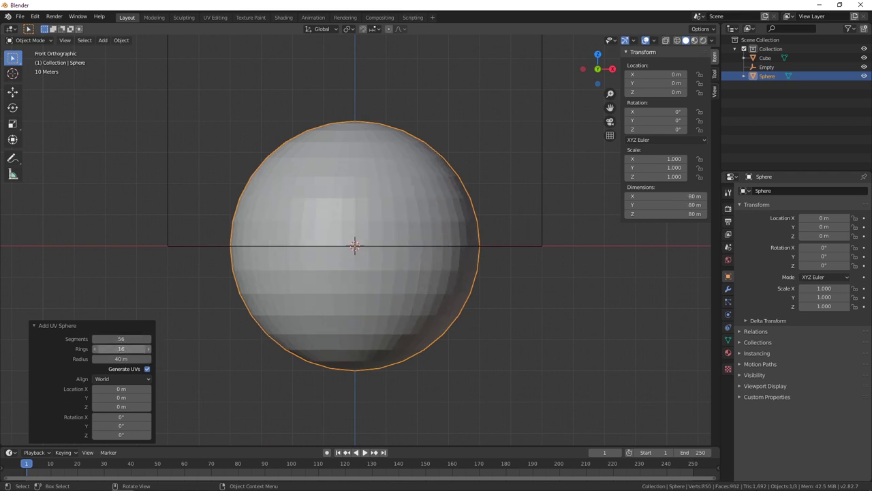
pyautogui.moveTo(120, 349); pyautogui.dragTo(141, 349)
pyautogui.doubleClick(121, 338)
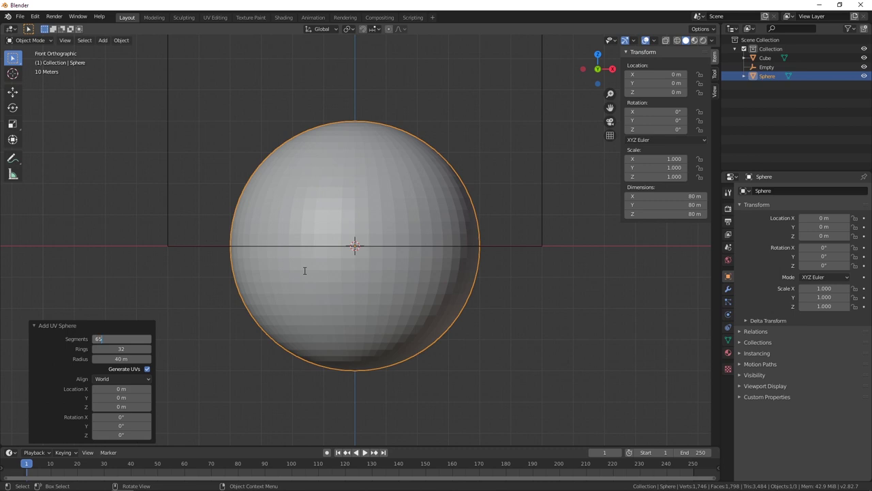
pyautogui.write('64')
pyautogui.press('Tab')
pyautogui.press('Tab')
pyautogui.press('Return')
pyautogui.moveTo(383, 187); pyautogui.dragTo(419, 264, button='middle')
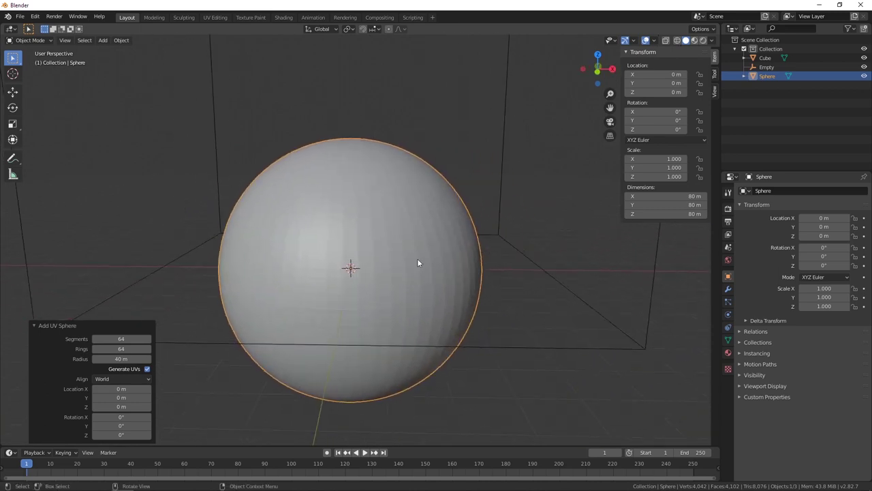
# - Delete the UV sphere and add a torus mesh at the world origin
pyautogui.press('Delete')
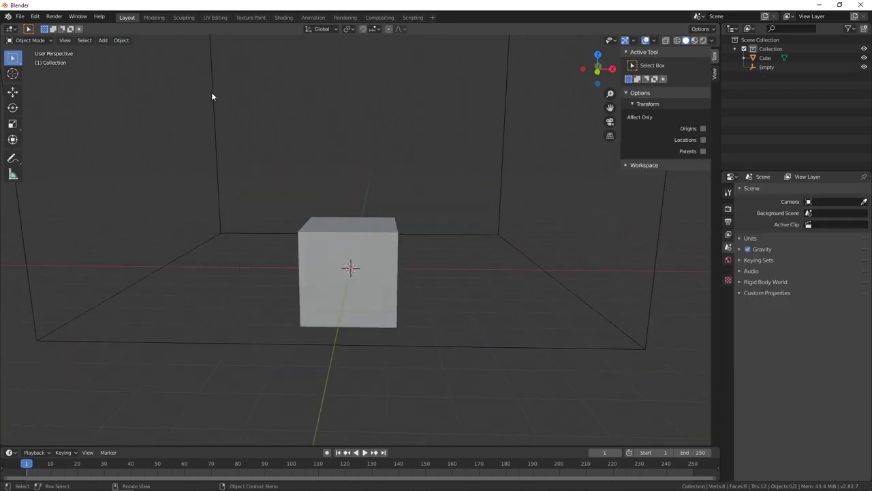
pyautogui.click(102, 41)
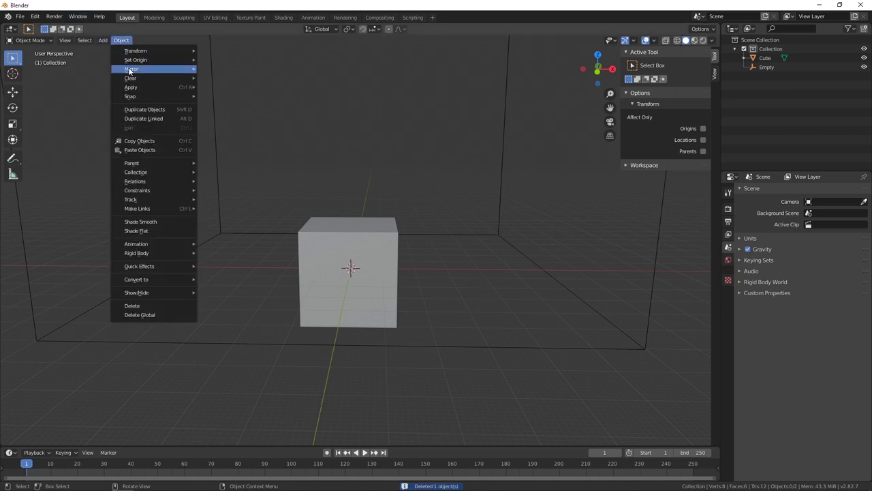
pyautogui.click(102, 40)
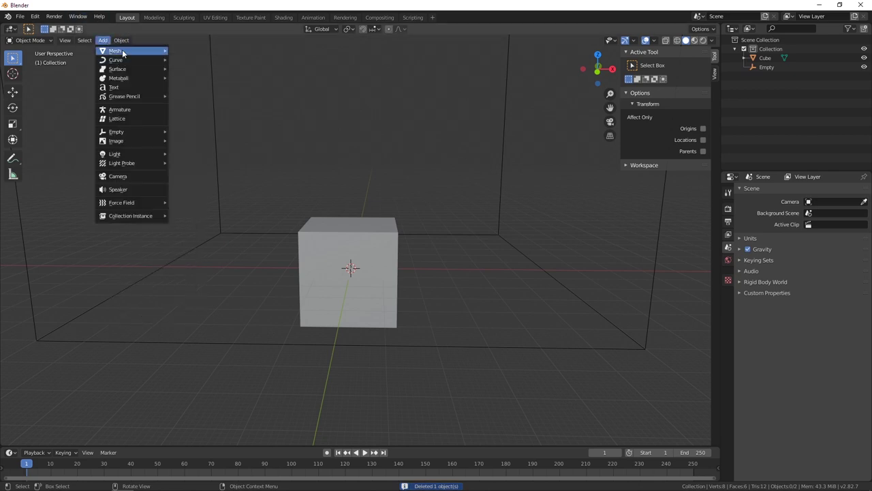
pyautogui.moveTo(114, 51)
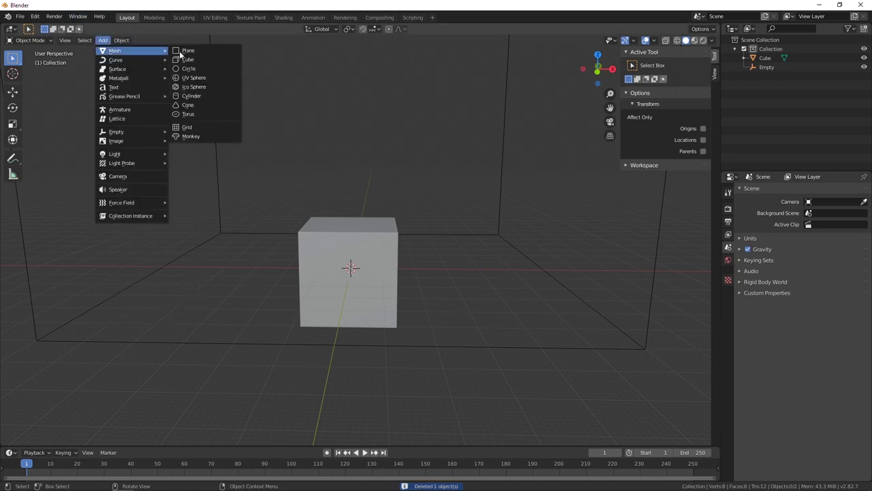
pyautogui.click(211, 113)
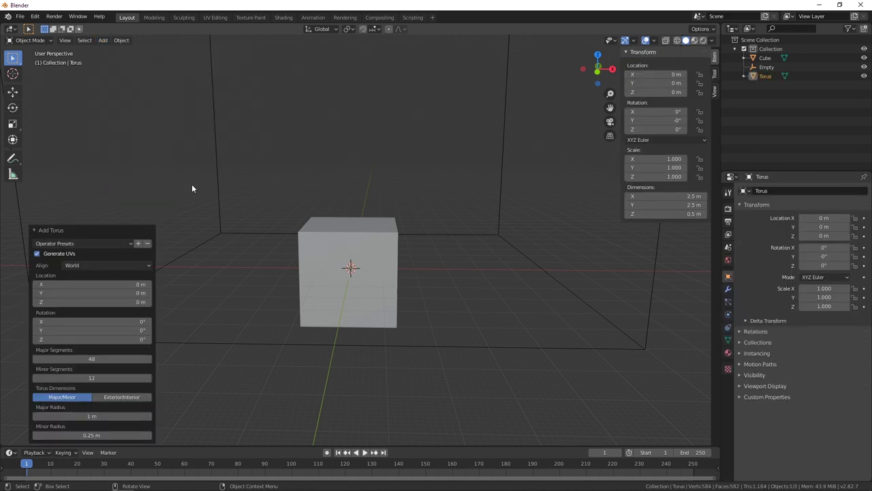
# - Scale the new torus up uniformly to about 103 m across, so that it surrounds the cube
pyautogui.click(42, 231)
pyautogui.click(45, 439)
pyautogui.press('s')
pyautogui.click(198, 231)
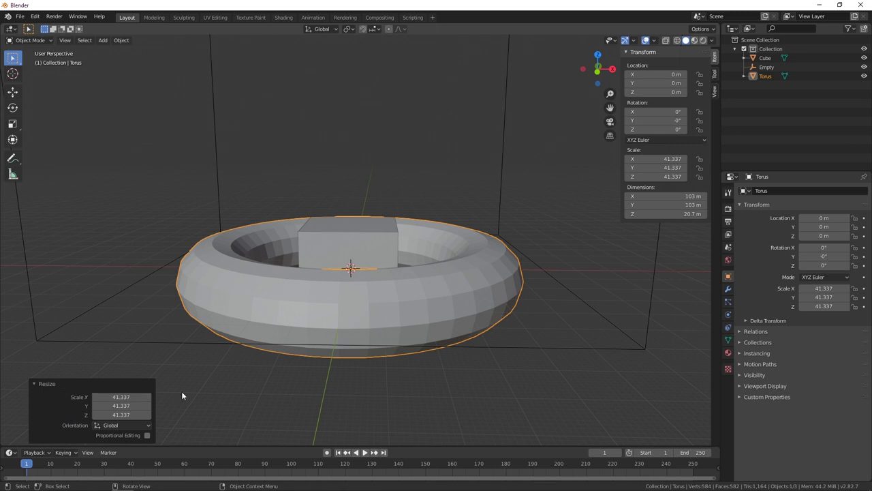
# - Hide the torus to select and delete the cube, and unhide and delete the torus as well
pyautogui.press('h')
pyautogui.click(369, 258)
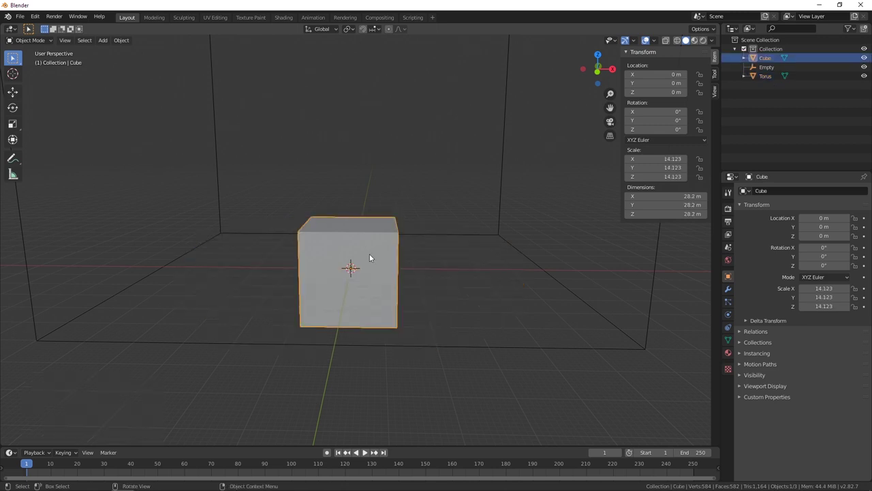
pyautogui.press('x')
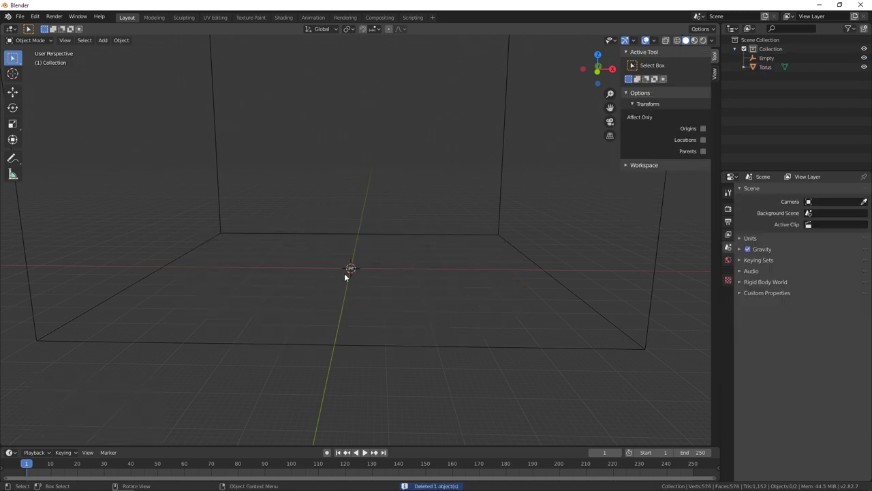
pyautogui.hotkey('alt', 'h')
pyautogui.press('Delete')
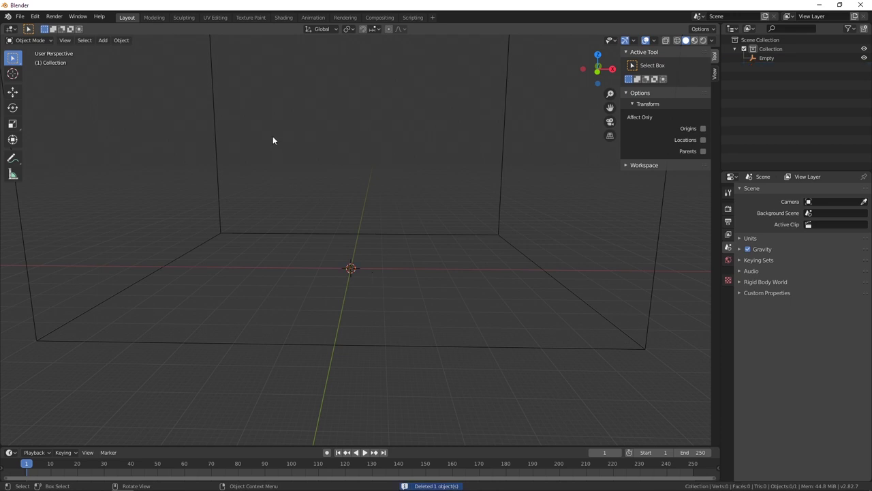
# - Add a fresh torus mesh with default dimensions at the origin of the emptied scene
pyautogui.click(102, 40)
pyautogui.moveTo(116, 51)
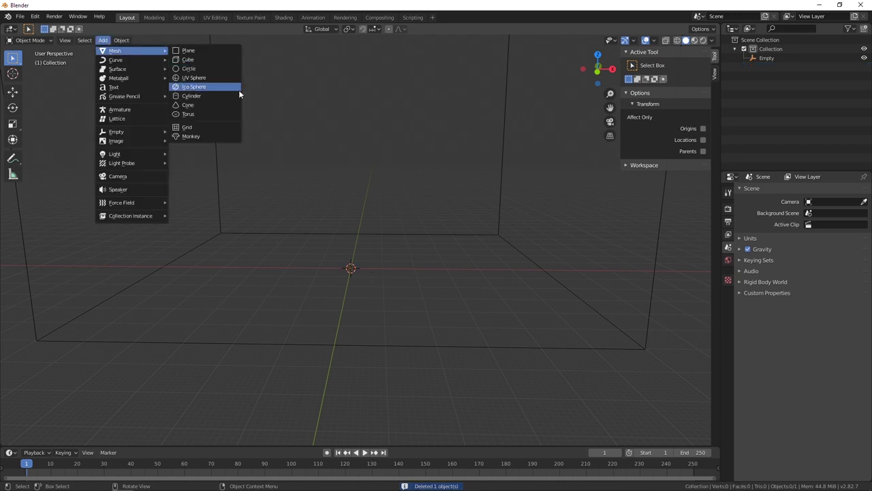
pyautogui.click(198, 114)
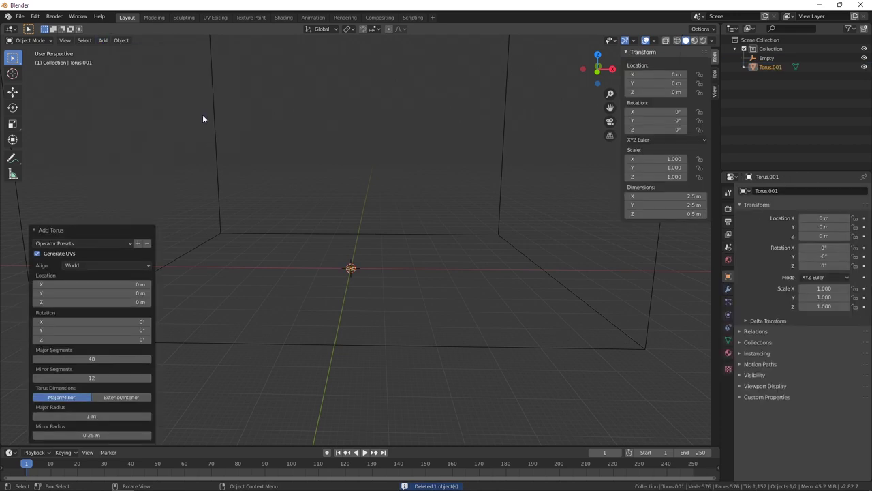
# - Smooth the new torus by setting its major segments to 64 and its minor segments to 128
pyautogui.scroll(5, 351, 309)
pyautogui.moveTo(351, 309); pyautogui.dragTo(397, 225, button='middle')
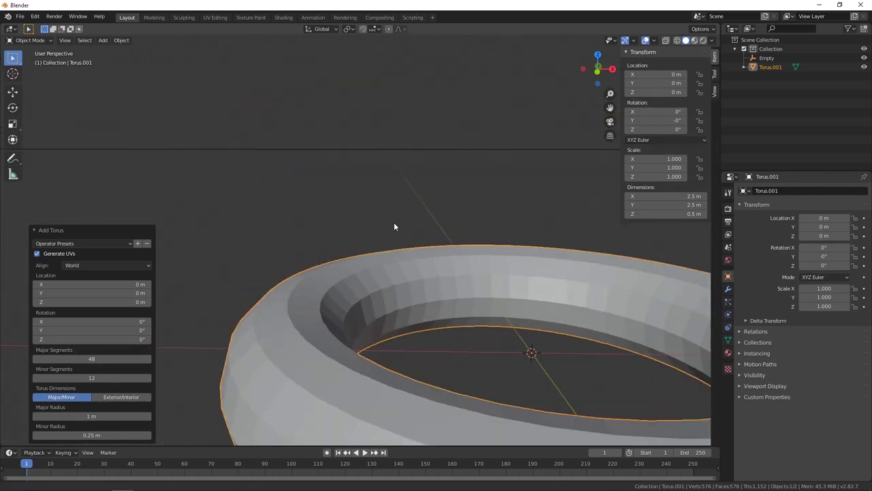
pyautogui.scroll(-5, 395, 227)
pyautogui.scroll(5, 394, 226)
pyautogui.scroll(-5, 394, 226)
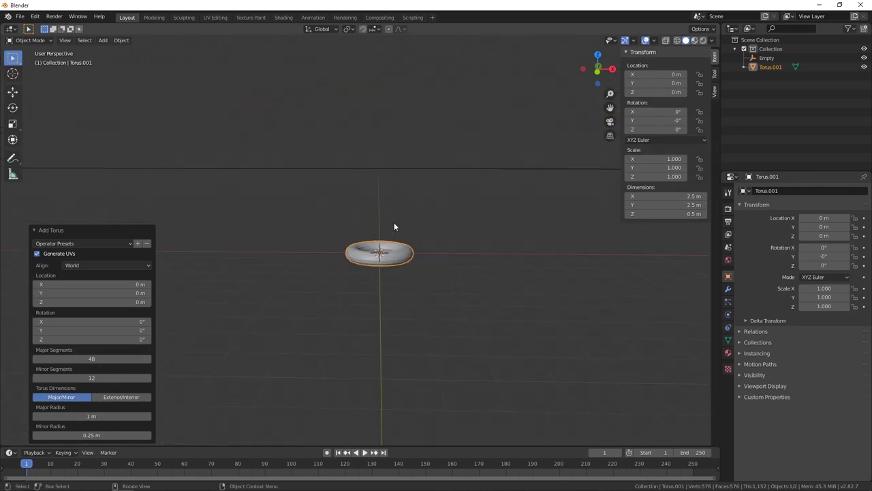
pyautogui.scroll(1, 394, 226)
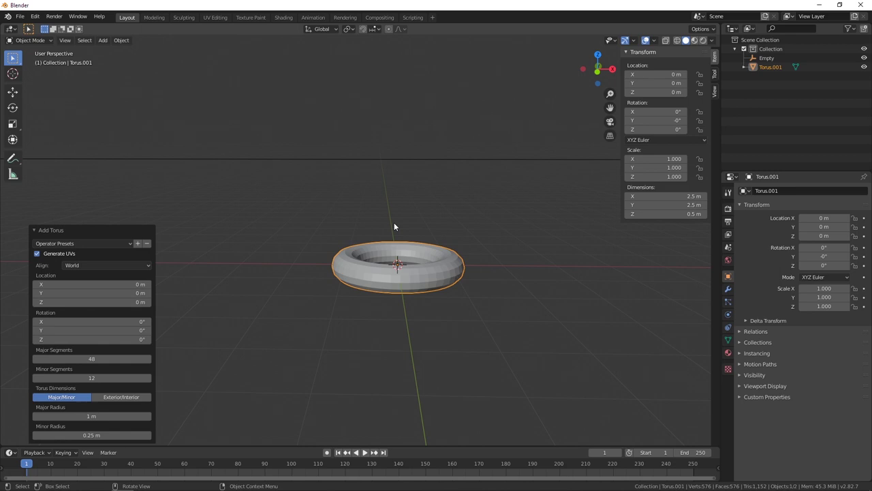
pyautogui.scroll(4, 394, 226)
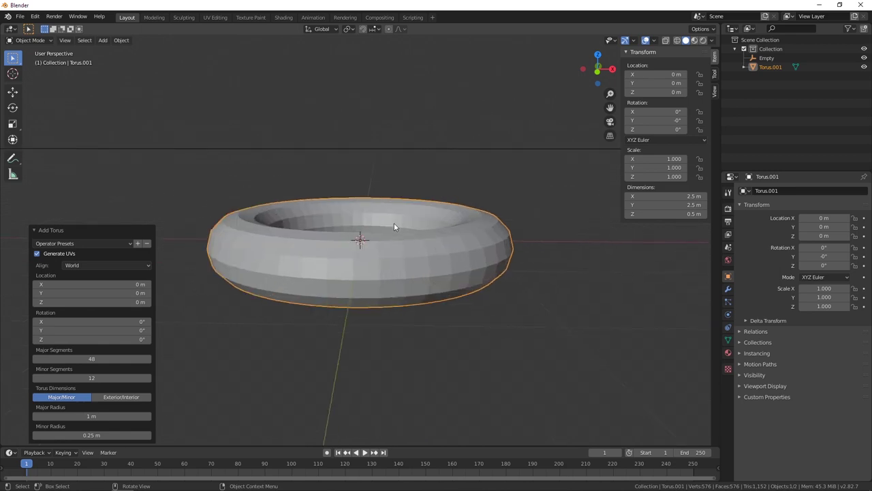
pyautogui.moveTo(373, 239); pyautogui.dragTo(384, 262, button='middle')
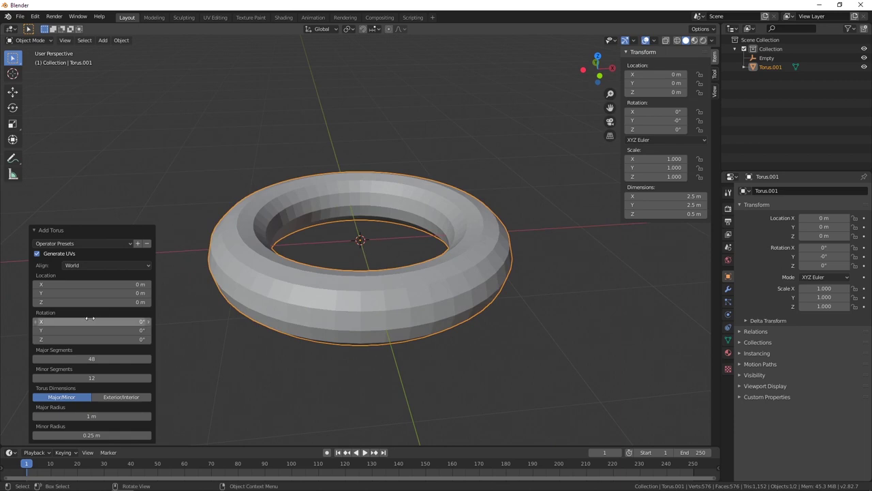
pyautogui.click(91, 358)
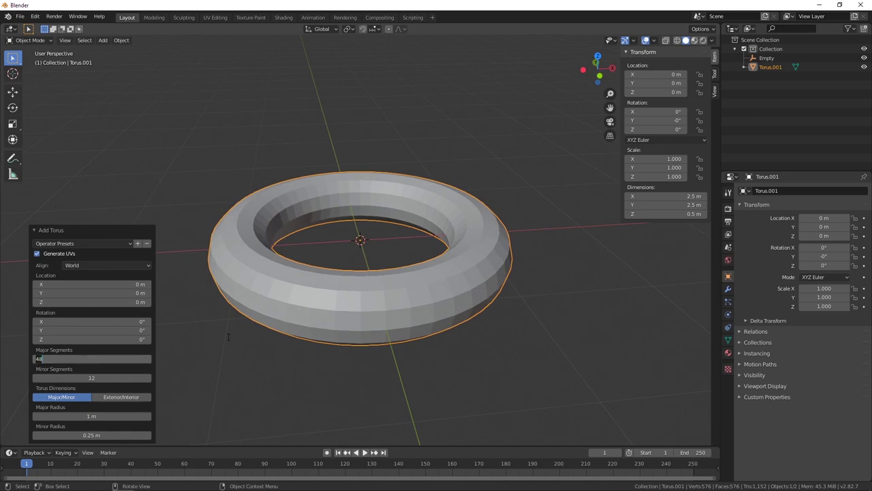
pyautogui.write('64')
pyautogui.press('Tab')
pyautogui.write('128')
pyautogui.press('Tab')
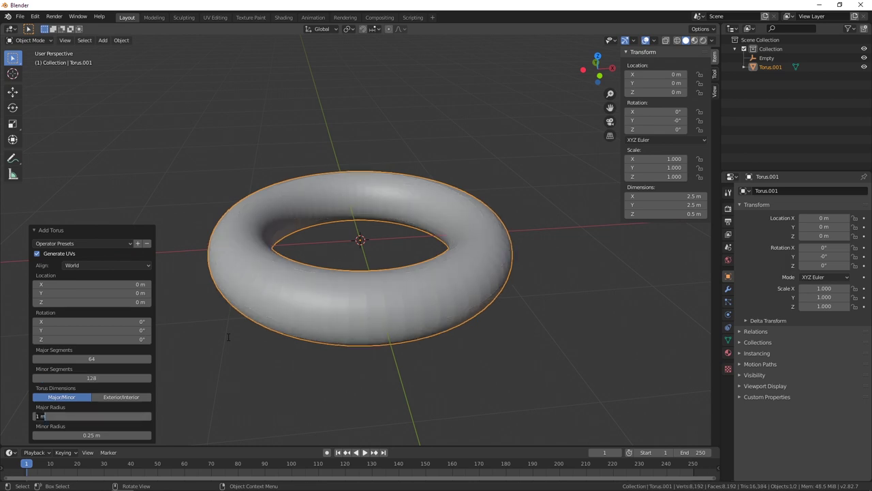
pyautogui.press('Return')
# - Scale the smoothed torus up uniformly to about 9.36 m across, compare it with the print volume, and delete it
pyautogui.click(341, 304)
pyautogui.scroll(-3, 347, 303)
pyautogui.press('s')
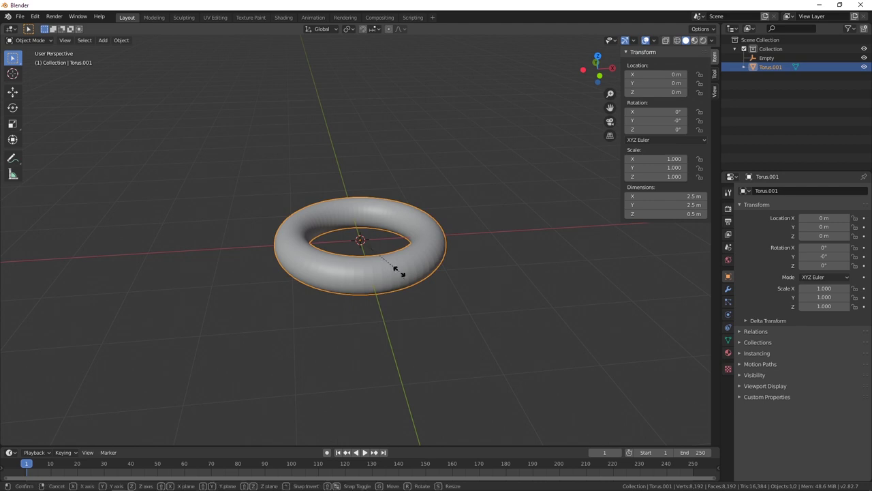
pyautogui.click(537, 305)
pyautogui.scroll(-5, 538, 305)
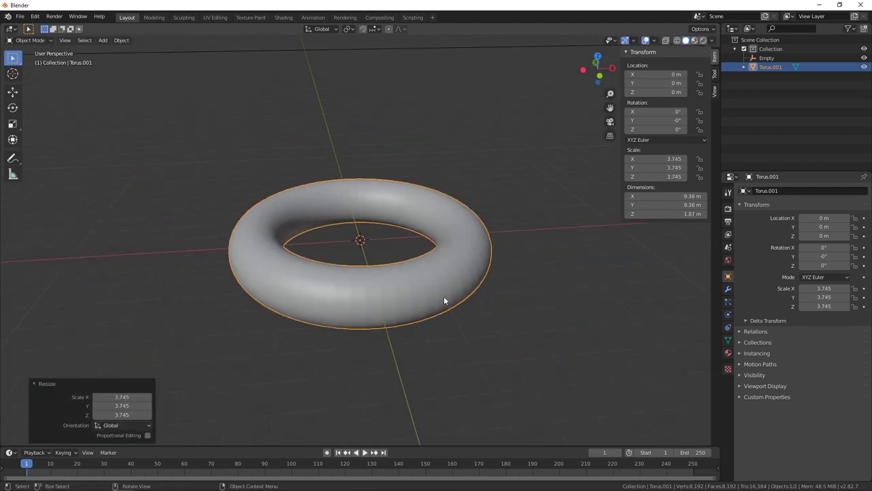
pyautogui.scroll(-2, 443, 296)
pyautogui.scroll(-4, 403, 278)
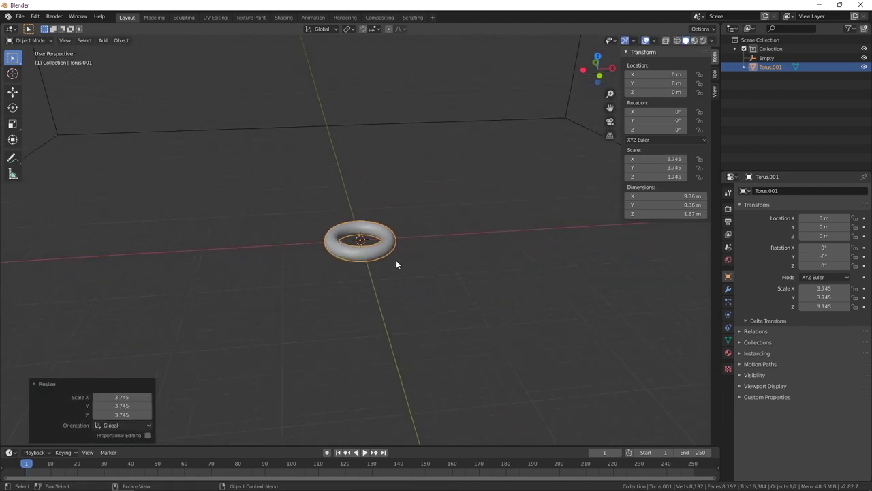
pyautogui.scroll(-2, 396, 260)
pyautogui.scroll(5, 391, 271)
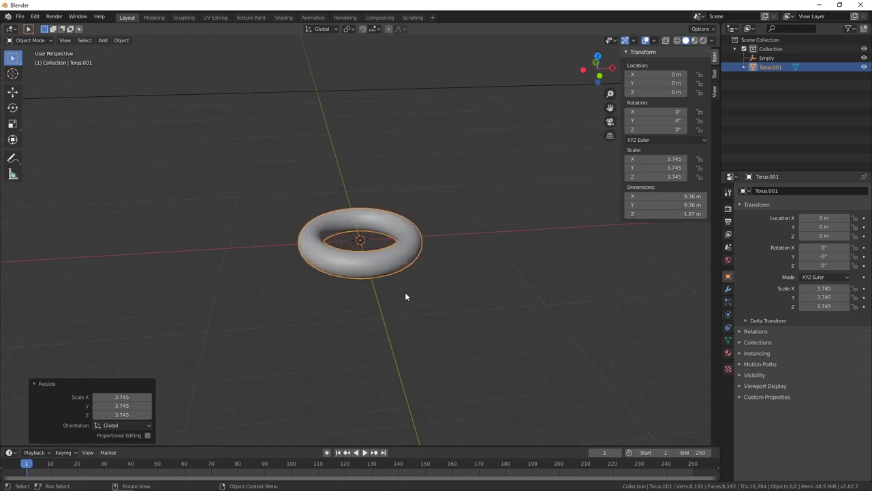
pyautogui.press('Delete')
# - Add a cube mesh at the origin and scale it up uniformly to about 40.3 m per side
pyautogui.scroll(-2, 405, 297)
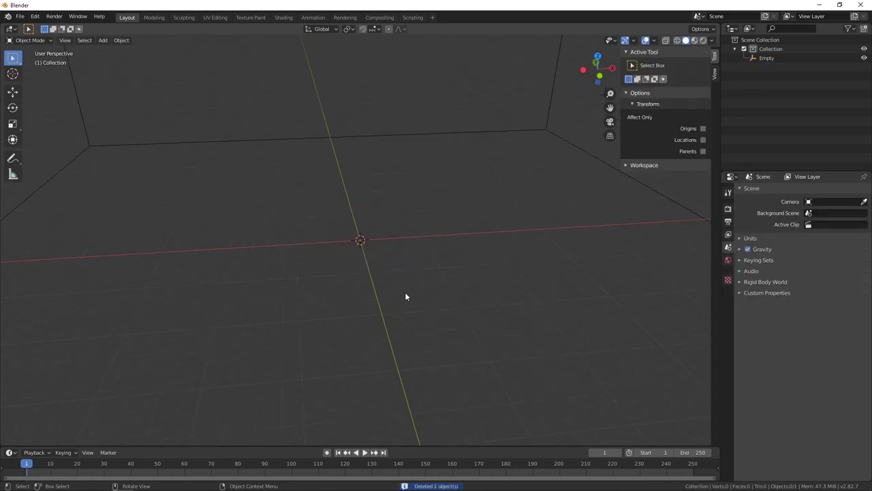
pyautogui.scroll(-2, 405, 297)
pyautogui.hotkey('shift', 'a')
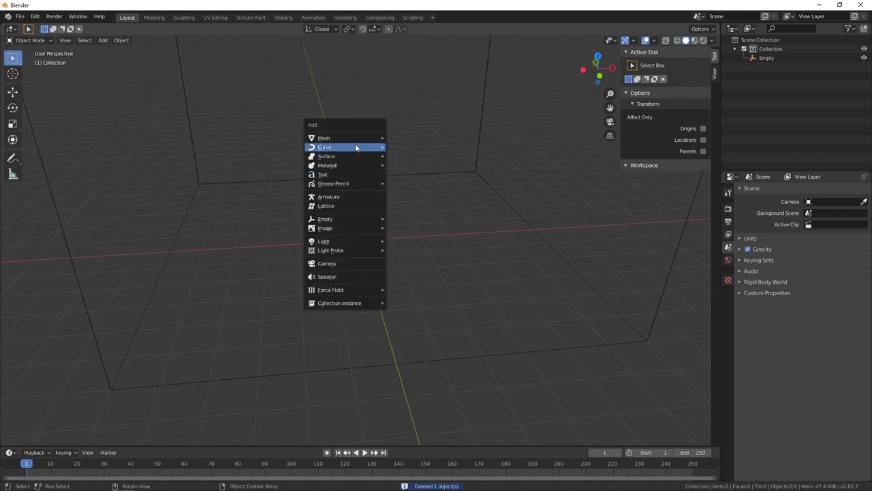
pyautogui.moveTo(349, 140)
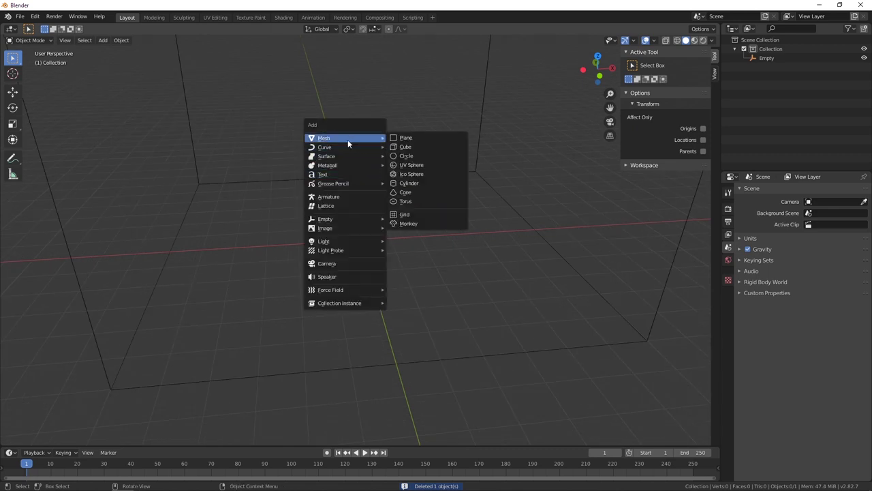
pyautogui.click(420, 147)
pyautogui.press('s')
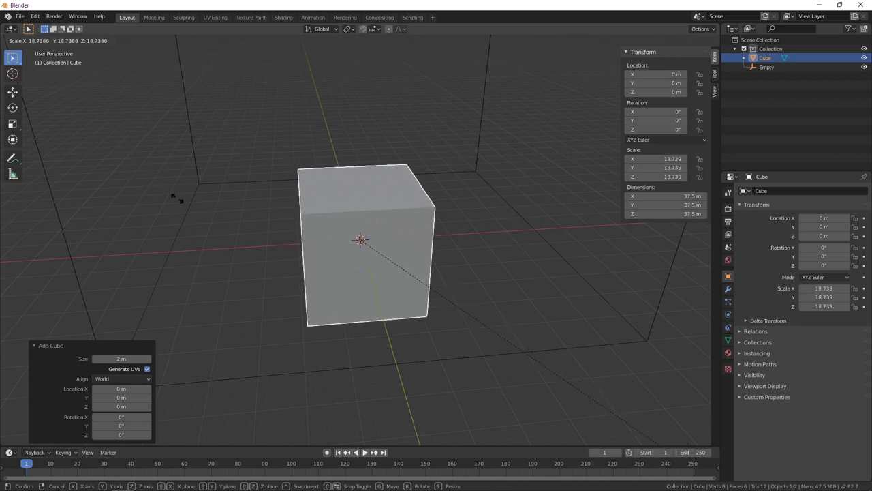
pyautogui.click(214, 220)
# - Move the cube upward along the global Z axis within the print-volume reference, working in front view
pyautogui.press('KP_1')
pyautogui.scroll(-4, 413, 292)
pyautogui.press('g')
pyautogui.press('z')
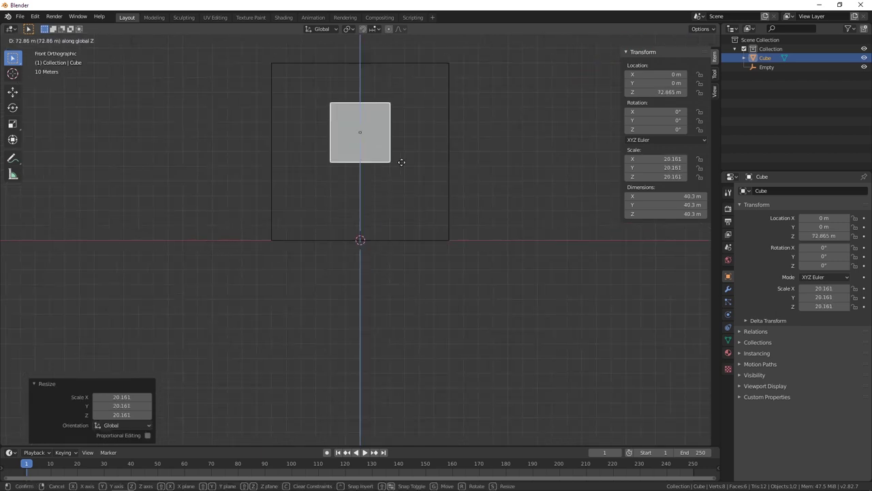
# - Move the cube up along the Z axis to a height of about 61.5 m
pyautogui.click(396, 196)
pyautogui.scroll(4, 407, 172)
pyautogui.keyDown('shift'); pyautogui.moveTo(413, 122); pyautogui.dragTo(414, 238, button='middle'); pyautogui.keyUp('shift')
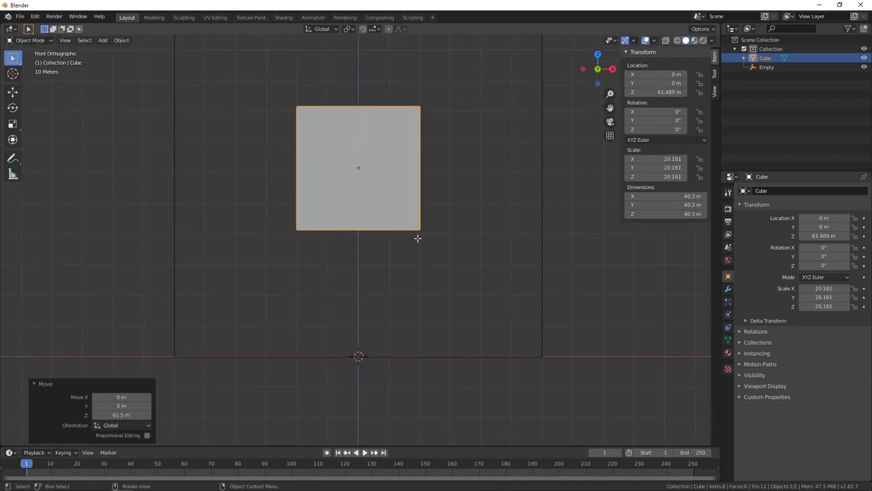
# - Open the cube in Edit Mode with wireframe shading in front view and clear the vertex selection
pyautogui.press('Tab')
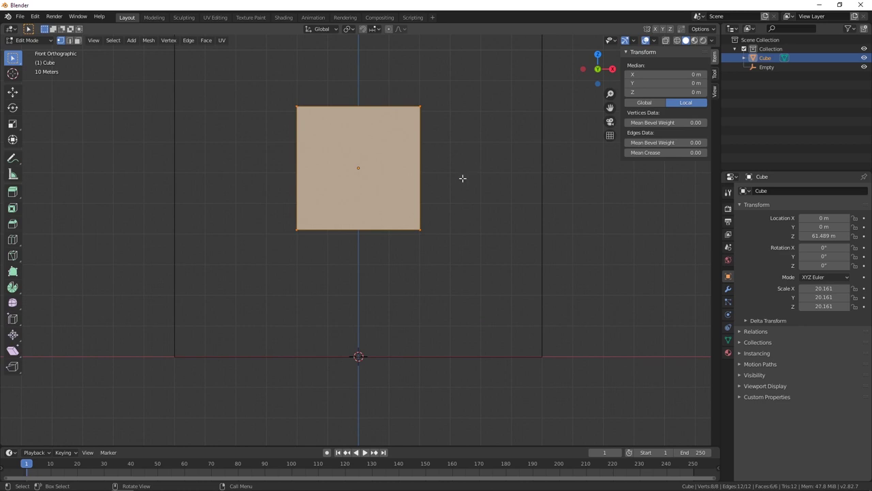
pyautogui.press('z')
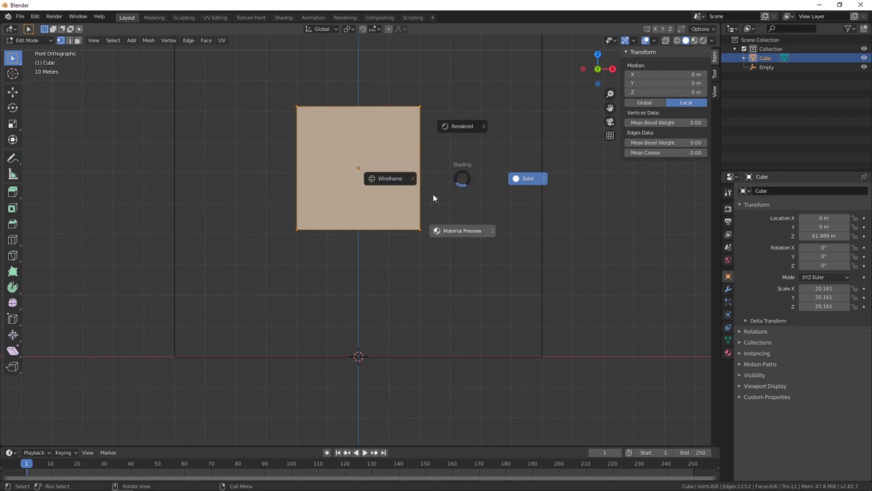
pyautogui.click(389, 182)
pyautogui.moveTo(473, 177)
pyautogui.mouseDown(button='middle')
pyautogui.moveTo(450, 181)
pyautogui.moveTo(426, 208)
pyautogui.moveTo(465, 220)
pyautogui.moveTo(440, 225)
pyautogui.mouseUp(button='middle')
pyautogui.press('KP_1')
pyautogui.hotkey('alt', 'a')
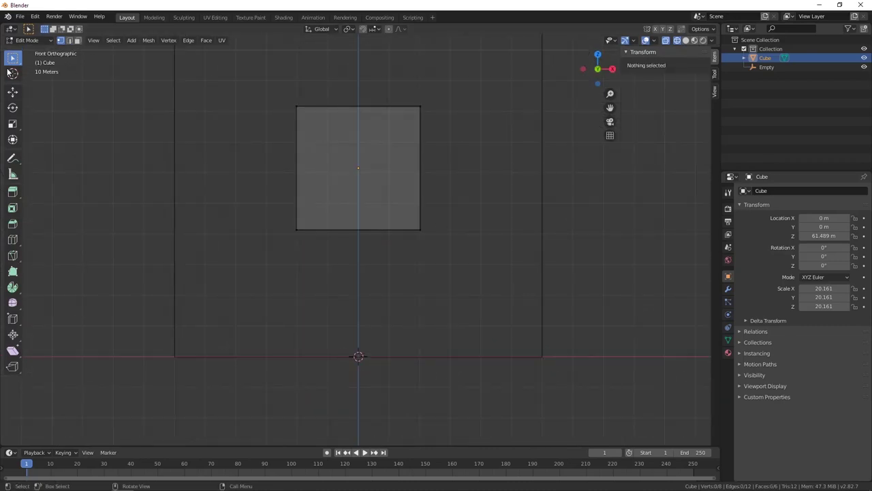
pyautogui.moveTo(483, 65); pyautogui.dragTo(398, 279)
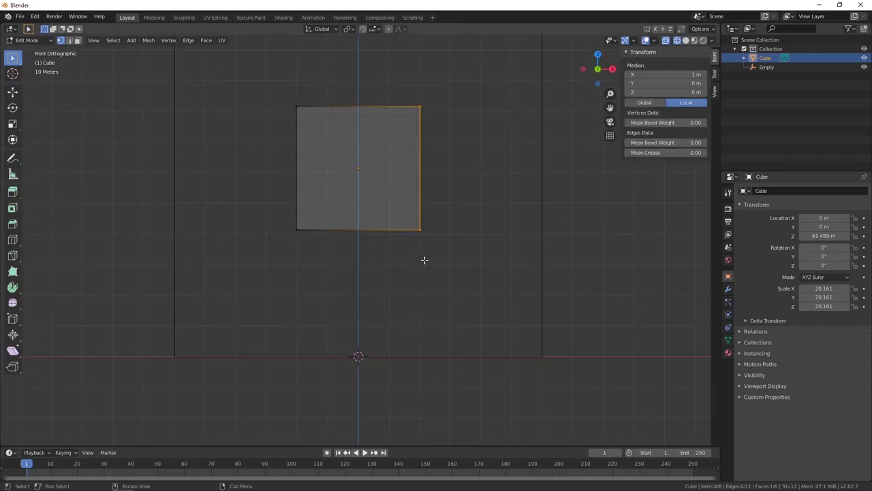
pyautogui.moveTo(464, 174); pyautogui.dragTo(442, 223, button='middle')
pyautogui.press('a')
pyautogui.hotkey('alt', 'a')
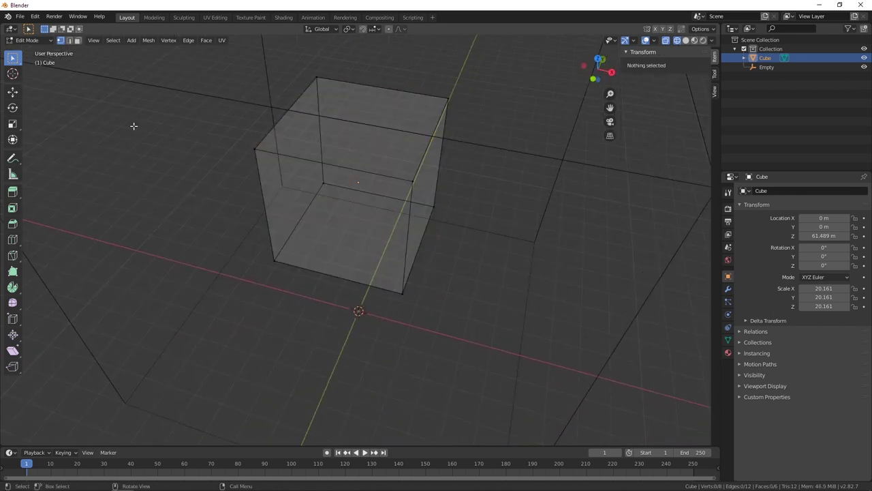
# - In face select mode, move the cube's +X side face about -20.1 m along X to the centre line
pyautogui.click(77, 40)
pyautogui.click(427, 199)
pyautogui.press('KP_1')
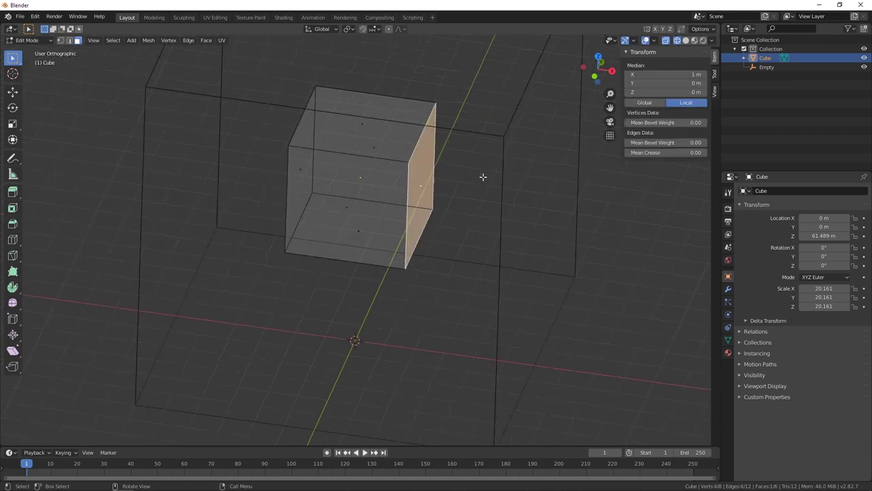
pyautogui.scroll(-1, 491, 177)
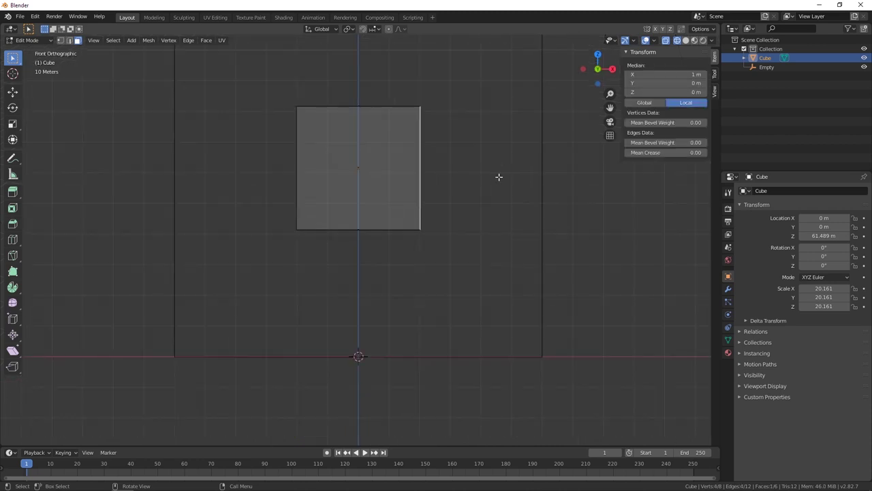
pyautogui.press('g')
pyautogui.press('x')
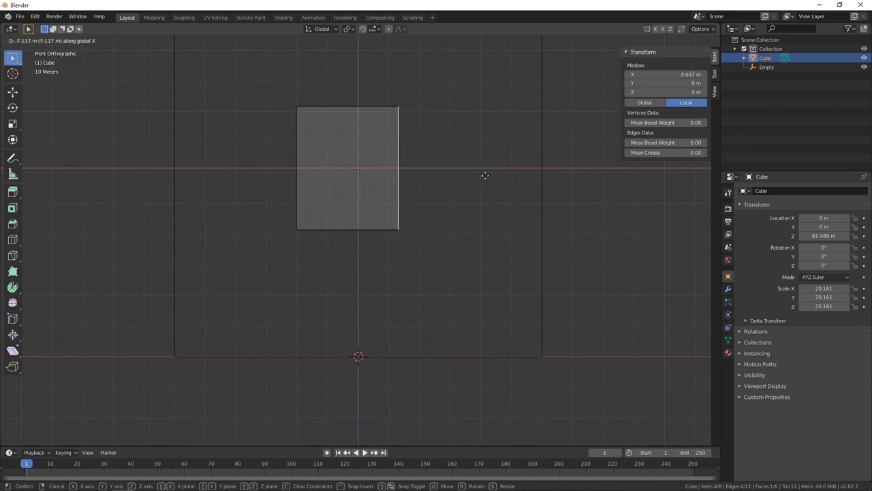
pyautogui.click(440, 178)
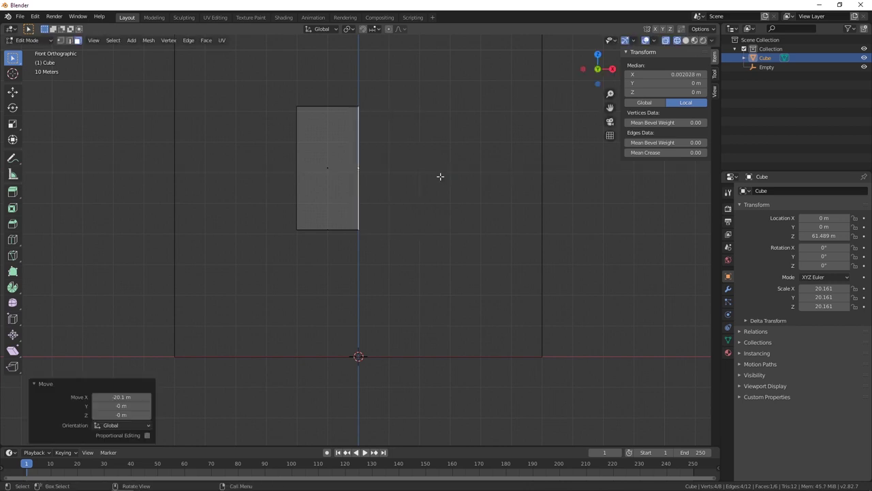
# - Delete the half cube's face on the centre plane and return the viewport to solid shading
pyautogui.moveTo(440, 178); pyautogui.dragTo(377, 193, button='middle')
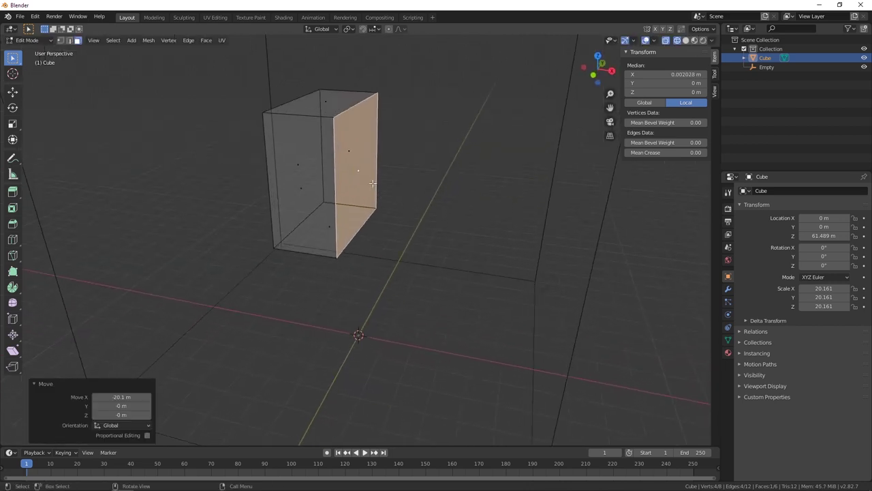
pyautogui.press('x')
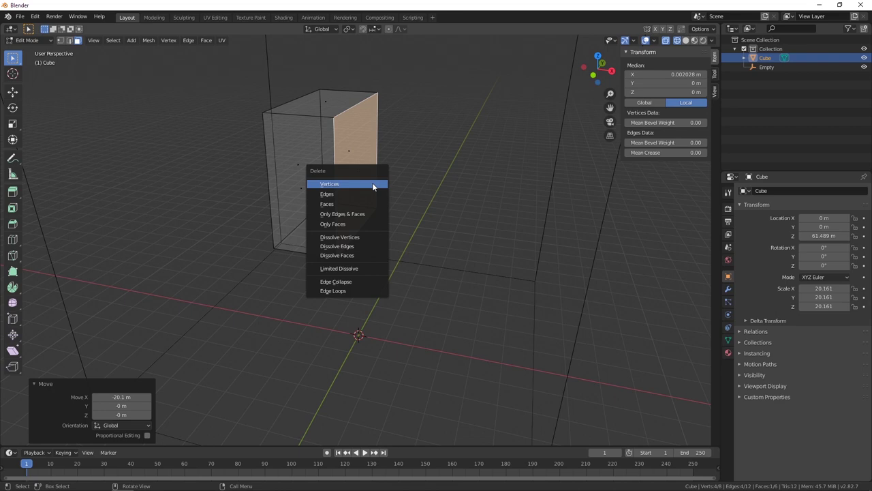
pyautogui.click(365, 208)
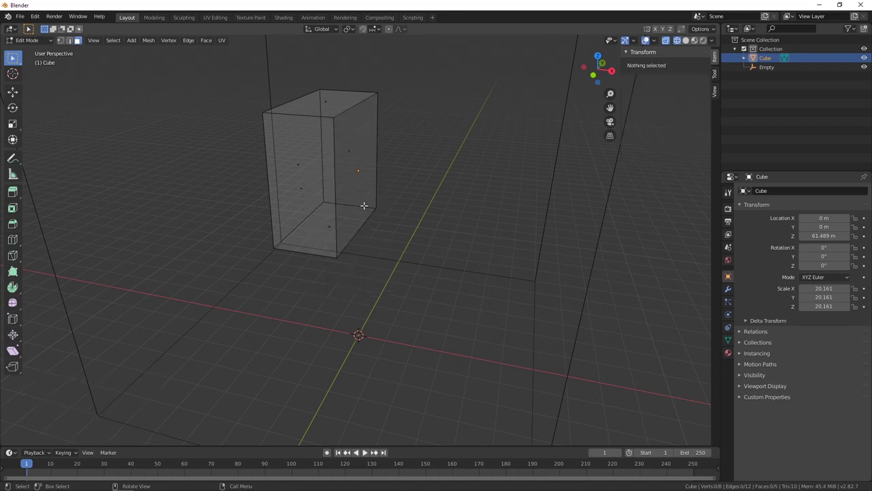
pyautogui.press('a')
pyautogui.hotkey('alt', 'a')
pyautogui.press('z')
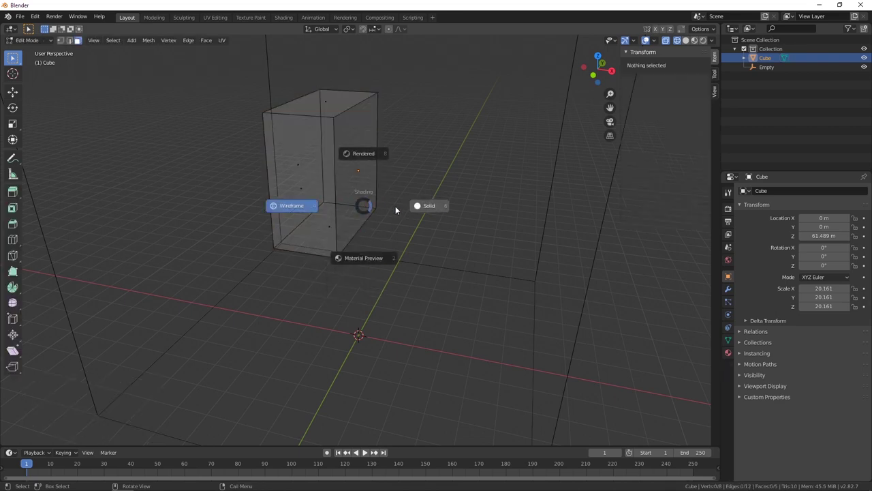
pyautogui.click(434, 211)
pyautogui.moveTo(361, 170); pyautogui.dragTo(389, 171, button='middle')
# - Try a Mirror modifier on the X axis for the half cube, check the mirrored shape and undo it
pyautogui.click(728, 289)
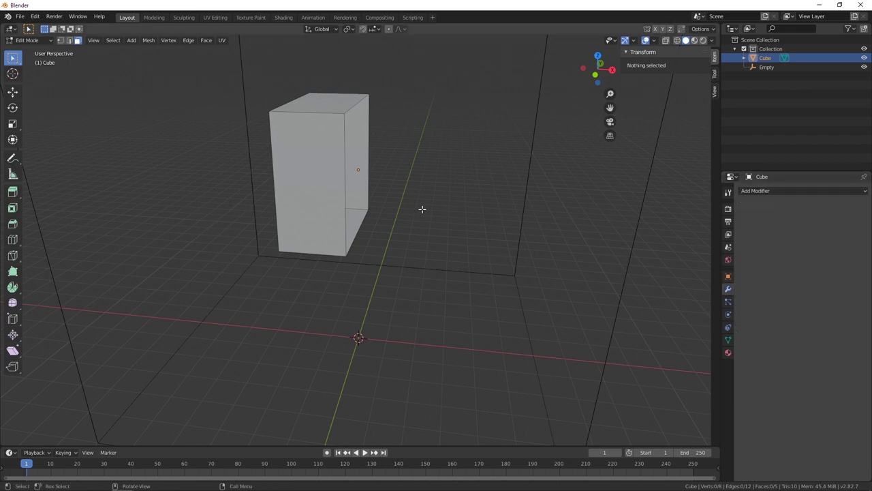
pyautogui.click(766, 191)
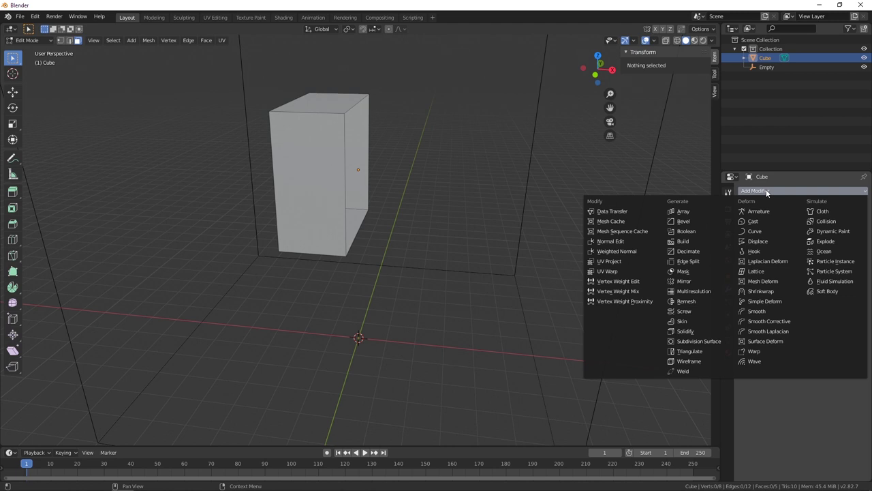
pyautogui.click(696, 280)
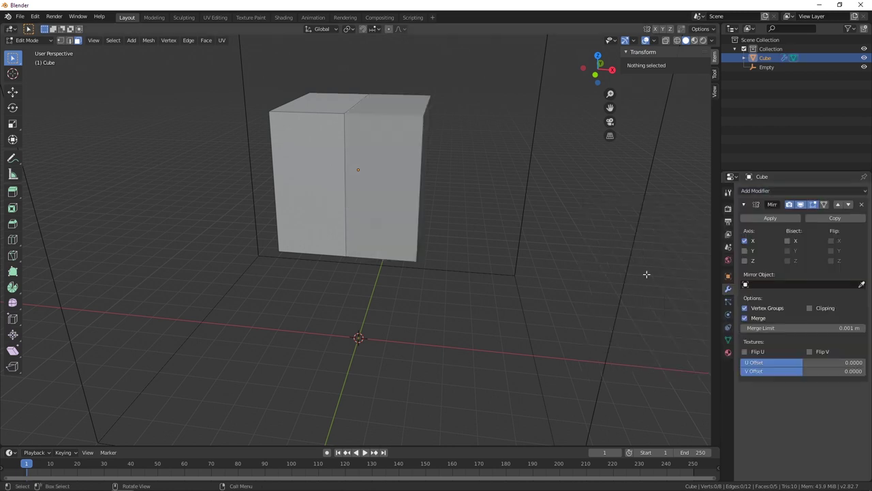
pyautogui.press('KP_1')
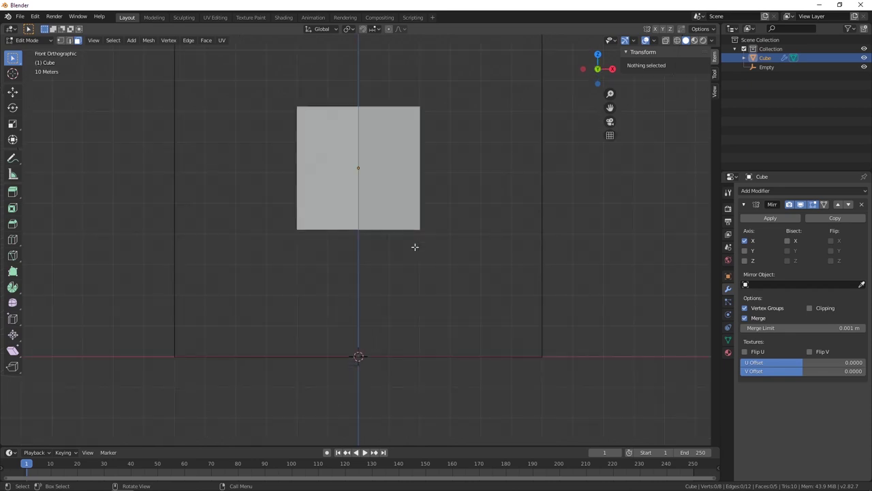
pyautogui.scroll(4, 398, 209)
pyautogui.scroll(-2, 378, 192)
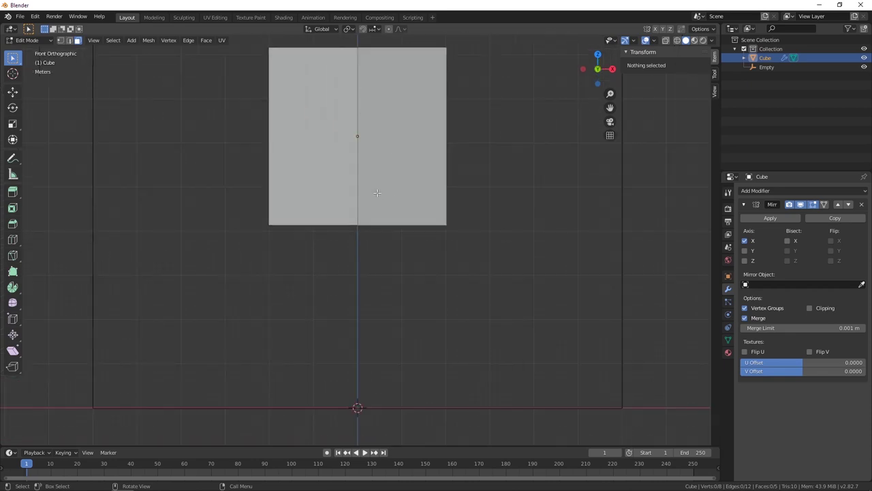
pyautogui.moveTo(378, 192); pyautogui.dragTo(366, 249, button='middle')
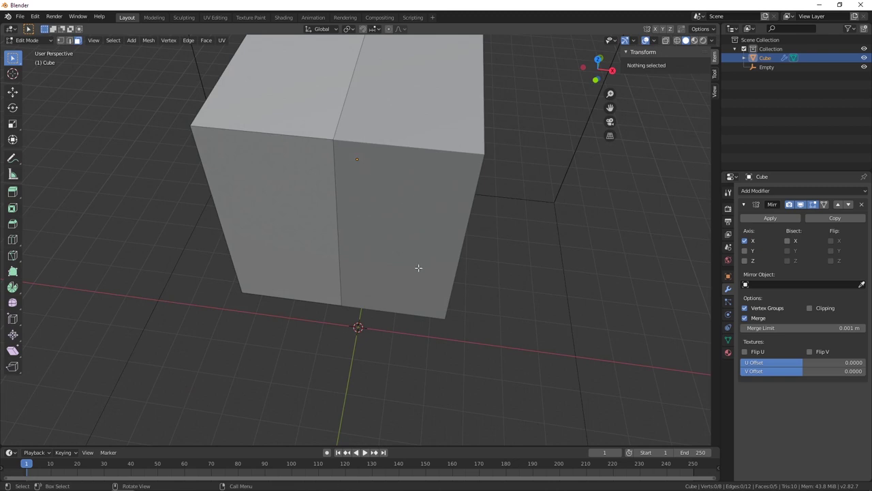
pyautogui.hotkey('ctrl', 'z')
# - Examine the half cube's open side and its origin on the centre line from the top, the front and at an angle
pyautogui.moveTo(403, 214); pyautogui.dragTo(366, 231, button='middle')
pyautogui.press('KP_7')
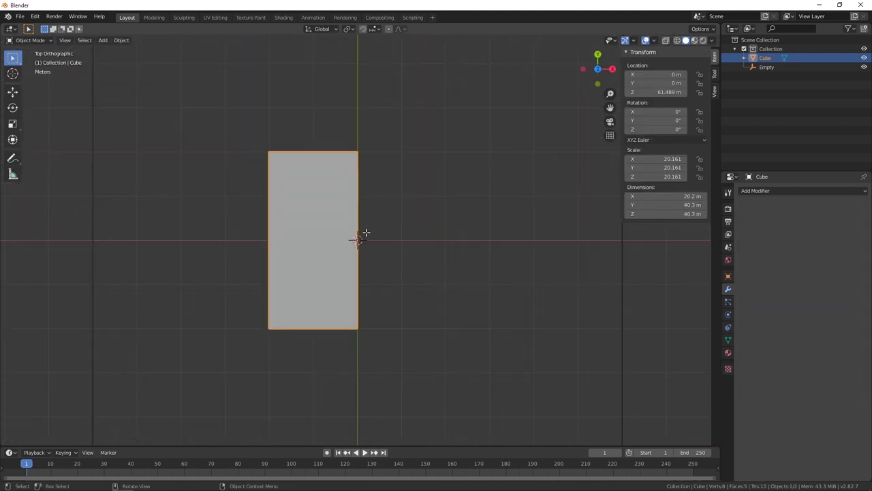
pyautogui.scroll(3, 370, 306)
pyautogui.moveTo(370, 306); pyautogui.dragTo(368, 120, button='middle')
pyautogui.scroll(4, 368, 120)
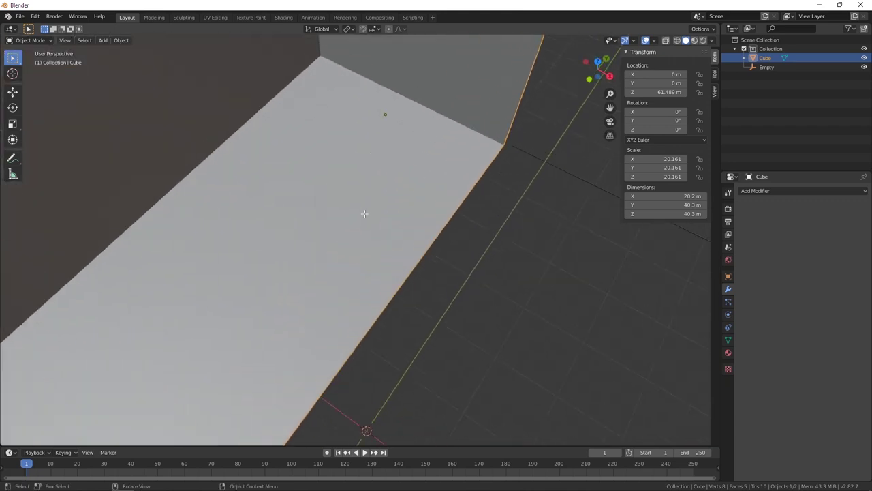
pyautogui.scroll(-4, 365, 213)
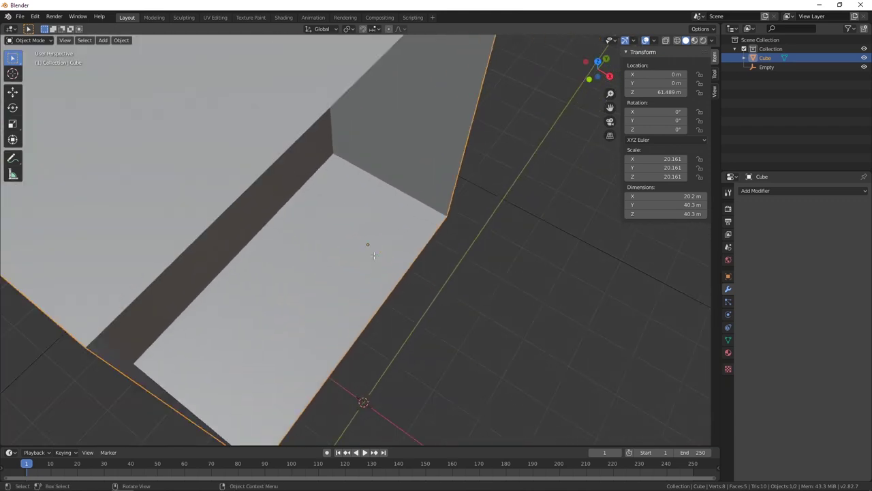
pyautogui.moveTo(329, 272); pyautogui.dragTo(353, 278, button='middle')
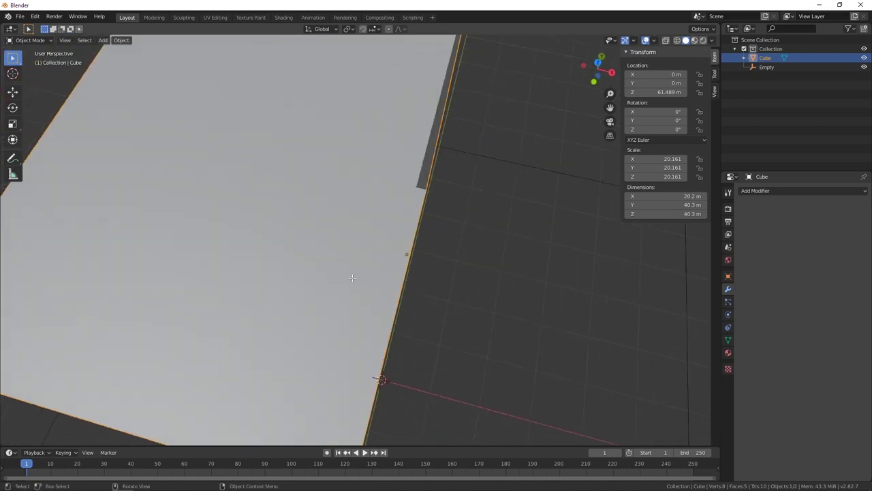
pyautogui.press('KP_7')
pyautogui.moveTo(357, 278); pyautogui.dragTo(414, 311, button='middle')
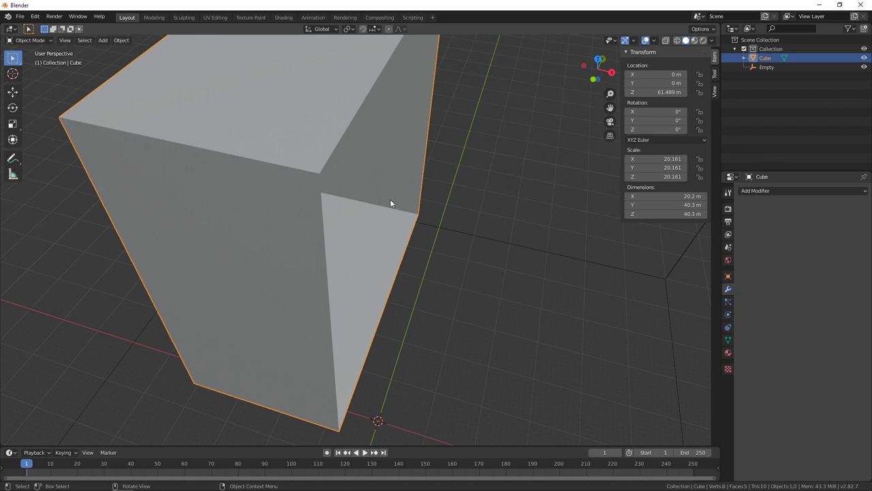
pyautogui.press('KP_1')
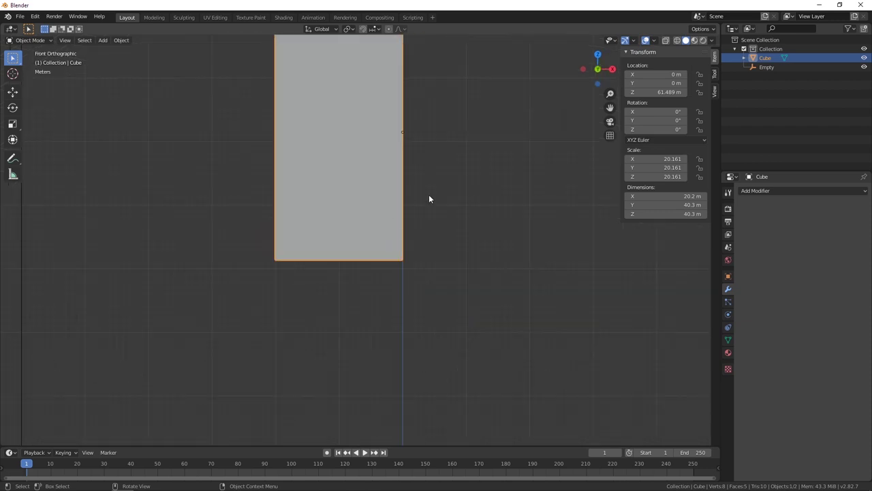
pyautogui.moveTo(429, 194); pyautogui.dragTo(413, 237, button='middle')
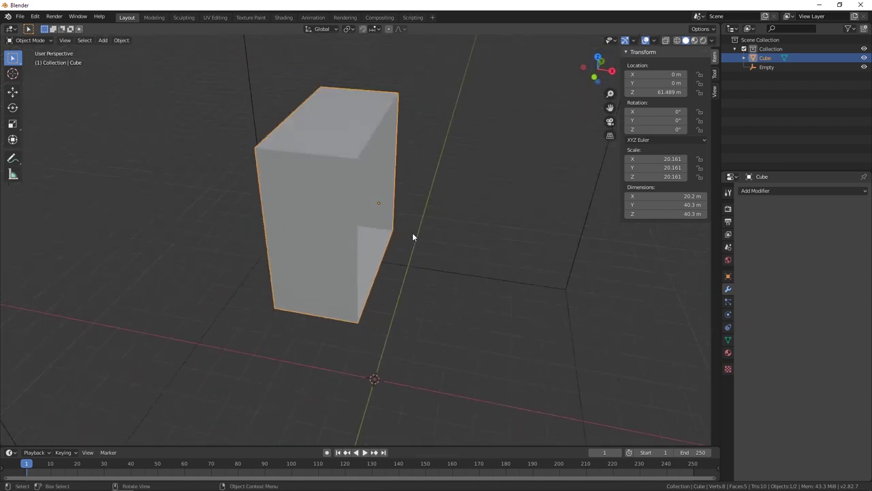
pyautogui.press('KP_1')
pyautogui.scroll(4, 417, 113)
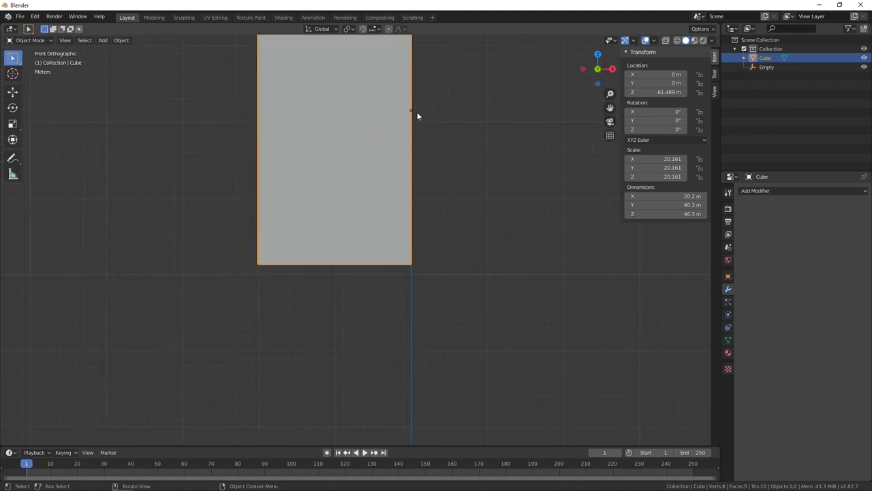
pyautogui.keyDown('shift'); pyautogui.moveTo(417, 113); pyautogui.dragTo(332, 286, button='middle'); pyautogui.keyUp('shift')
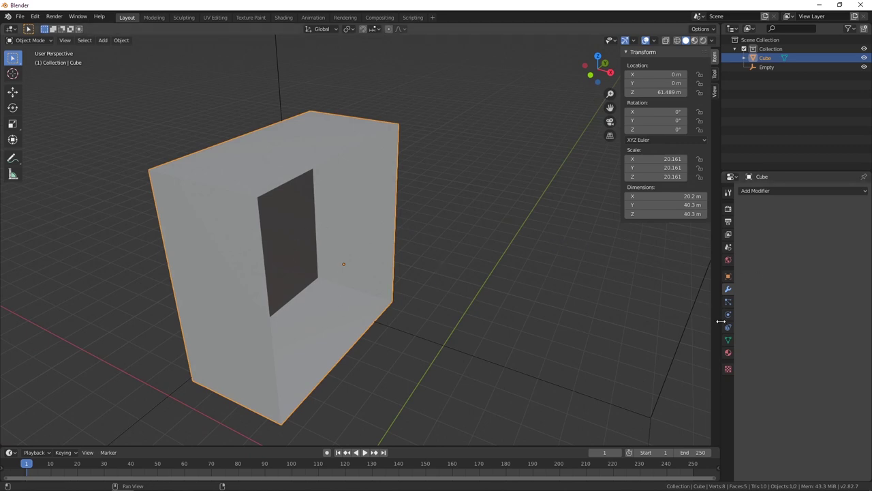
# - Add a Mirror modifier on the X axis to the half cube and view it from the front
pyautogui.click(760, 192)
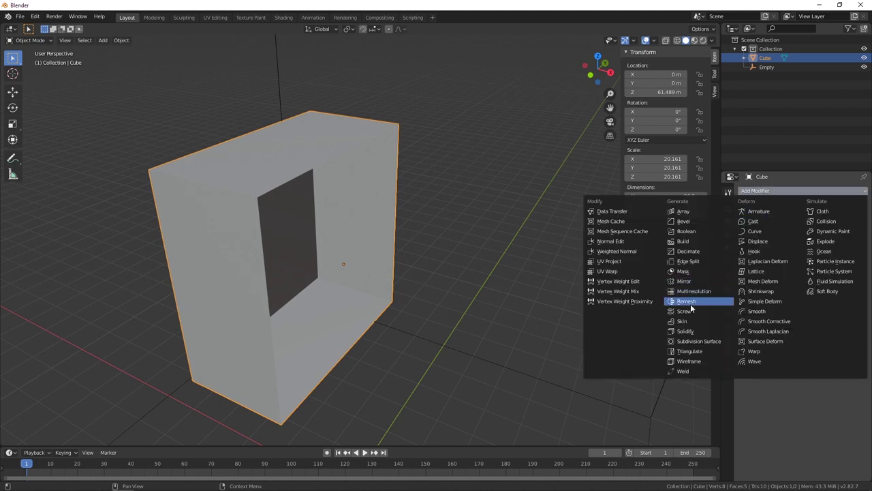
pyautogui.click(685, 281)
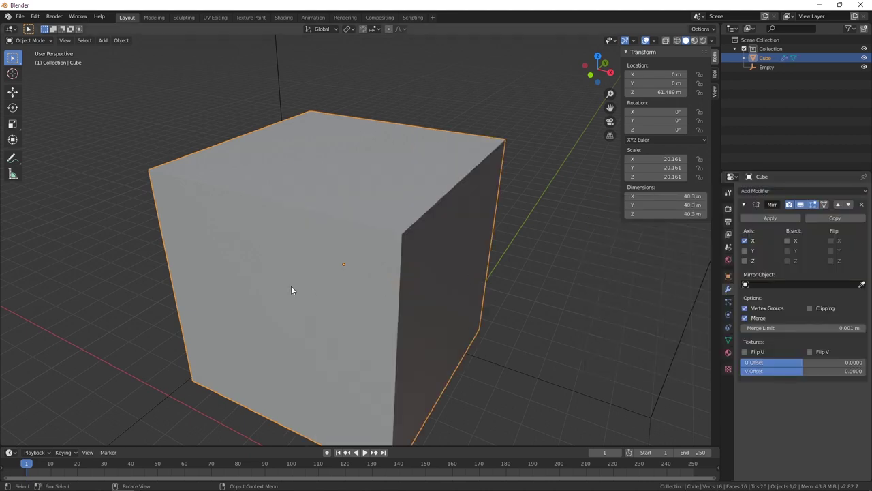
pyautogui.press('KP_1')
# - Open the mirrored cube in Edit Mode and display it with wireframe shading
pyautogui.press('Tab')
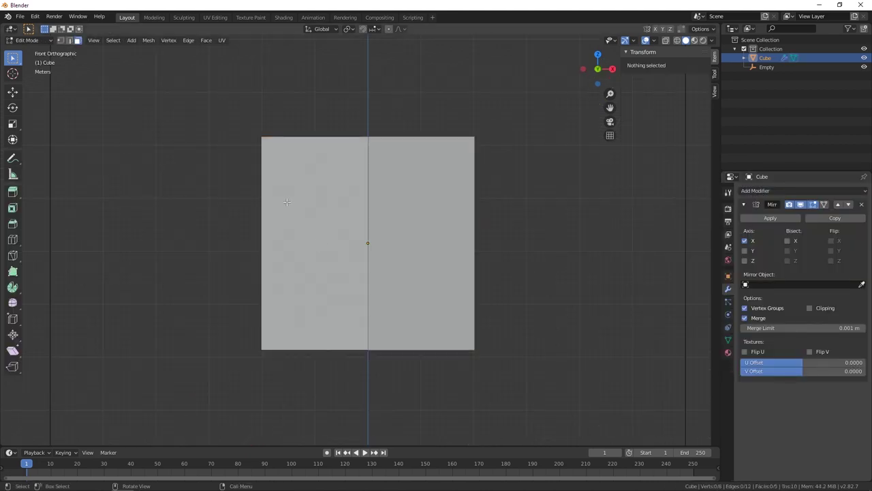
pyautogui.scroll(-1, 286, 202)
pyautogui.press('z')
pyautogui.click(273, 196)
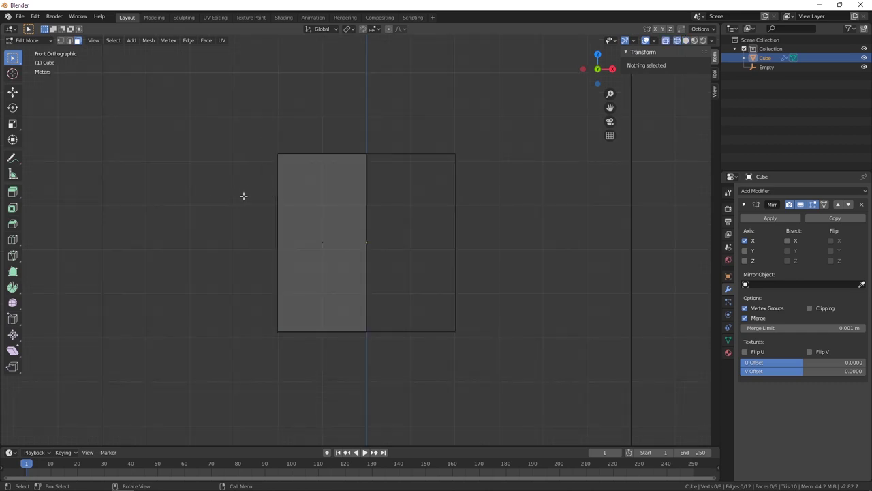
# - Inspect the mirrored mesh at an angle and try selecting a face on the open centre plane
pyautogui.moveTo(271, 198); pyautogui.dragTo(248, 223, button='middle')
pyautogui.click(342, 234)
pyautogui.click(349, 284)
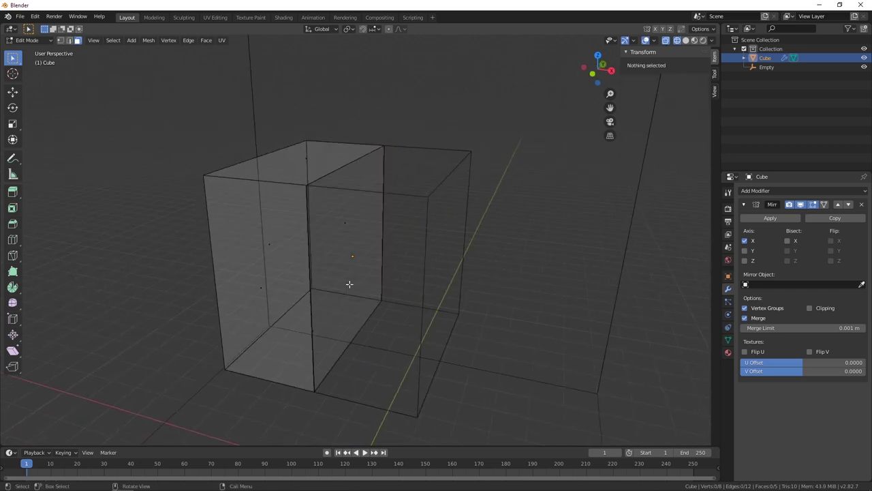
pyautogui.moveTo(217, 300); pyautogui.dragTo(293, 297, button='middle')
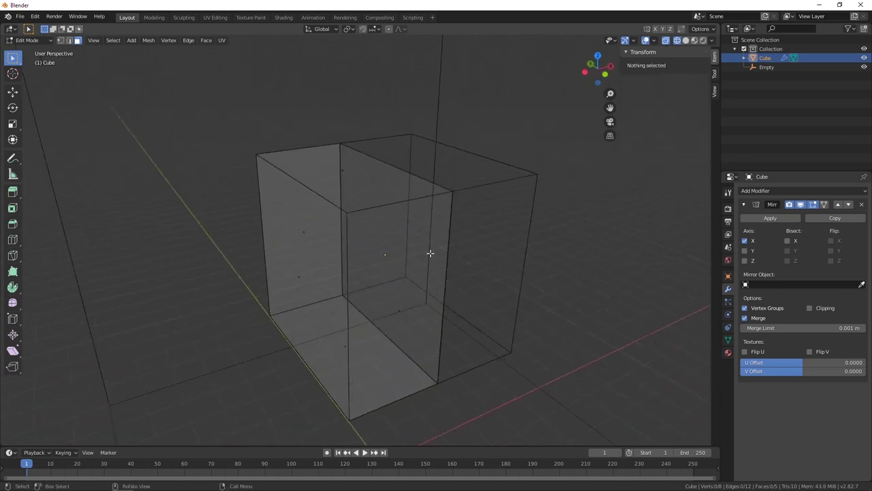
# - Select the half cube's two upper outer vertices and move them about 6.51 m down in the front view
pyautogui.moveTo(430, 253); pyautogui.dragTo(343, 253, button='middle')
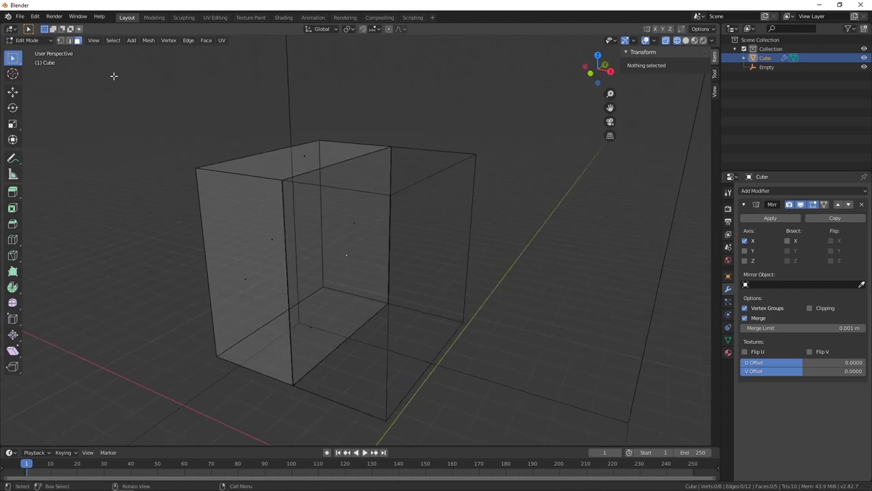
pyautogui.click(60, 41)
pyautogui.click(195, 169)
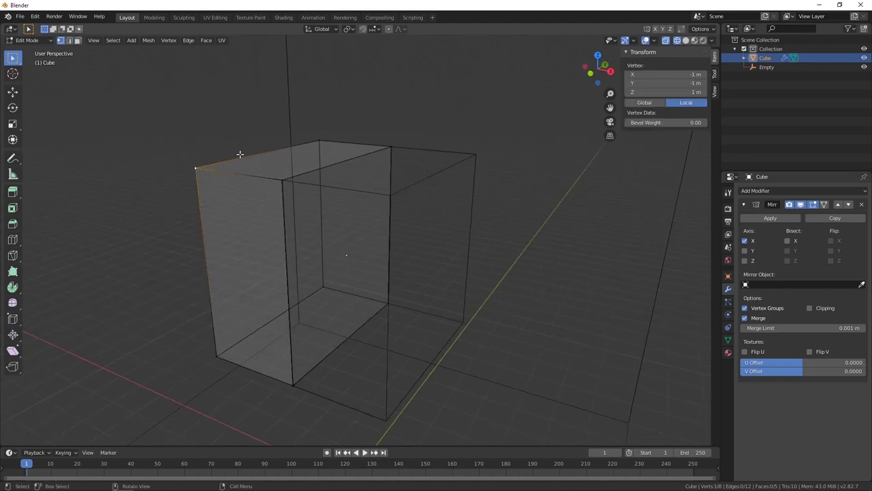
pyautogui.keyDown('shift'); pyautogui.click(319, 140); pyautogui.keyUp('shift')
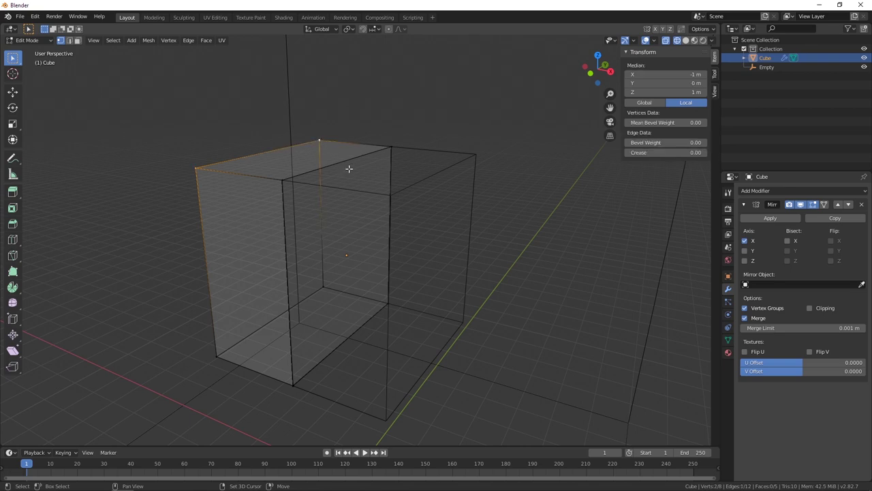
pyautogui.press('KP_1')
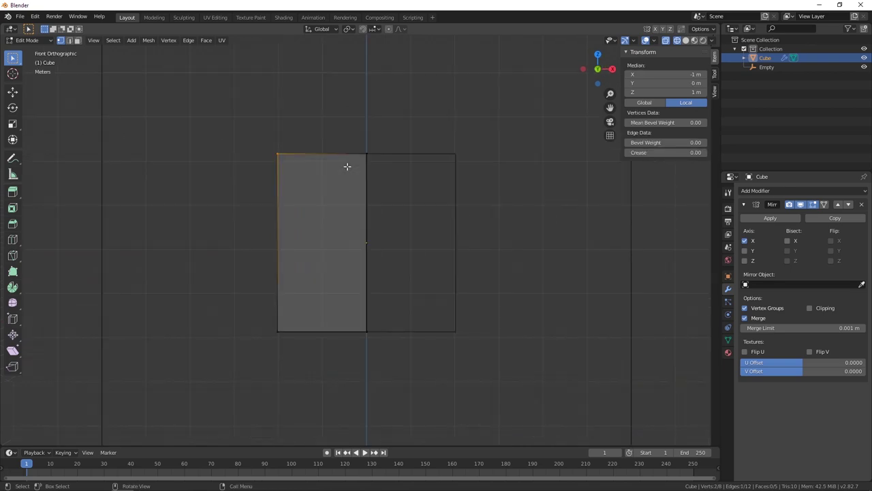
pyautogui.scroll(2, 346, 161)
pyautogui.press('g')
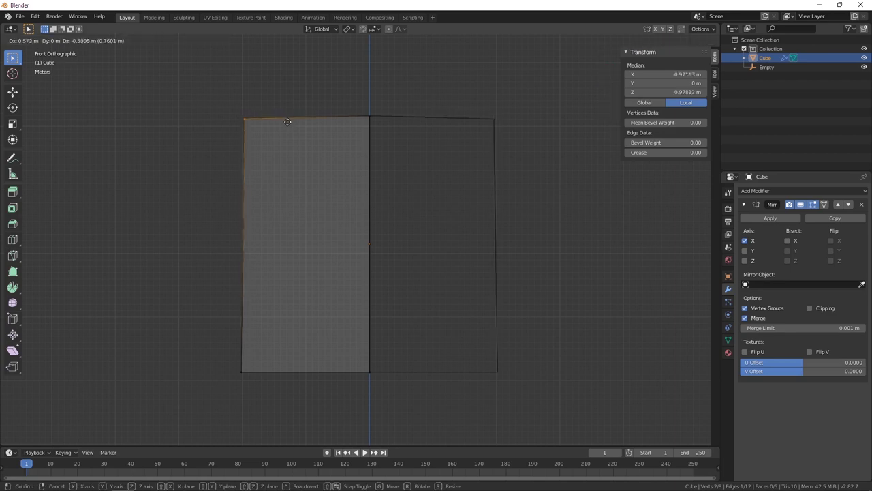
pyautogui.click(282, 158)
# - Examine the mirrored mesh's seam along the centre plane close up and at an angle
pyautogui.moveTo(405, 111); pyautogui.dragTo(389, 158, button='middle')
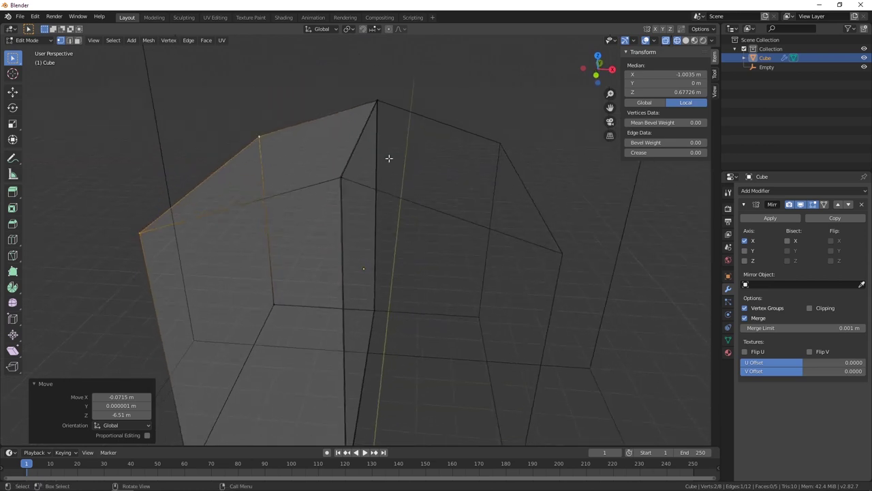
pyautogui.scroll(4, 348, 185)
pyautogui.moveTo(349, 185); pyautogui.dragTo(368, 230, button='middle')
pyautogui.keyDown('shift'); pyautogui.moveTo(382, 187); pyautogui.dragTo(379, 212, button='middle'); pyautogui.keyUp('shift')
pyautogui.moveTo(477, 278); pyautogui.dragTo(427, 266, button='middle')
pyautogui.scroll(3, 296, 307)
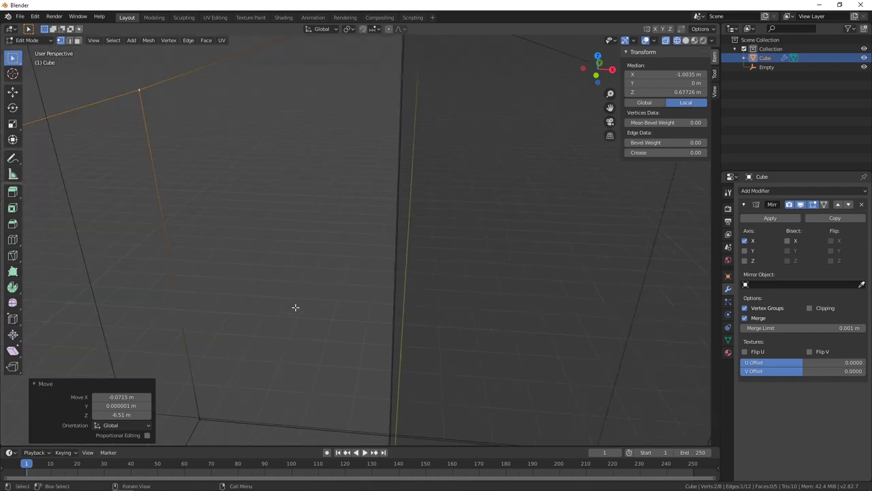
pyautogui.scroll(-3, 295, 307)
pyautogui.moveTo(296, 307); pyautogui.dragTo(315, 290, button='middle')
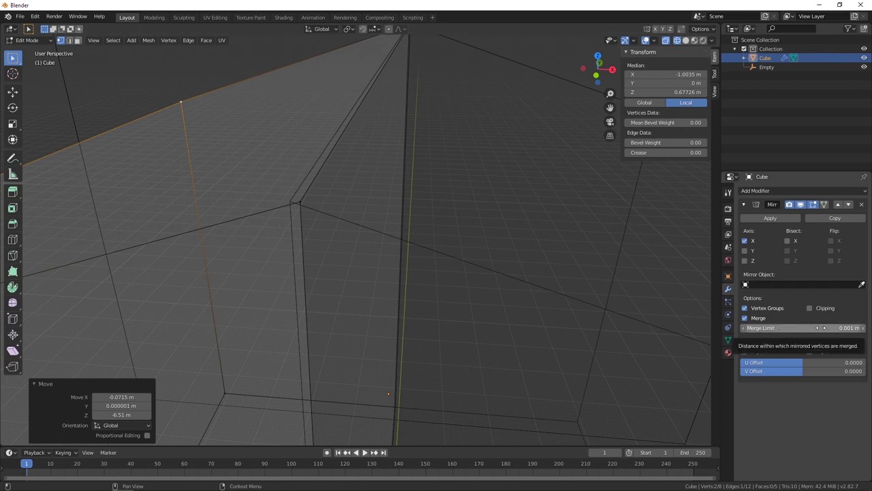
# - Raise the Mirror modifier's merge limit to 0.317 m and select the entire half mesh in the front view
pyautogui.moveTo(787, 328); pyautogui.dragTo(818, 327)
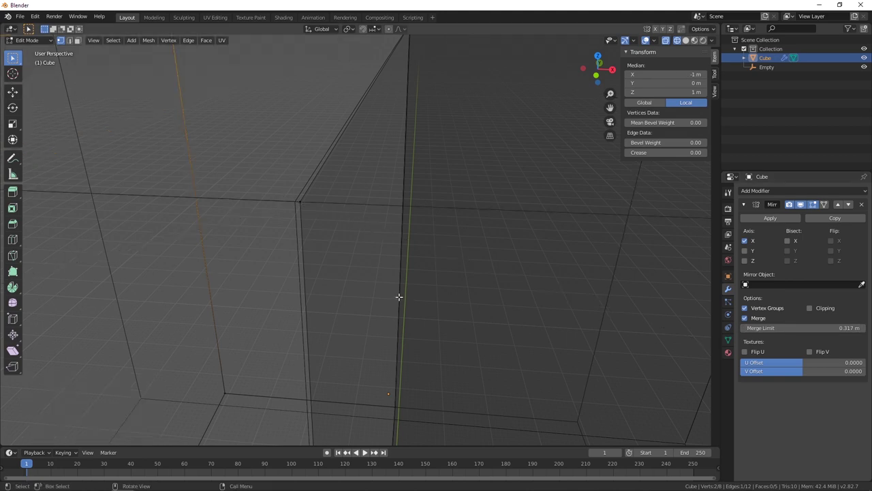
pyautogui.press('KP_1')
pyautogui.scroll(-2, 397, 296)
pyautogui.press('a')
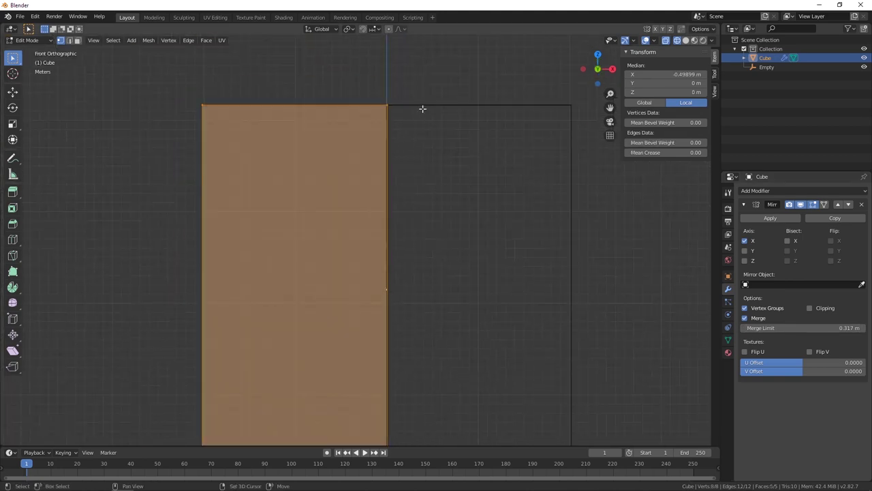
# - Inspect which side of the mirrored mesh is selectable by selecting and deselecting all of it at an angle
pyautogui.moveTo(423, 109); pyautogui.dragTo(306, 243, button='middle')
pyautogui.hotkey('alt', 'a')
pyautogui.press('a')
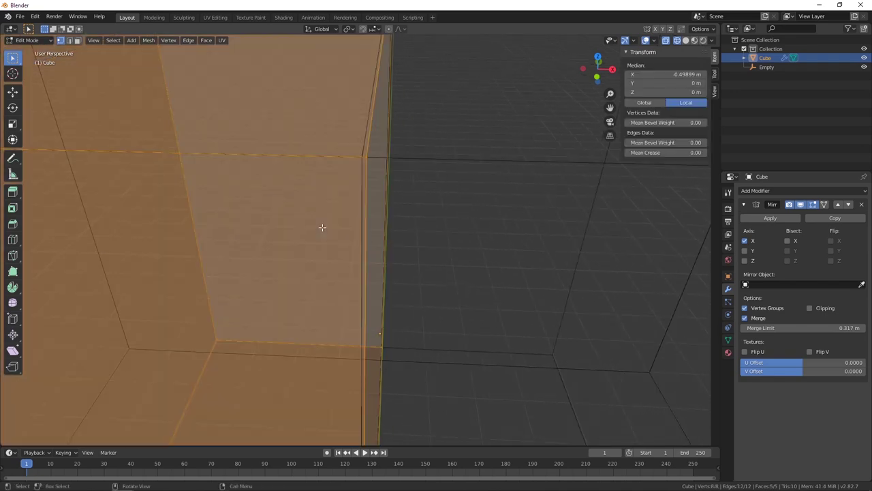
pyautogui.hotkey('alt', 'a')
pyautogui.scroll(-3, 322, 227)
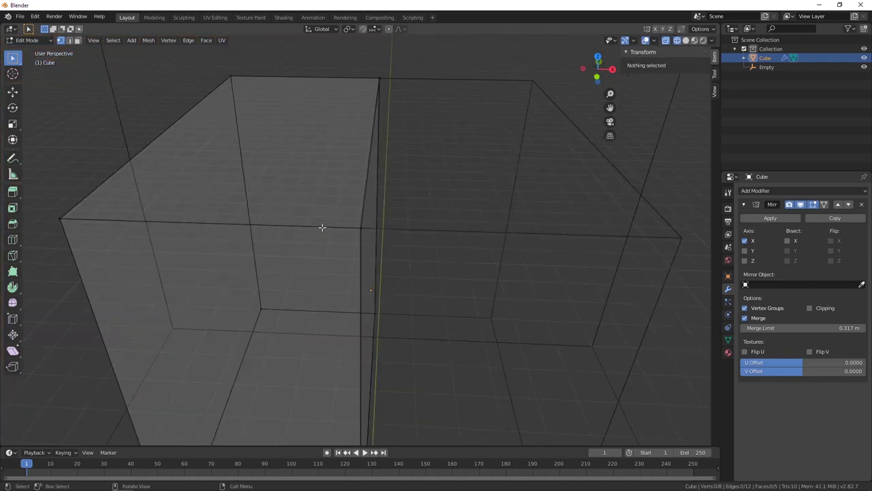
pyautogui.press('a')
pyautogui.hotkey('alt', 'a')
# - Select the entire half mesh and move it about -0.037 m along the X axis
pyautogui.press('a')
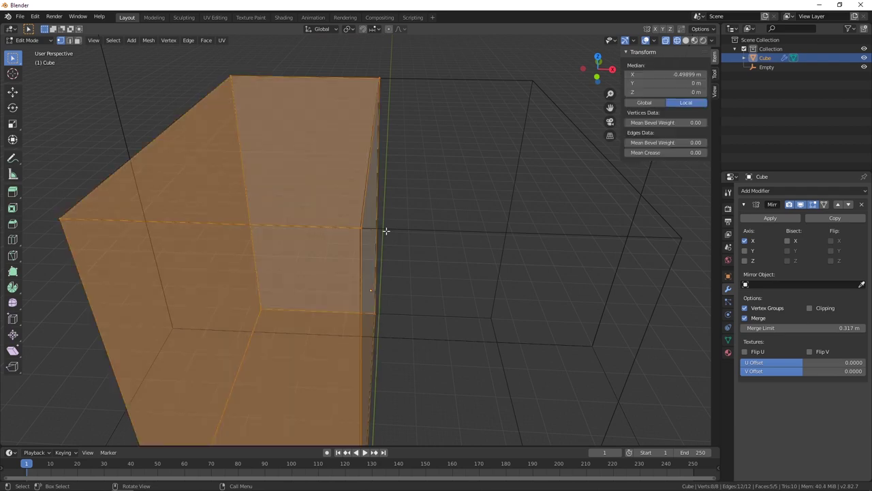
pyautogui.scroll(3, 420, 238)
pyautogui.press('g')
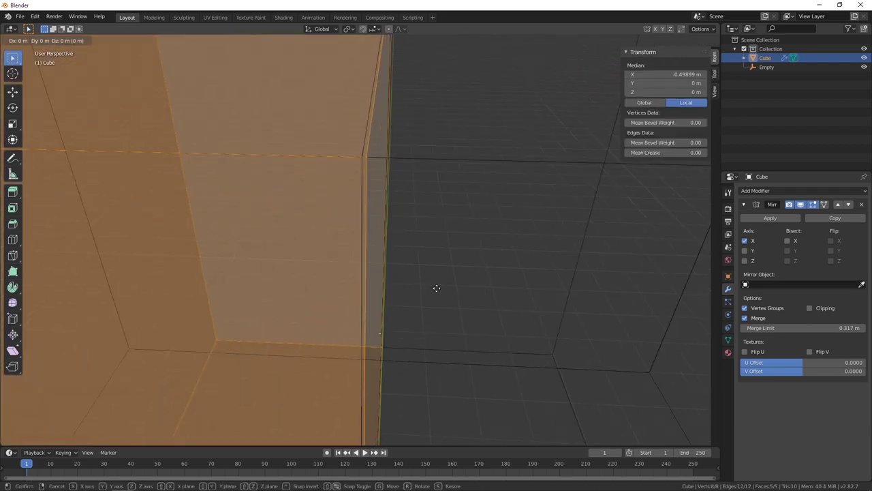
pyautogui.press('x')
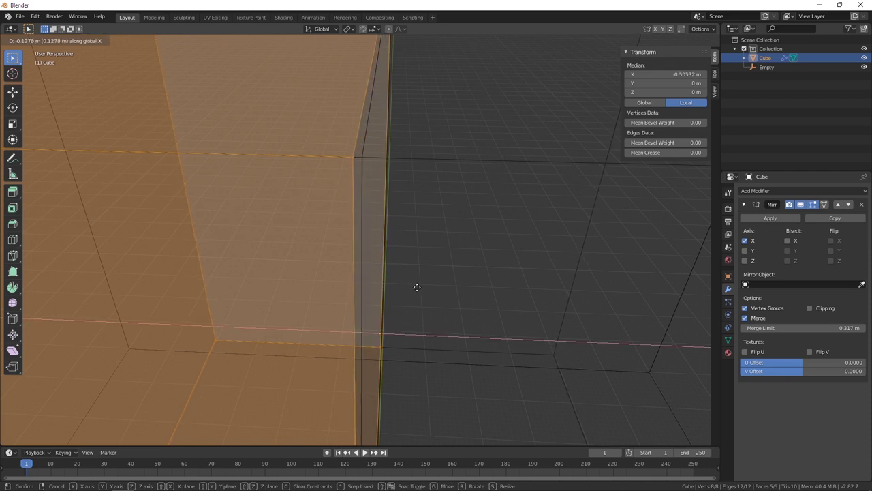
pyautogui.click(430, 285)
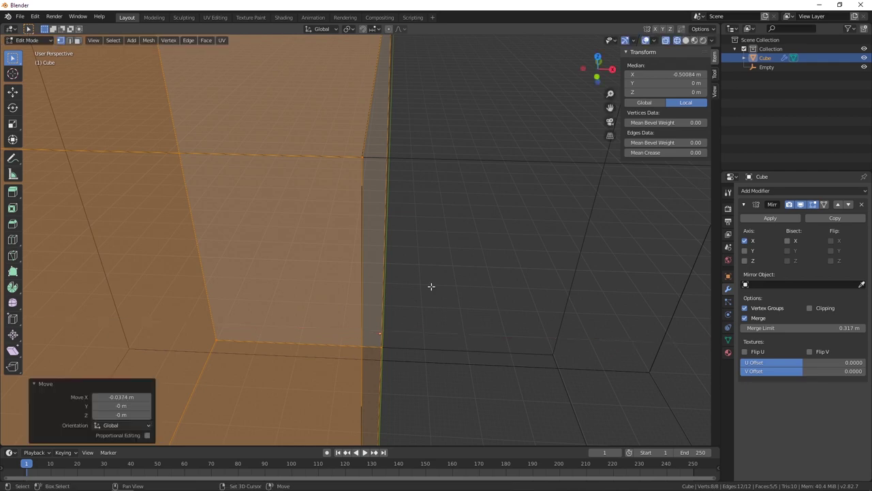
# - Set the Mirror modifier's merge limit to 0.396 m after checking the mesh in Object Mode
pyautogui.press('Tab')
pyautogui.moveTo(431, 291)
pyautogui.mouseDown(button='middle')
pyautogui.moveTo(416, 293)
pyautogui.moveTo(423, 286)
pyautogui.mouseUp(button='middle')
pyautogui.press('Tab')
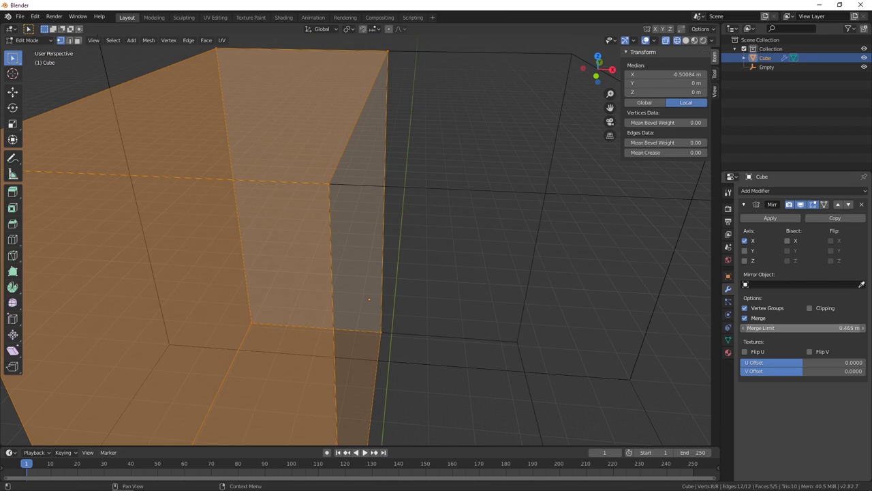
pyautogui.moveTo(805, 327); pyautogui.dragTo(783, 328)
pyautogui.scroll(-8, 463, 250)
# - Display the mirrored cube with solid shading in Object Mode and reopen it in Edit Mode
pyautogui.press('Tab')
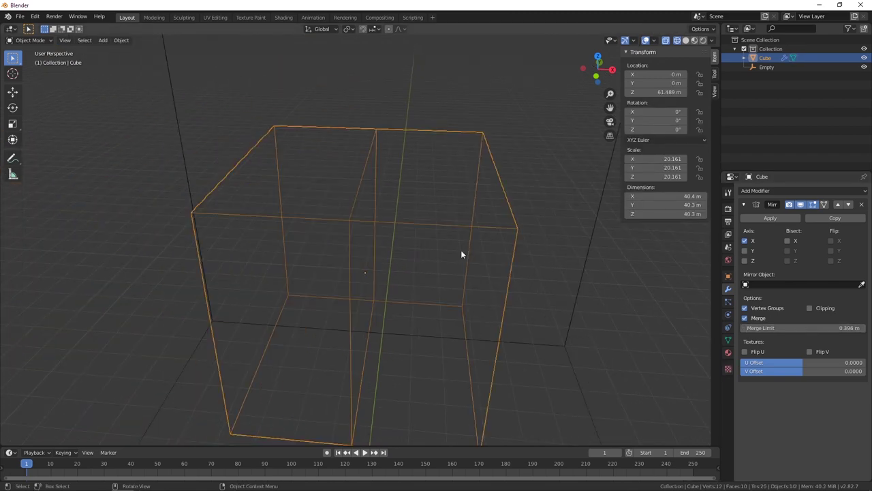
pyautogui.press('KP_1')
pyautogui.press('z')
pyautogui.click(531, 249)
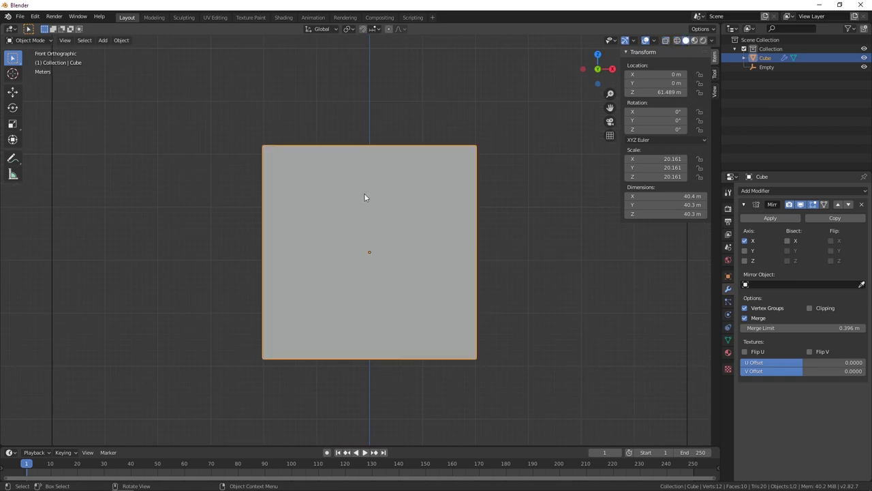
pyautogui.moveTo(364, 193); pyautogui.dragTo(360, 214, button='middle')
pyautogui.press('Tab')
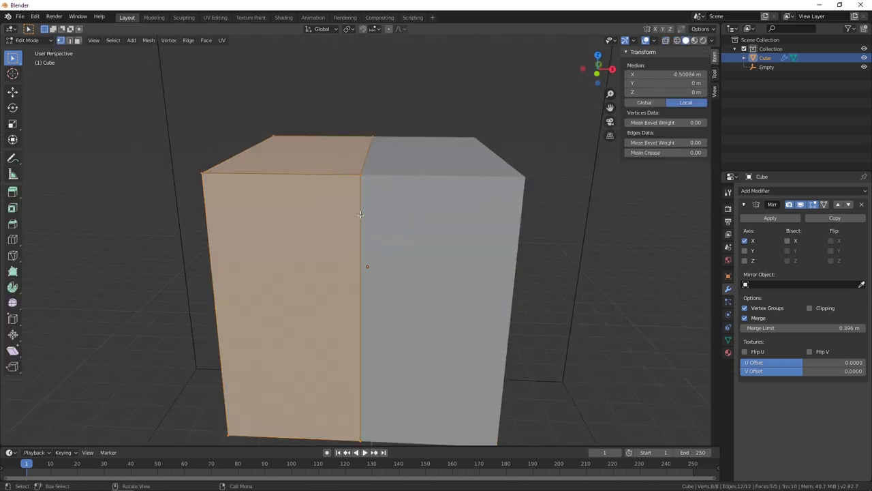
# - Move the half cube's two upper outer vertices about 1.2 m inward and 9.44 m down in the front view
pyautogui.click(203, 176)
pyautogui.keyDown('shift'); pyautogui.click(263, 136); pyautogui.keyUp('shift')
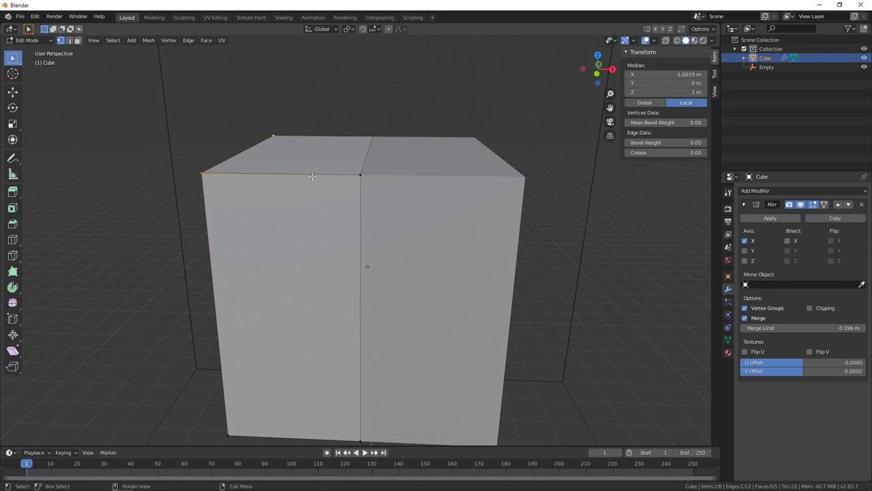
pyautogui.press('KP_1')
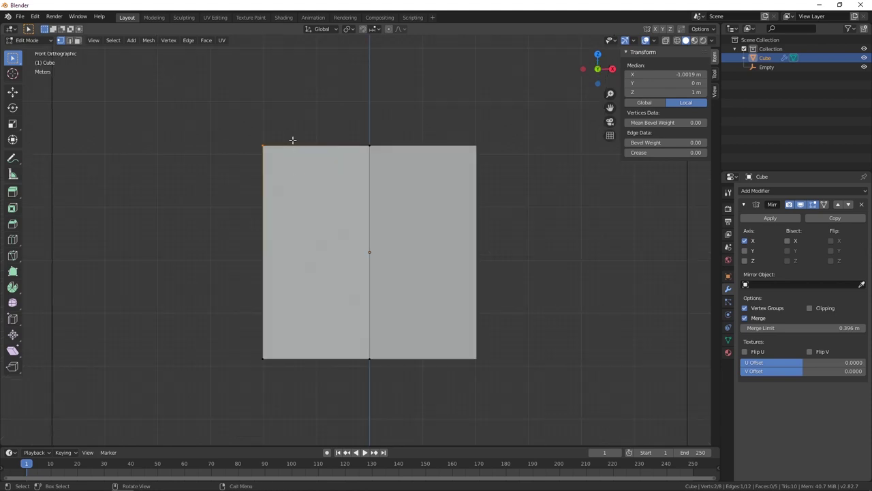
pyautogui.press('g')
pyautogui.click(299, 190)
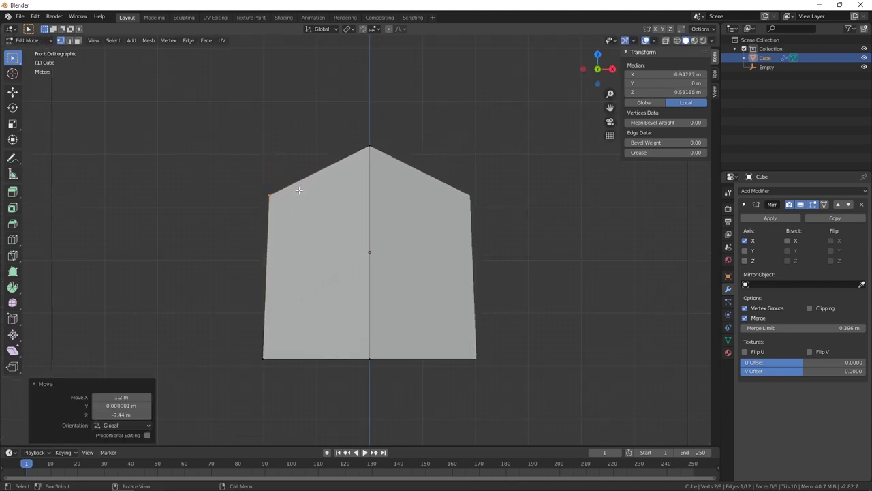
# - Move the half cube's two lower outer vertices about 4.55 m inward and 4.55 m up in the front view
pyautogui.moveTo(300, 190); pyautogui.dragTo(286, 402, button='middle')
pyautogui.click(256, 338)
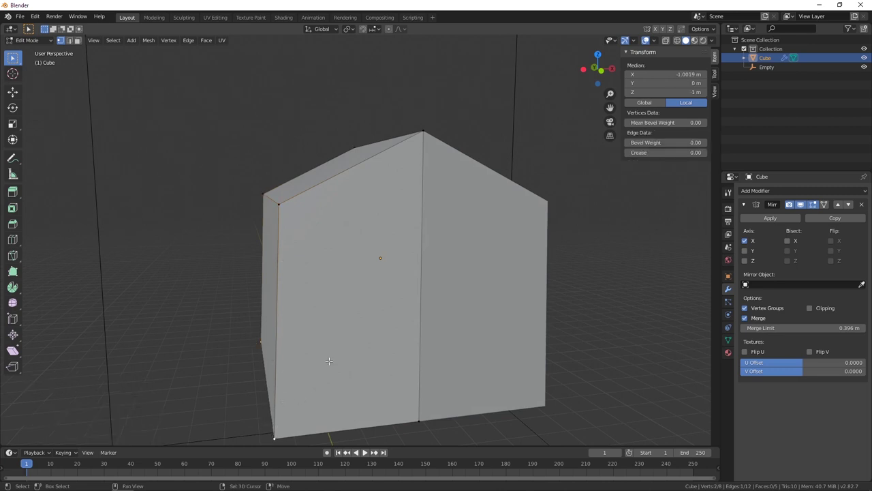
pyautogui.press('KP_1')
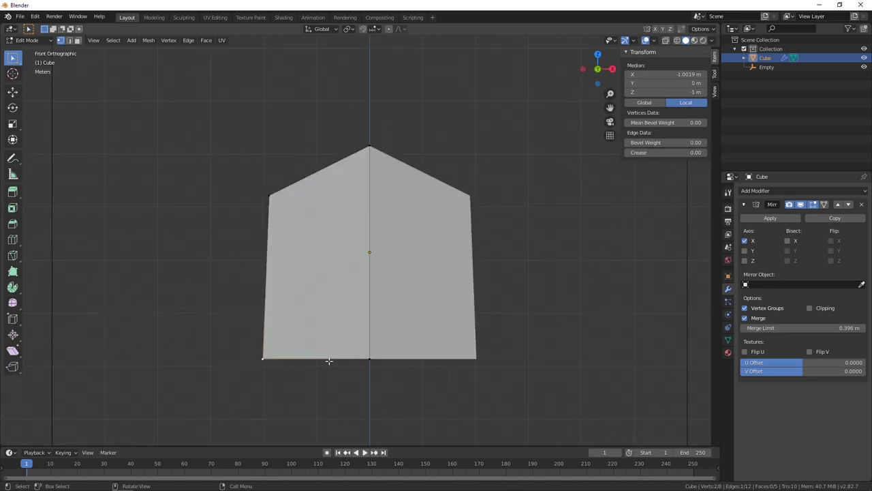
pyautogui.press('g')
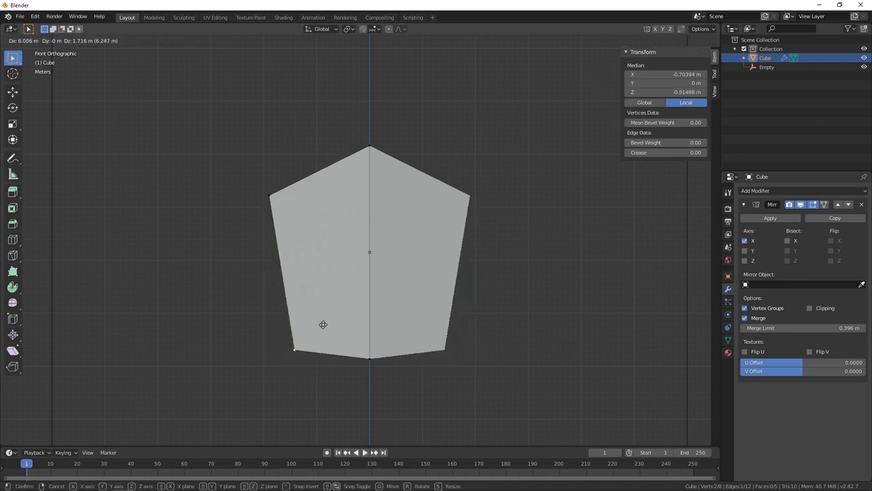
pyautogui.click(315, 320)
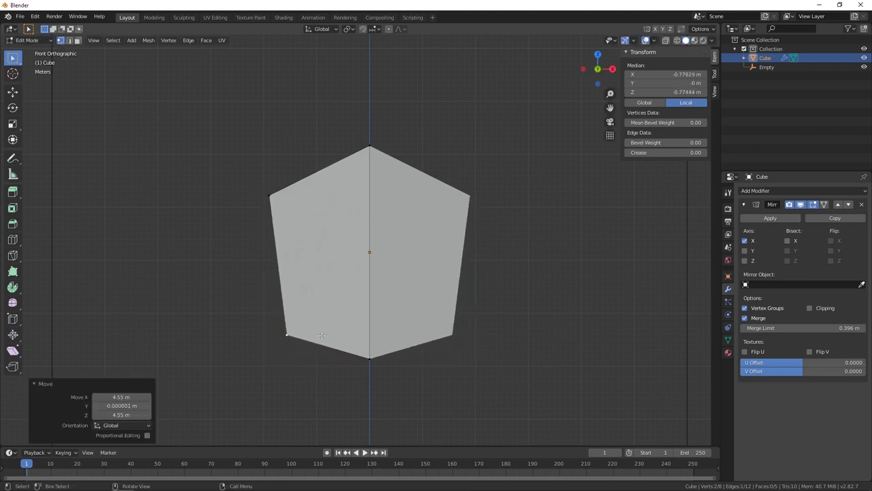
# - Extrude the half mesh's slanted underside face about 28.3 m along its normal to form mirrored legs
pyautogui.moveTo(322, 335); pyautogui.dragTo(322, 314, button='middle')
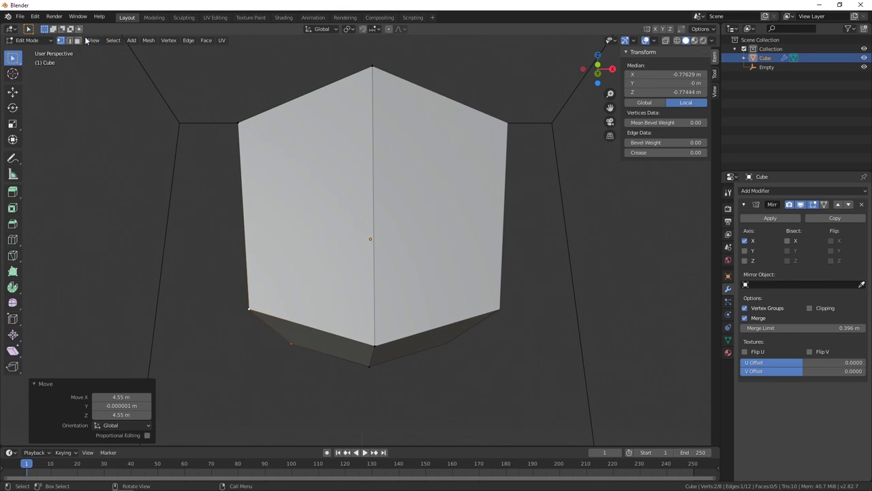
pyautogui.click(78, 40)
pyautogui.click(319, 339)
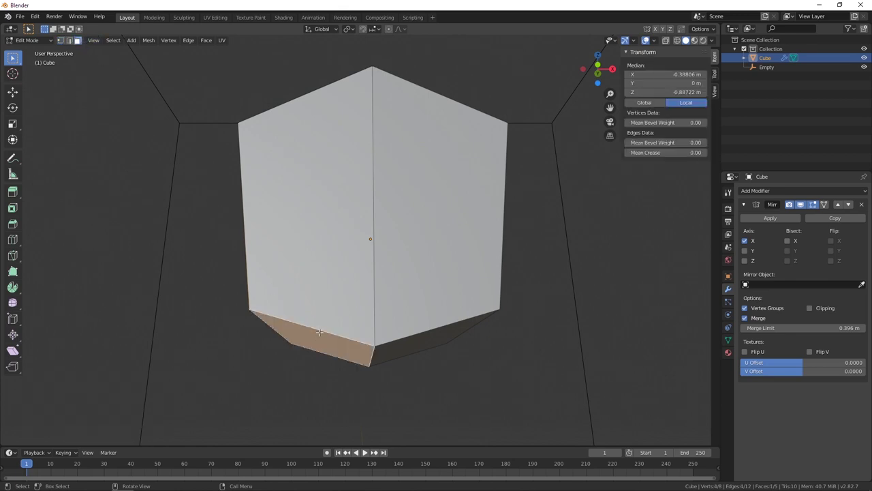
pyautogui.press('KP_1')
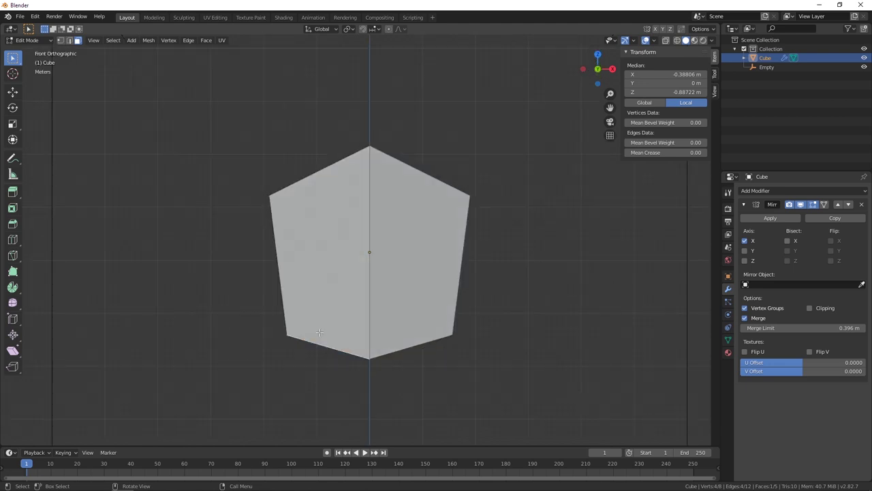
pyautogui.keyDown('shift'); pyautogui.moveTo(311, 280); pyautogui.dragTo(300, 254, button='middle'); pyautogui.keyUp('shift')
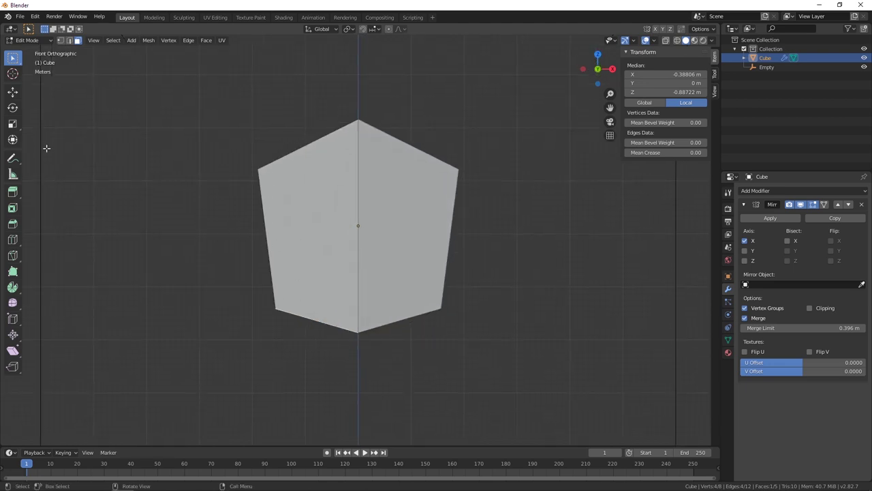
pyautogui.click(16, 194)
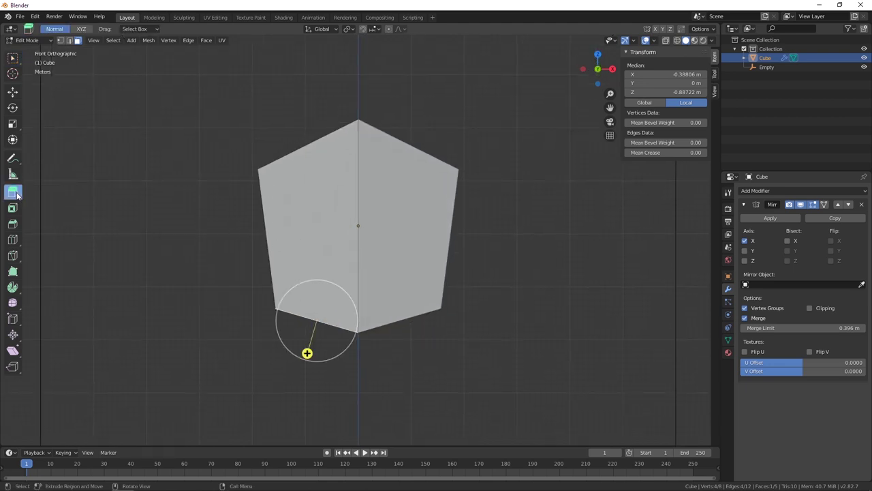
pyautogui.moveTo(306, 353); pyautogui.dragTo(274, 477)
# - Move the extruded leg's end face about 5.06 m toward the centre and 11.6 m up in the front view
pyautogui.keyDown('shift'); pyautogui.moveTo(332, 182); pyautogui.dragTo(314, 73, button='middle'); pyautogui.keyUp('shift')
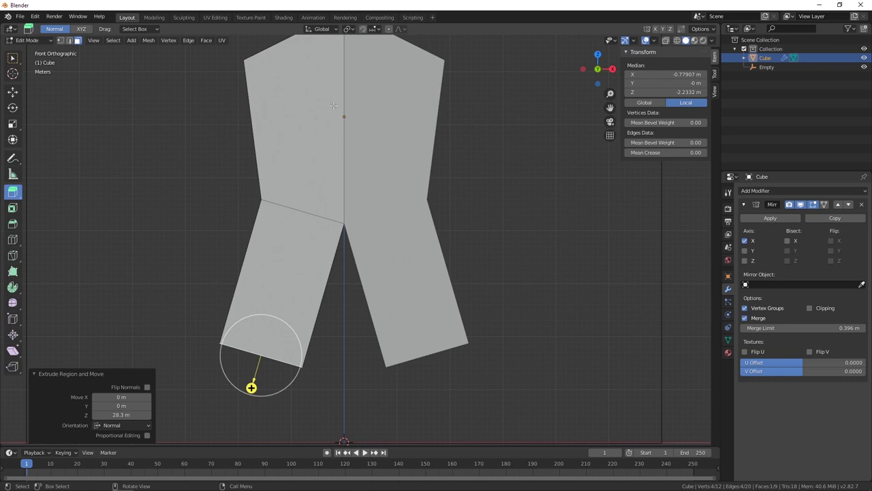
pyautogui.click(12, 57)
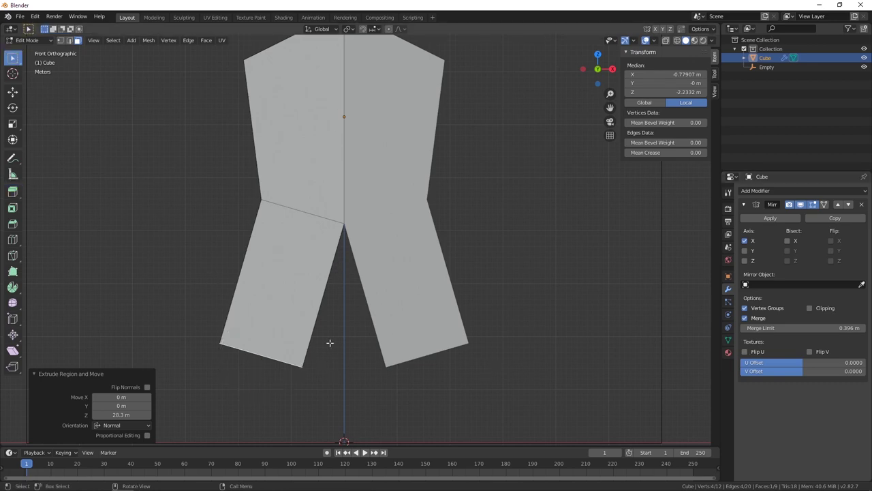
pyautogui.press('KP_5')
pyautogui.press('KP_5')
pyautogui.press('g')
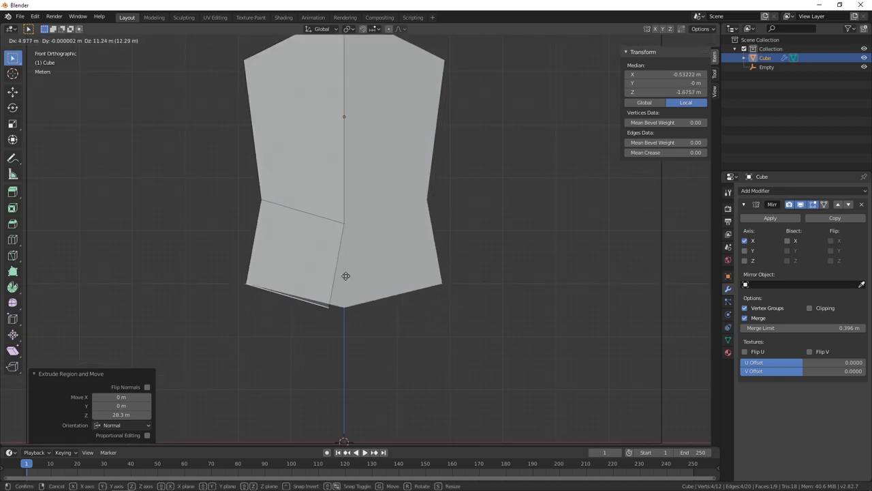
pyautogui.click(346, 275)
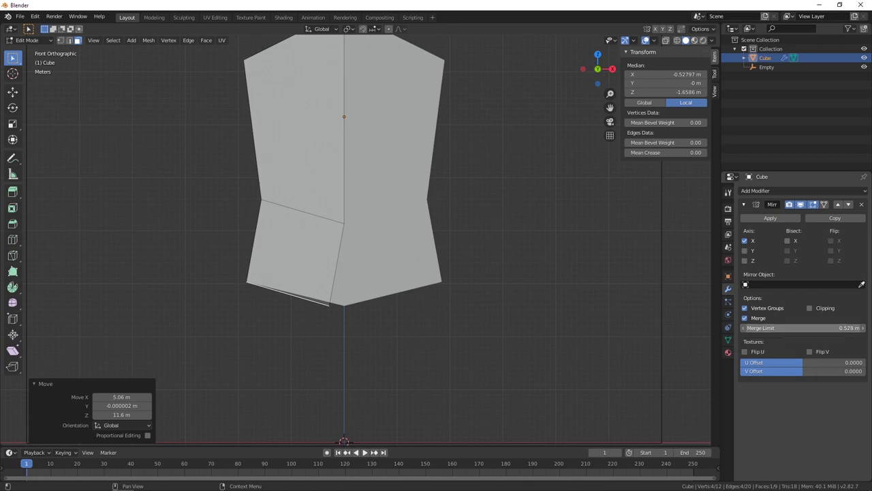
# - Reduce the Mirror modifier's Merge Limit to 0.209 m and inspect the gap between the legs from several angles
pyautogui.moveTo(805, 327); pyautogui.dragTo(794, 327)
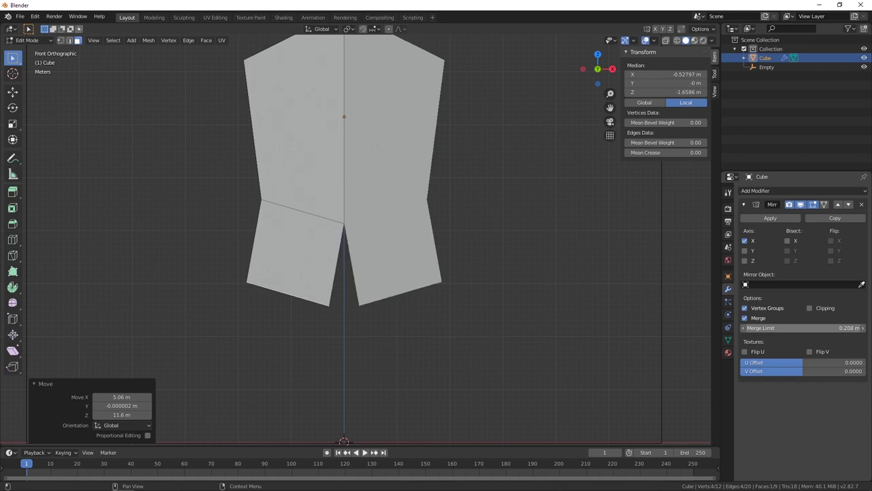
pyautogui.moveTo(794, 328); pyautogui.dragTo(796, 328)
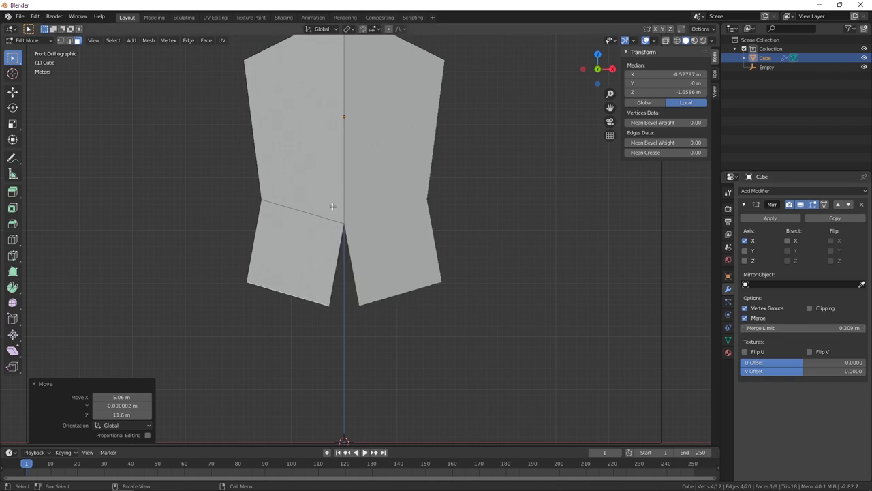
pyautogui.moveTo(347, 143); pyautogui.dragTo(346, 312, button='middle')
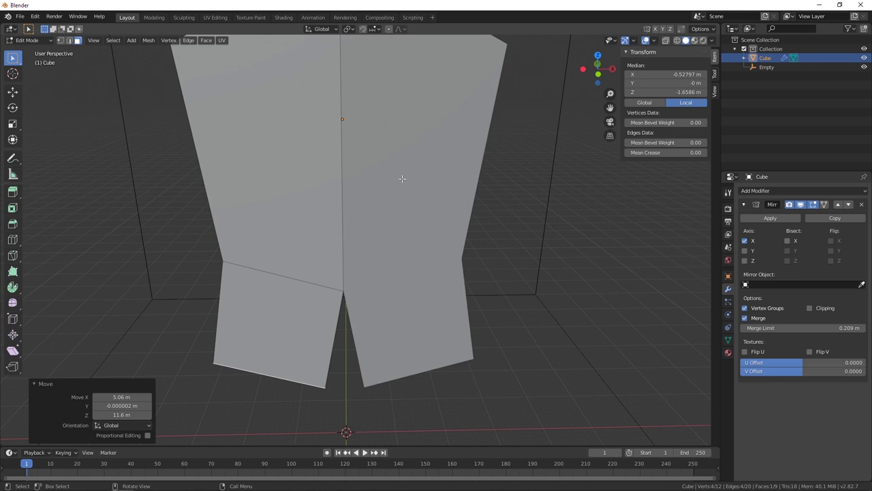
pyautogui.moveTo(402, 179); pyautogui.dragTo(379, 213, button='middle')
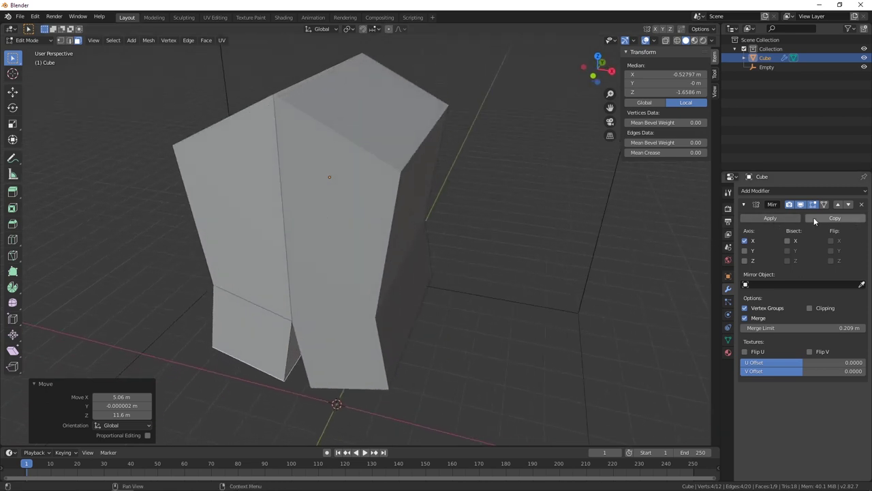
# - Rotate the leg's end face about -14.9° in the front view to make it nearly horizontal
pyautogui.press('KP_1')
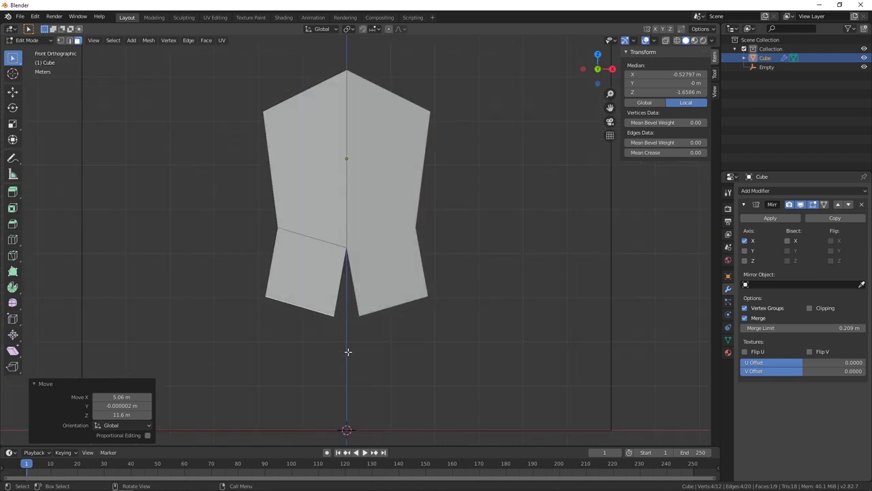
pyautogui.press('r')
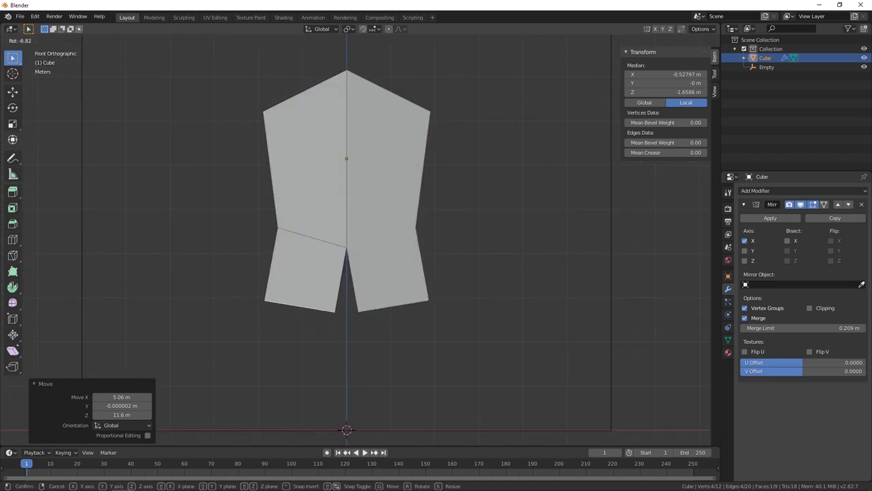
pyautogui.press('Escape')
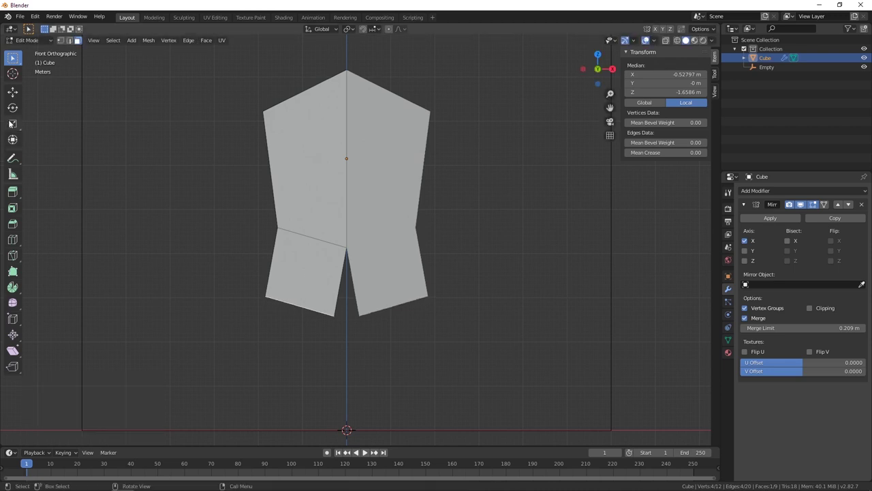
pyautogui.press('r')
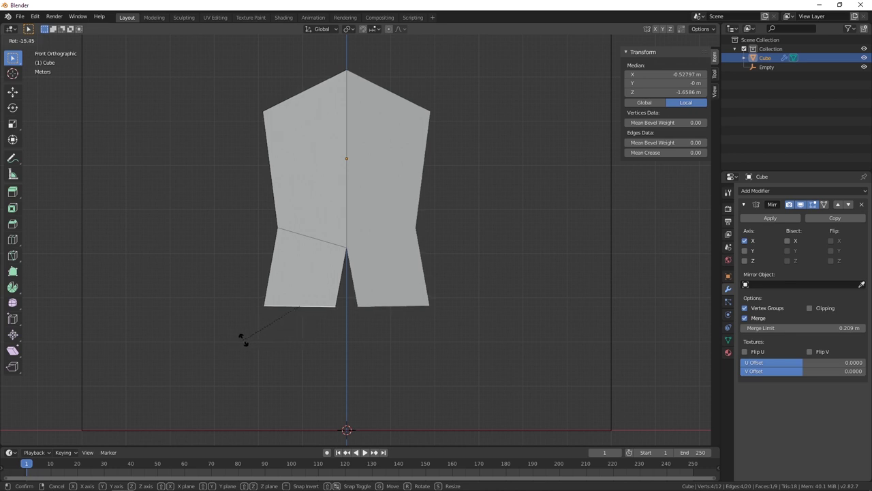
pyautogui.click(208, 327)
pyautogui.scroll(-1, 373, 334)
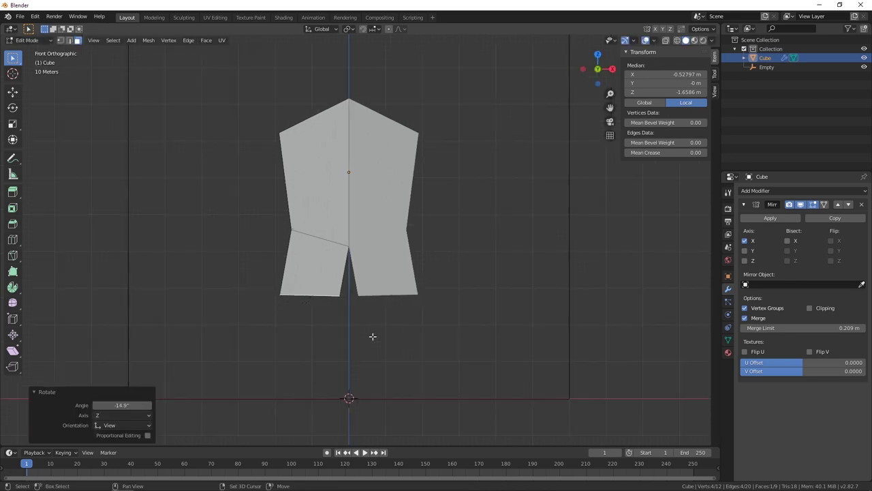
# - Scale the leg's end face to about 0.576 along X and rotate it about -1.72° to level it
pyautogui.scroll(3, 373, 336)
pyautogui.press('s')
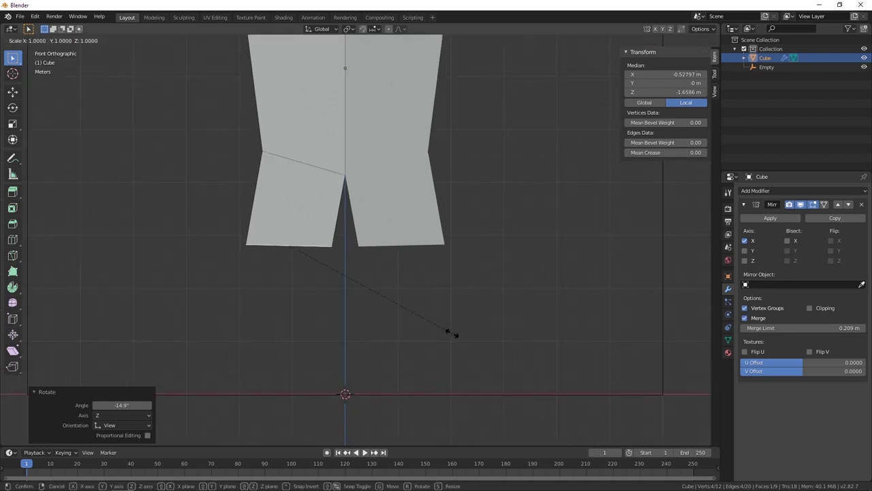
pyautogui.press('x')
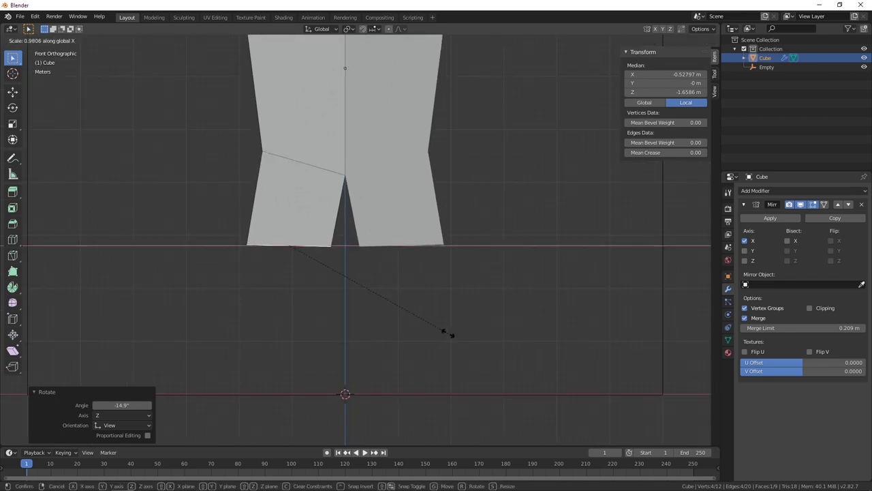
pyautogui.click(382, 297)
pyautogui.press('r')
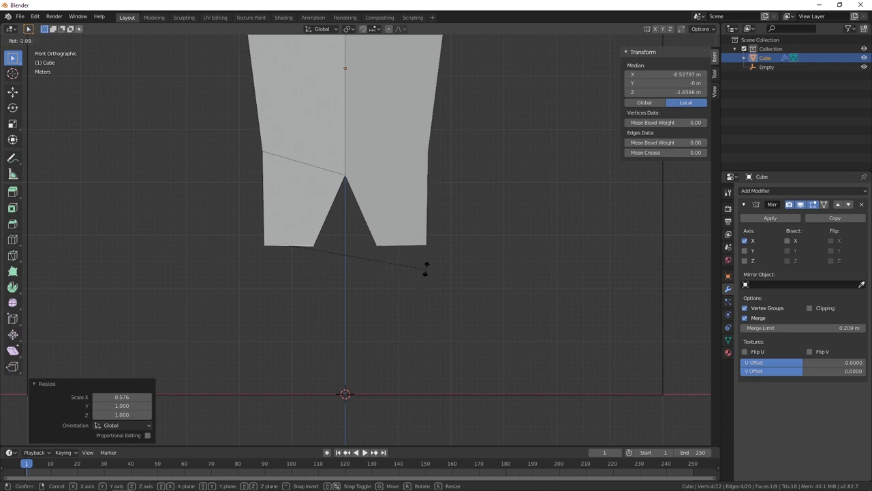
pyautogui.click(419, 225)
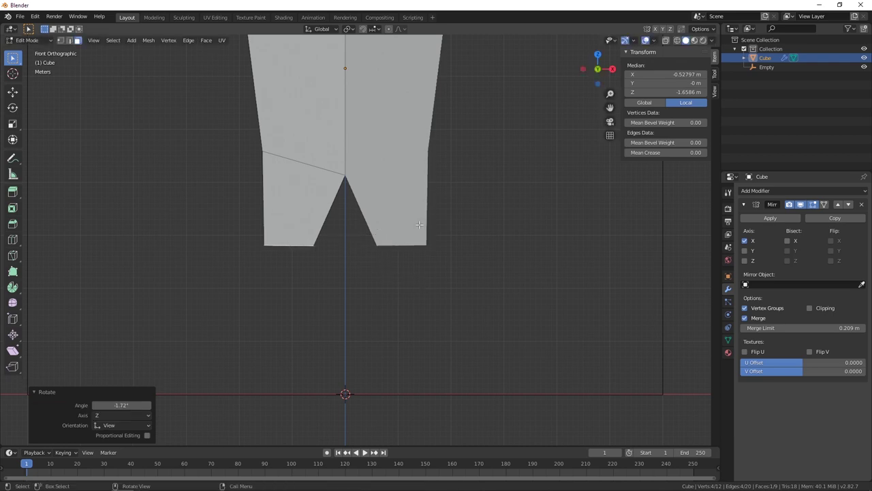
# - Display the mesh as a wireframe in the right side view and switch to vertex selection with nothing selected
pyautogui.press('KP_3')
pyautogui.scroll(-2, 419, 225)
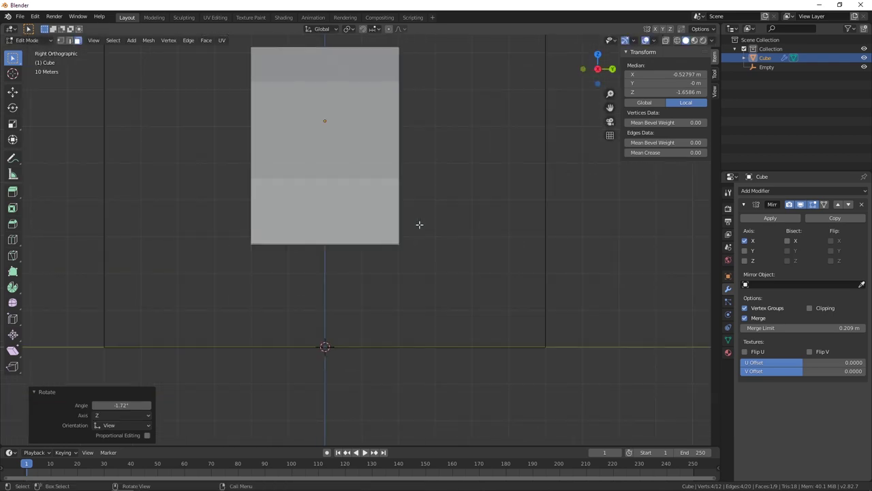
pyautogui.hotkey('alt', 'z')
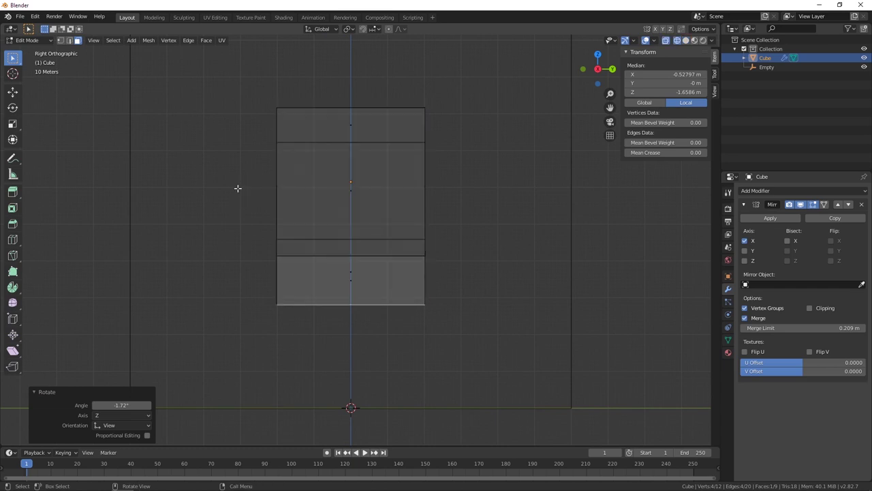
pyautogui.press('a')
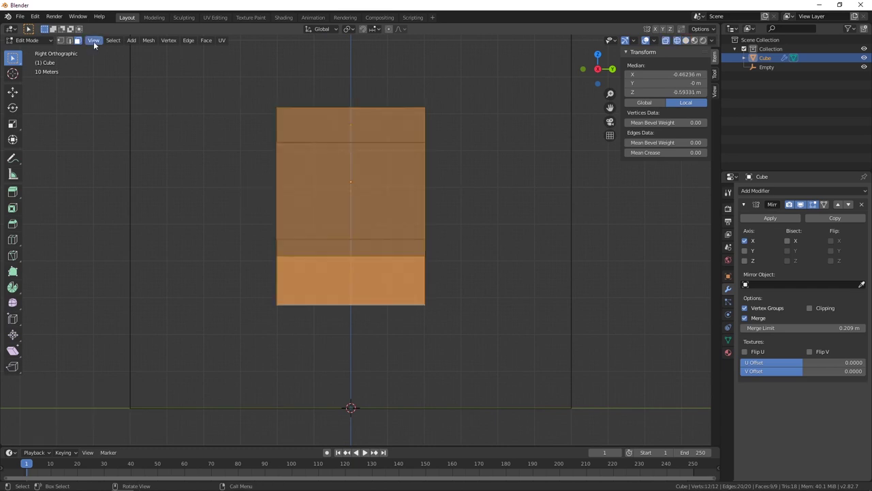
pyautogui.click(60, 40)
pyautogui.hotkey('alt', 'a')
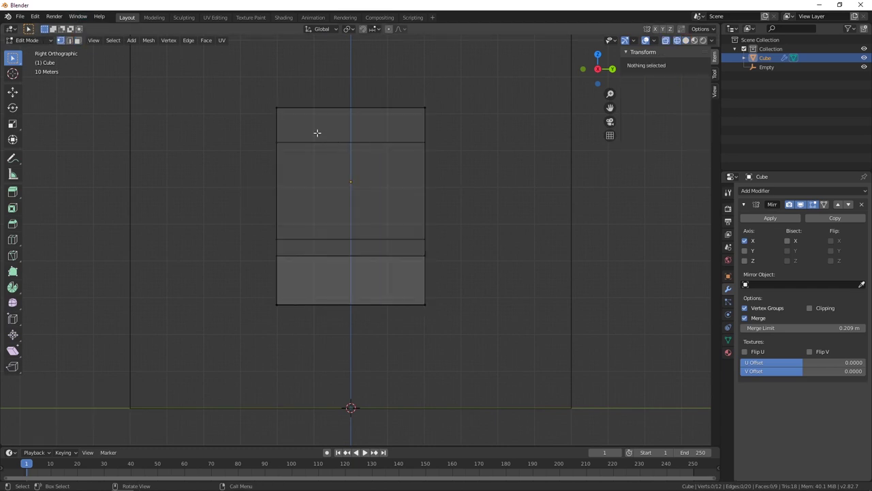
# - Move all the vertices on the mesh's front side about 6.3 m inward along Y and deselect them
pyautogui.moveTo(235, 74); pyautogui.dragTo(325, 326)
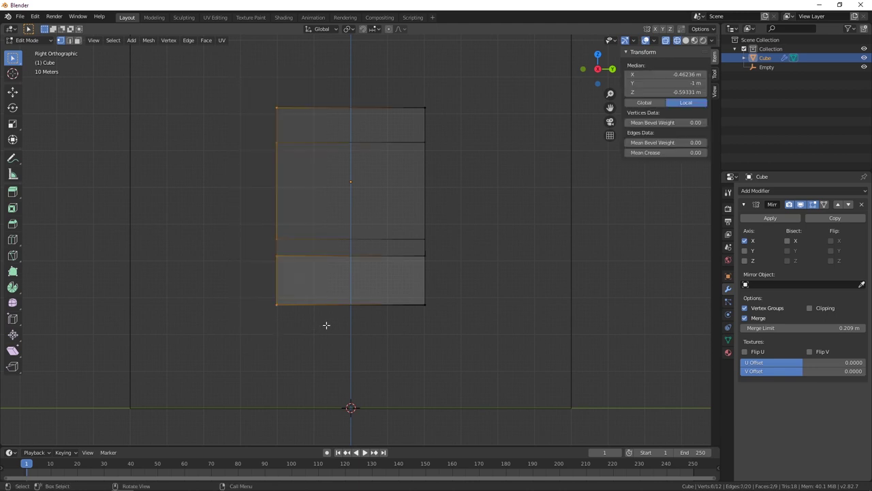
pyautogui.press('g')
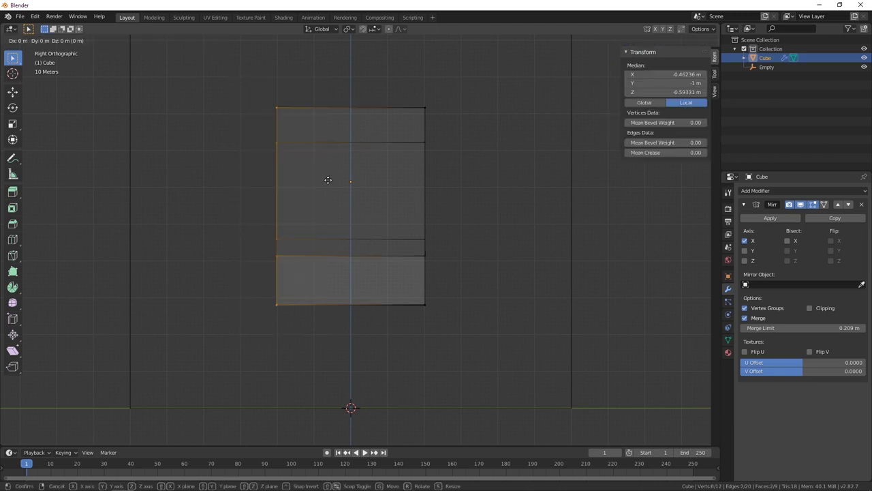
pyautogui.press('x')
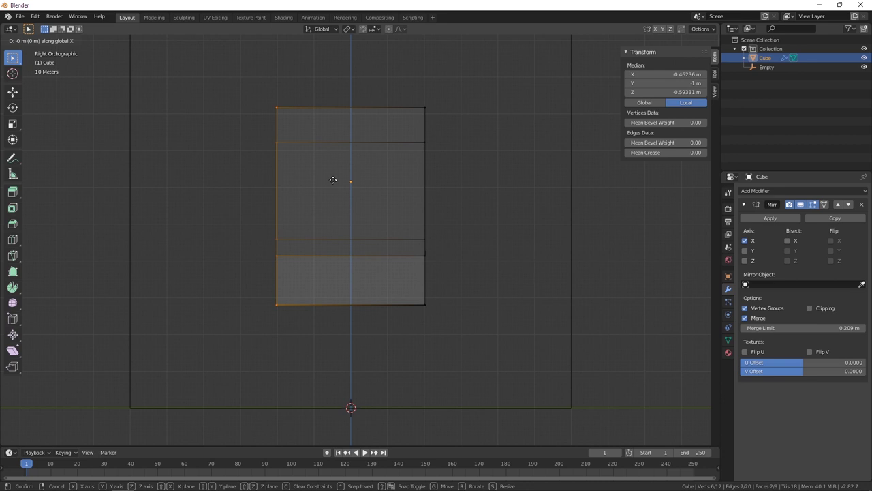
pyautogui.press('y')
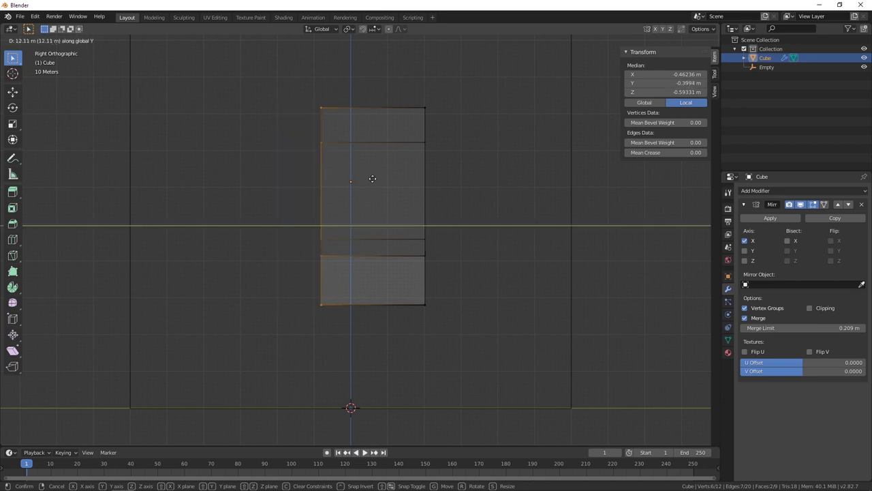
pyautogui.click(352, 178)
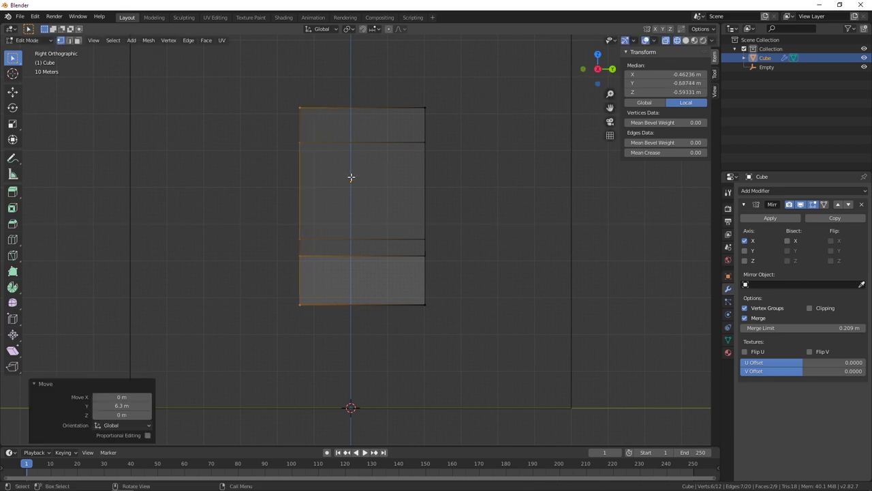
pyautogui.press('a')
pyautogui.click(290, 115)
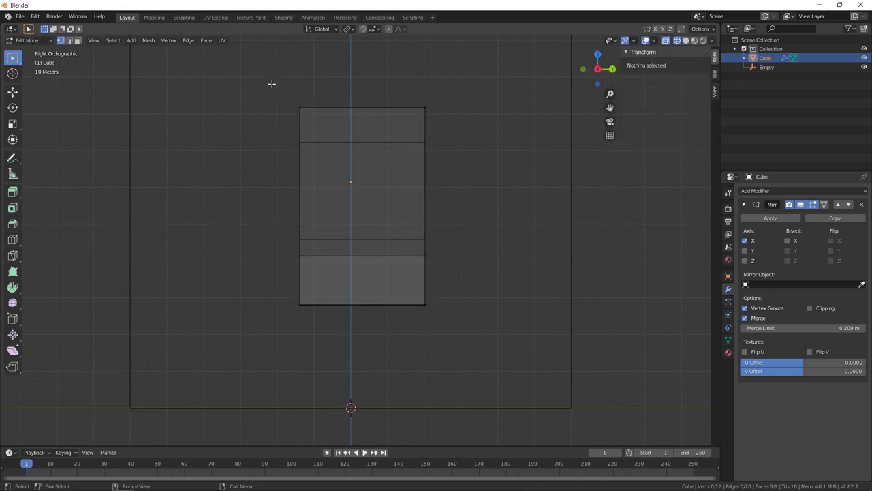
# - Move the front side's upper vertices about 5.3 m inward along Y and deselect them
pyautogui.moveTo(271, 83); pyautogui.dragTo(330, 176)
pyautogui.press('g')
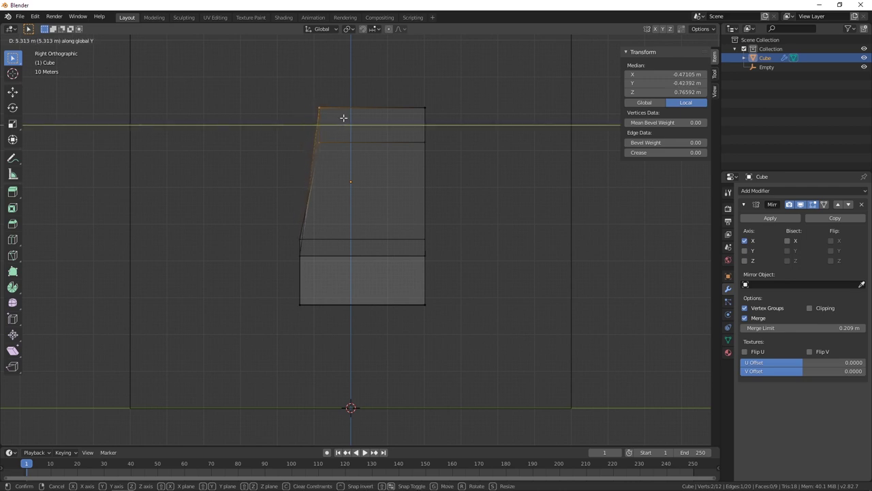
pyautogui.click(345, 117)
pyautogui.press('a')
pyautogui.hotkey('alt', 'a')
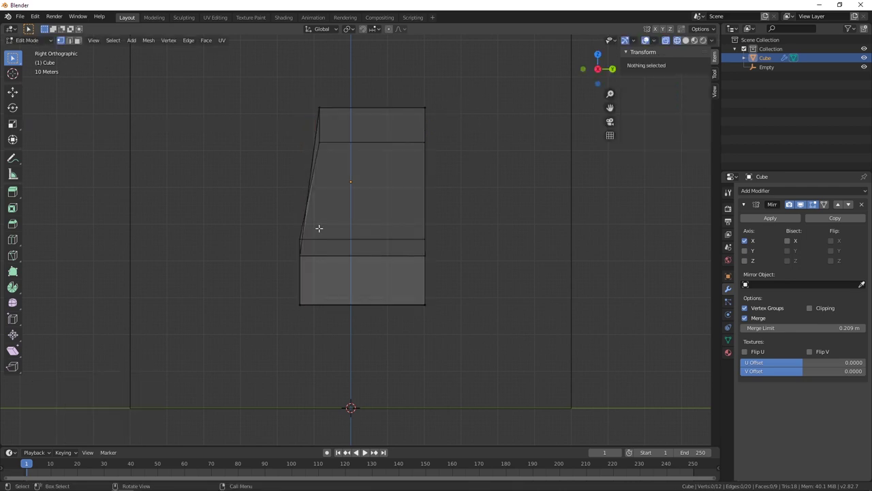
# - Move the rear side's upper vertices about 11.7 m inward along Y in the right side view
pyautogui.moveTo(382, 219); pyautogui.dragTo(446, 255, button='middle')
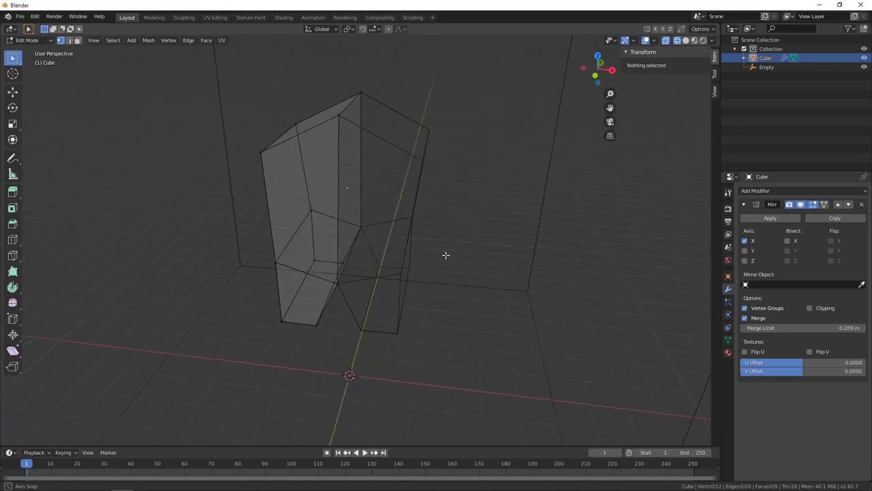
pyautogui.press('a')
pyautogui.hotkey('alt', 'a')
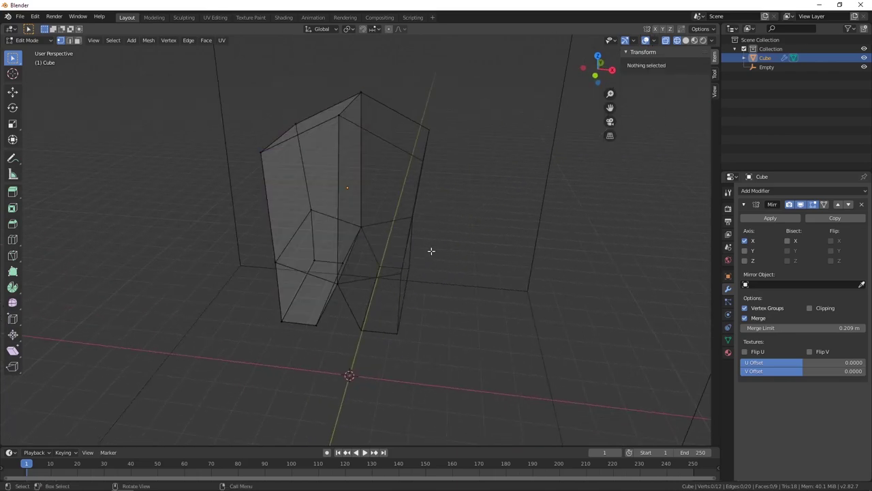
pyautogui.press('KP_3')
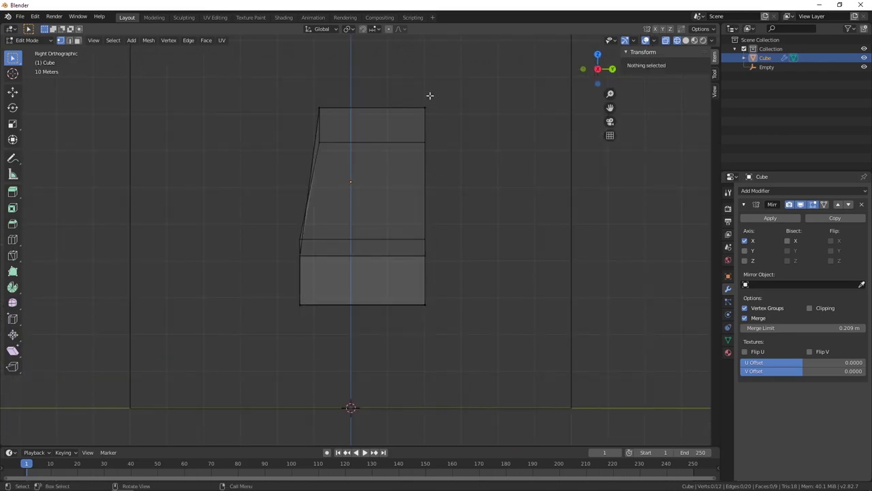
pyautogui.press('b')
pyautogui.moveTo(401, 84); pyautogui.dragTo(460, 190)
pyautogui.press('g')
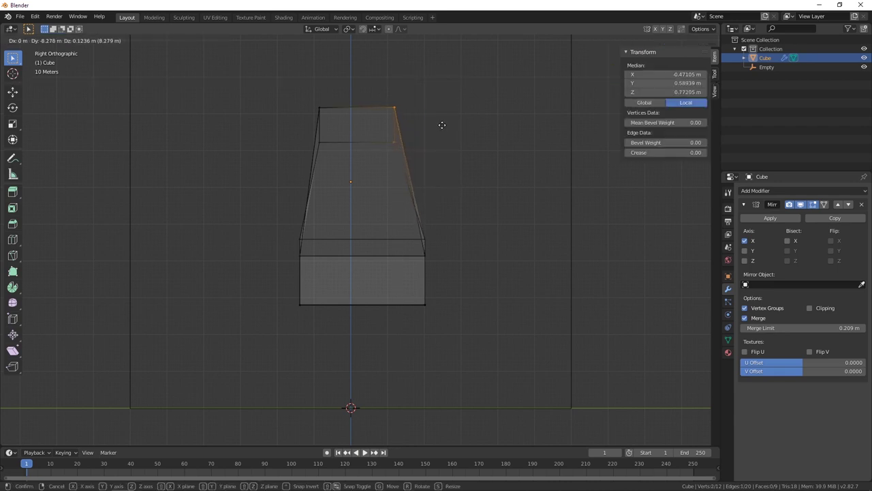
pyautogui.press('y')
pyautogui.click(430, 131)
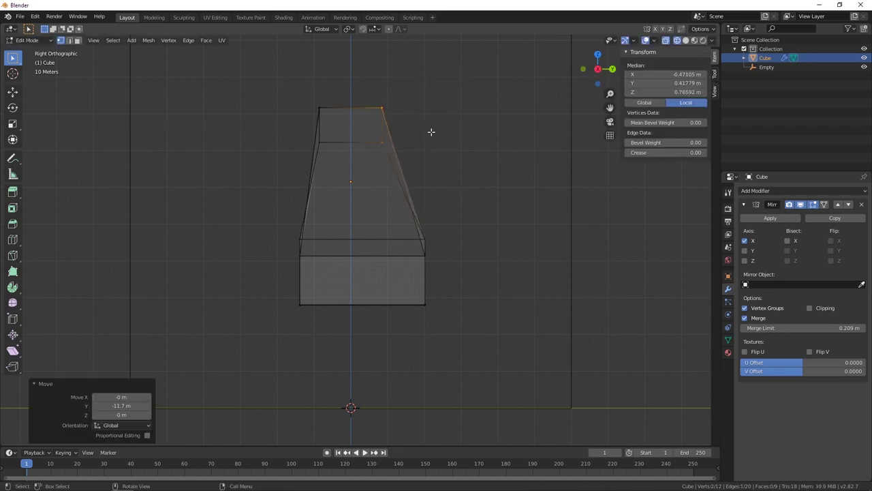
# - Move the rear side's hip vertices inward along Y to about 0.62 m local Y and leave Edit Mode
pyautogui.hotkey('alt', 'a')
pyautogui.press('b')
pyautogui.moveTo(389, 208); pyautogui.dragTo(486, 263)
pyautogui.press('g')
pyautogui.press('y')
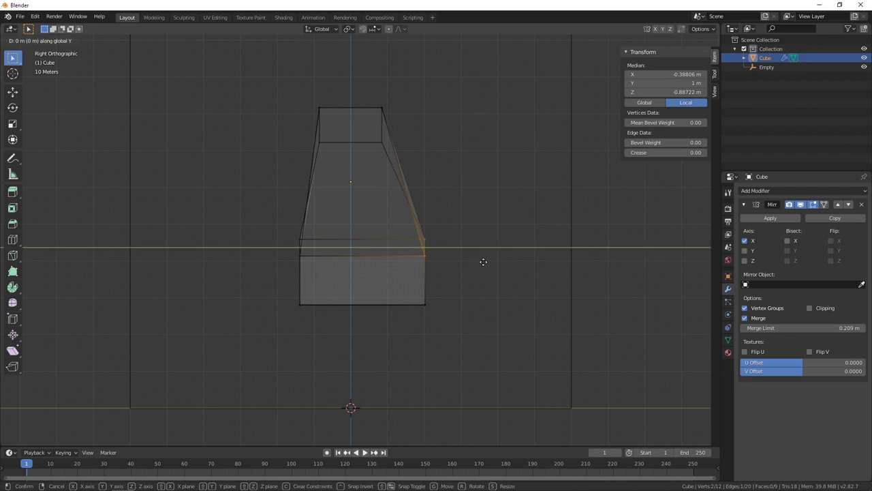
pyautogui.click(458, 256)
pyautogui.press('Tab')
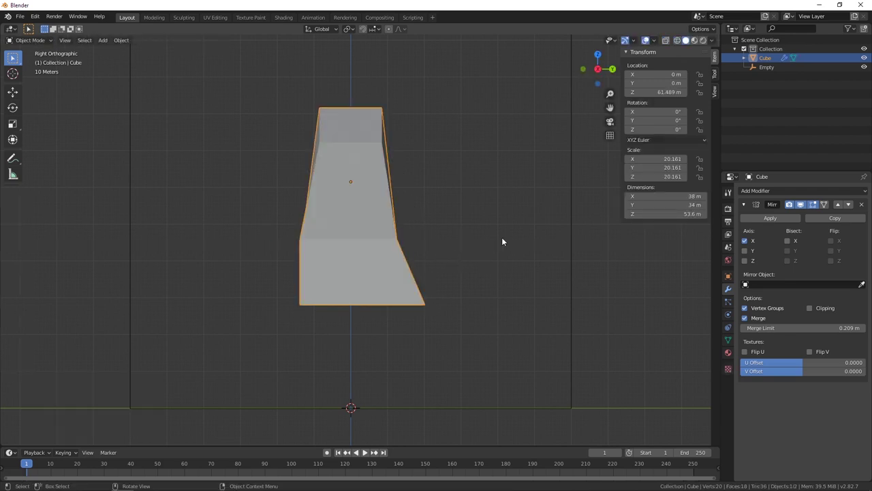
# - Add a centred horizontal loop cut around the torso between the shoulders and the hips
pyautogui.moveTo(265, 213); pyautogui.dragTo(350, 216, button='middle')
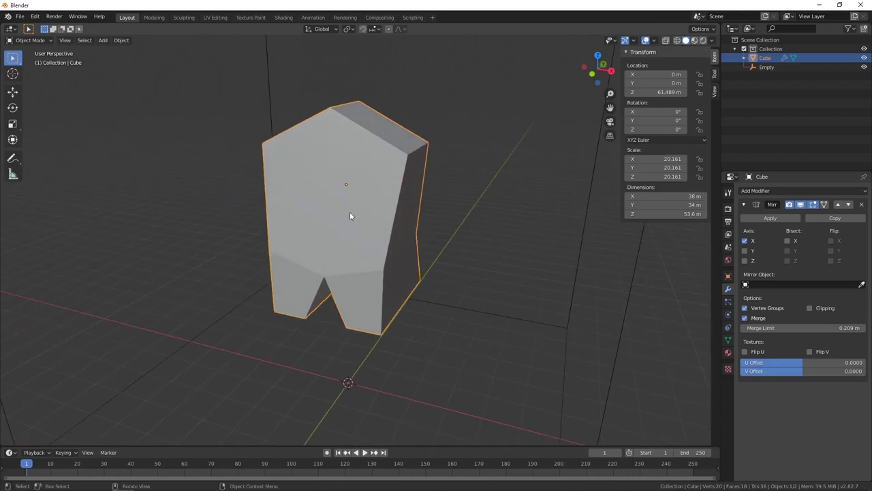
pyautogui.scroll(-1, 350, 216)
pyautogui.press('Tab')
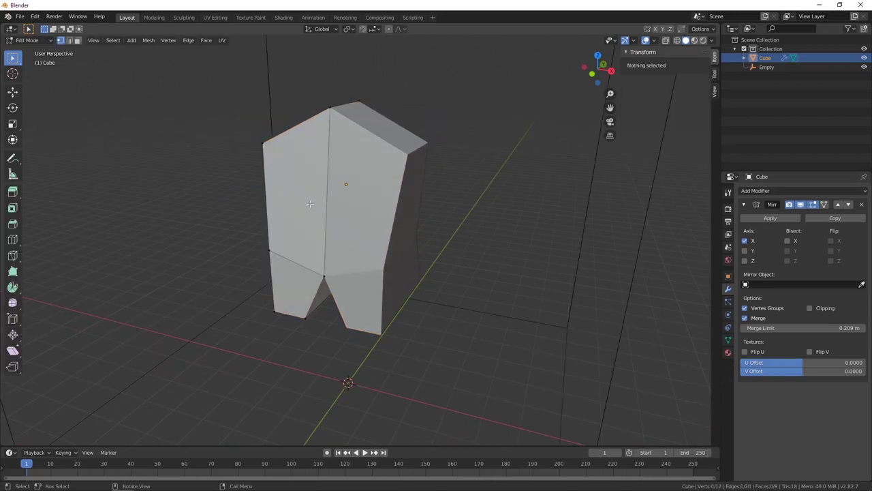
pyautogui.moveTo(389, 204); pyautogui.dragTo(266, 223, button='middle')
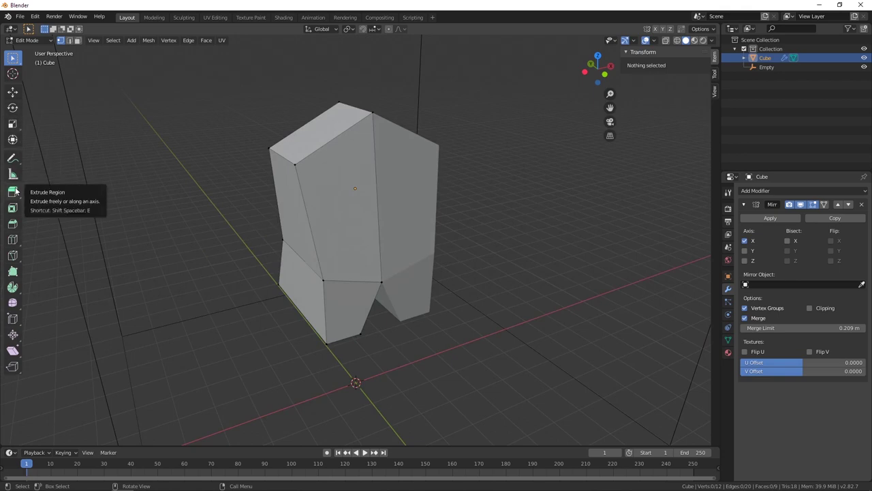
pyautogui.click(12, 240)
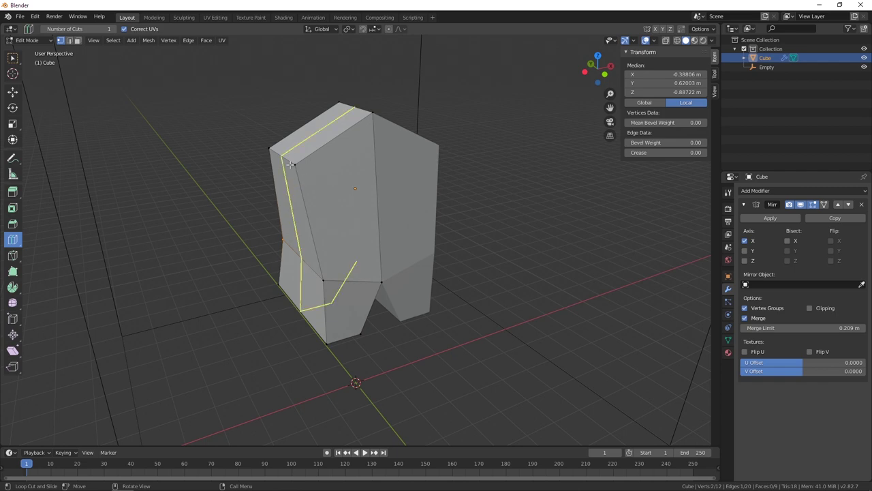
pyautogui.click(311, 220)
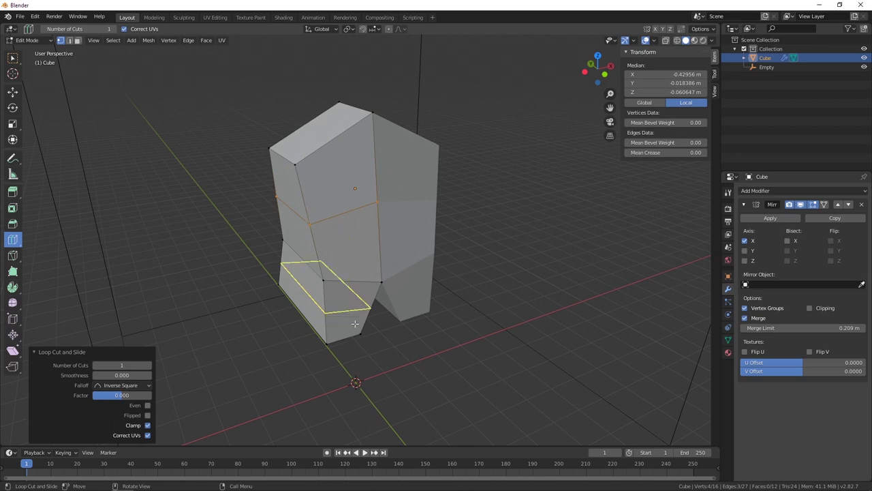
# - Undo the centred loop cut on the torso and stay in Edit Mode
pyautogui.press('Tab')
pyautogui.press('Tab')
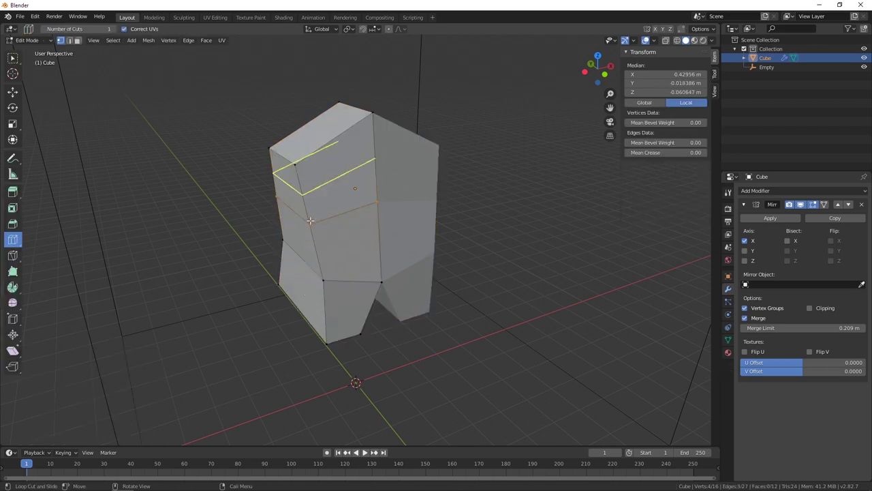
pyautogui.press('Tab')
pyautogui.press('Tab')
pyautogui.hotkey('ctrl', 'z')
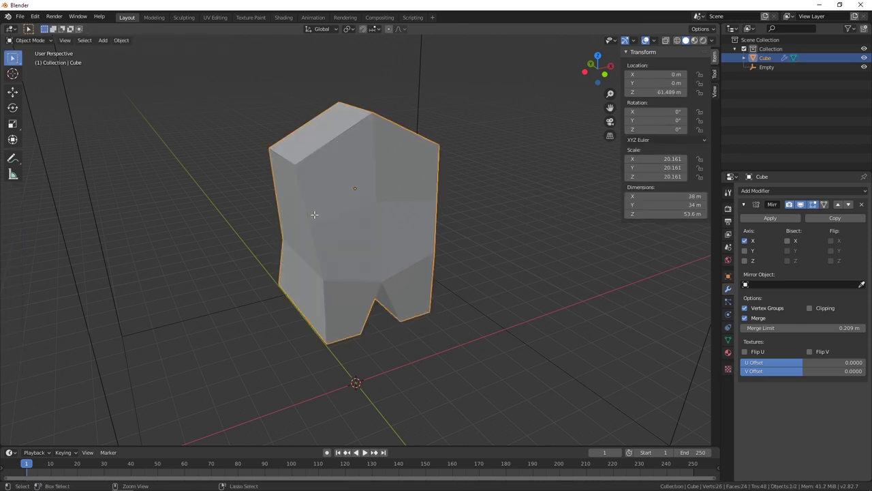
pyautogui.press('Tab')
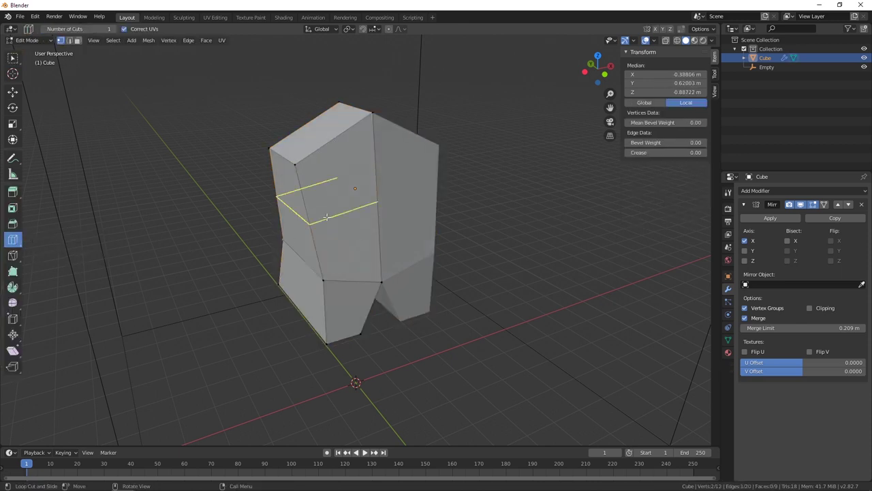
pyautogui.hotkey('ctrl', 'z')
# - Add a horizontal loop cut around the torso, slid towards the hips by a factor of about 0.463, and return to the selection tool
pyautogui.moveTo(326, 217); pyautogui.dragTo(340, 241)
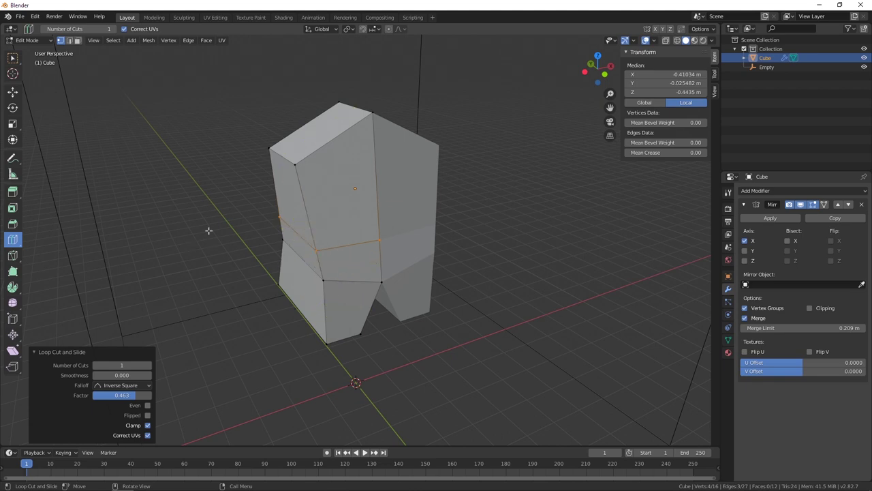
pyautogui.press('a')
pyautogui.hotkey('ctrl', 'z')
pyautogui.press('w')
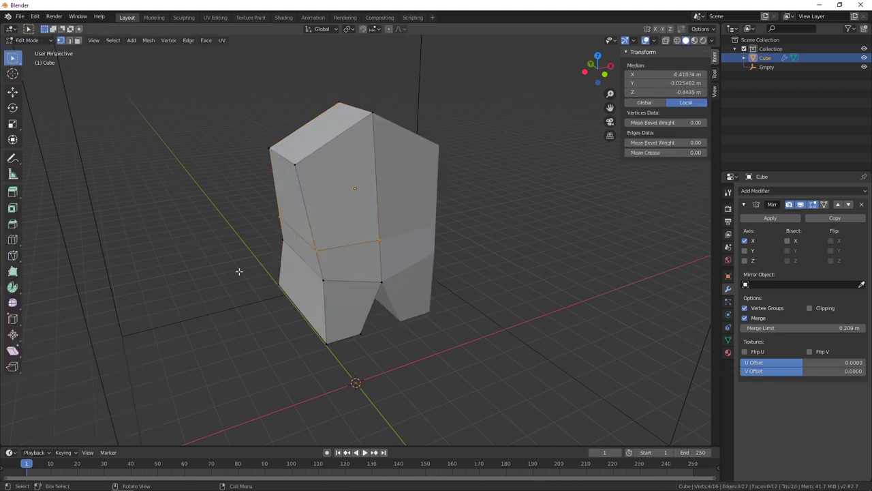
# - Move the two outer vertices of the waist loop about 5.3 m inward along X
pyautogui.moveTo(239, 271); pyautogui.dragTo(376, 263, button='middle')
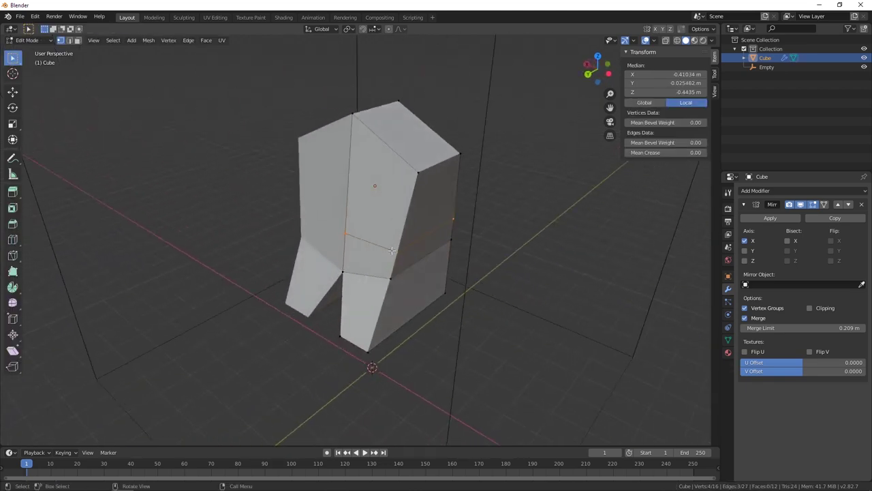
pyautogui.click(416, 247)
pyautogui.keyDown('shift'); pyautogui.click(454, 220); pyautogui.keyUp('shift')
pyautogui.moveTo(454, 221); pyautogui.dragTo(423, 251, button='middle')
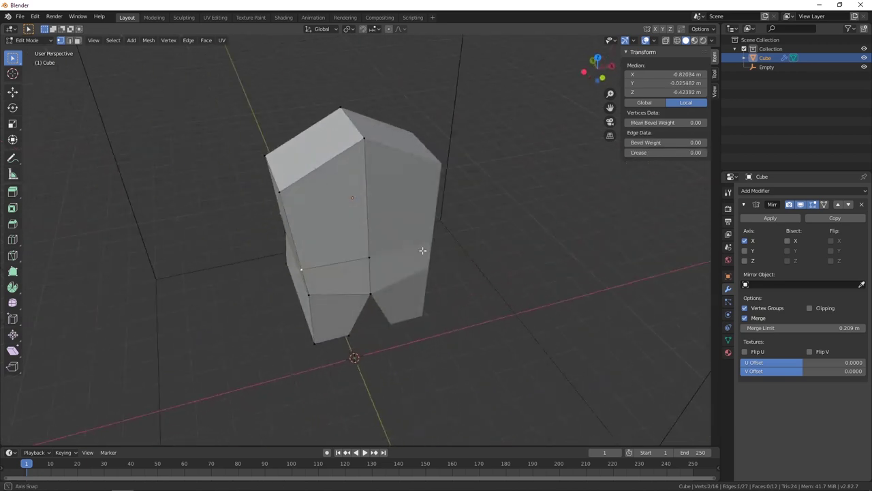
pyautogui.press('g')
pyautogui.press('x')
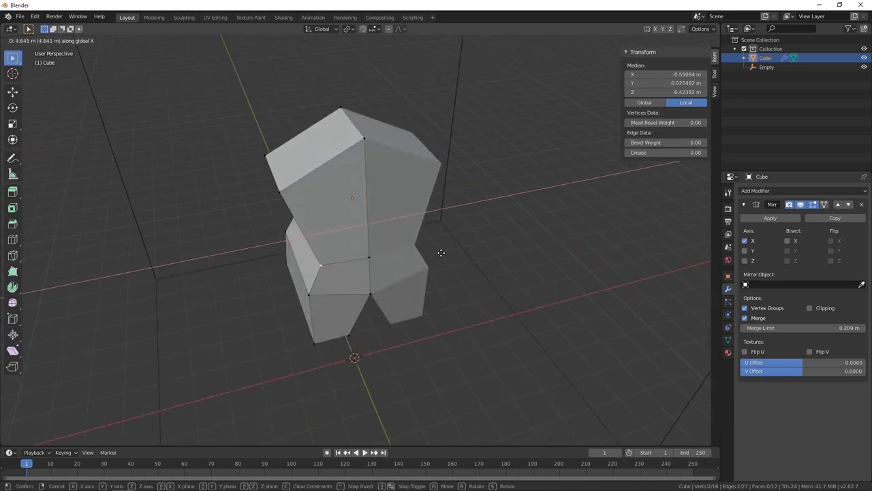
# - Add a loop cut across the chest in the front view, slid towards the shoulders by a factor of about 0.5
pyautogui.press('KP_1')
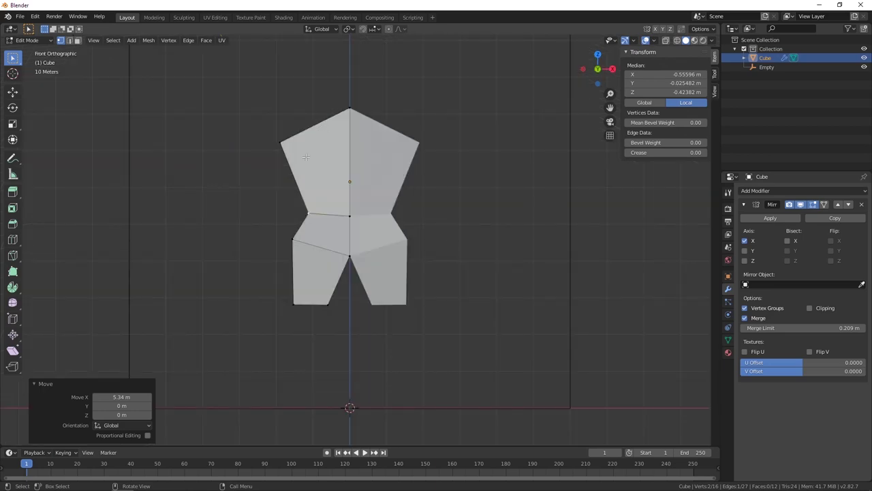
pyautogui.hotkey('ctrl', 'r')
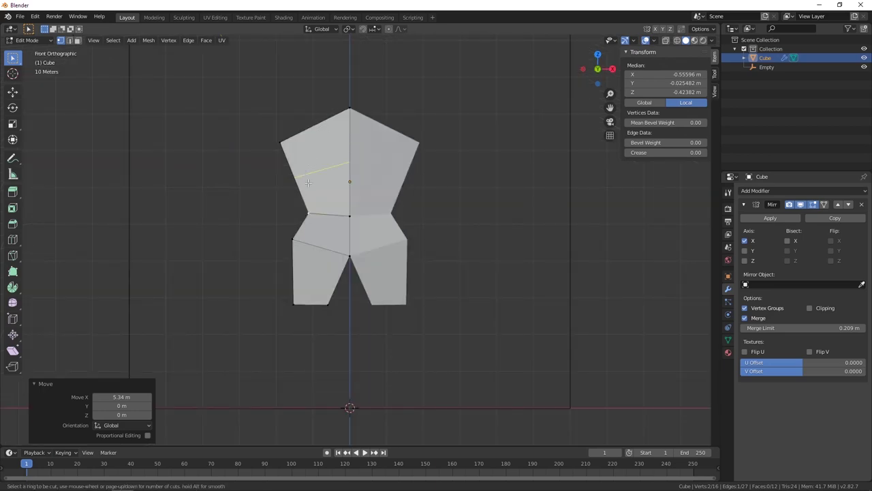
pyautogui.click(297, 178)
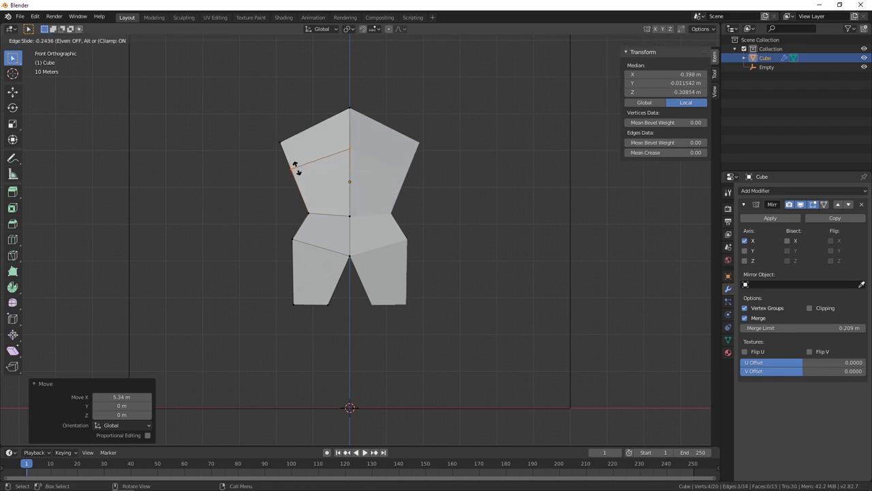
pyautogui.click(295, 158)
# - Select the chest loop's centre vertices through the mesh in wireframe and move them about 9.4 m down along Z
pyautogui.hotkey('alt', 'z')
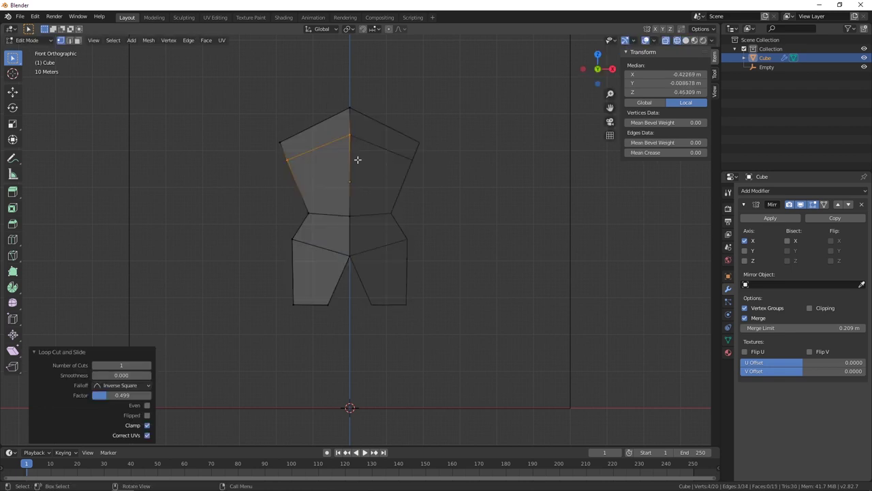
pyautogui.press('a')
pyautogui.hotkey('alt', 'a')
pyautogui.press('b')
pyautogui.moveTo(347, 121); pyautogui.dragTo(363, 156)
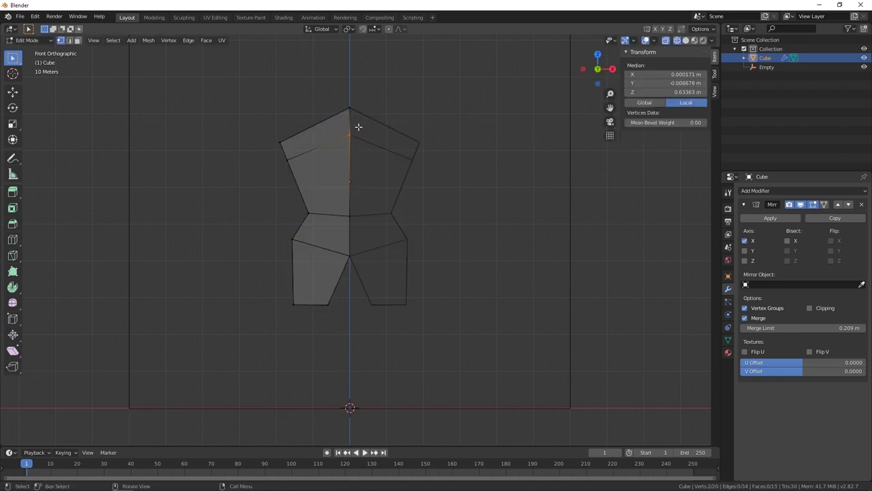
pyautogui.press('g')
pyautogui.press('z')
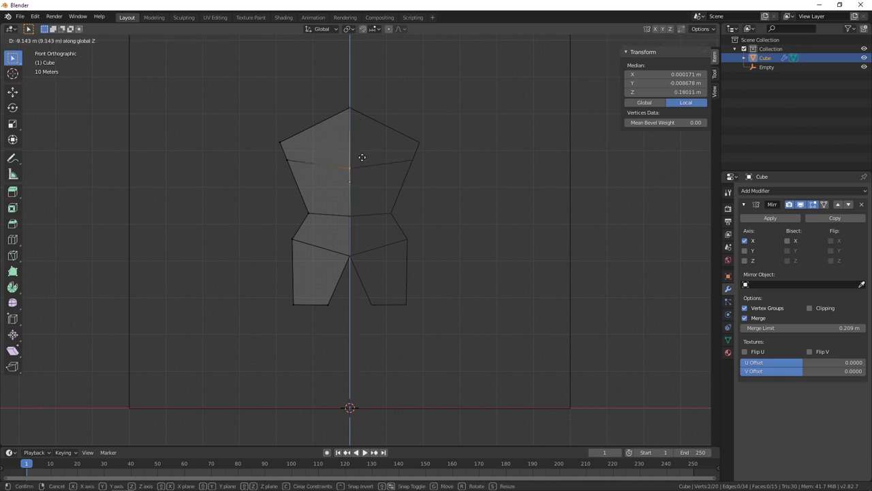
pyautogui.click(362, 158)
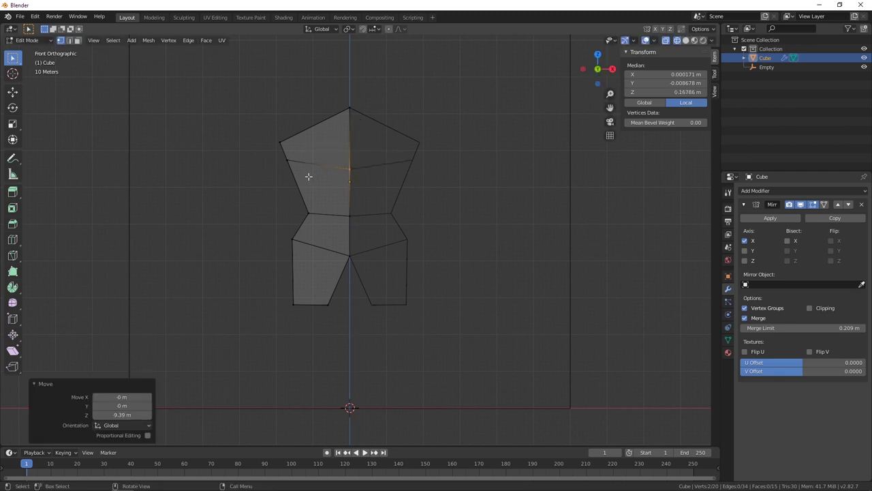
# - Check the torso in solid shading and return to wireframe with nothing selected
pyautogui.press('a')
pyautogui.hotkey('alt', 'a')
pyautogui.press('z')
pyautogui.click(346, 179)
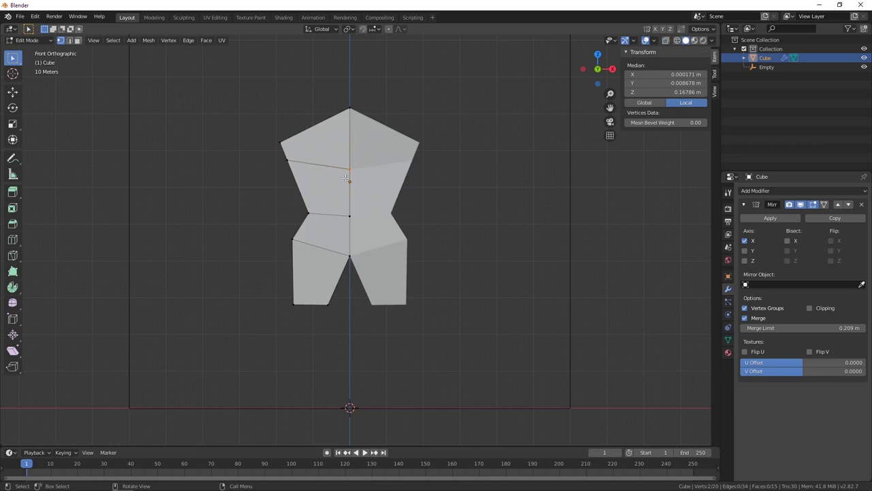
pyautogui.hotkey('alt', 'a')
pyautogui.press('z')
pyautogui.click(197, 162)
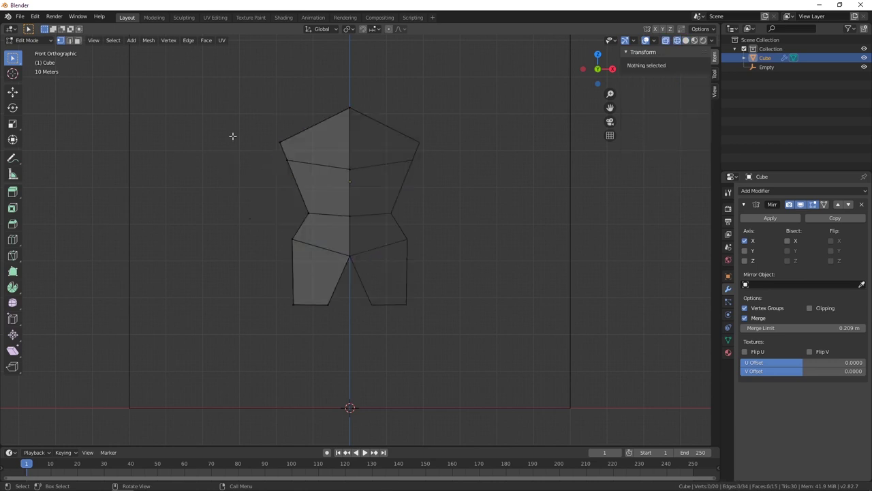
# - Extrude the four outer shoulder vertices along X with zero offset in the front view and deselect everything
pyautogui.moveTo(232, 125); pyautogui.dragTo(309, 179)
pyautogui.scroll(1, 311, 178)
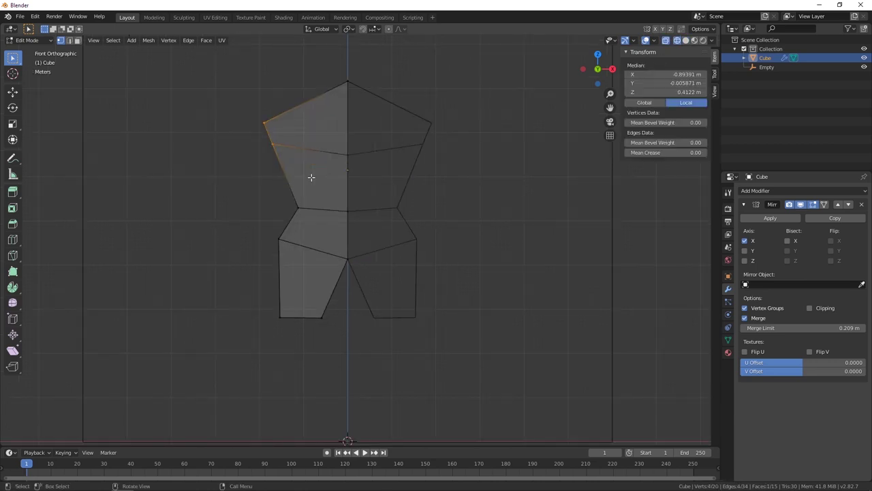
pyautogui.press('g')
pyautogui.press('x')
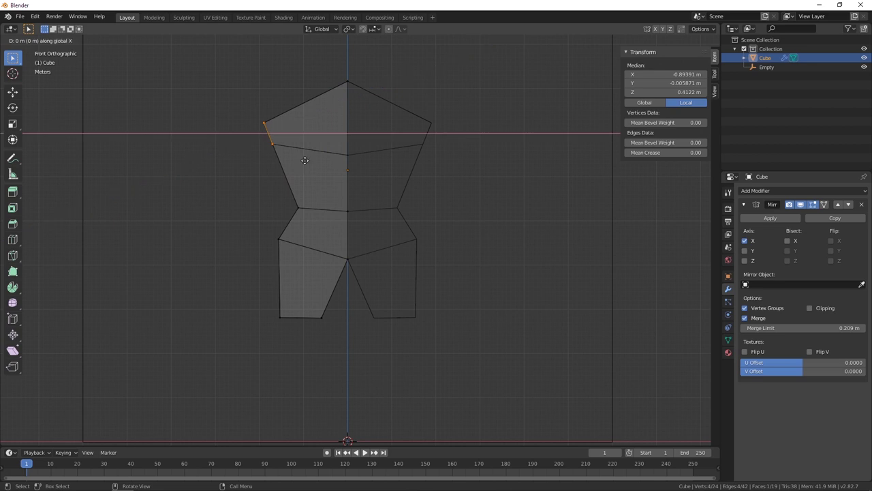
pyautogui.click(305, 160)
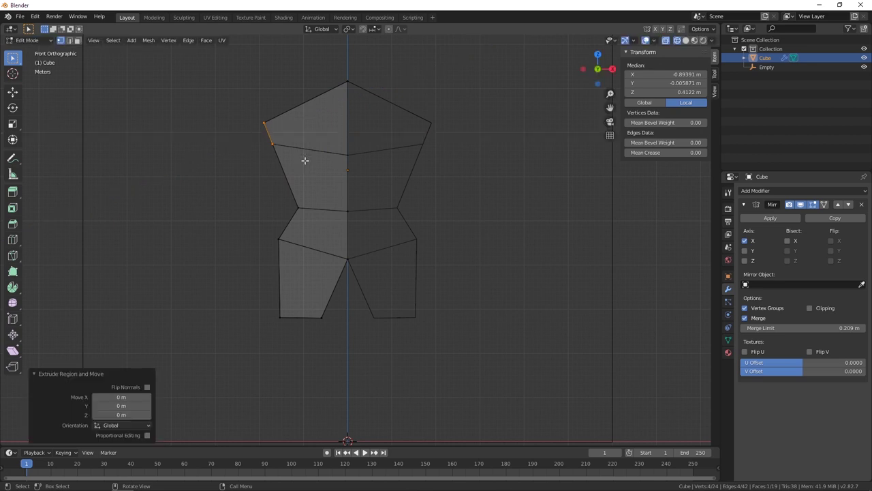
pyautogui.press('a')
pyautogui.hotkey('ctrl', 'z')
pyautogui.hotkey('alt', 'a')
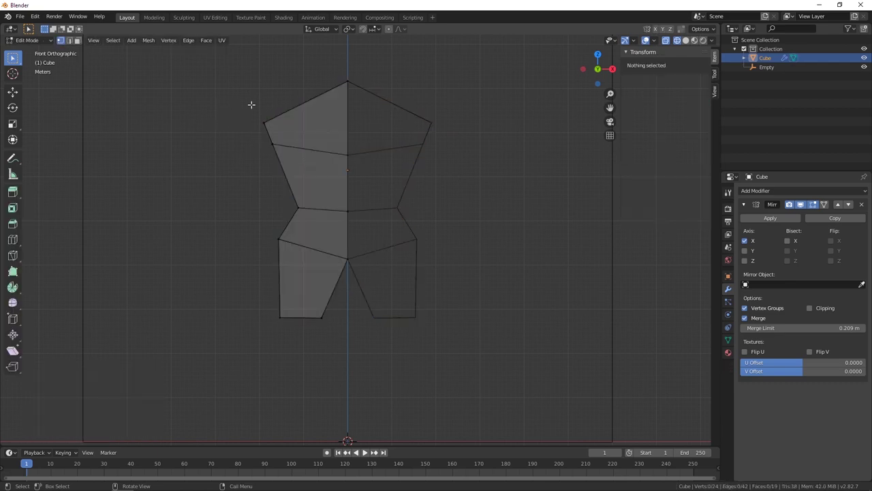
# - Extrude the outer shoulder vertices outward along X to form an arm and deselect them
pyautogui.moveTo(233, 105); pyautogui.dragTo(317, 164)
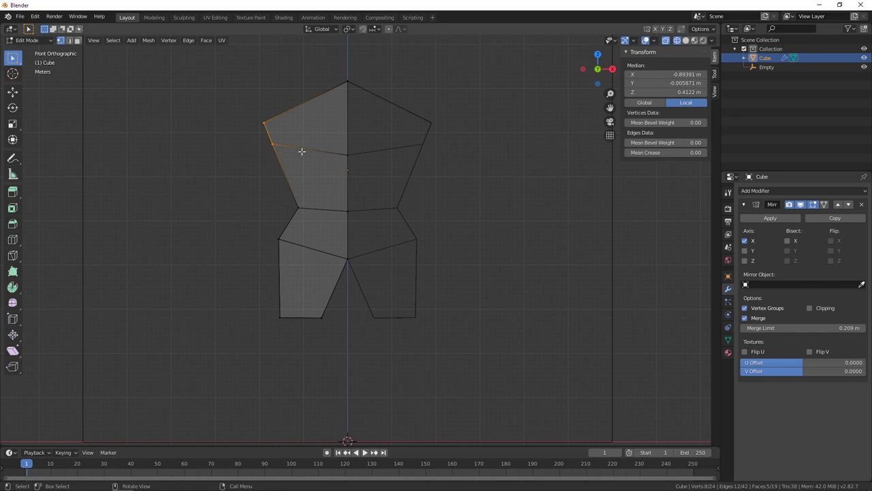
pyautogui.press('e')
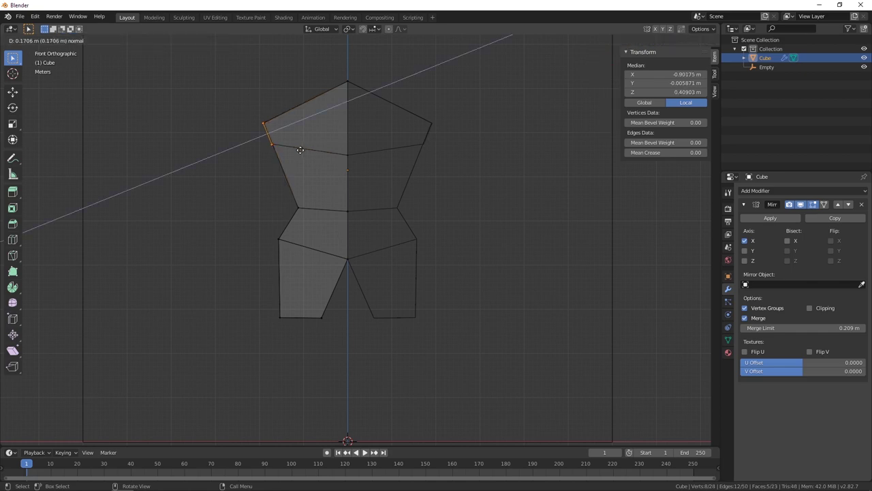
pyautogui.press('x')
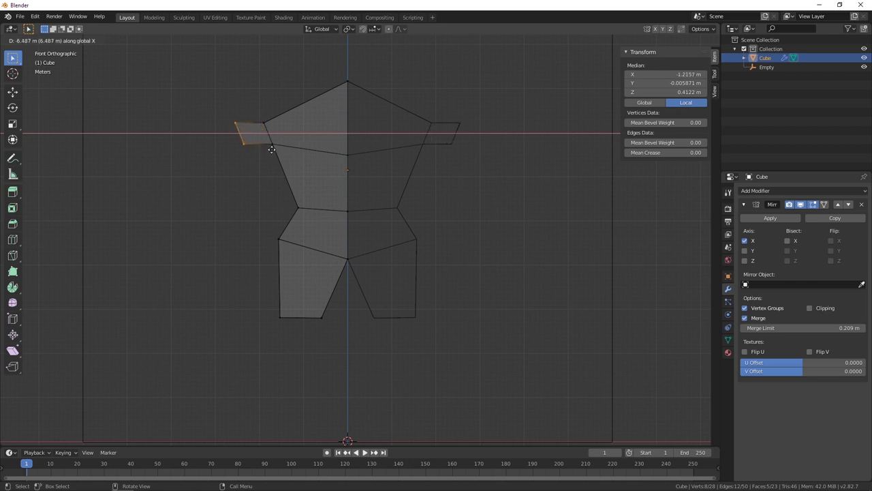
pyautogui.click(235, 143)
pyautogui.hotkey('alt', 'a')
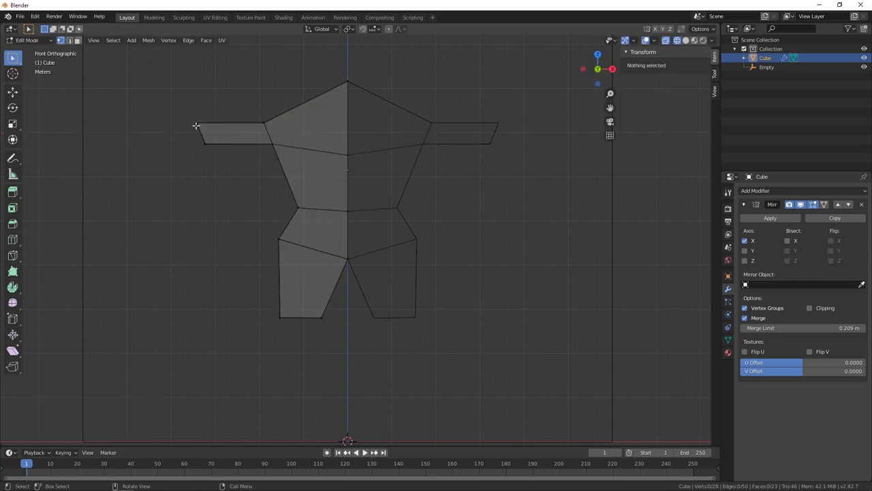
# - Move the arm's end vertices down and slightly inward to slope the arm, and raise its lower end vertices to narrow the tip
pyautogui.moveTo(172, 93); pyautogui.dragTo(223, 174)
pyautogui.press('g')
pyautogui.click(225, 173)
pyautogui.press('a')
pyautogui.hotkey('alt', 'a')
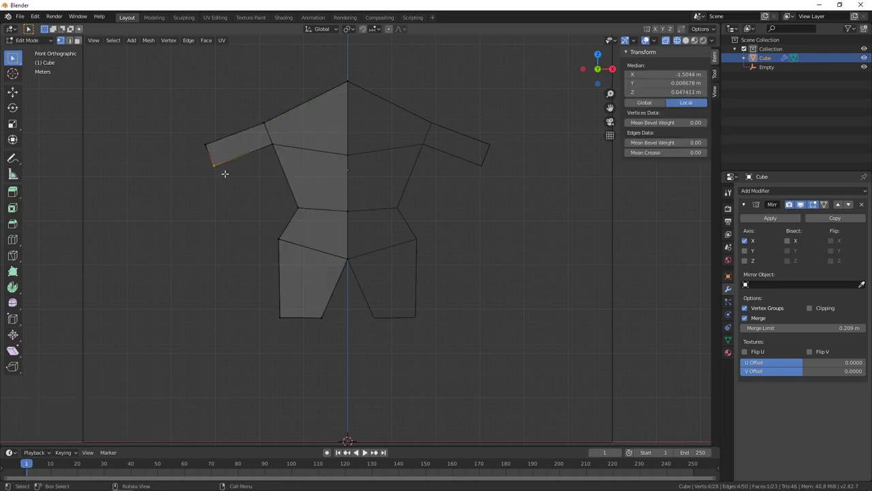
pyautogui.press('g')
pyautogui.click(221, 162)
pyautogui.hotkey('alt', 'a')
# - Widen the arm's base by moving the underarm vertices down and inward and the upper shoulder vertices up and inward
pyautogui.click(273, 144)
pyautogui.press('g')
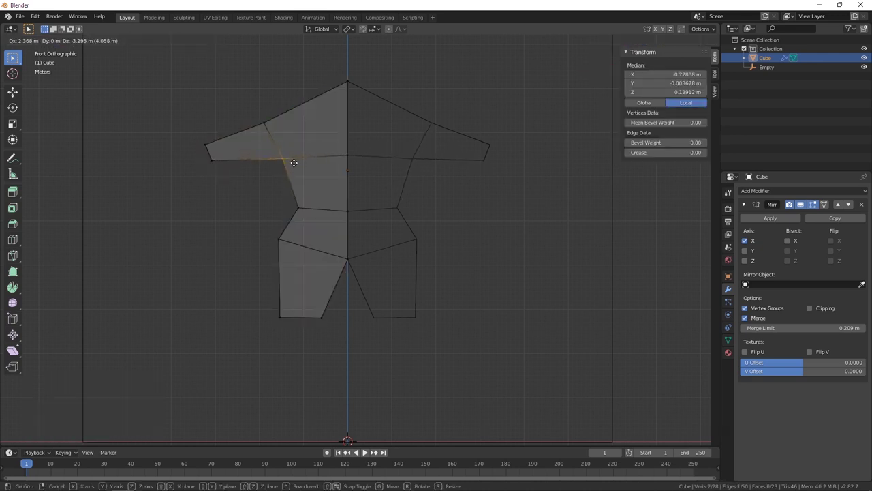
pyautogui.click(281, 96)
pyautogui.hotkey('alt', 'a')
pyautogui.click(282, 96)
pyautogui.press('g')
pyautogui.click(281, 95)
pyautogui.hotkey('alt', 'a')
# - Extrude the arm's end vertices a short way outward in the front view and scale the new loop up
pyautogui.moveTo(184, 136); pyautogui.dragTo(257, 190)
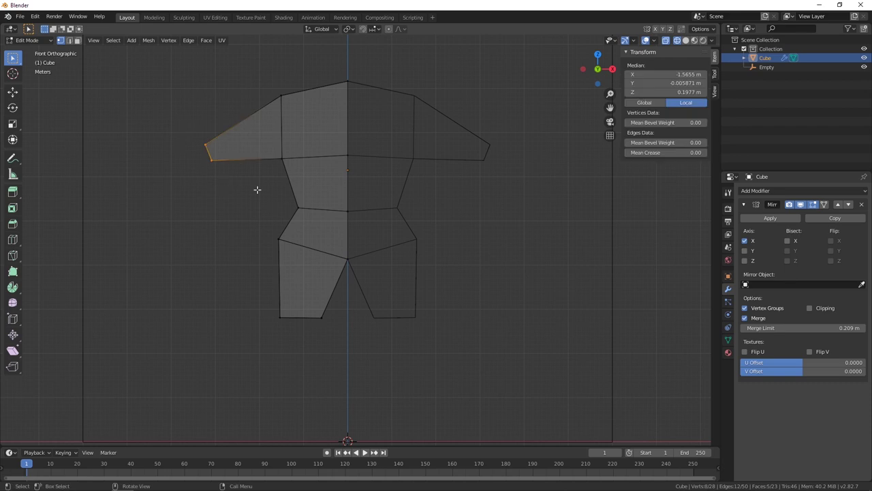
pyautogui.press('e')
pyautogui.click(243, 191)
pyautogui.press('s')
pyautogui.click(227, 171)
# - Extrude the enlarged loop 12.7 m outward to form the forearm and scale its end down to 0.408
pyautogui.press('e')
pyautogui.click(219, 239)
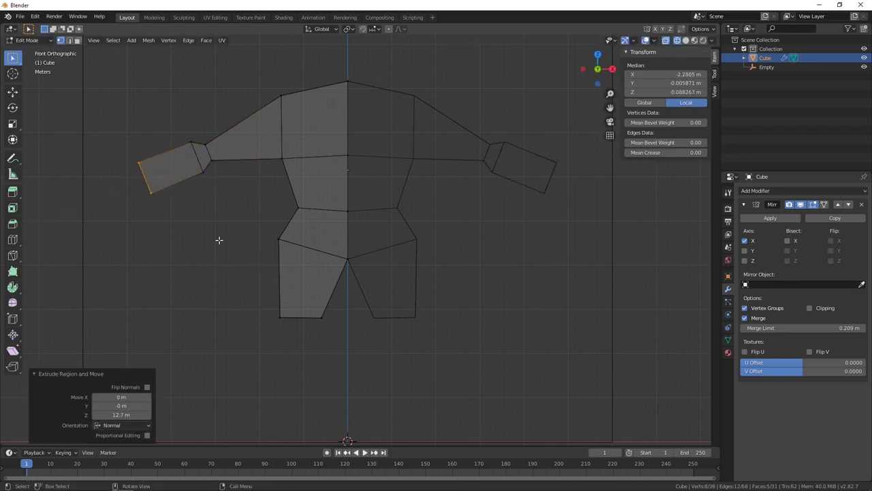
pyautogui.press('s')
pyautogui.click(150, 202)
# - Narrow the forearm's vertices along Y in the top view and deselect them
pyautogui.moveTo(150, 202); pyautogui.dragTo(432, 300, button='middle')
pyautogui.hotkey('alt', 'z')
pyautogui.press('KP_3')
pyautogui.press('KP_7')
pyautogui.hotkey('alt', 'z')
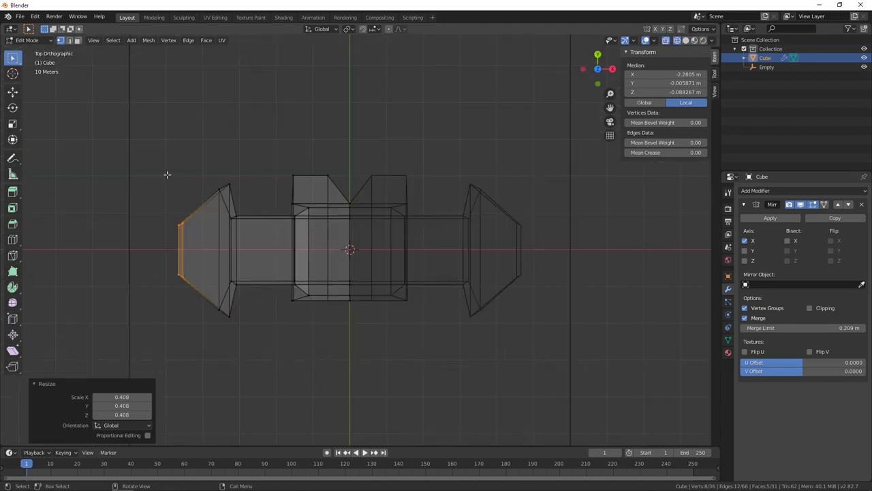
pyautogui.click(167, 174)
pyautogui.press('z')
pyautogui.click(115, 168)
pyautogui.moveTo(149, 157); pyautogui.dragTo(191, 313)
pyautogui.press('s')
pyautogui.click(250, 302)
pyautogui.click(195, 196)
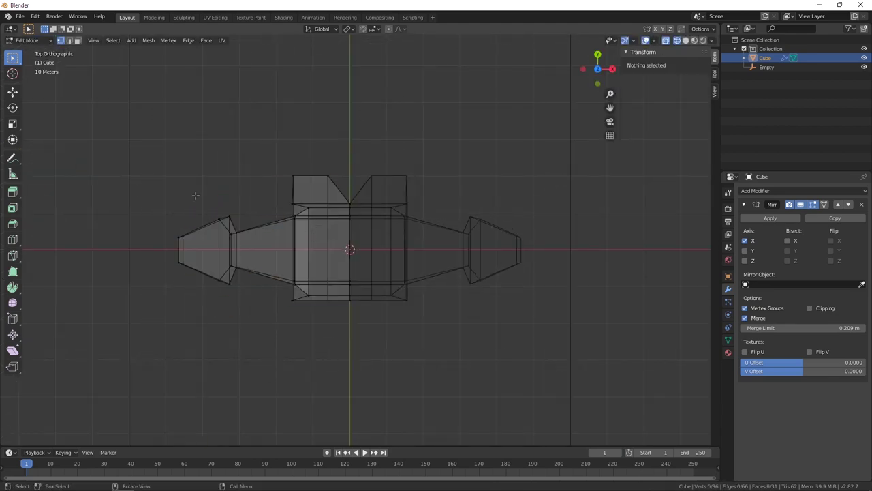
# - Scale the elbow vertices along Y to make the elbow narrower in the top view
pyautogui.moveTo(208, 199); pyautogui.dragTo(236, 316)
pyautogui.press('s')
pyautogui.press('y')
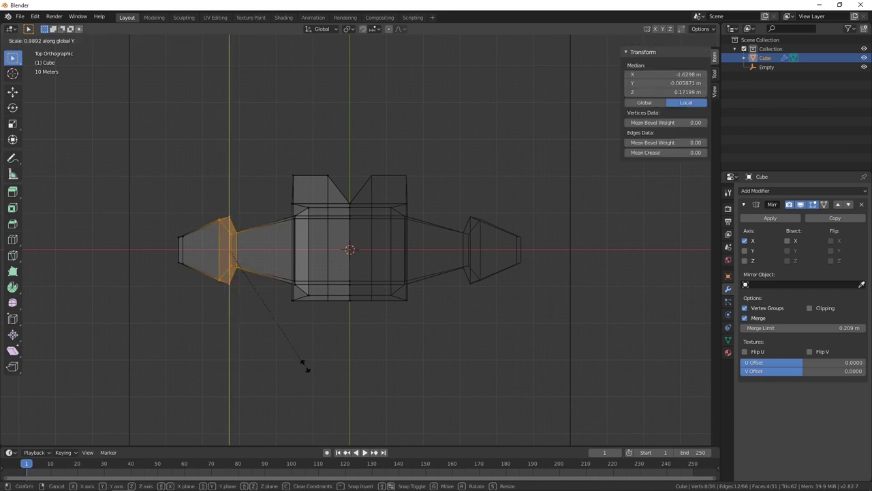
pyautogui.click(276, 311)
pyautogui.moveTo(276, 310); pyautogui.dragTo(288, 249, button='middle')
pyautogui.moveTo(150, 230); pyautogui.dragTo(209, 300)
pyautogui.press('ctrl+KP_Add')
pyautogui.press('ctrl+KP_Add')
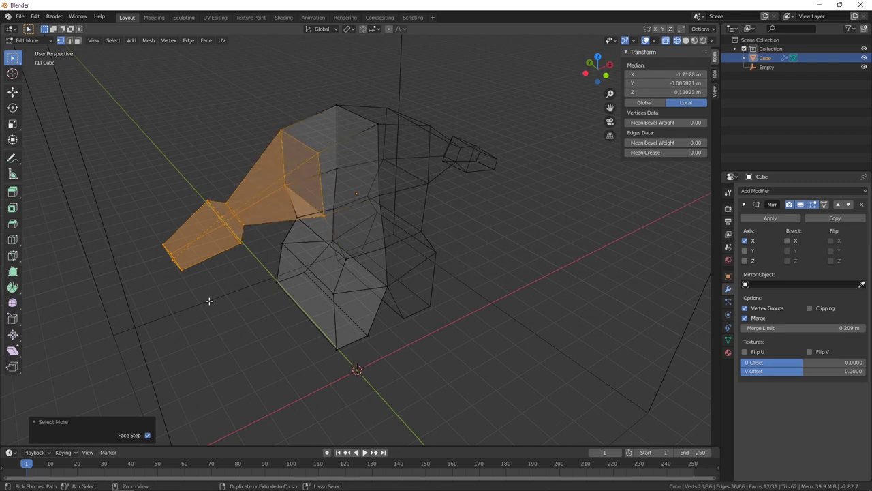
pyautogui.hotkey('ctrl', 'z')
# - Examine the whole body in object mode with solid shading from the front and the side
pyautogui.hotkey('alt', 'z')
pyautogui.press('Tab')
pyautogui.press('KP_1')
pyautogui.hotkey('alt', 'z')
pyautogui.hotkey('alt', 'z')
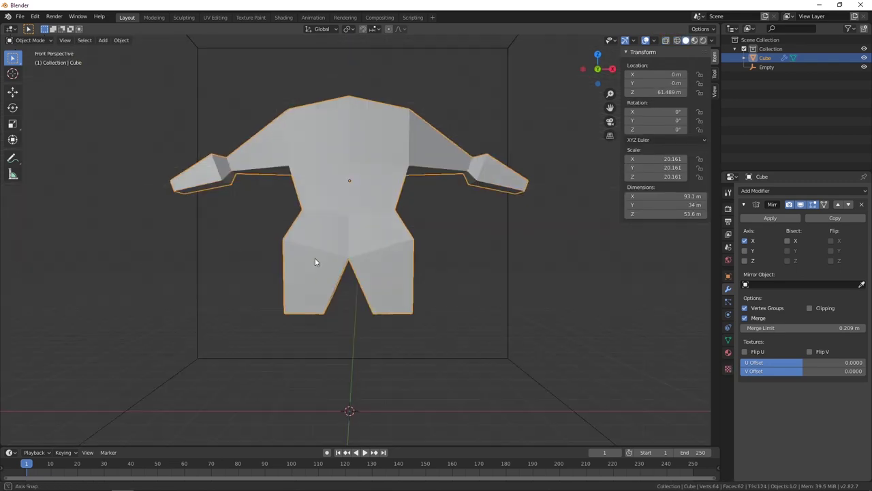
pyautogui.moveTo(314, 257); pyautogui.dragTo(431, 287, button='middle')
# - Move the leg's lower rear edge about 13.1 m forward along Y, adjust the depth of the lower leg and deselect everything
pyautogui.press('Tab')
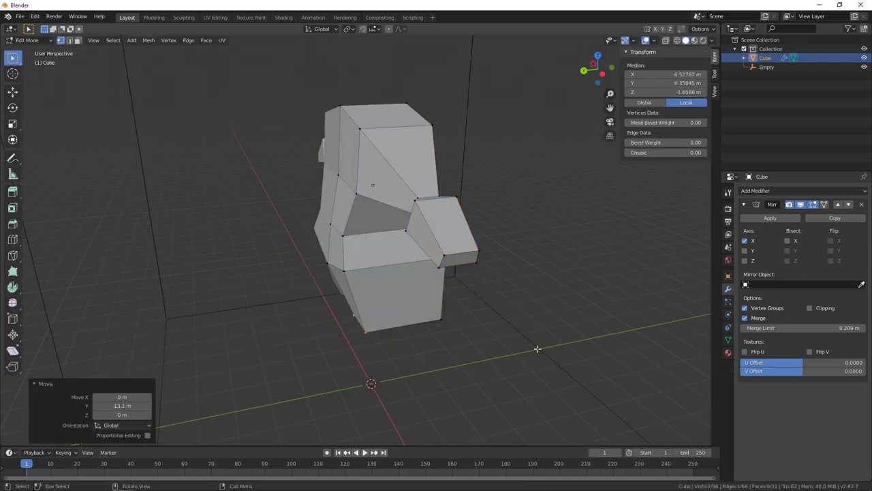
pyautogui.moveTo(538, 351); pyautogui.dragTo(280, 230, button='middle')
pyautogui.keyDown('shift'); pyautogui.click(359, 335); pyautogui.keyUp('shift')
pyautogui.write('gy1.83')
pyautogui.press('Return')
pyautogui.press('g')
pyautogui.press('y')
pyautogui.click(409, 286)
pyautogui.moveTo(409, 286); pyautogui.dragTo(367, 282, button='middle')
pyautogui.moveTo(435, 240); pyautogui.dragTo(225, 218, button='middle')
pyautogui.press('Tab')
pyautogui.press('Tab')
pyautogui.hotkey('alt', 'a')
# - Try to merge the four vertices of the forearm's end face at their center
pyautogui.click(194, 262)
pyautogui.keyDown('alt'); pyautogui.click(218, 218); pyautogui.keyUp('alt')
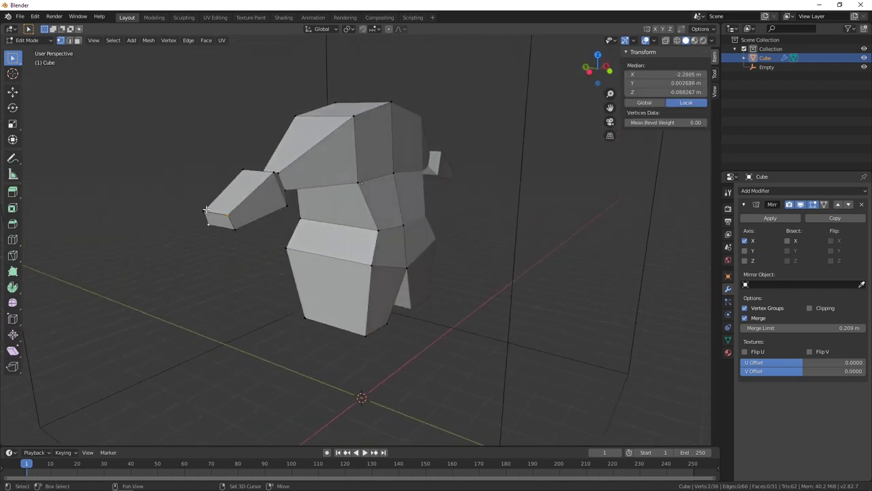
pyautogui.press('KP_Decimal')
pyautogui.moveTo(360, 239); pyautogui.dragTo(414, 248, button='middle')
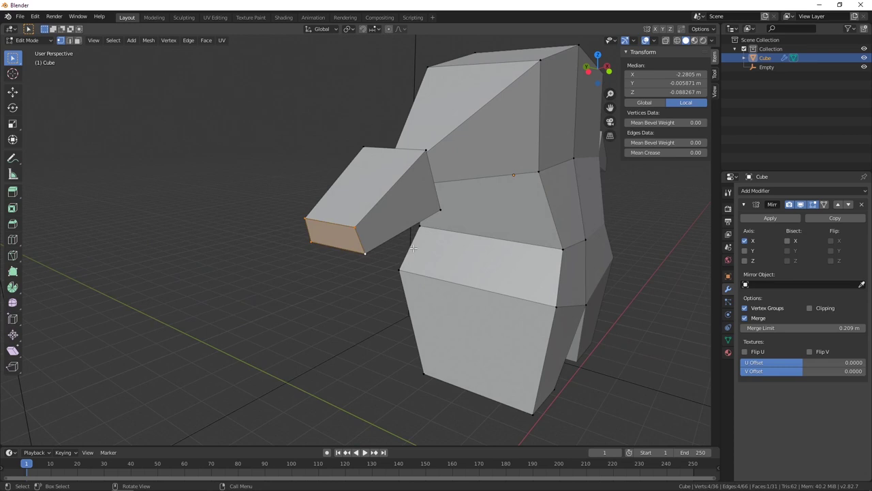
pyautogui.rightClick(331, 232)
pyautogui.moveTo(335, 408)
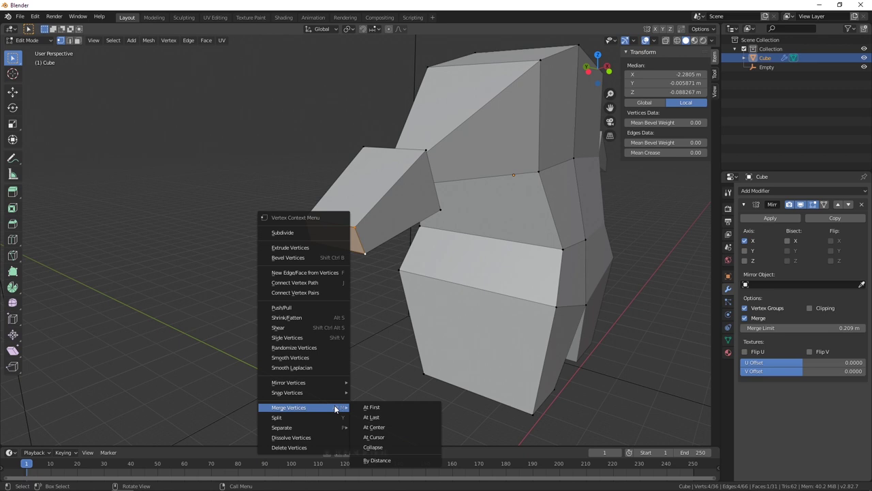
pyautogui.click(377, 460)
pyautogui.moveTo(386, 427); pyautogui.dragTo(362, 274, button='middle')
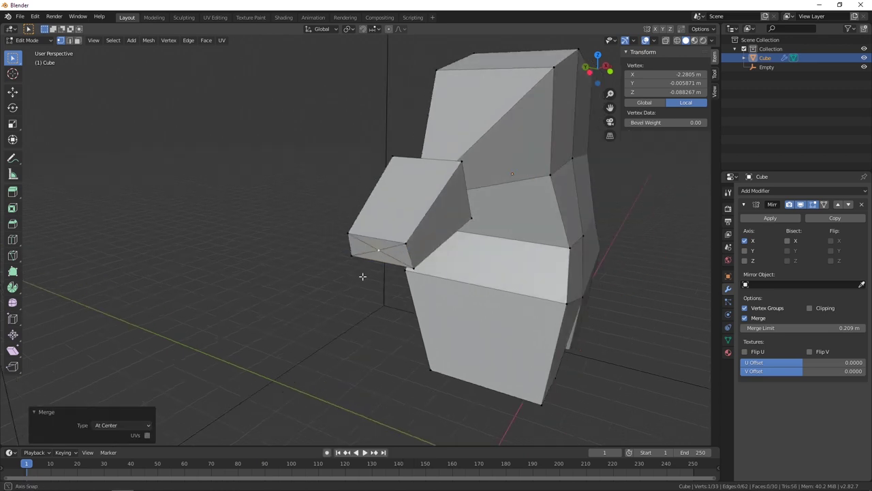
# - Try to move the forearm's end face freely downward and outward
pyautogui.press('g')
pyautogui.click(392, 303)
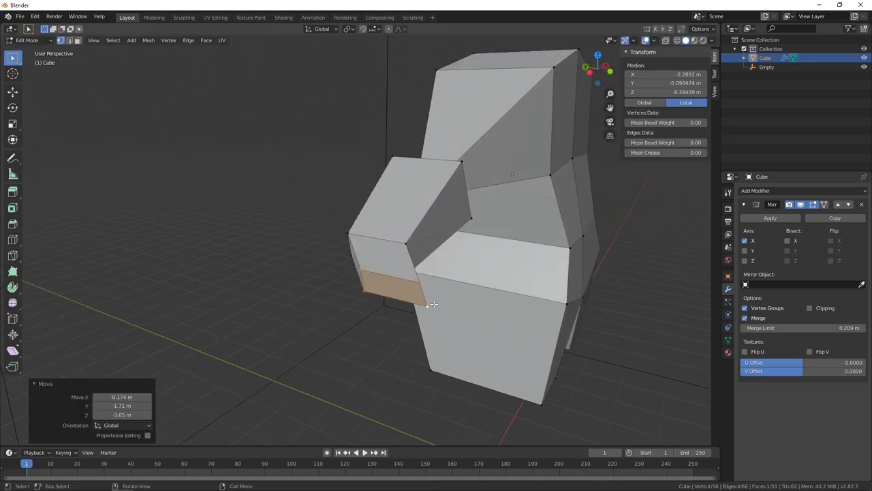
pyautogui.hotkey('ctrl', 'z')
pyautogui.press('e')
pyautogui.click(393, 303)
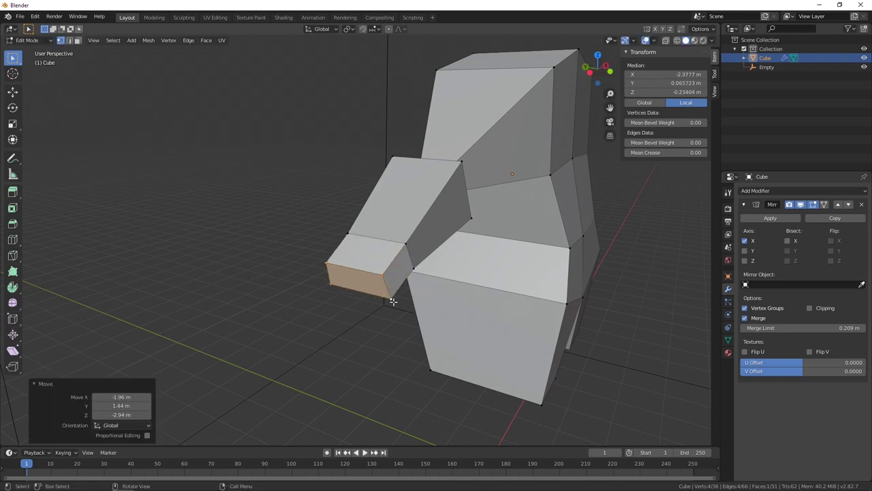
pyautogui.moveTo(394, 302); pyautogui.dragTo(431, 274, button='middle')
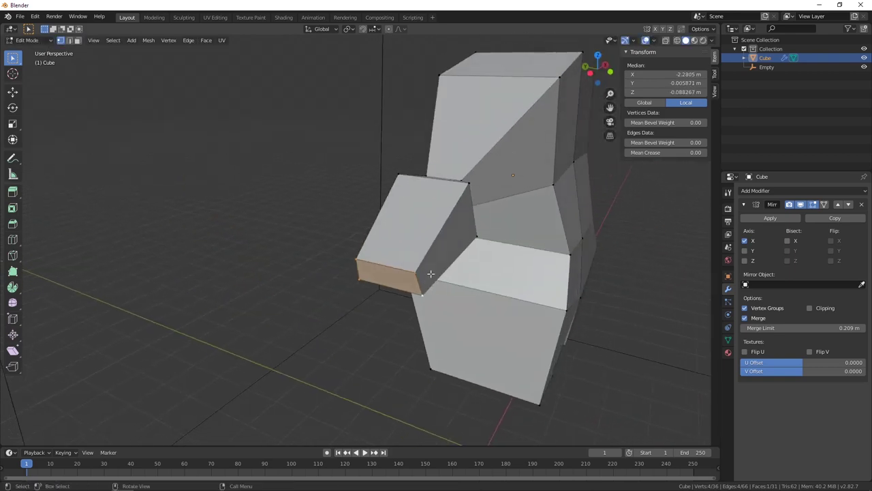
pyautogui.scroll(2, 443, 290)
# - Try to merge the forearm's end vertices At Center, undo the merge and deselect everything
pyautogui.rightClick(394, 303)
pyautogui.moveTo(393, 304)
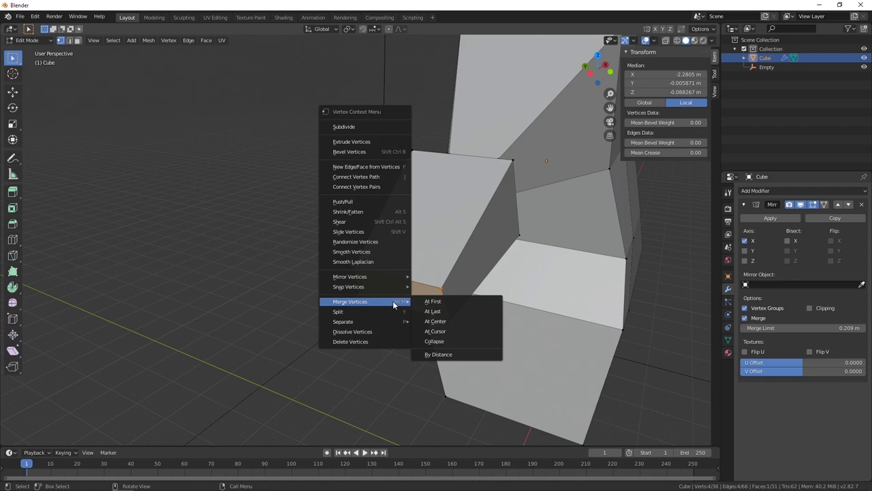
pyautogui.click(462, 321)
pyautogui.moveTo(462, 321); pyautogui.dragTo(358, 246, button='middle')
pyautogui.hotkey('ctrl', 'z')
pyautogui.press('a')
pyautogui.hotkey('alt', 'a')
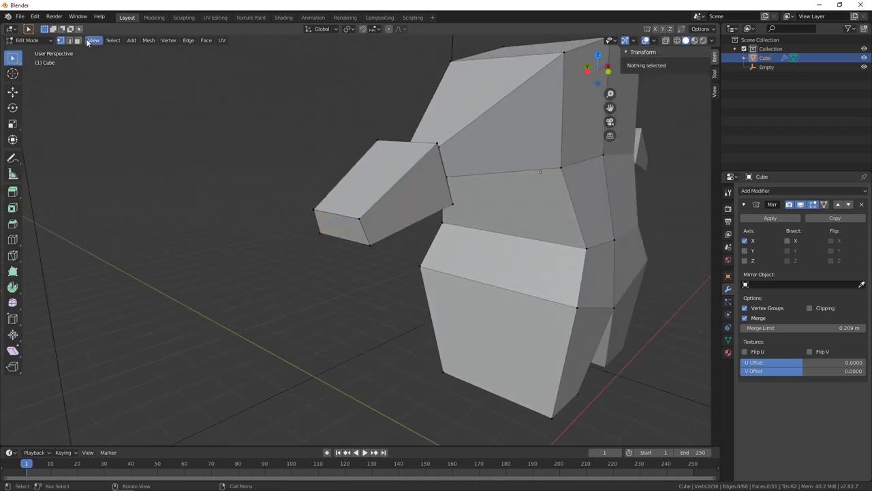
# - Select the forearm's end face in face mode and move it 4.72 m outward along X
pyautogui.click(345, 230)
pyautogui.press('KP_Decimal')
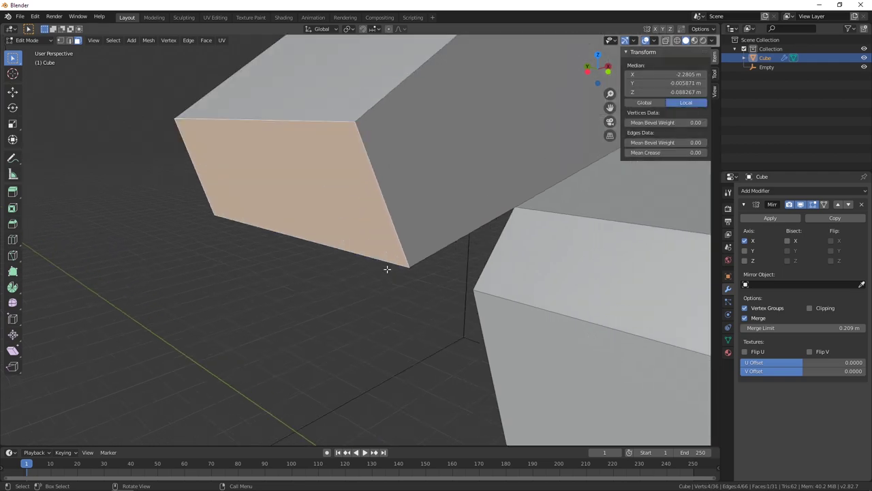
pyautogui.scroll(-5, 205, 92)
pyautogui.press('g')
pyautogui.click(238, 279)
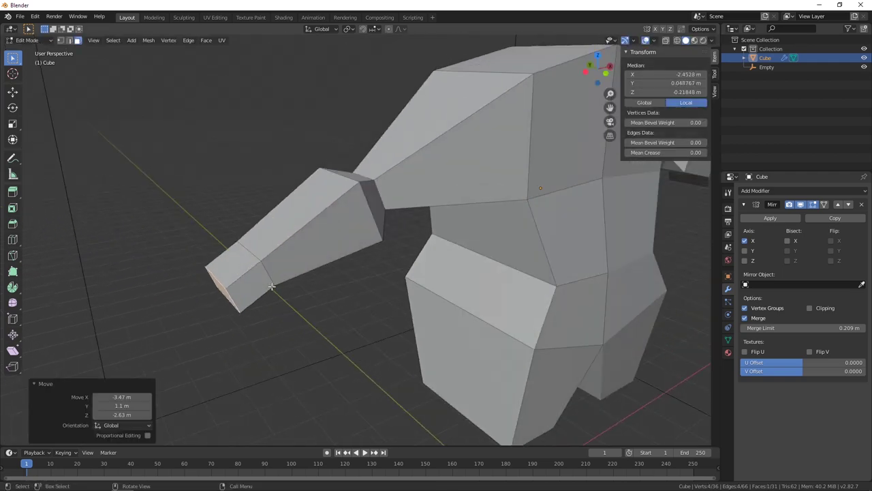
pyautogui.moveTo(239, 279); pyautogui.dragTo(273, 286, button='middle')
pyautogui.press('g')
pyautogui.press('x')
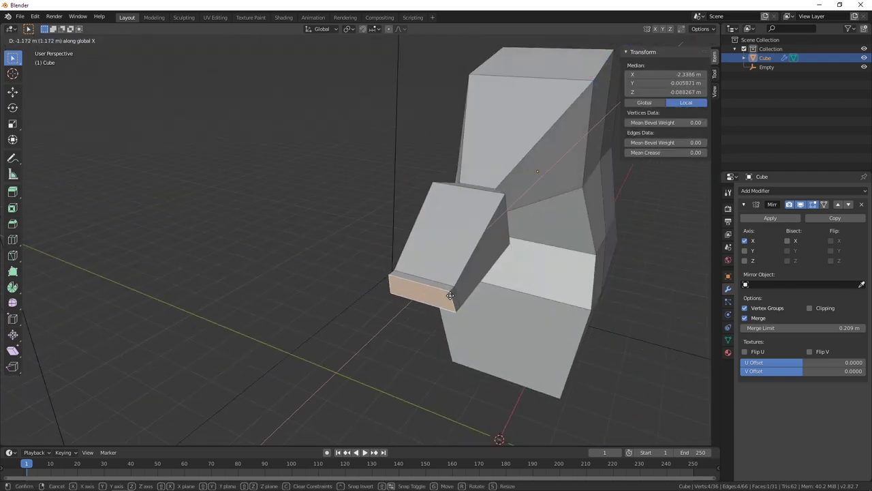
pyautogui.click(60, 121)
pyautogui.moveTo(60, 121); pyautogui.dragTo(362, 277, button='middle')
# - Merge the moved end vertices At Center into a tip and move the tip downward and inward in the front view
pyautogui.press('1')
pyautogui.rightClick(410, 309)
pyautogui.moveTo(410, 309)
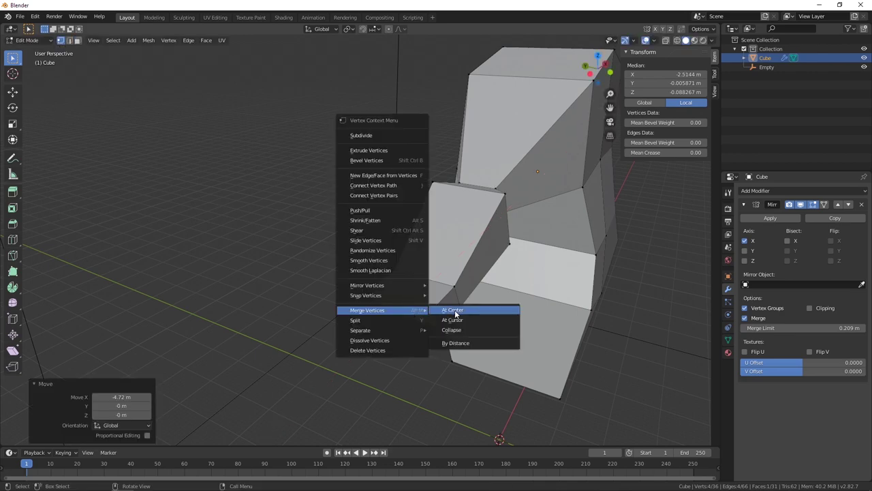
pyautogui.click(456, 311)
pyautogui.press('KP_1')
pyautogui.press('g')
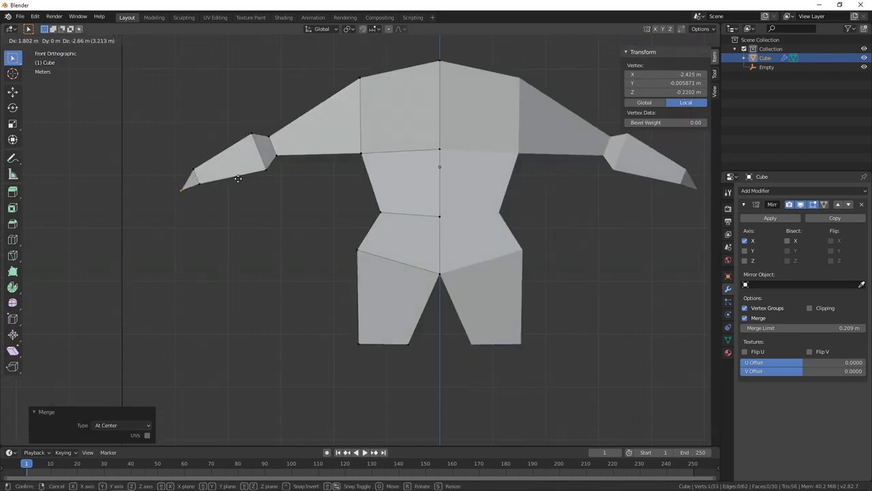
pyautogui.click(258, 227)
# - Try to move the vertices of the triangular face at the front of the hand tip
pyautogui.moveTo(257, 227); pyautogui.dragTo(261, 231, button='middle')
pyautogui.keyDown('shift'); pyautogui.click(387, 285); pyautogui.keyUp('shift')
pyautogui.scroll(-3, 386, 285)
pyautogui.moveTo(387, 285); pyautogui.dragTo(401, 315, button='middle')
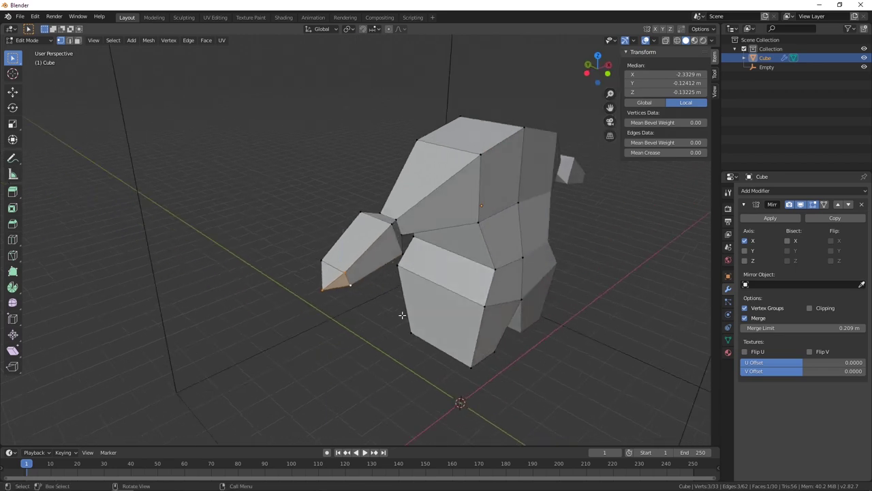
pyautogui.press('g')
pyautogui.press('g')
pyautogui.rightClick(404, 318)
pyautogui.scroll(3, 340, 321)
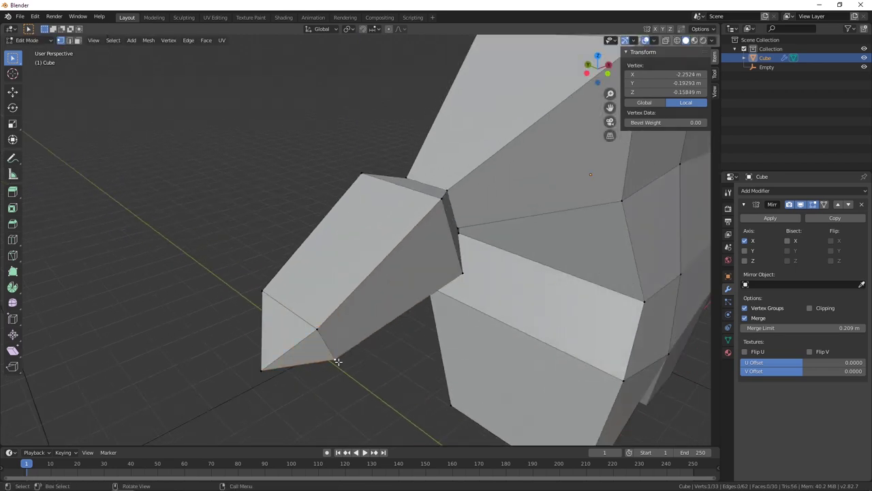
pyautogui.press('g')
pyautogui.press('Escape')
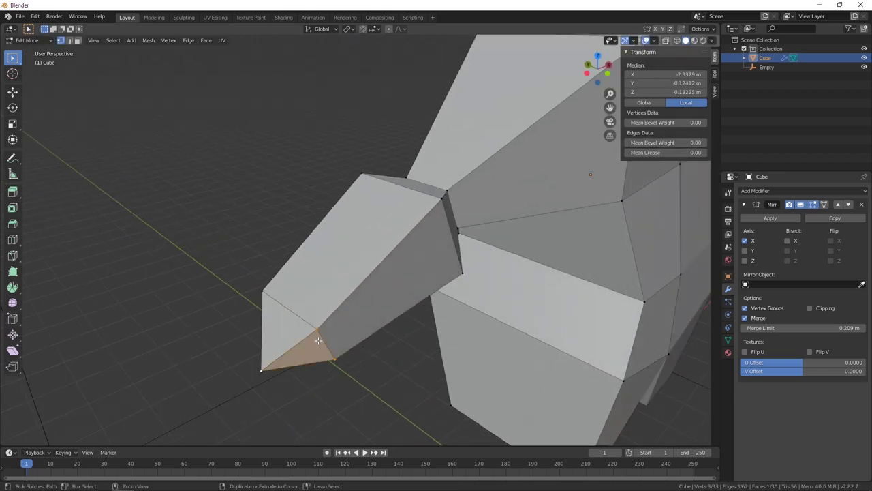
pyautogui.press('g')
pyautogui.press('Escape')
# - Extrude a triangular face on the underside of the hand tip 1.76 m downward
pyautogui.moveTo(379, 334); pyautogui.dragTo(312, 175, button='middle')
pyautogui.press('g')
pyautogui.press('y')
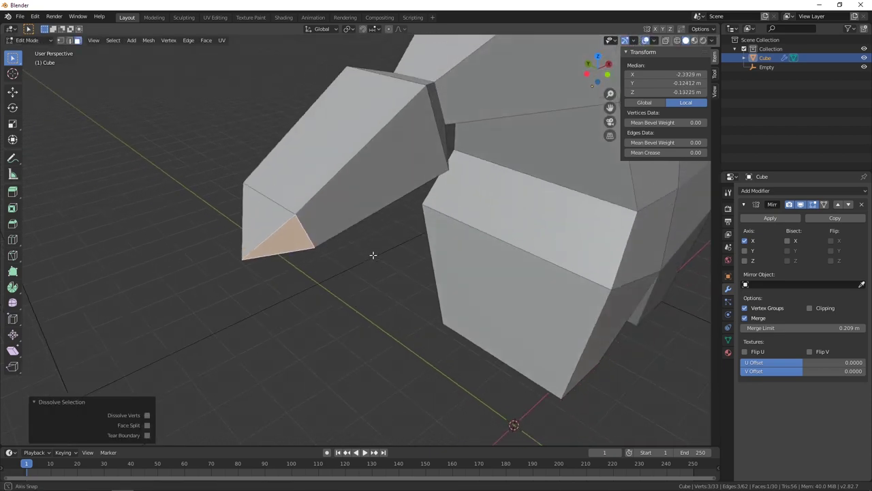
pyautogui.click(334, 255)
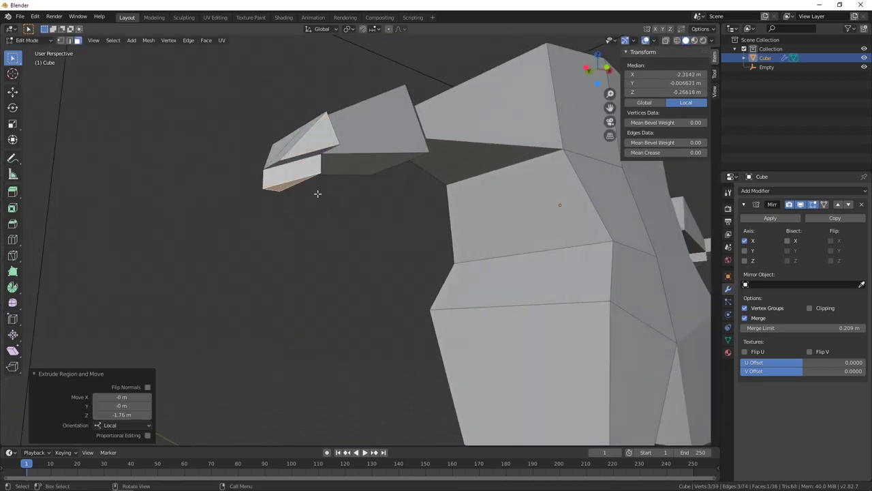
# - Examine the finished arms and torso in object mode from several angles
pyautogui.press('Tab')
pyautogui.scroll(-6, 353, 244)
pyautogui.moveTo(353, 244); pyautogui.dragTo(635, 264, button='middle')
pyautogui.moveTo(482, 271); pyautogui.dragTo(420, 249, button='middle')
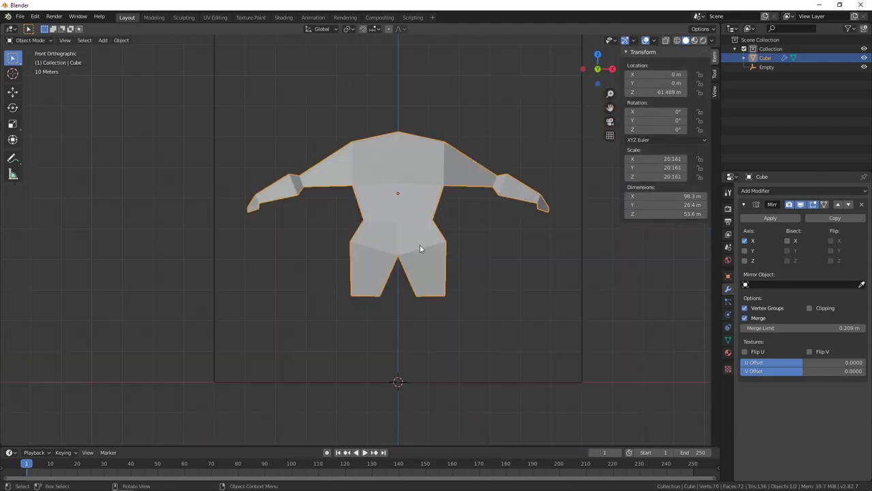
pyautogui.moveTo(442, 318); pyautogui.dragTo(395, 271, button='middle')
pyautogui.keyDown('shift'); pyautogui.moveTo(471, 311); pyautogui.dragTo(415, 325, button='middle'); pyautogui.keyUp('shift')
# - Deselect the body in the front view and add a cylinder with 64 vertices, a 10 m radius and 10 m depth
pyautogui.press('KP_1')
pyautogui.click(462, 248)
pyautogui.hotkey('shift', 'a')
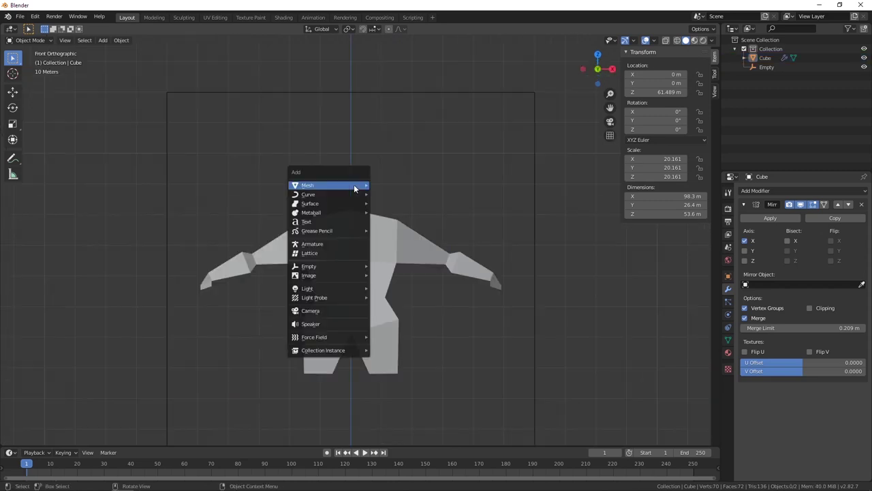
pyautogui.moveTo(354, 184)
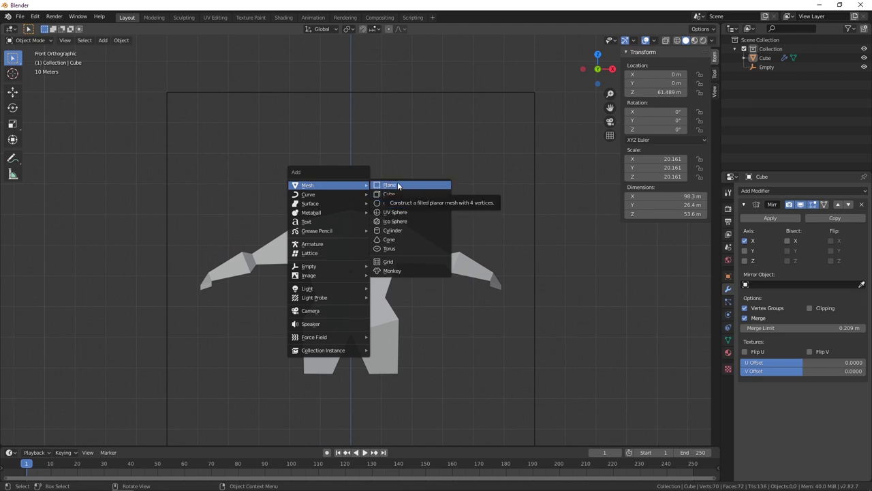
pyautogui.click(393, 232)
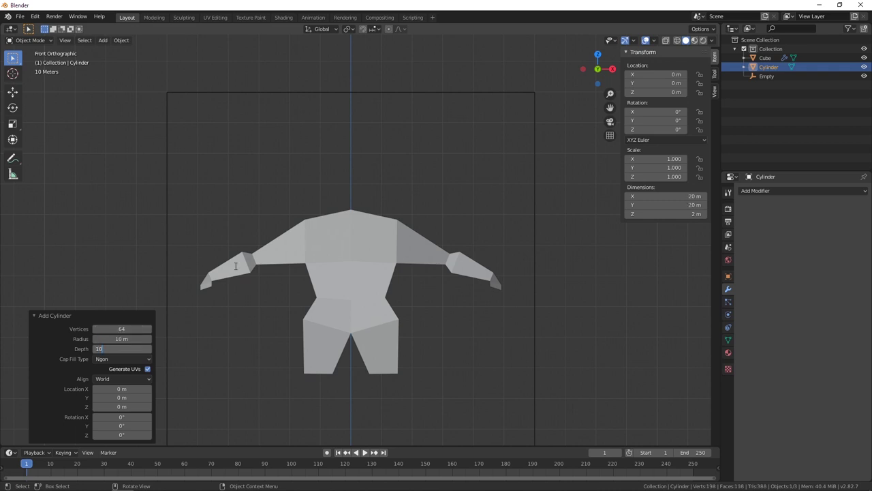
# - Move the cylinder 88.2 m up along Z so it sits above the shoulders
pyautogui.scroll(-2, 418, 349)
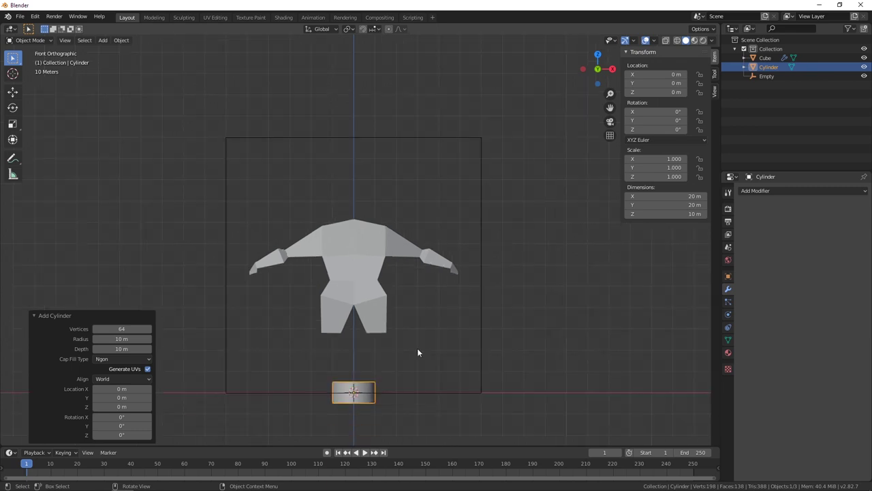
pyautogui.press('g')
pyautogui.press('z')
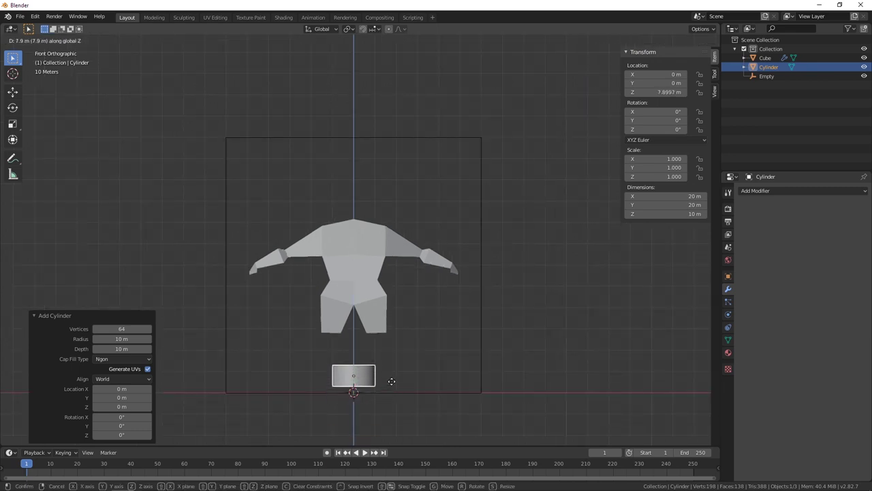
pyautogui.click(382, 210)
# - Stretch the cylinder along Z by about 3.05 and scale it down to about 12.5 m wide and 19.1 m tall
pyautogui.press('s')
pyautogui.press('z')
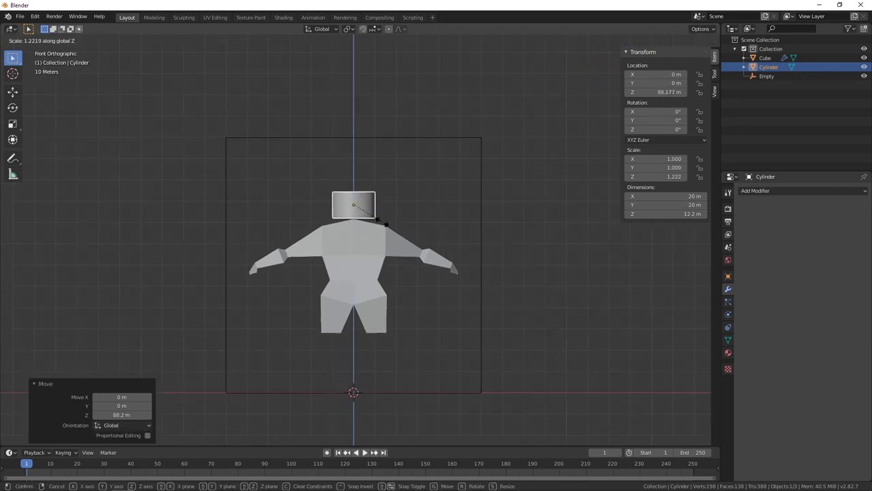
pyautogui.click(394, 276)
pyautogui.press('s')
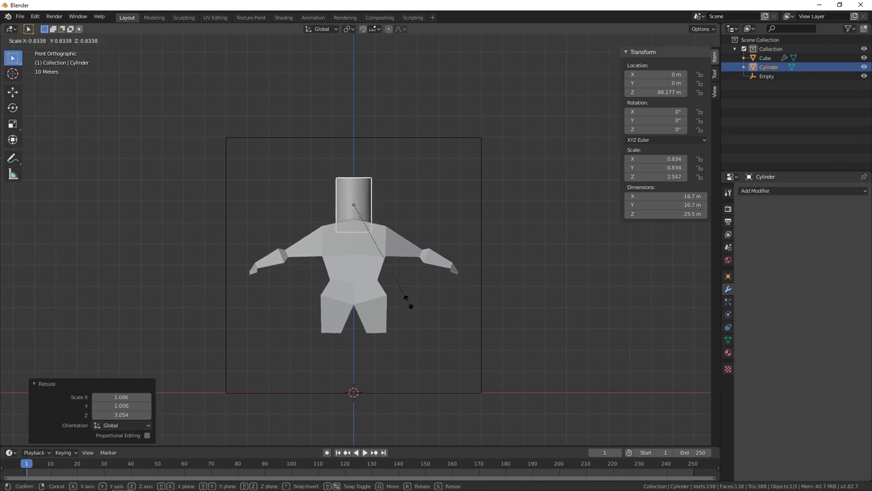
pyautogui.click(405, 301)
pyautogui.moveTo(406, 304); pyautogui.dragTo(383, 287, button='middle')
pyautogui.press('s')
pyautogui.click(335, 338)
# - Select the body and collapse its Mirror modifier settings
pyautogui.click(300, 259)
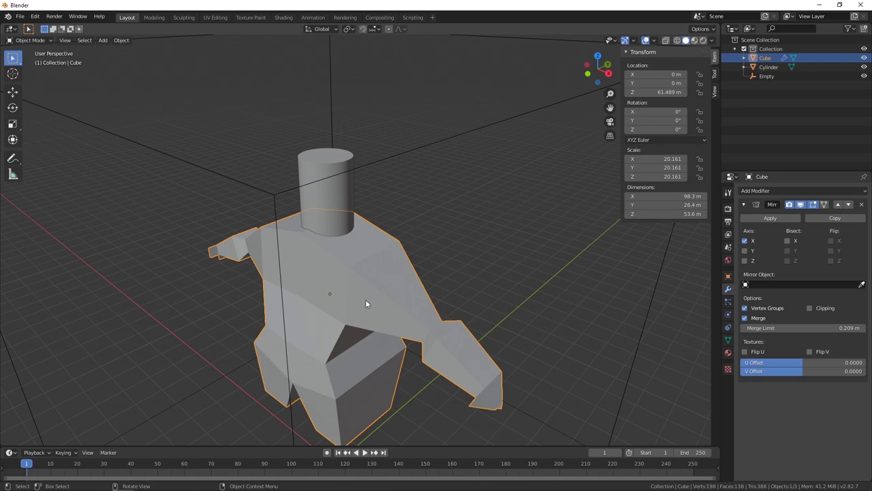
pyautogui.scroll(1, 320, 274)
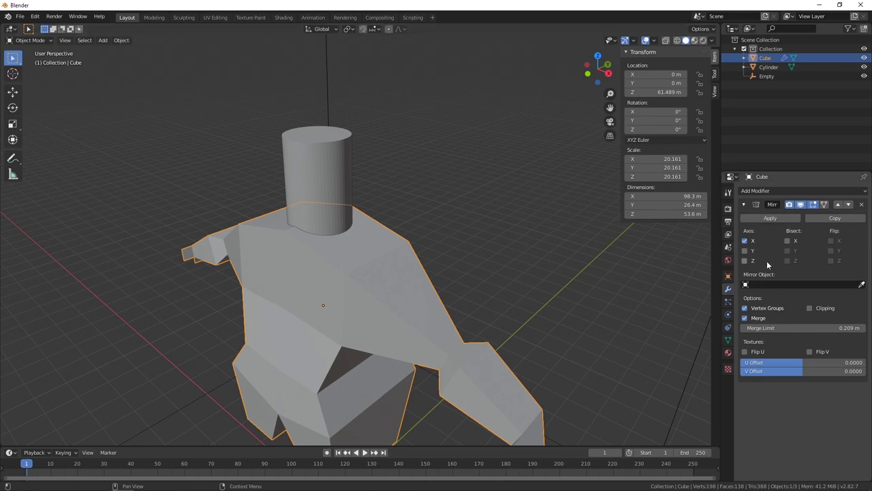
pyautogui.click(744, 204)
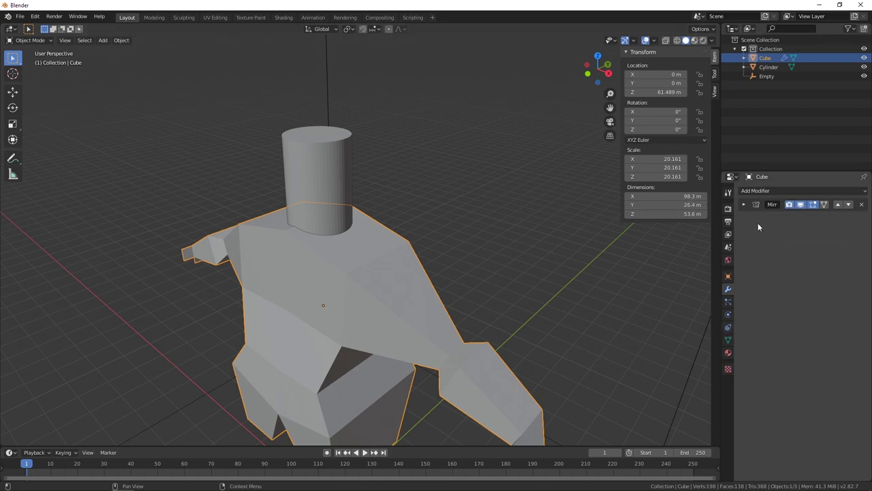
# - Try a Subdivision Surface modifier on the body, inspect the smoothed shape, and remove the modifier
pyautogui.click(762, 190)
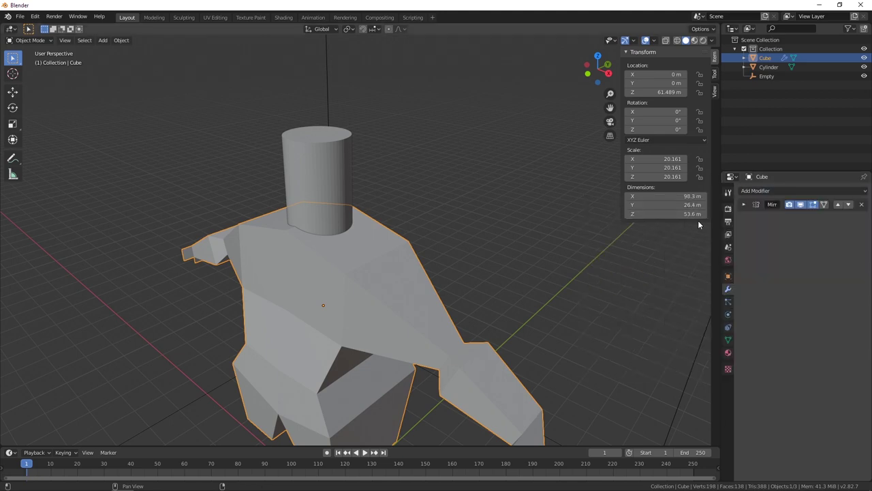
pyautogui.click(803, 192)
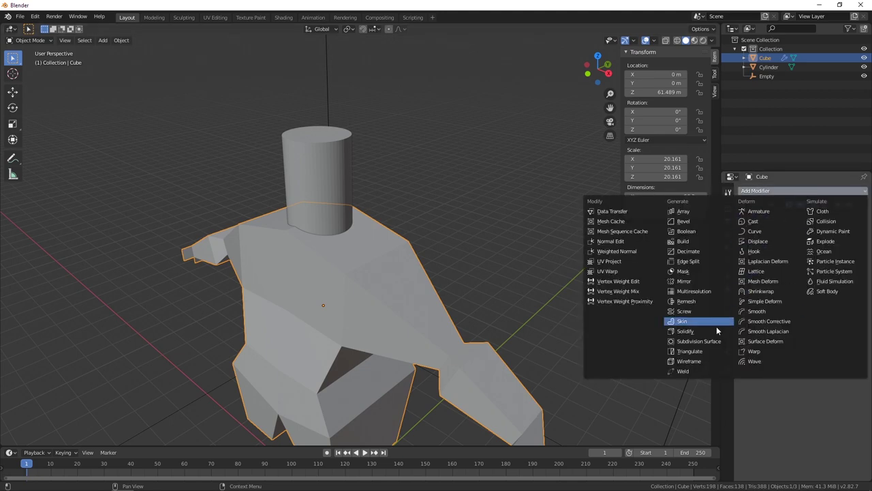
pyautogui.click(692, 341)
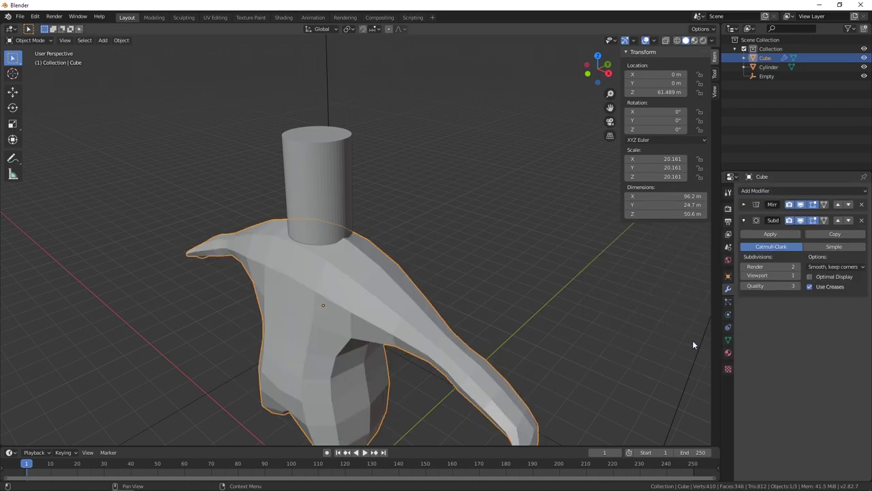
pyautogui.moveTo(364, 353)
pyautogui.mouseDown(button='middle')
pyautogui.moveTo(419, 316)
pyautogui.moveTo(481, 340)
pyautogui.moveTo(375, 352)
pyautogui.mouseUp(button='middle')
pyautogui.click(862, 221)
# - Add a Boolean modifier to the body with the Difference operation and the Cylinder as its object
pyautogui.click(759, 190)
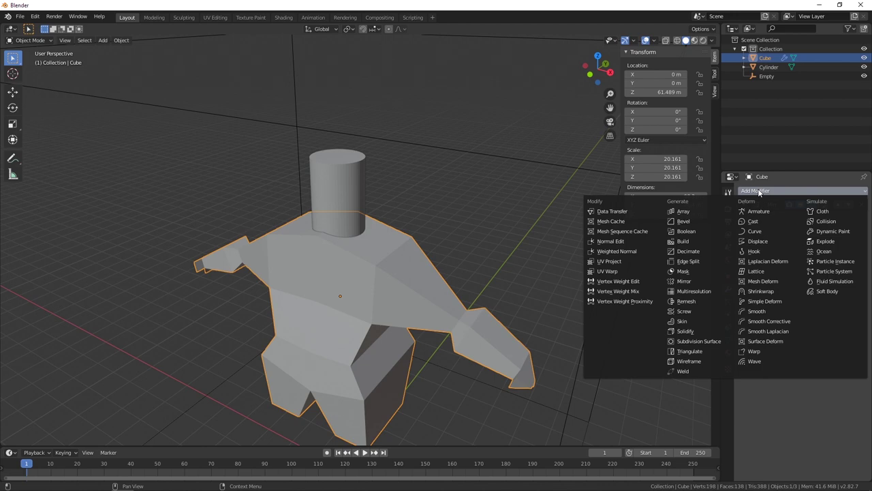
pyautogui.click(698, 233)
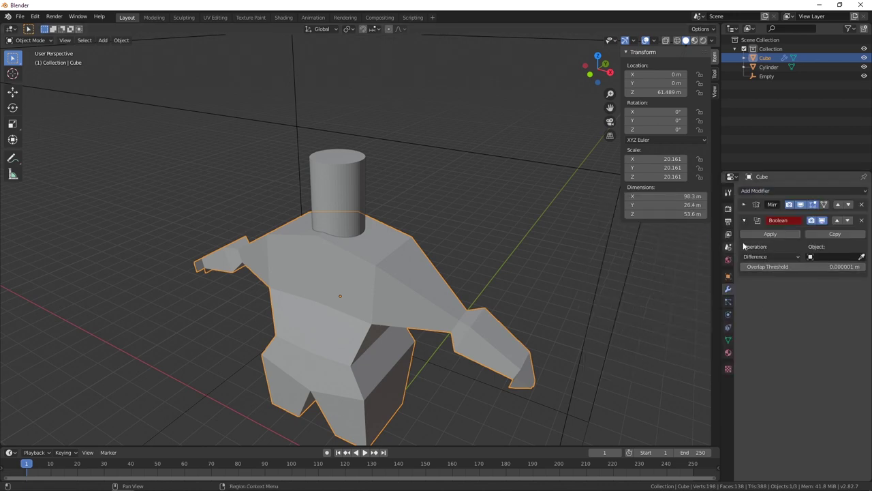
pyautogui.click(773, 257)
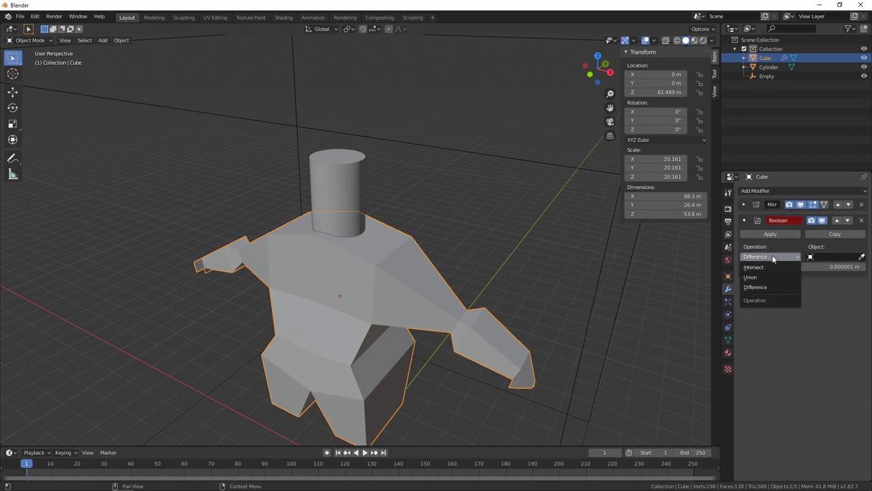
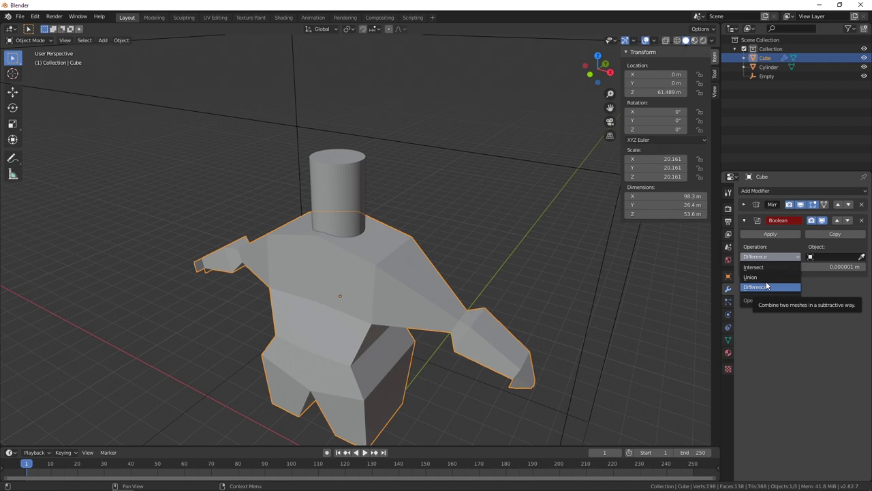
pyautogui.click(765, 286)
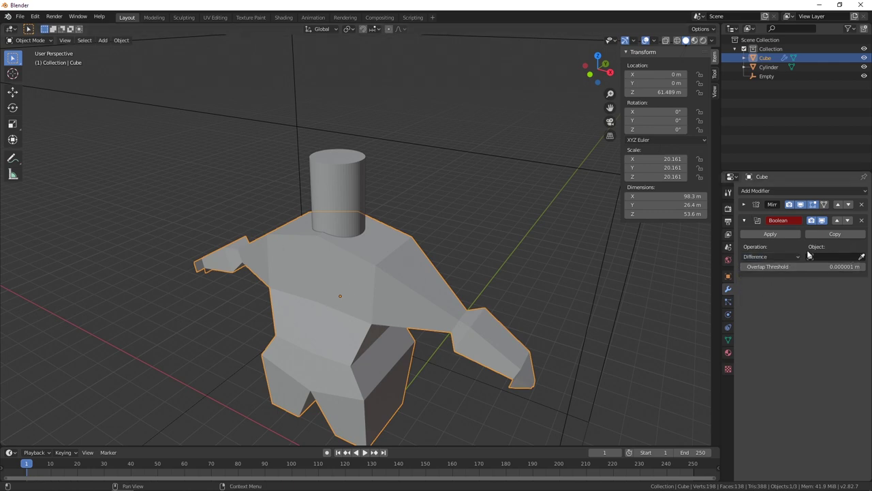
pyautogui.click(862, 257)
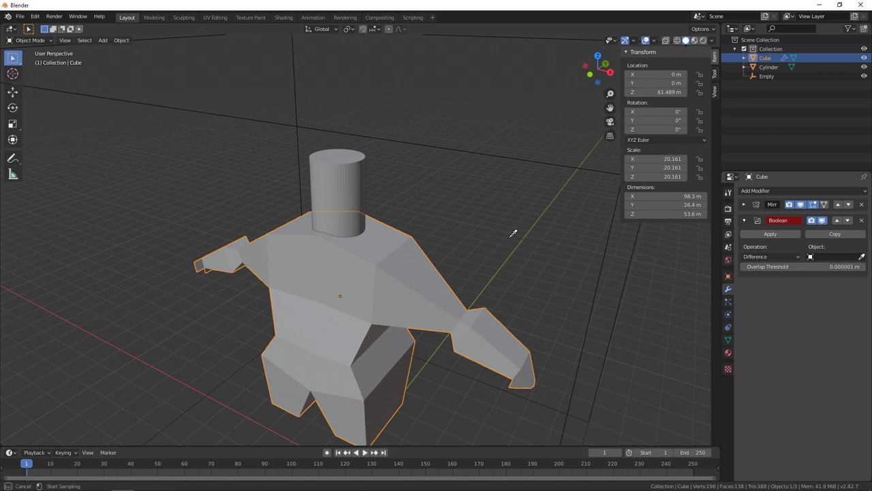
pyautogui.click(340, 194)
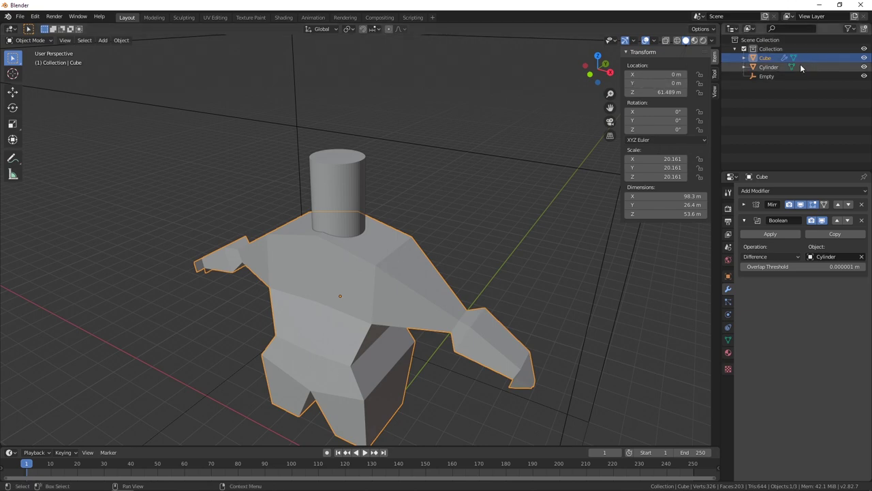
# - Hide the cylinder to inspect the Boolean cut between the shoulders, and show the cylinder again
pyautogui.click(770, 67)
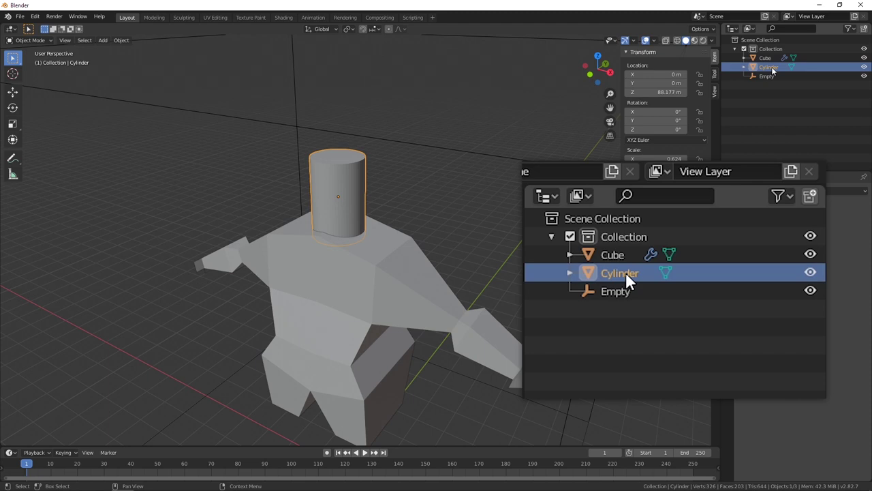
pyautogui.click(864, 67)
pyautogui.moveTo(317, 206)
pyautogui.mouseDown(button='middle')
pyautogui.moveTo(346, 214)
pyautogui.moveTo(298, 232)
pyautogui.moveTo(282, 198)
pyautogui.moveTo(375, 191)
pyautogui.moveTo(409, 203)
pyautogui.moveTo(343, 220)
pyautogui.moveTo(321, 212)
pyautogui.mouseUp(button='middle')
pyautogui.scroll(3, 321, 213)
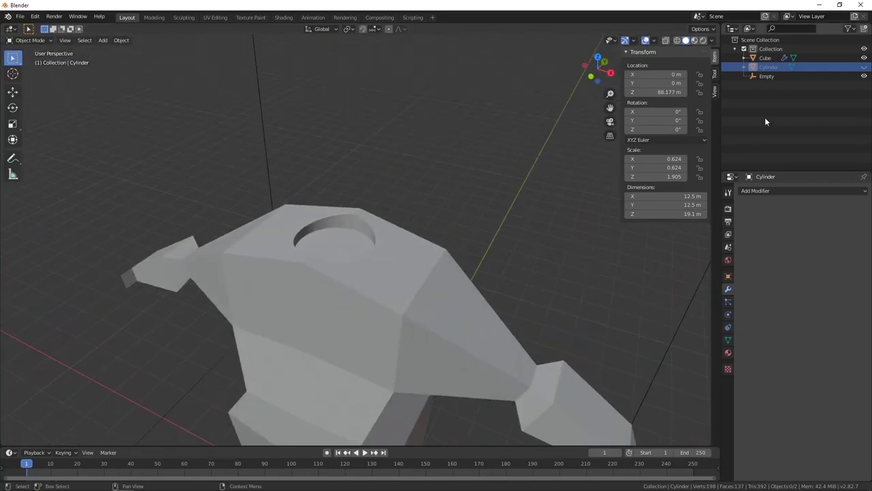
pyautogui.click(863, 66)
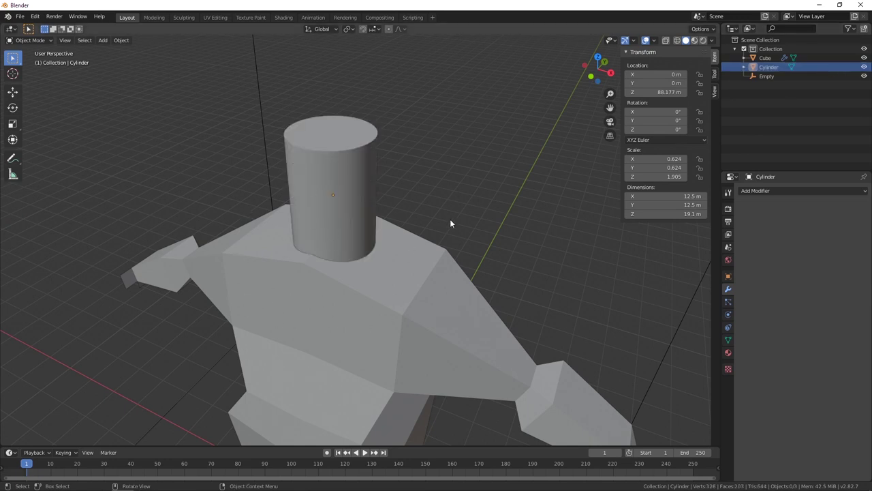
# - Move the cylinder 5.7 m down along Z so it cuts deeper into the torso
pyautogui.click(370, 141)
pyautogui.moveTo(370, 141); pyautogui.dragTo(410, 172, button='middle')
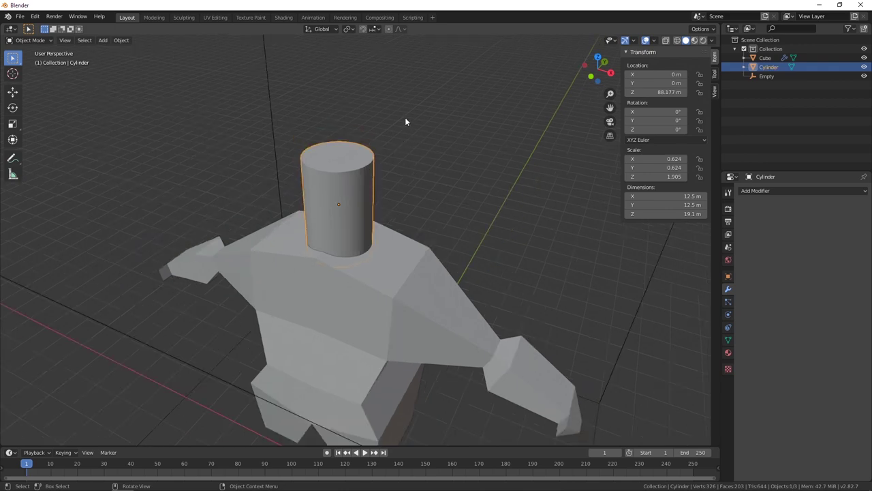
pyautogui.press('g')
pyautogui.press('z')
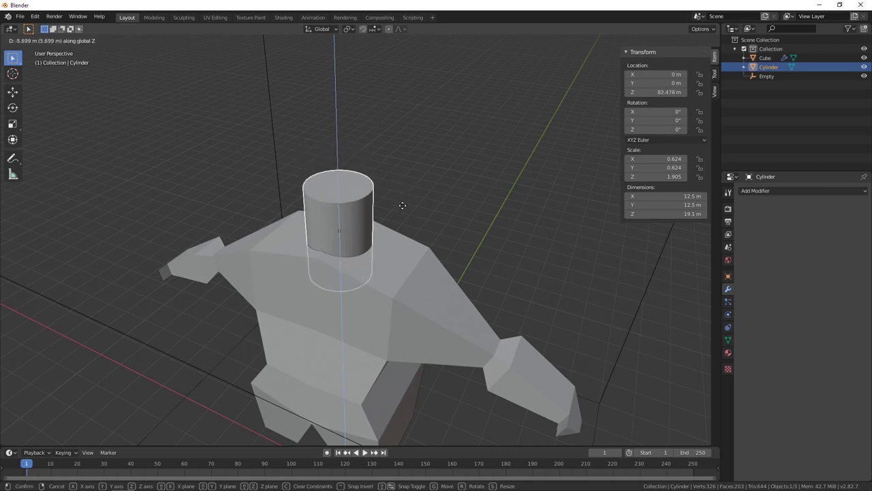
pyautogui.click(402, 205)
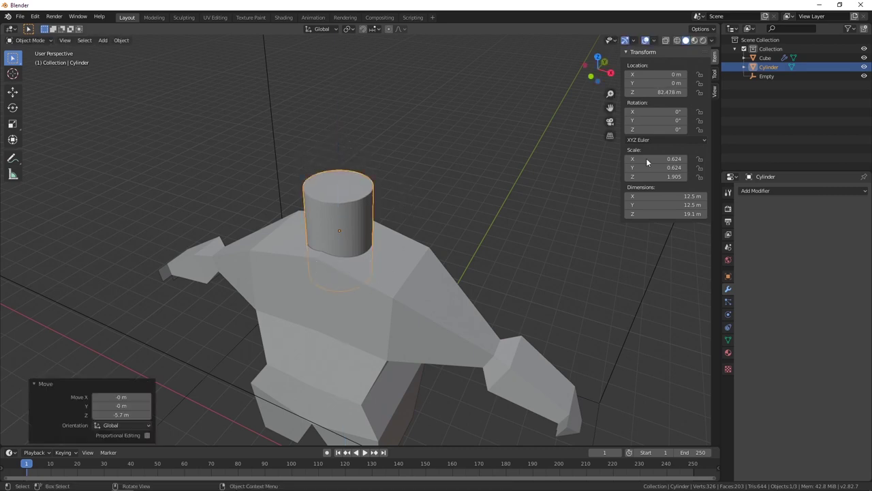
# - Check the depth of the neck hole with the cylinder temporarily hidden
pyautogui.click(865, 67)
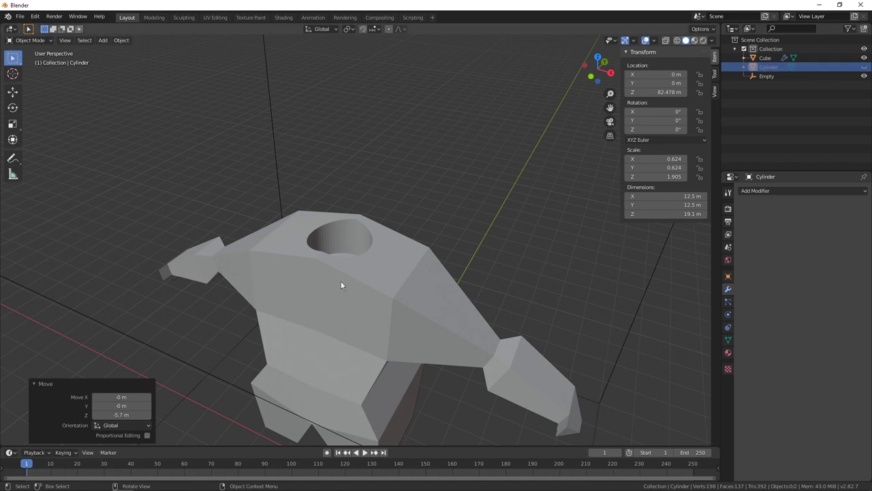
pyautogui.moveTo(341, 285)
pyautogui.mouseDown(button='middle')
pyautogui.moveTo(356, 284)
pyautogui.moveTo(384, 323)
pyautogui.moveTo(350, 292)
pyautogui.moveTo(358, 254)
pyautogui.moveTo(400, 209)
pyautogui.moveTo(319, 282)
pyautogui.moveTo(347, 287)
pyautogui.mouseUp(button='middle')
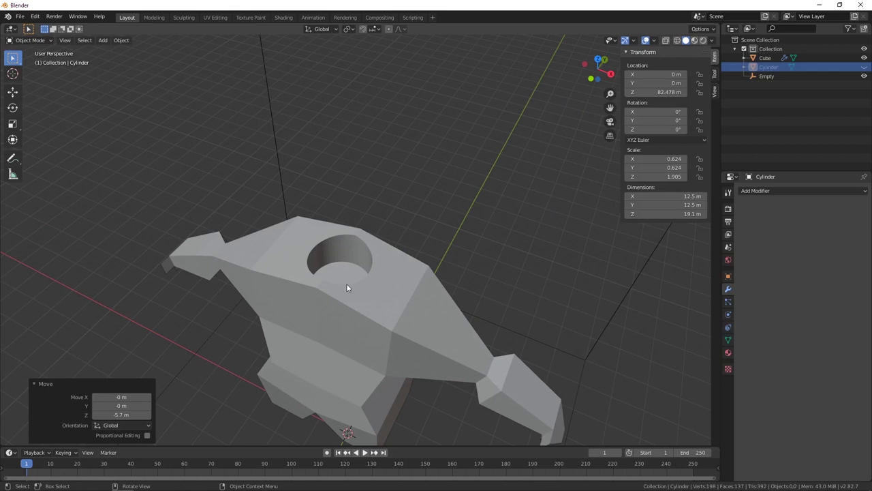
pyautogui.click(865, 67)
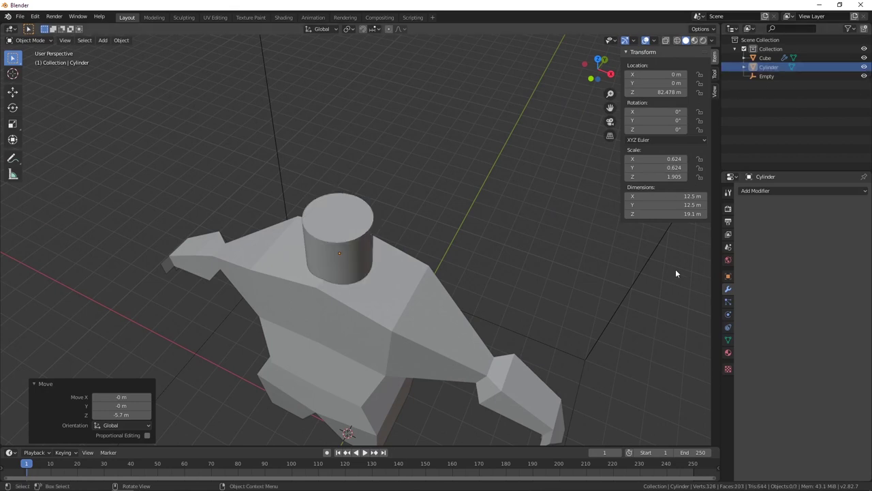
# - Try applying the body's Boolean modifier ahead of its Mirror modifier and deleting the cylinder, and undo both
pyautogui.click(288, 294)
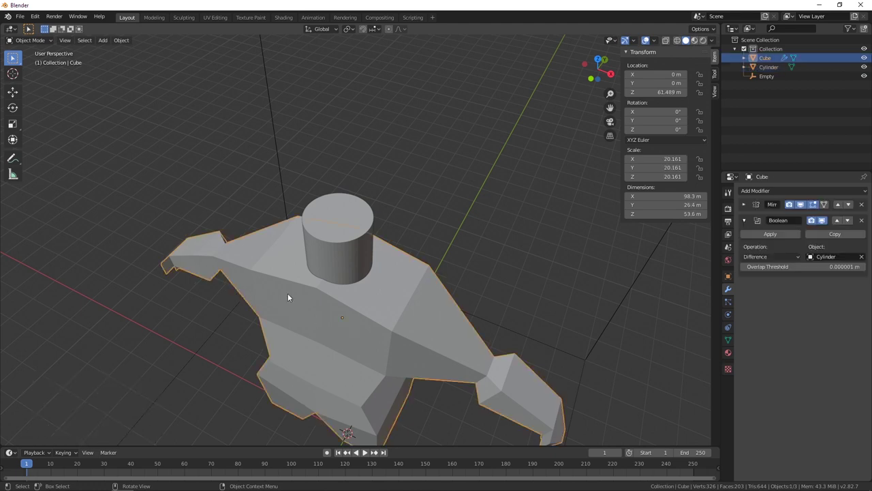
pyautogui.click(783, 233)
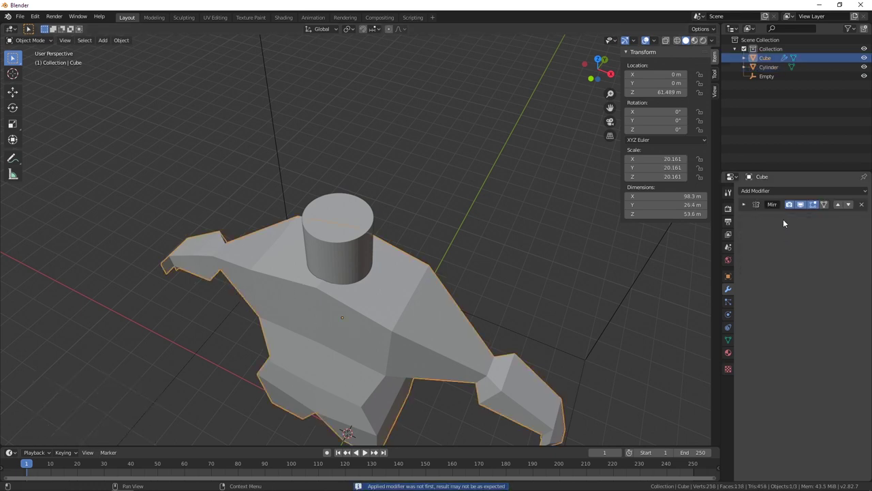
pyautogui.click(337, 225)
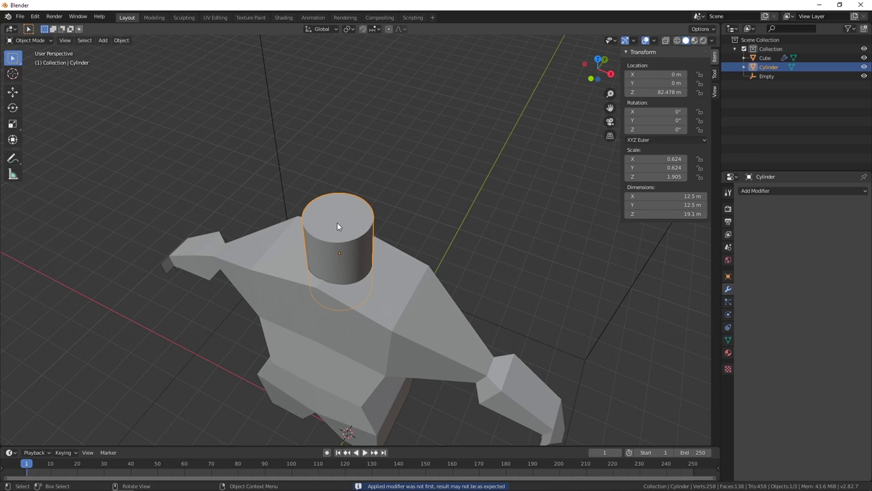
pyautogui.press('Delete')
pyautogui.moveTo(350, 304); pyautogui.dragTo(339, 327, button='middle')
pyautogui.hotkey('ctrl', 'z')
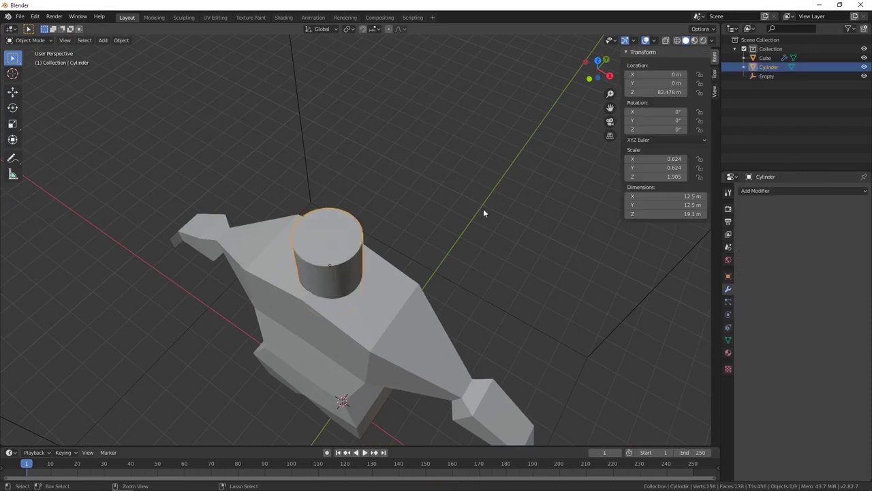
pyautogui.hotkey('ctrl', 'z')
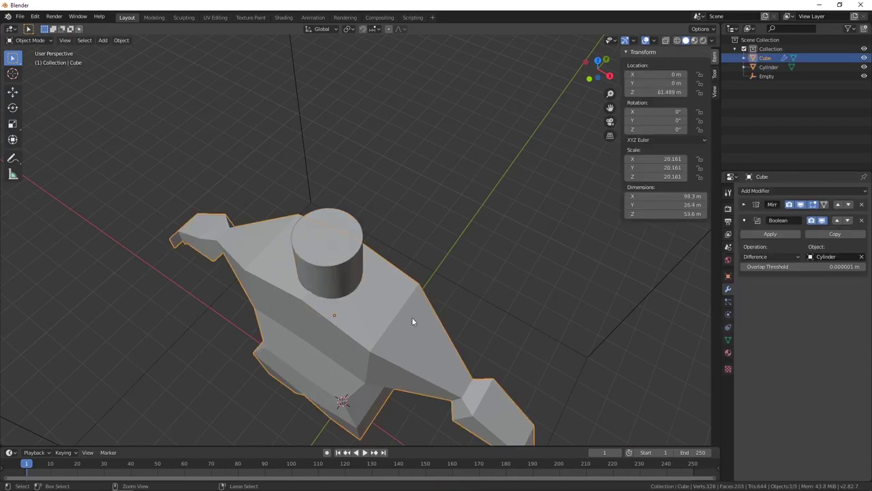
# - Expand the body's Mirror modifier and apply it, keeping the Boolean modifier
pyautogui.click(744, 204)
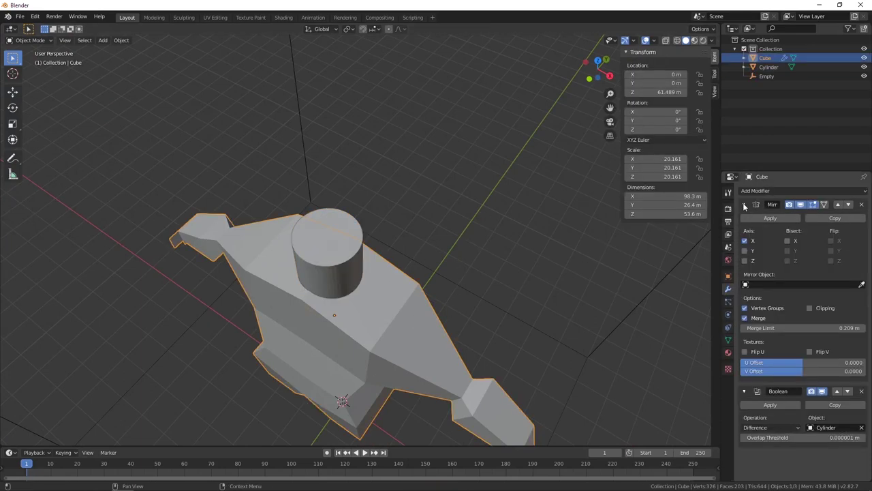
pyautogui.click(408, 222)
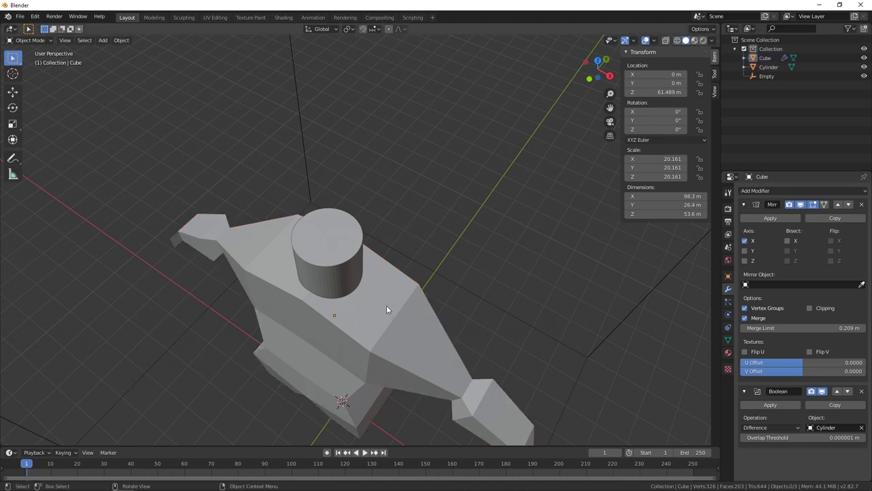
pyautogui.click(387, 305)
pyautogui.click(770, 218)
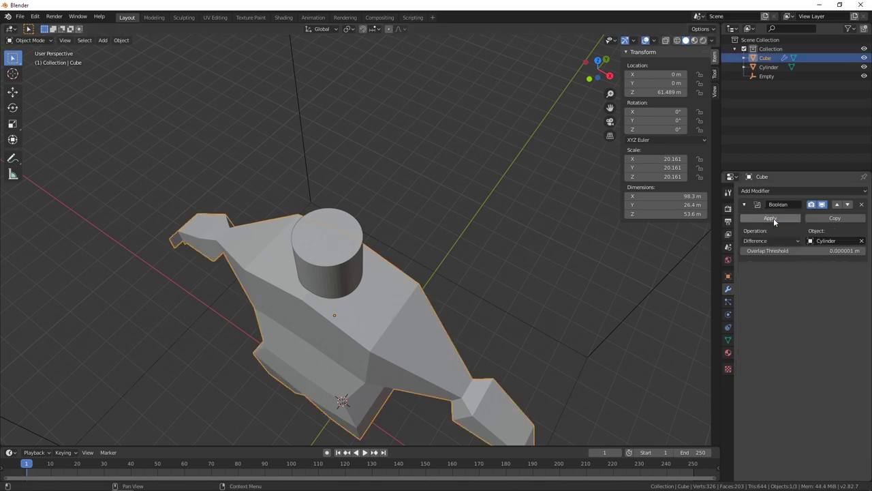
# - Hide the cylinder to inspect the hole, apply the body's Boolean modifier, and show the cylinder again
pyautogui.click(864, 66)
pyautogui.moveTo(423, 266); pyautogui.dragTo(334, 261, button='middle')
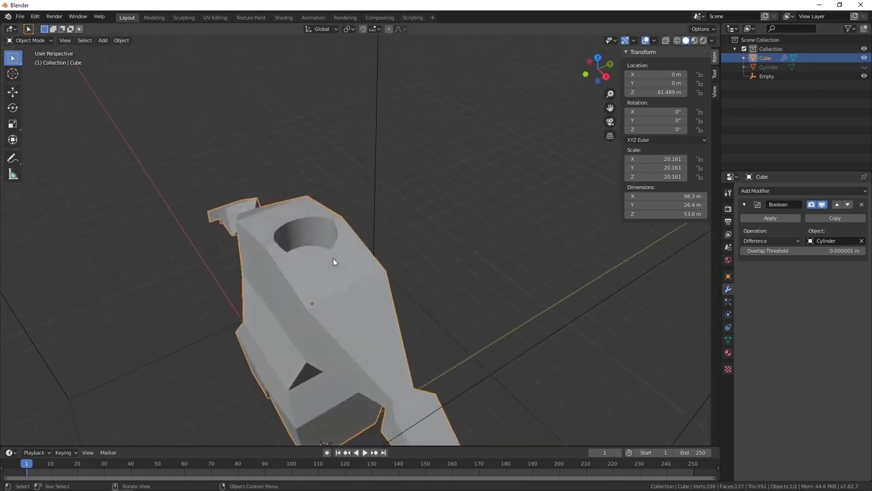
pyautogui.click(764, 219)
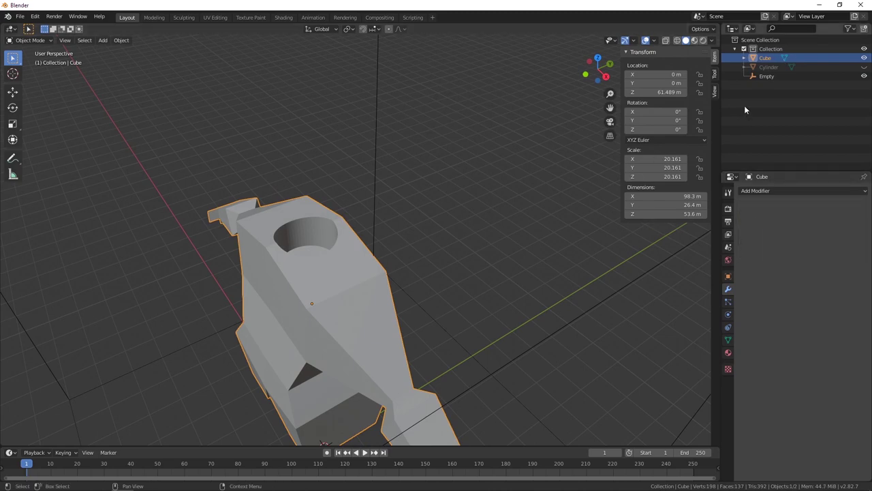
pyautogui.click(865, 66)
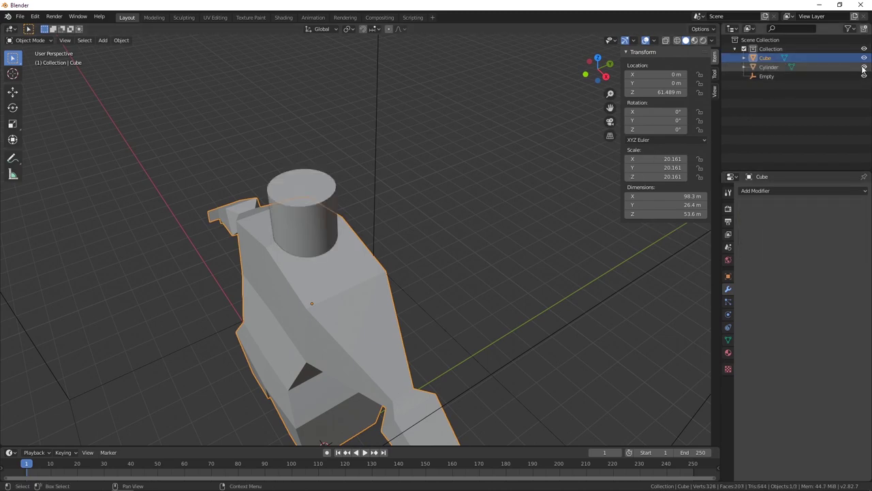
# - Delete the cylinder used to cut the neck hole and select the body
pyautogui.click(301, 183)
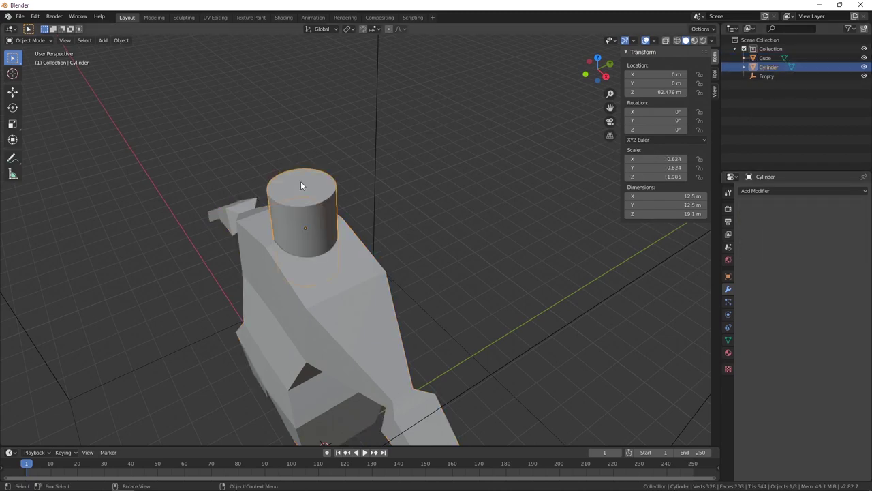
pyautogui.press('Delete')
pyautogui.click(288, 270)
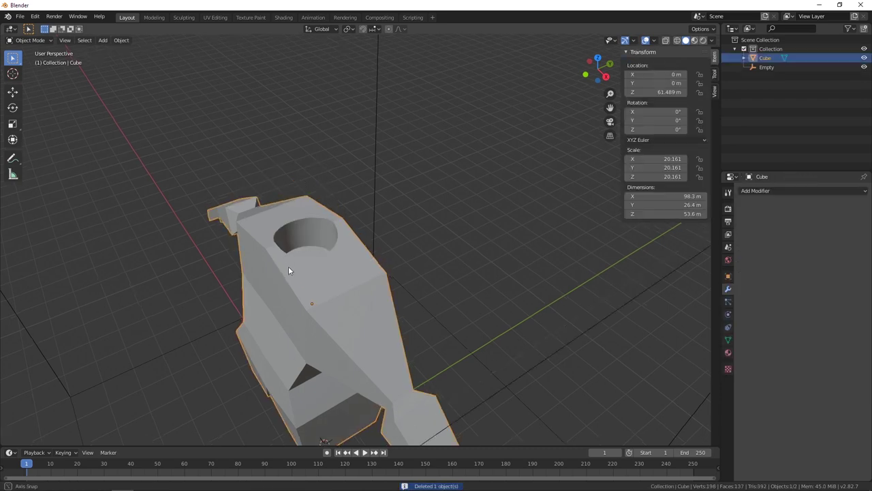
pyautogui.moveTo(289, 271); pyautogui.dragTo(327, 261, button='middle')
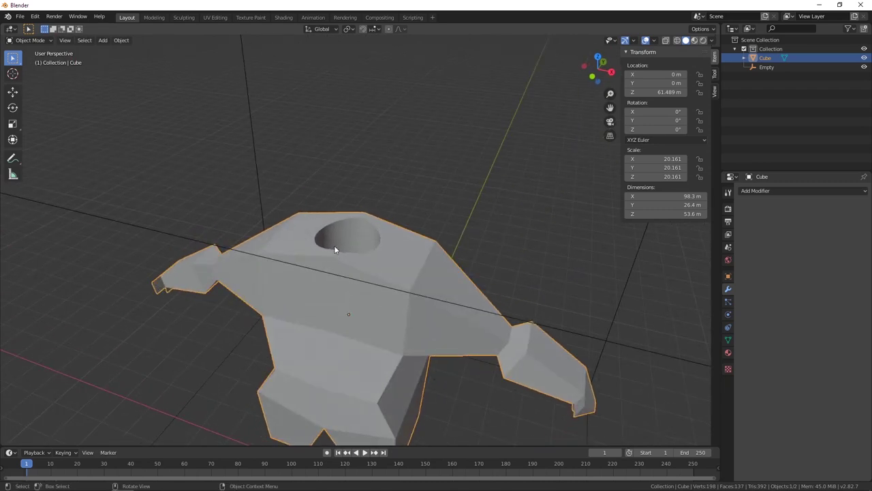
# - Select all of the body's geometry in Edit Mode and recalculate its normals to the outside
pyautogui.moveTo(366, 296); pyautogui.dragTo(320, 177, button='middle')
pyautogui.press('Tab')
pyautogui.press('1')
pyautogui.click(355, 263)
pyautogui.scroll(-3, 380, 199)
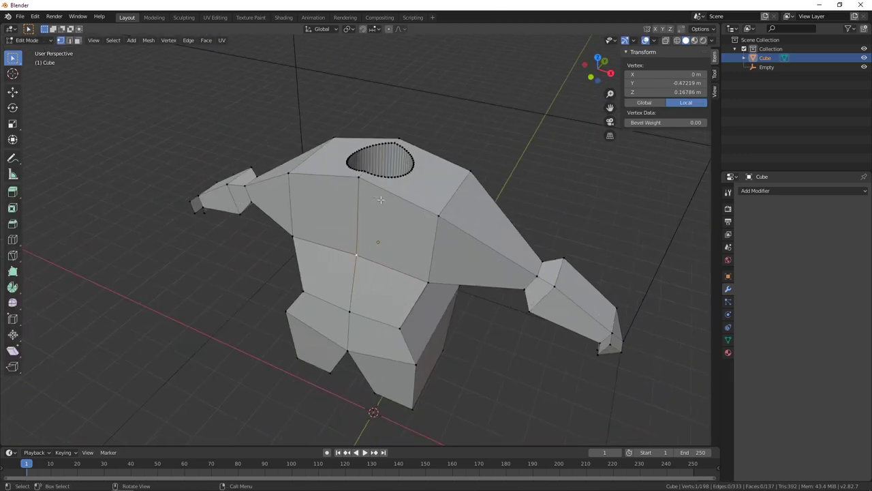
pyautogui.moveTo(384, 236)
pyautogui.mouseDown(button='middle')
pyautogui.moveTo(402, 235)
pyautogui.moveTo(358, 219)
pyautogui.moveTo(381, 196)
pyautogui.moveTo(366, 229)
pyautogui.moveTo(331, 239)
pyautogui.moveTo(241, 224)
pyautogui.moveTo(370, 235)
pyautogui.mouseUp(button='middle')
pyautogui.scroll(3, 350, 229)
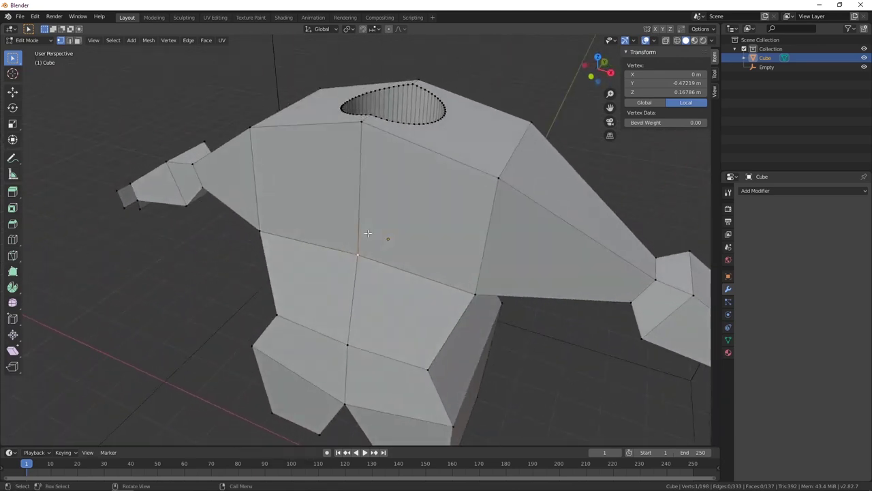
pyautogui.scroll(1, 379, 234)
pyautogui.press('a')
pyautogui.hotkey('alt', 'a')
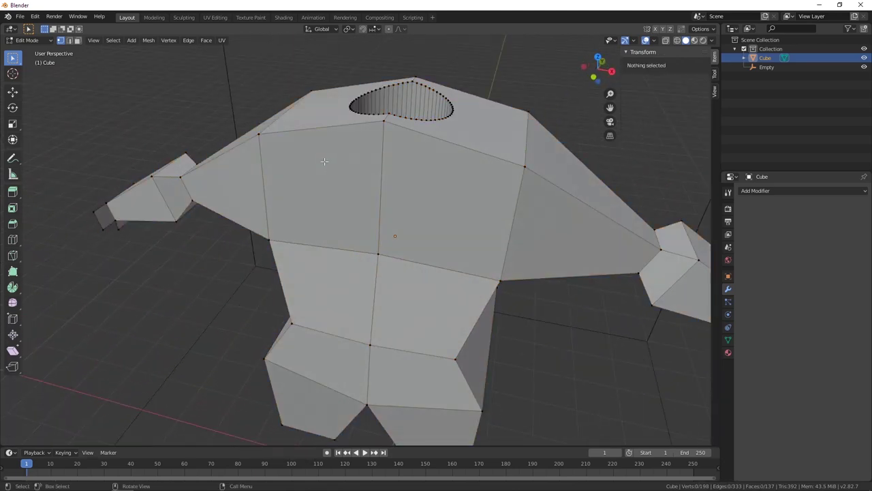
pyautogui.press('a')
pyautogui.click(147, 40)
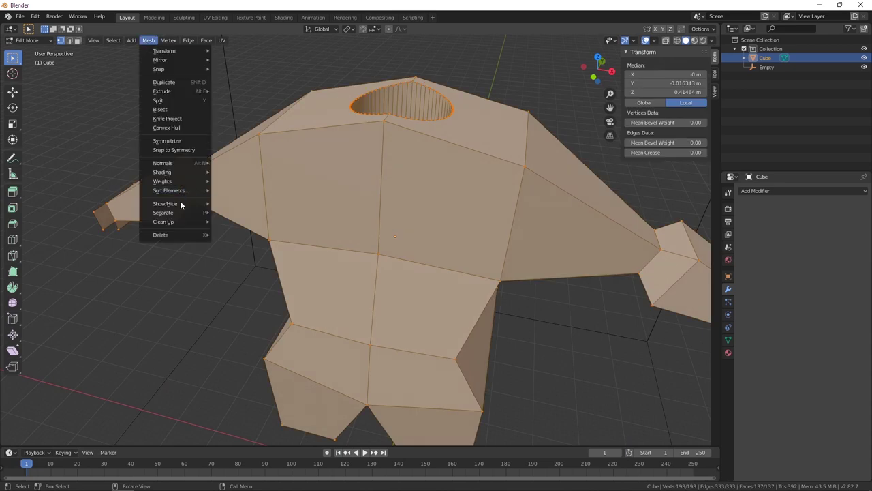
pyautogui.moveTo(181, 223)
pyautogui.moveTo(168, 163)
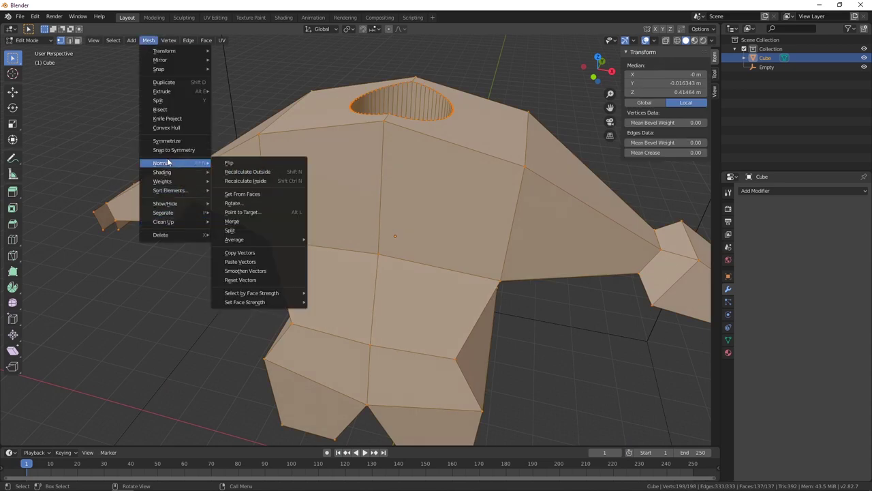
pyautogui.click(261, 171)
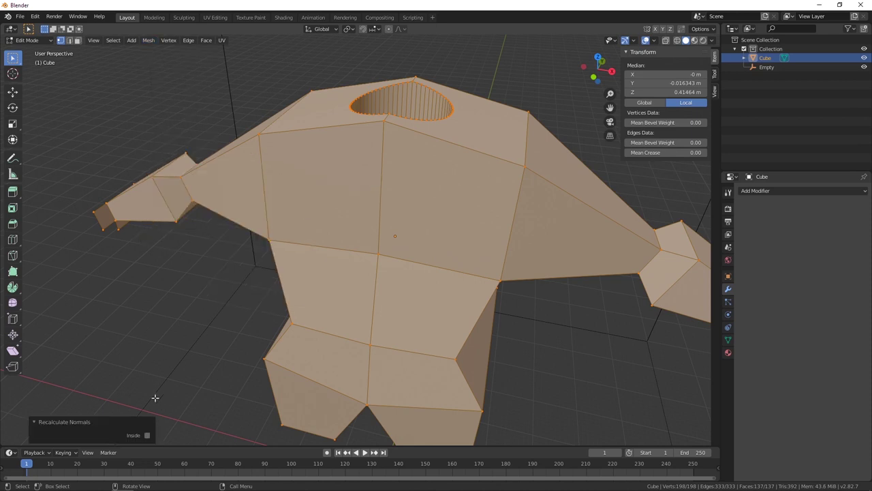
# - Merge the body's vertices by distance with a 0.00001 m merge distance and return to Object Mode
pyautogui.click(157, 41)
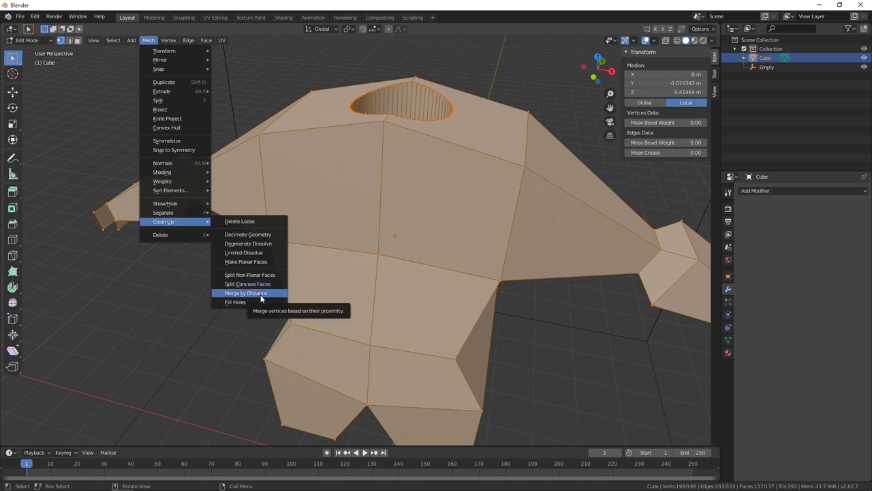
pyautogui.click(260, 294)
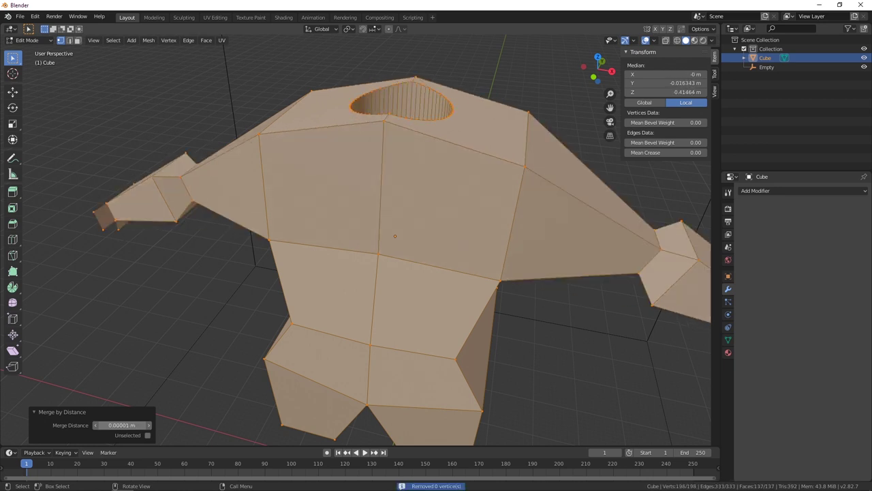
pyautogui.moveTo(121, 424)
pyautogui.mouseDown()
pyautogui.moveTo(144, 425)
pyautogui.moveTo(112, 424)
pyautogui.mouseUp()
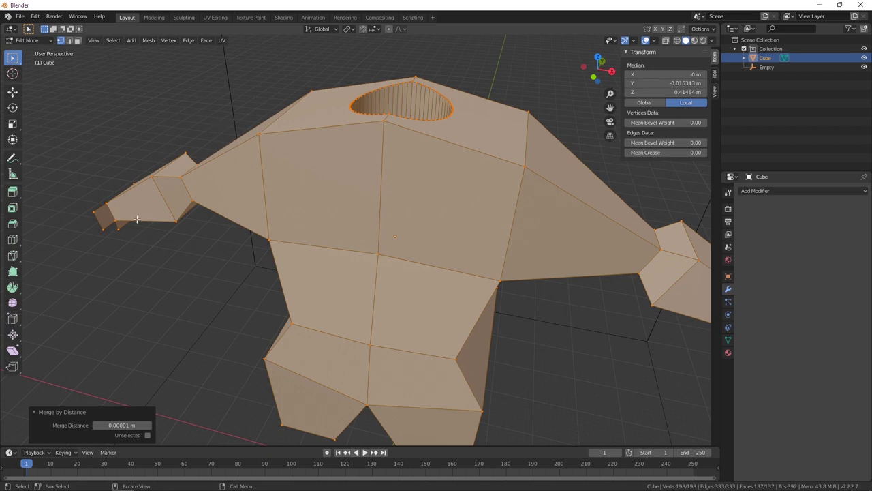
pyautogui.moveTo(136, 219); pyautogui.dragTo(280, 181, button='middle')
pyautogui.press('Tab')
pyautogui.press('Tab')
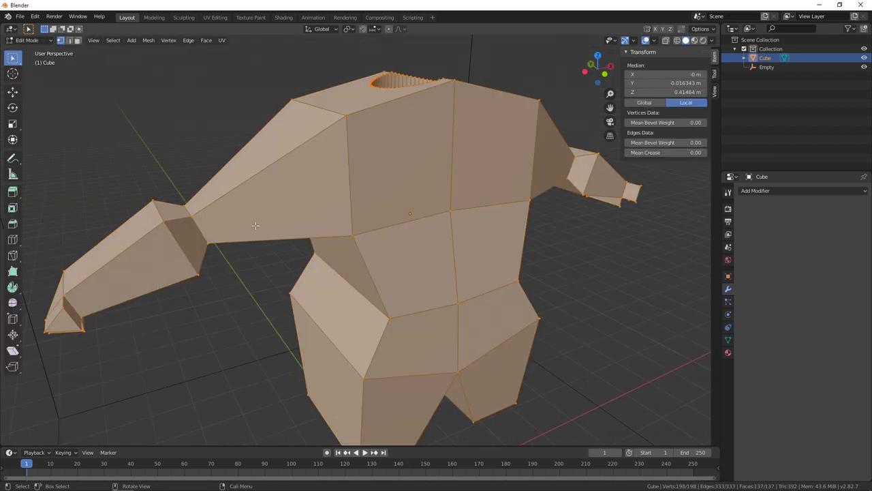
pyautogui.press('Tab')
pyautogui.moveTo(345, 195); pyautogui.dragTo(380, 195, button='middle')
# - Export the model in STL format as TEST.stl to the 3D Files folder
pyautogui.click(19, 16)
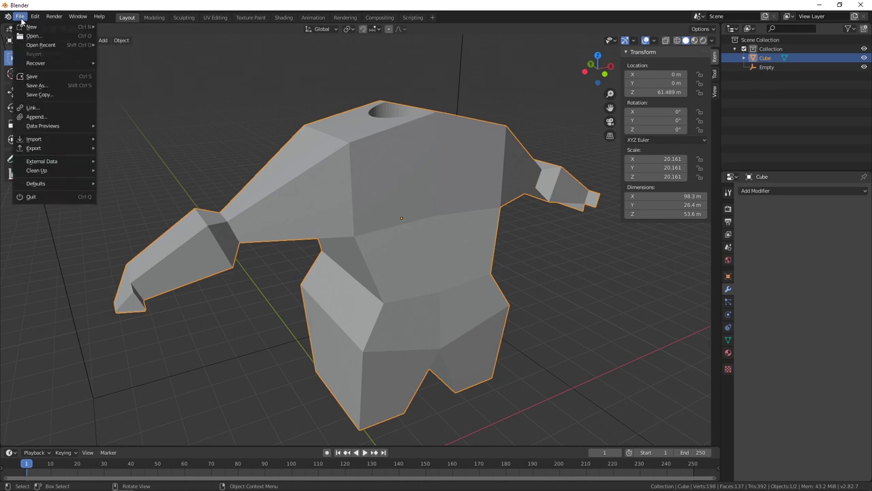
pyautogui.moveTo(62, 149)
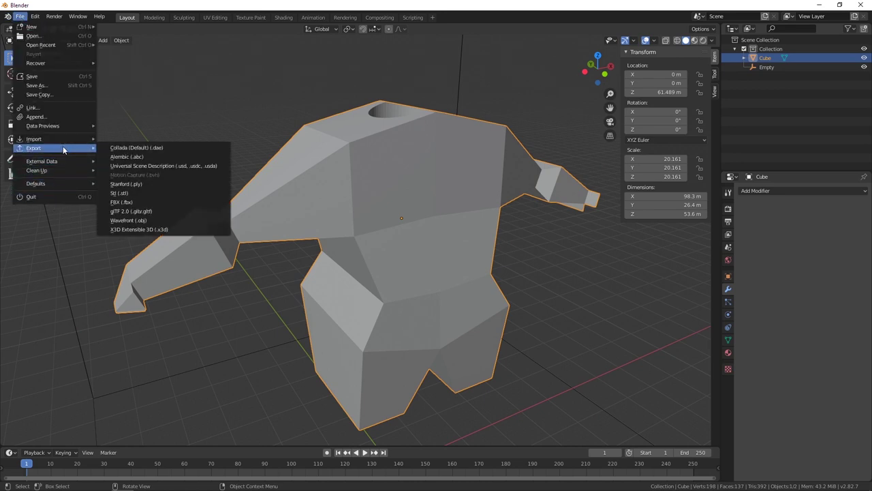
pyautogui.click(175, 195)
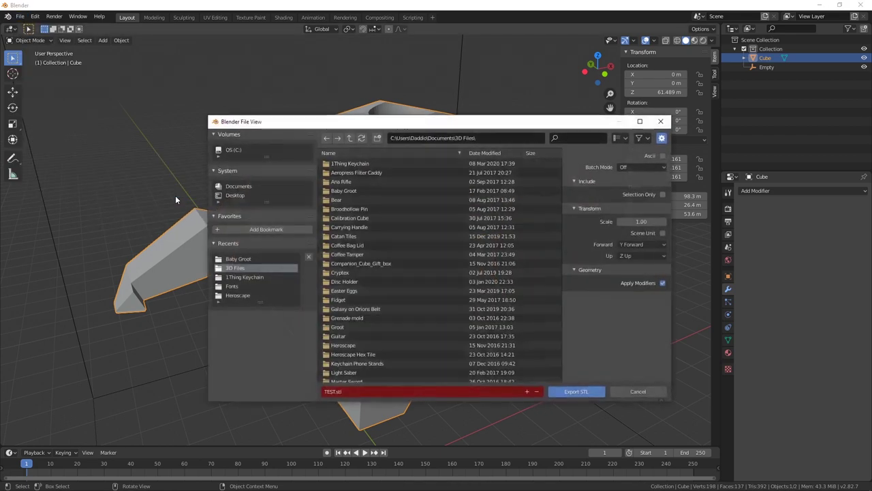
pyautogui.click(568, 390)
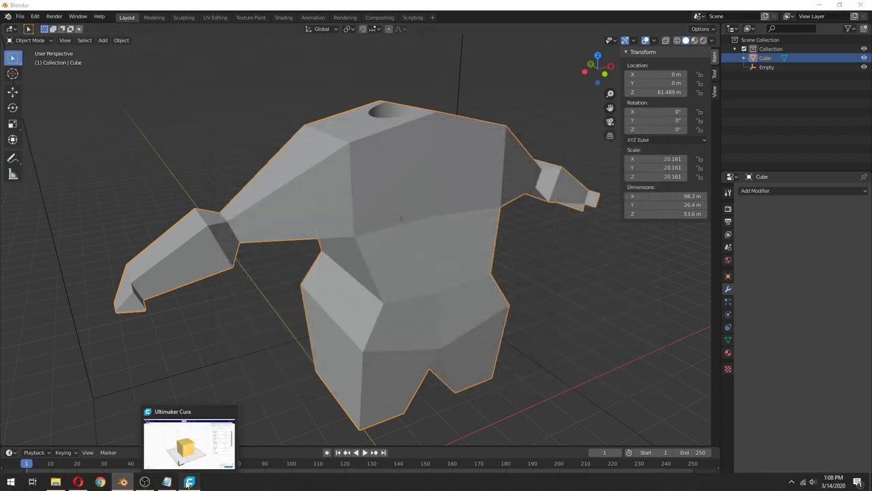
# - Switch to Ultimaker Cura and clear the build plate of the old cube model
pyautogui.click(189, 481)
pyautogui.rightClick(392, 247)
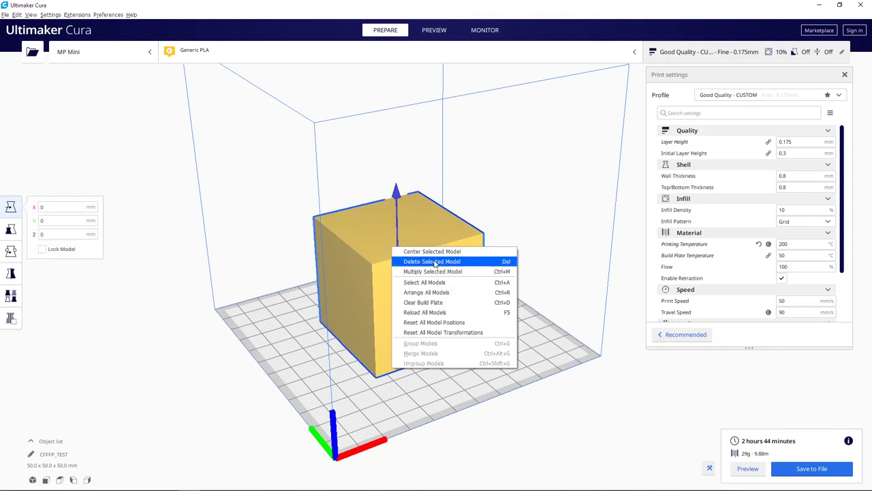
pyautogui.click(436, 303)
# - Load TEST.stl from the 3D Files folder onto the build plate
pyautogui.click(32, 51)
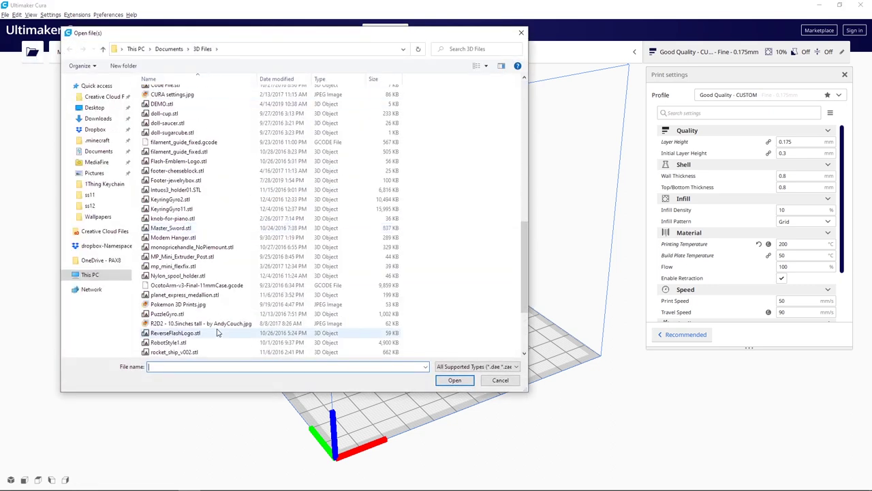
pyautogui.scroll(-4, 195, 331)
pyautogui.click(195, 333)
pyautogui.click(193, 351)
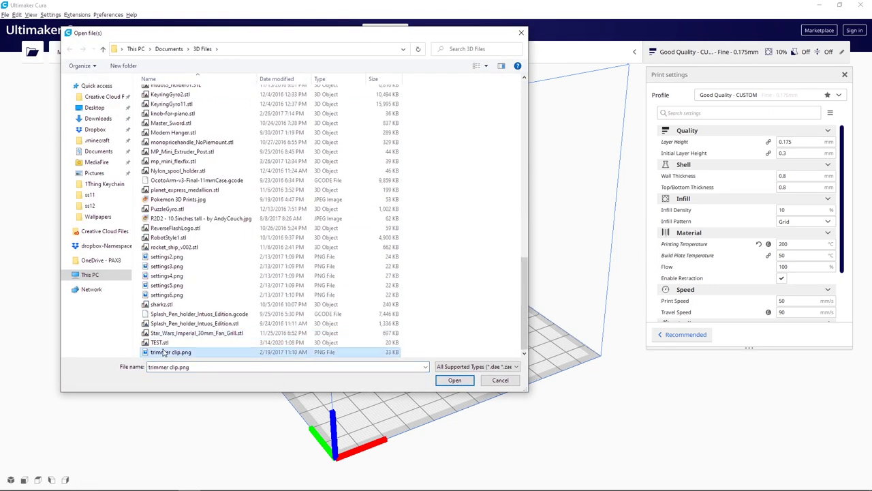
pyautogui.click(193, 342)
pyautogui.click(454, 380)
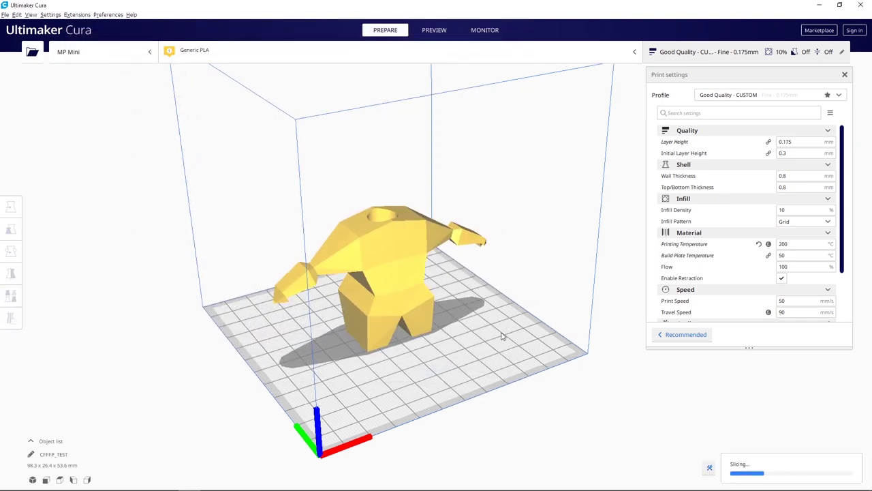
# - Compare the imported model on the build plate with the body inside the cube-shaped Empty in Blender
pyautogui.moveTo(434, 320); pyautogui.dragTo(355, 335, button='right')
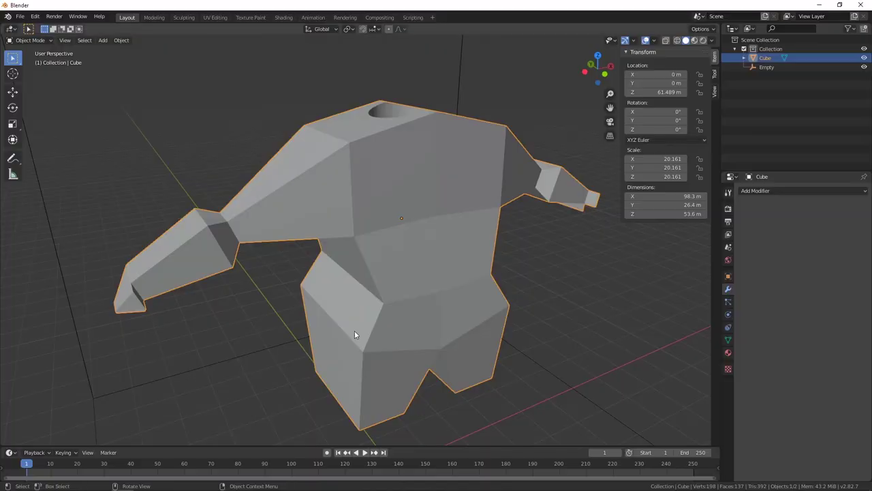
pyautogui.moveTo(356, 335); pyautogui.dragTo(481, 302, button='middle')
pyautogui.scroll(-4, 428, 292)
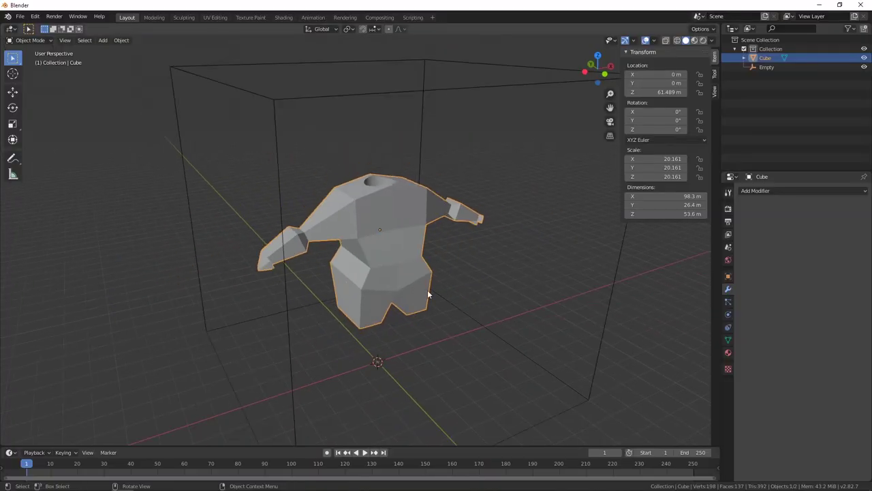
pyautogui.moveTo(428, 293); pyautogui.dragTo(281, 295, button='middle')
pyautogui.scroll(2, 281, 295)
pyautogui.click(282, 295)
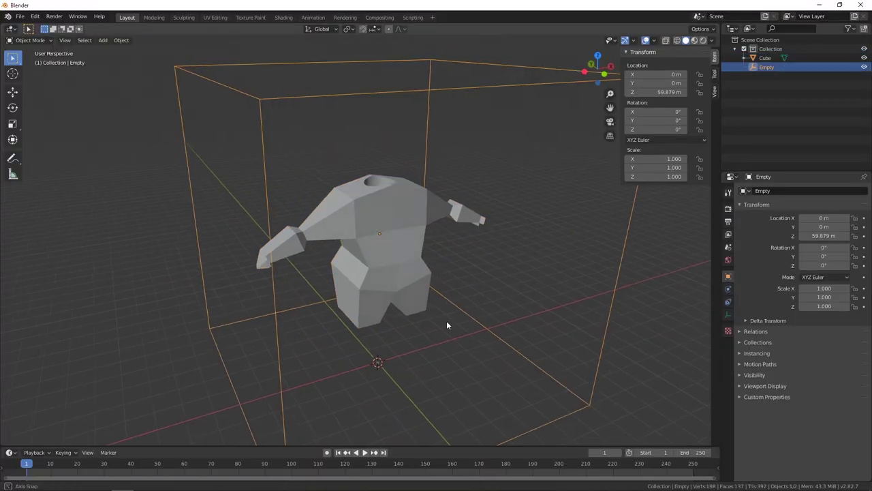
pyautogui.moveTo(446, 320); pyautogui.dragTo(383, 327, button='middle')
pyautogui.scroll(2, 382, 338)
pyautogui.scroll(-3, 383, 328)
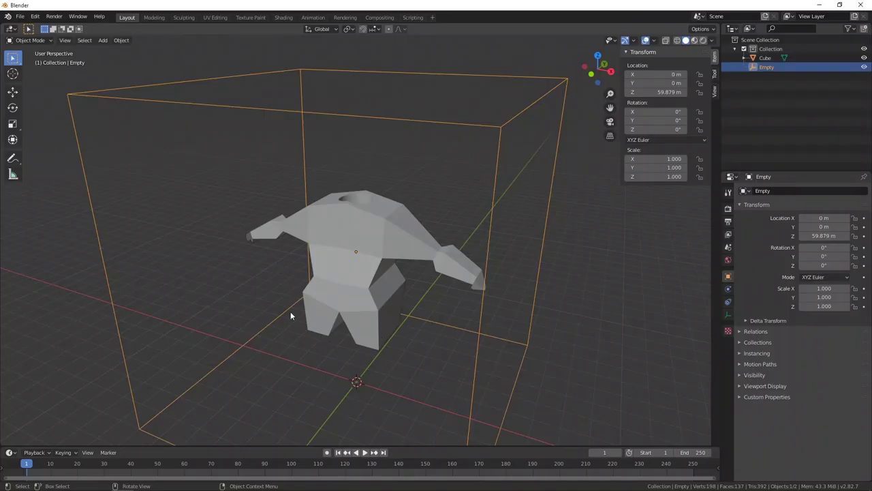
pyautogui.moveTo(293, 312)
pyautogui.mouseDown(button='middle')
pyautogui.moveTo(296, 301)
pyautogui.moveTo(427, 303)
pyautogui.moveTo(362, 308)
pyautogui.moveTo(294, 298)
pyautogui.mouseUp(button='middle')
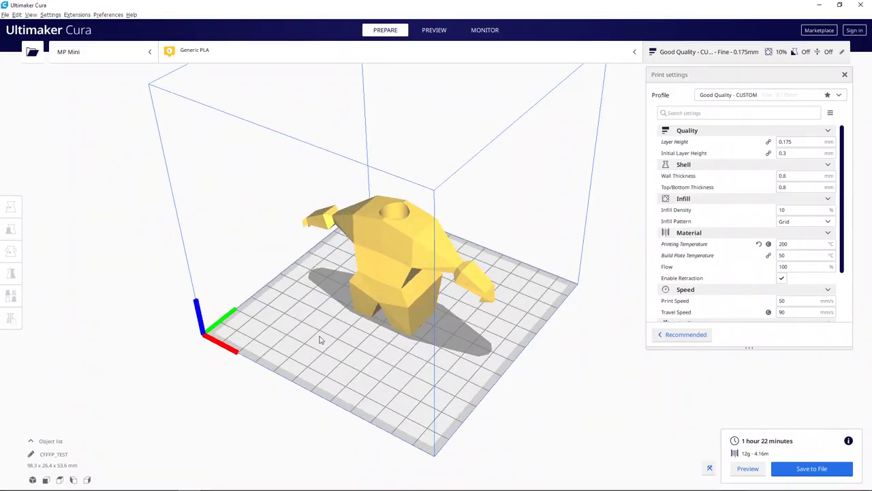
# - Switch to Ultimaker Cura and examine the imported model's body, arms and legs from several angles and up close
pyautogui.moveTo(319, 339); pyautogui.dragTo(316, 315, button='right')
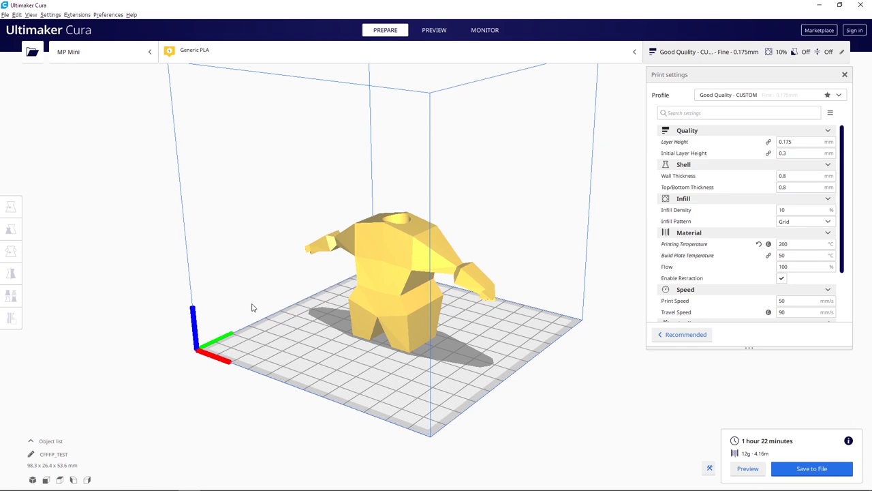
pyautogui.moveTo(253, 307); pyautogui.dragTo(304, 308, button='right')
pyautogui.scroll(8, 353, 303)
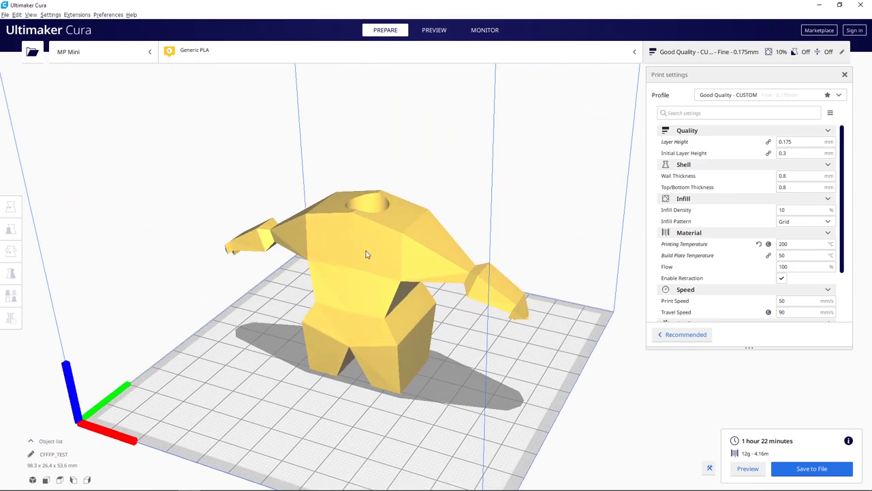
pyautogui.moveTo(263, 291)
pyautogui.mouseDown(button='right')
pyautogui.moveTo(352, 236)
pyautogui.moveTo(434, 222)
pyautogui.moveTo(447, 230)
pyautogui.moveTo(369, 271)
pyautogui.moveTo(250, 283)
pyautogui.mouseUp(button='right')
pyautogui.scroll(-5, 369, 272)
pyautogui.moveTo(441, 359); pyautogui.dragTo(460, 386, button='right')
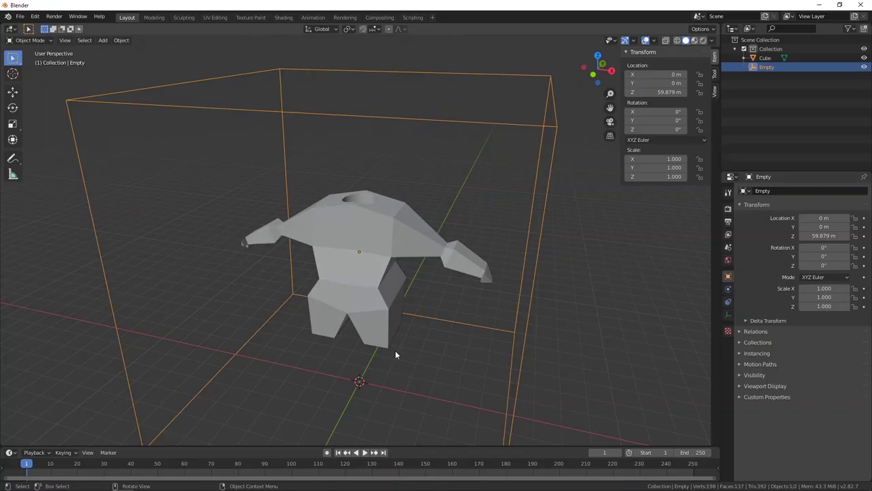
# - Switch back to Blender and add a Bezier circle at the world origin with a radius of 34.7 m
pyautogui.moveTo(395, 350); pyautogui.dragTo(428, 316, button='middle')
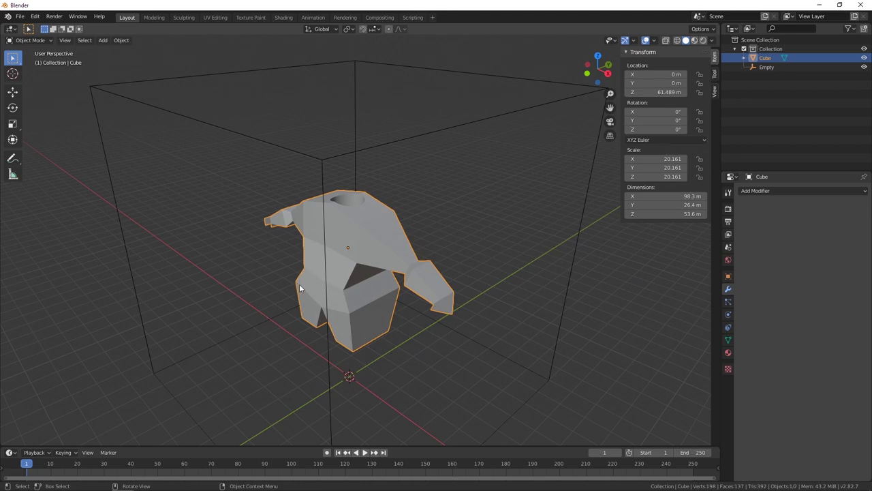
pyautogui.hotkey('shift', 'a')
pyautogui.moveTo(261, 253)
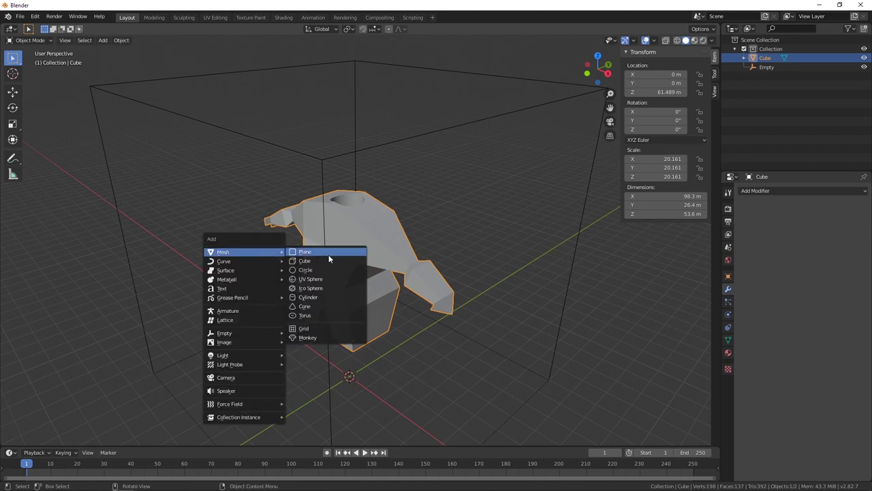
pyautogui.moveTo(232, 264)
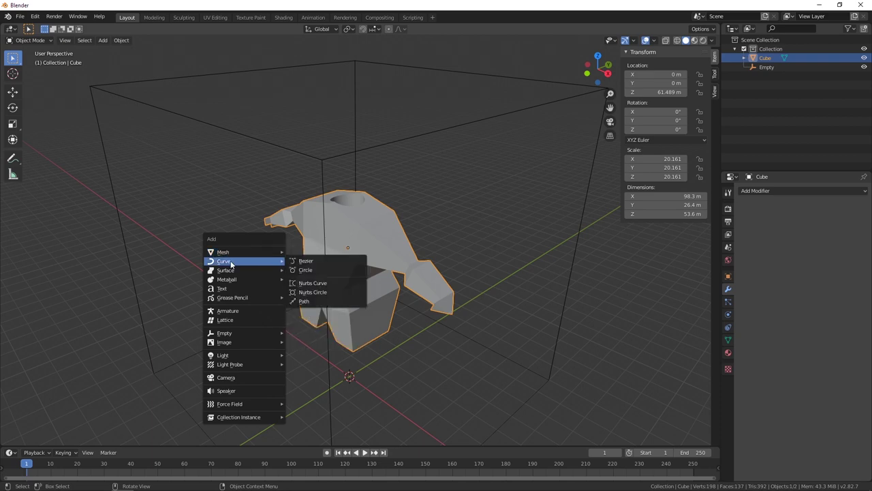
pyautogui.click(300, 271)
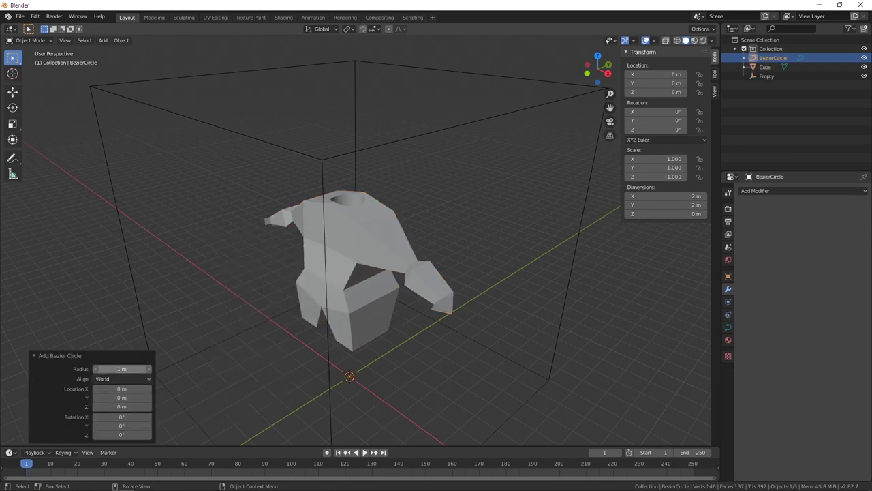
pyautogui.moveTo(655, 397); pyautogui.dragTo(115, 368)
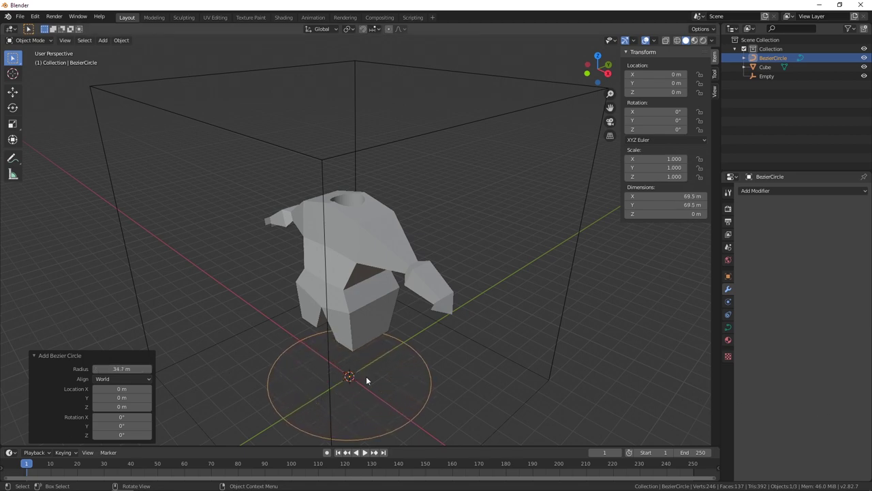
# - Extrude the Bezier circle by about 2.77 m in its curve geometry settings
pyautogui.click(727, 327)
pyautogui.moveTo(405, 352); pyautogui.dragTo(361, 312, button='middle')
pyautogui.click(740, 347)
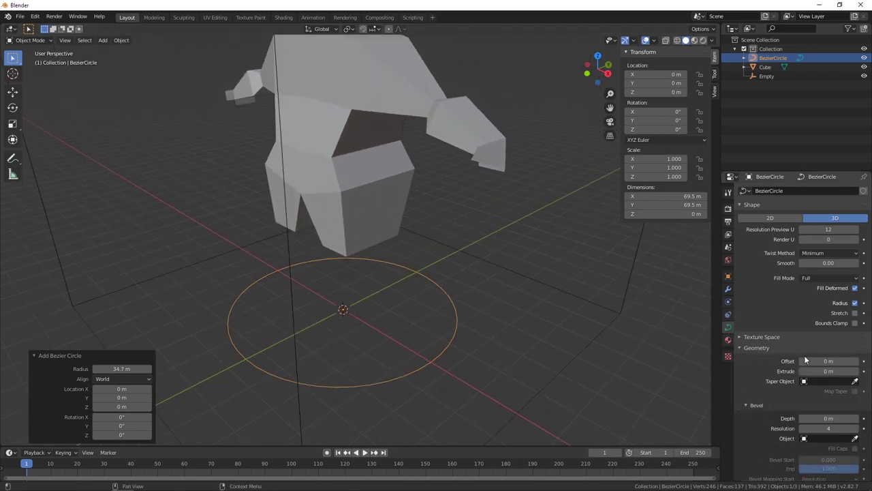
pyautogui.moveTo(811, 371); pyautogui.dragTo(862, 370)
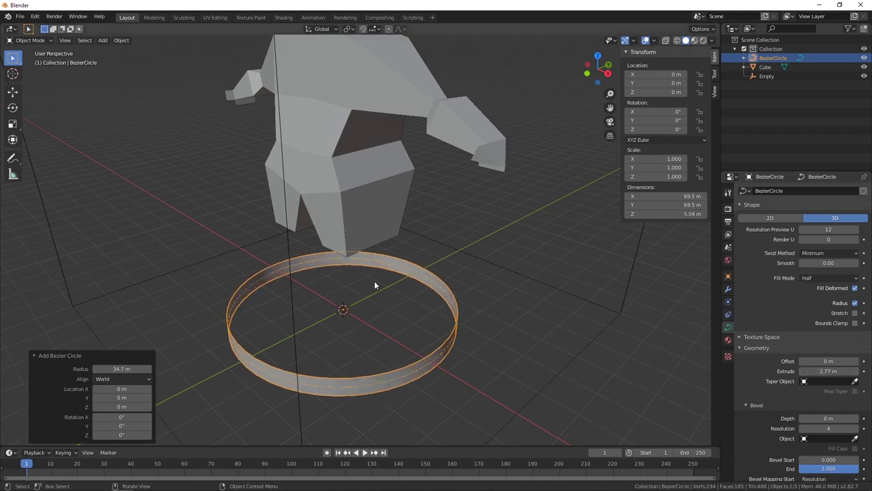
# - Make the Bezier circle a 2D curve with its fill mode set to Both, forming a solid disc
pyautogui.click(825, 254)
pyautogui.click(833, 279)
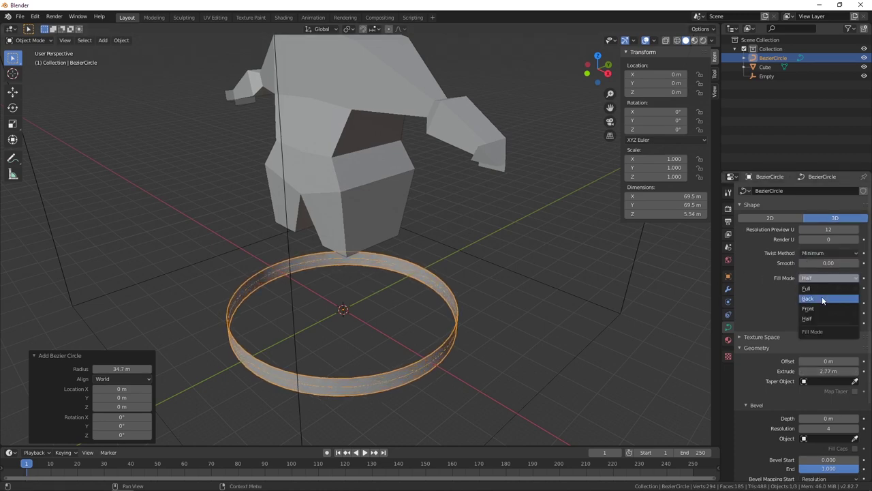
pyautogui.click(825, 283)
pyautogui.click(771, 218)
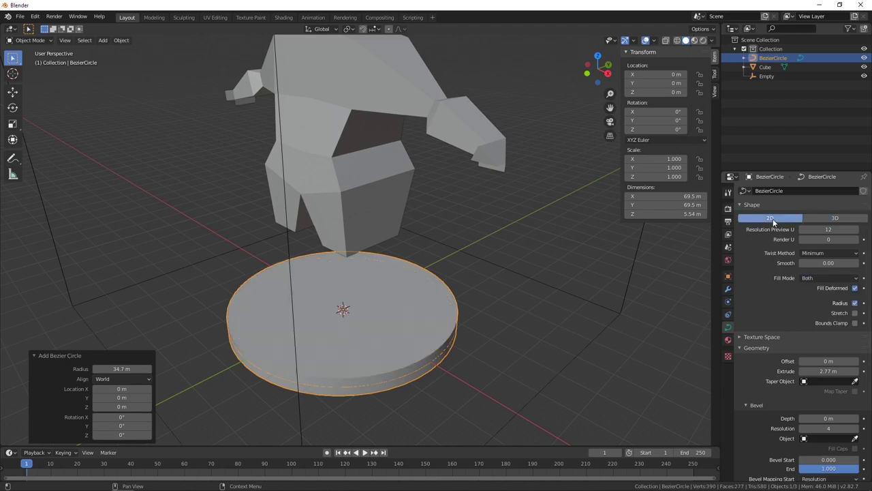
pyautogui.click(827, 277)
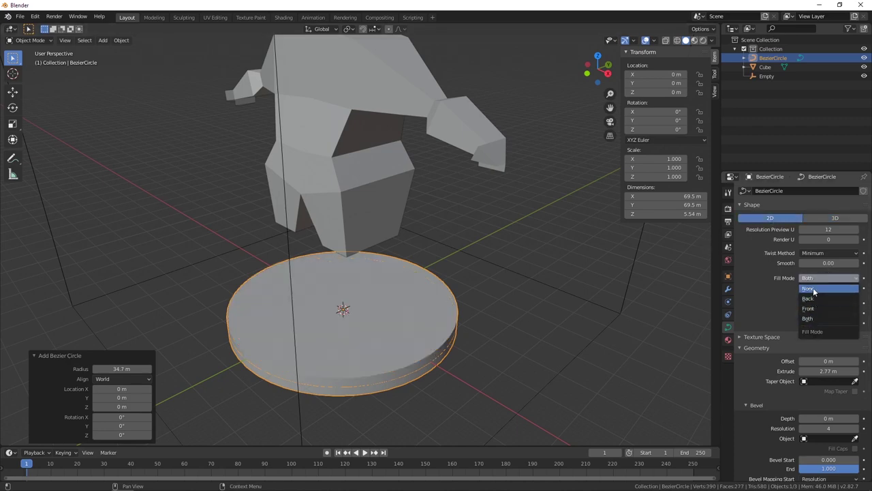
pyautogui.click(811, 318)
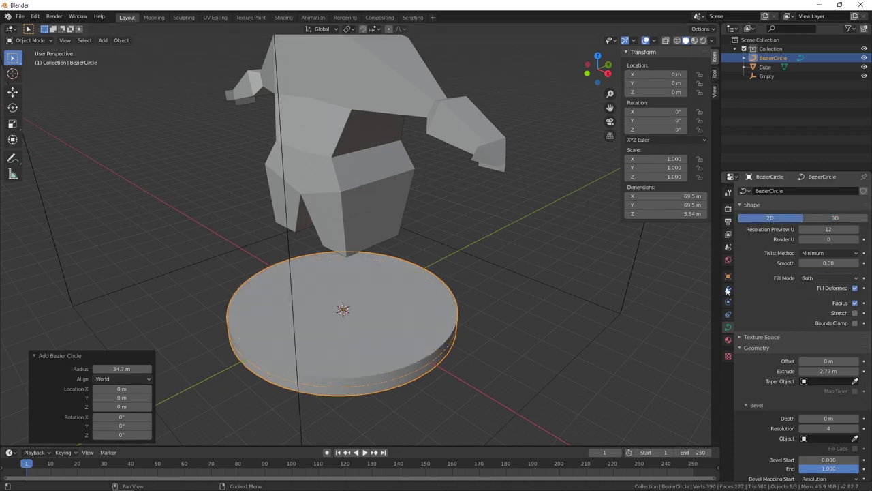
# - Set the disc curve's preview resolution U to 128
pyautogui.moveTo(436, 290); pyautogui.dragTo(450, 310, button='middle')
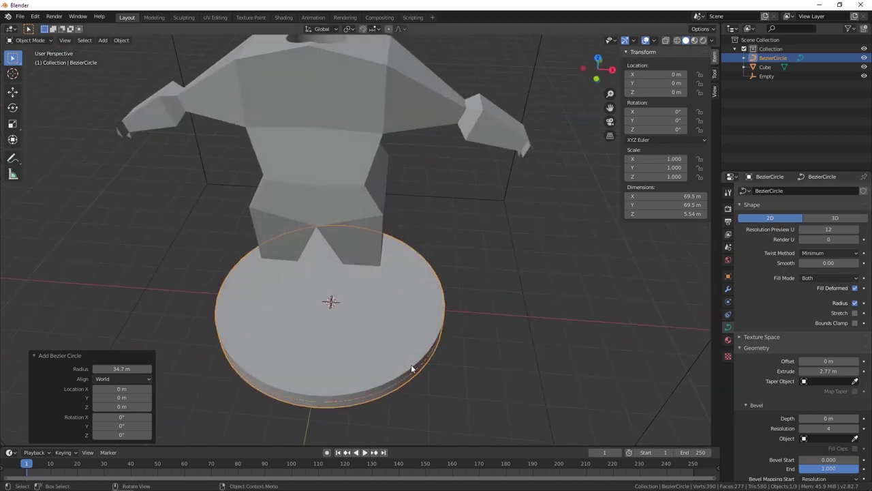
pyautogui.press('Tab')
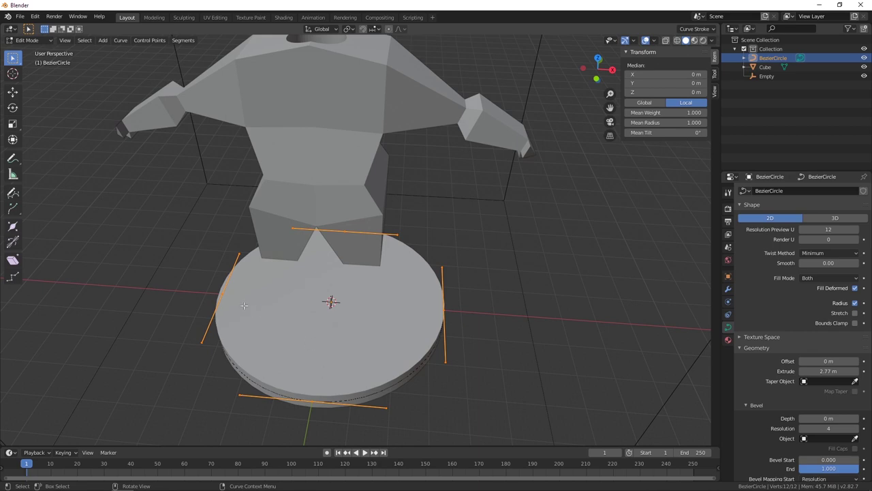
pyautogui.moveTo(253, 311); pyautogui.dragTo(373, 319, button='middle')
pyautogui.press('Tab')
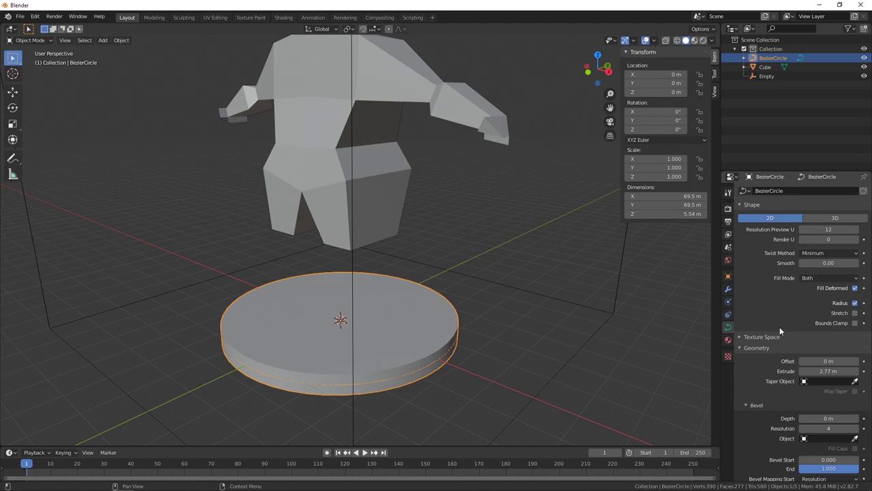
pyautogui.scroll(-3, 780, 327)
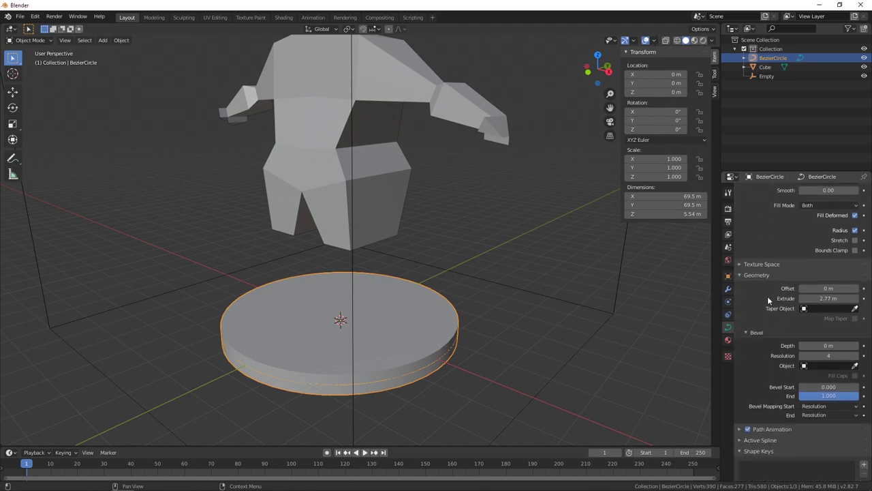
pyautogui.scroll(3, 767, 296)
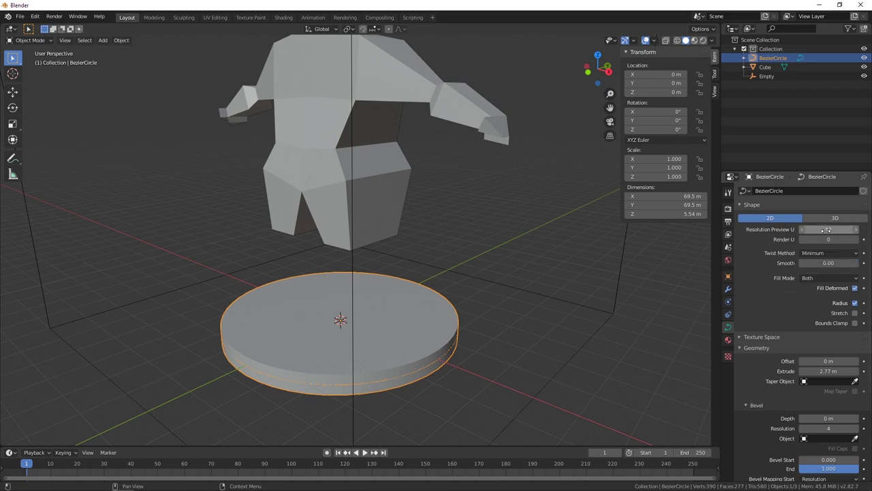
pyautogui.moveTo(818, 230); pyautogui.dragTo(825, 230)
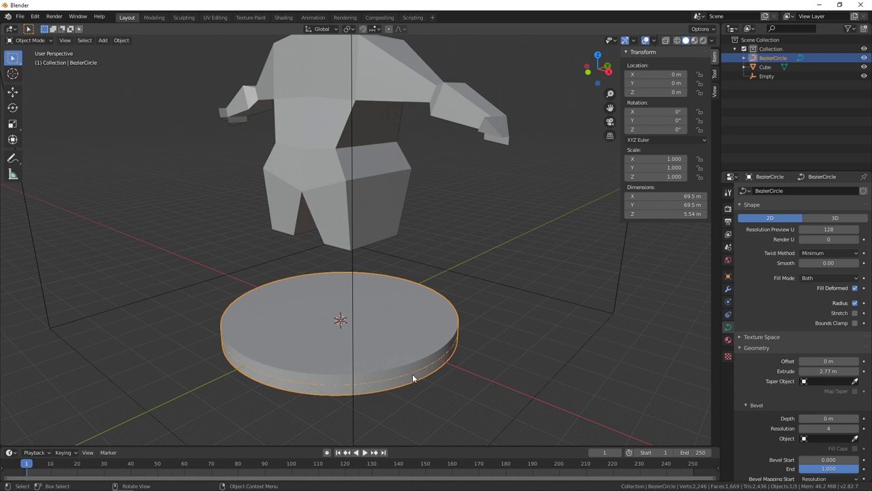
# - Raise the disc along the Z axis to about 26.93 m so it sits directly under the character's feet
pyautogui.press('g')
pyautogui.press('z')
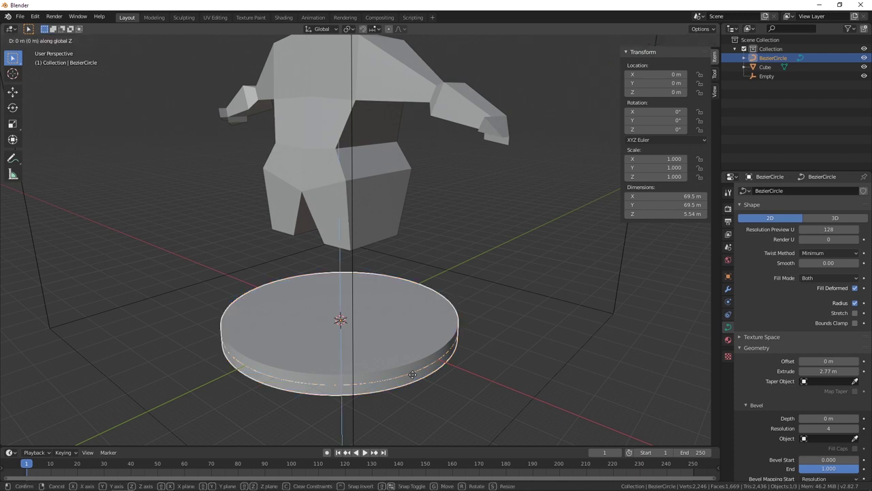
pyautogui.click(398, 292)
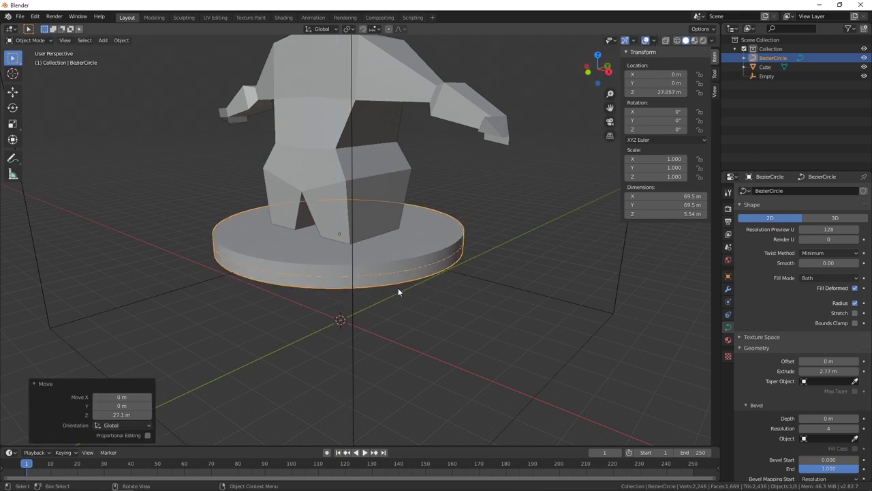
pyautogui.press('KP_1')
pyautogui.press('g')
pyautogui.press('z')
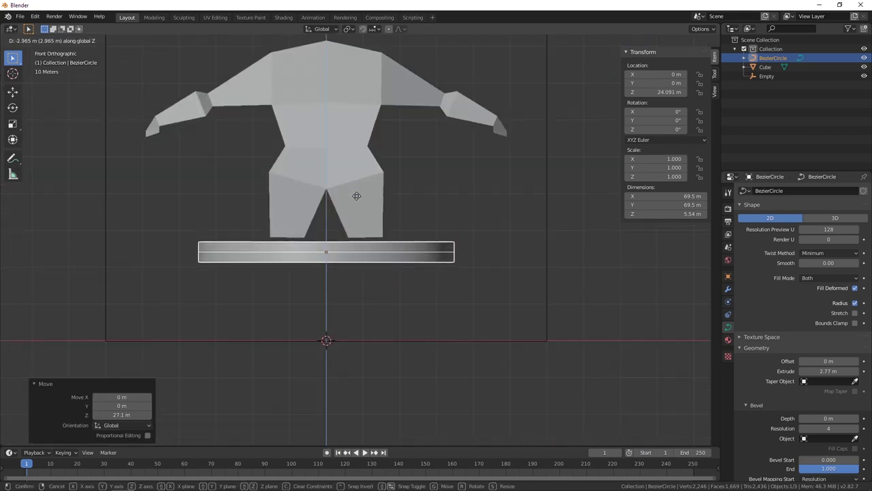
pyautogui.click(358, 185)
pyautogui.moveTo(413, 205); pyautogui.dragTo(377, 236, button='middle')
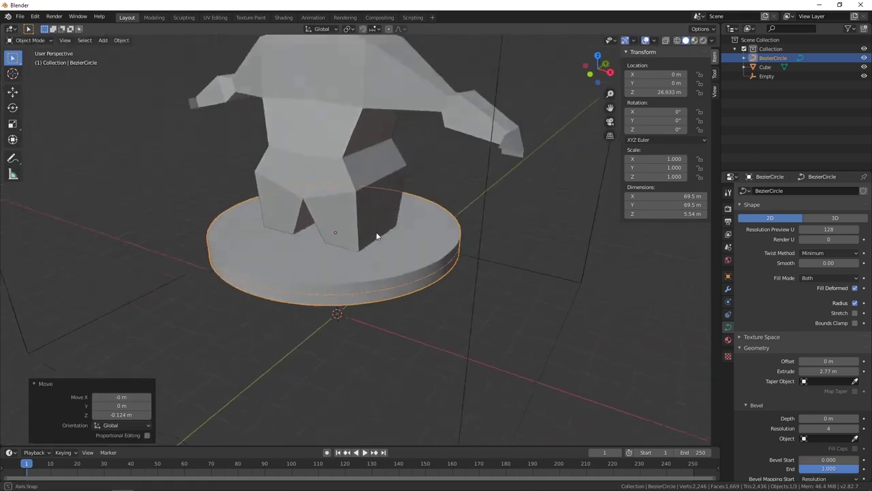
pyautogui.scroll(2, 376, 236)
pyautogui.scroll(-5, 374, 236)
pyautogui.scroll(3, 374, 237)
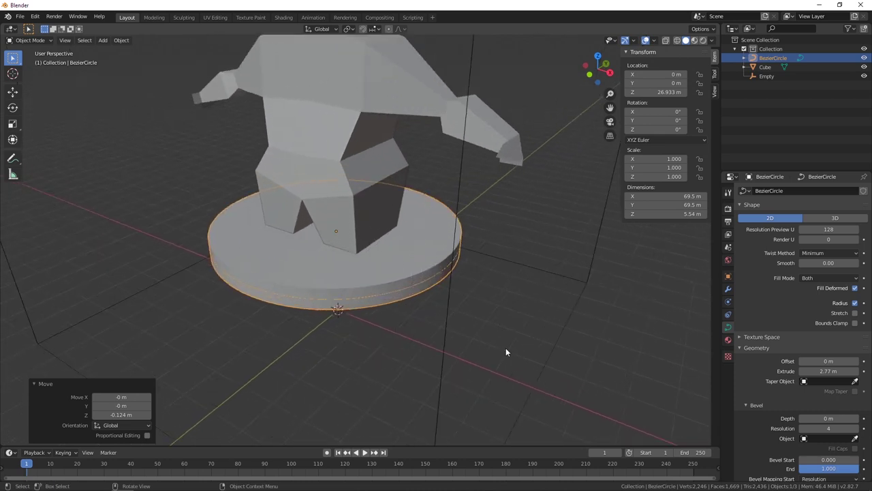
# - Scale the disc to about 0.708 in X and Y and 0.824 in Z, and clear the selection
pyautogui.press('s')
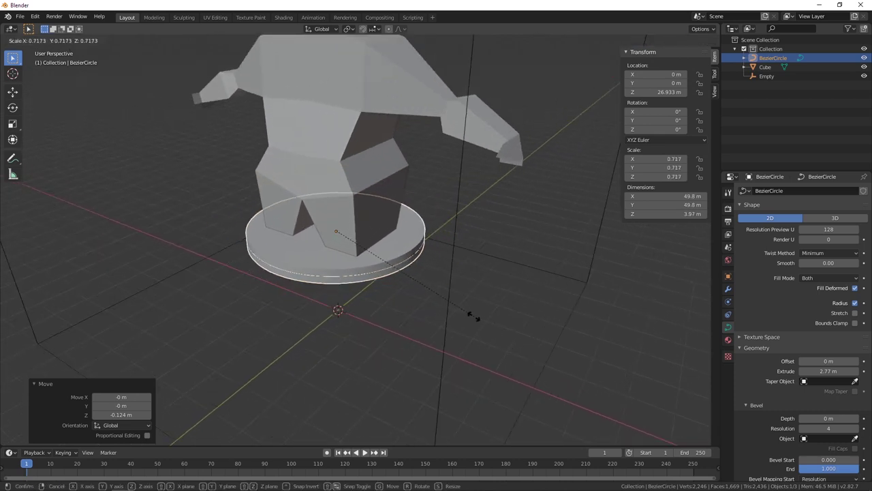
pyautogui.press('z')
pyautogui.click(484, 341)
pyautogui.moveTo(263, 294); pyautogui.dragTo(434, 175, button='middle')
pyautogui.press('s')
pyautogui.press('Escape')
pyautogui.press('KP_1')
pyautogui.press('a')
pyautogui.hotkey('alt', 'a')
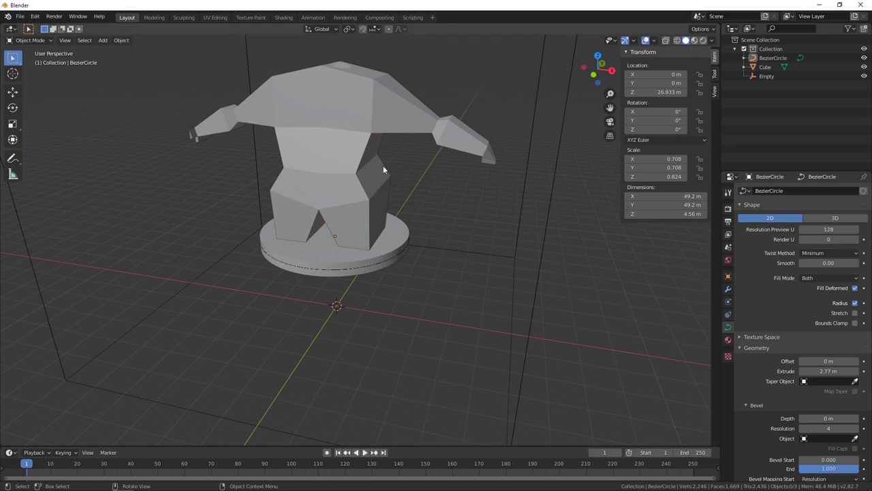
# - Try moving the disc away from the character's feet, and undo the move
pyautogui.click(378, 264)
pyautogui.press('g')
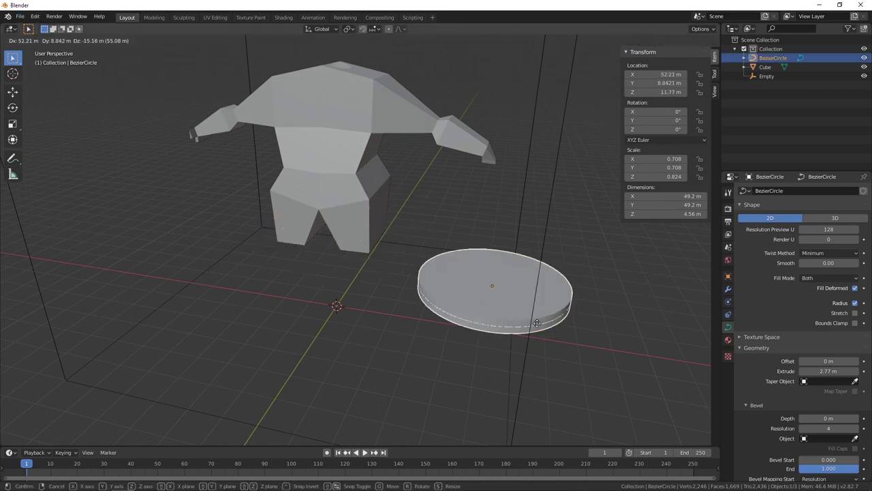
pyautogui.click(409, 311)
pyautogui.hotkey('ctrl', 'z')
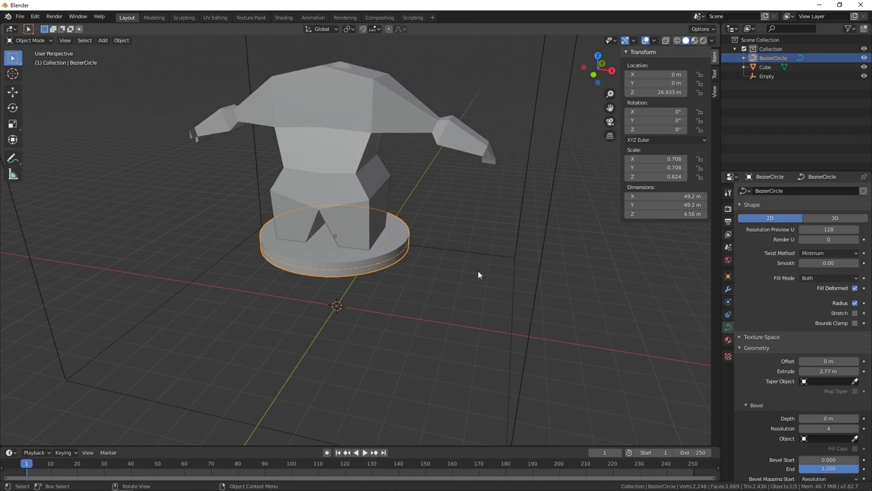
# - Export the character with its disc base as STL, overwriting the previously exported file
pyautogui.scroll(5, 478, 270)
pyautogui.scroll(-2, 385, 297)
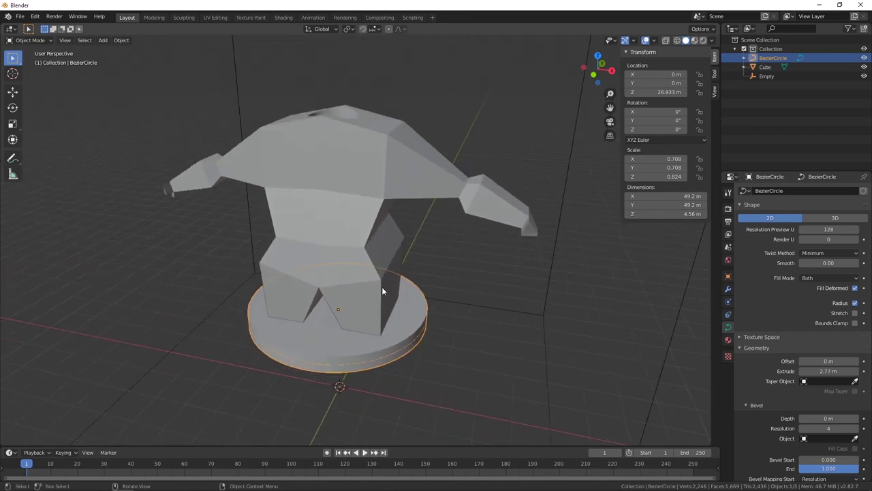
pyautogui.click(19, 17)
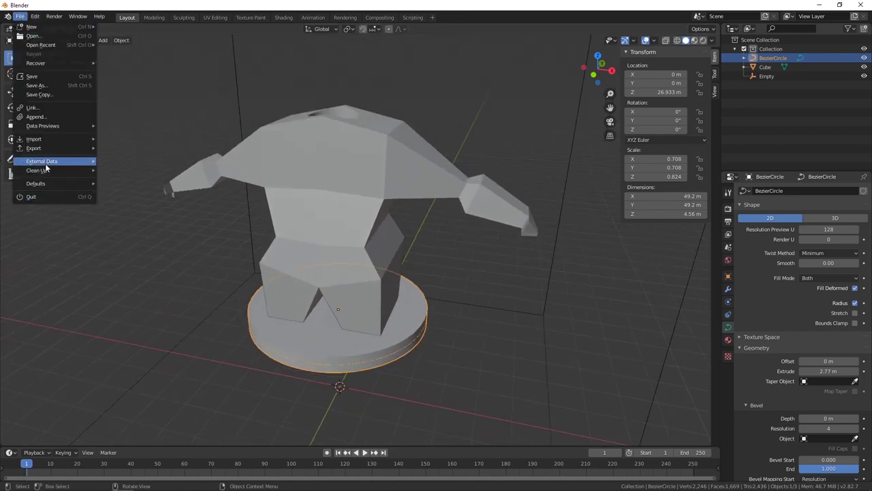
pyautogui.moveTo(47, 149)
pyautogui.click(154, 194)
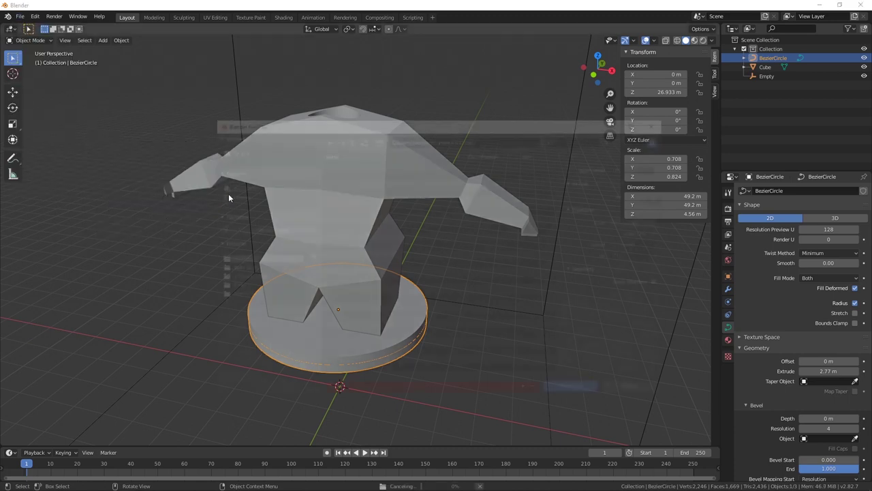
pyautogui.click(584, 390)
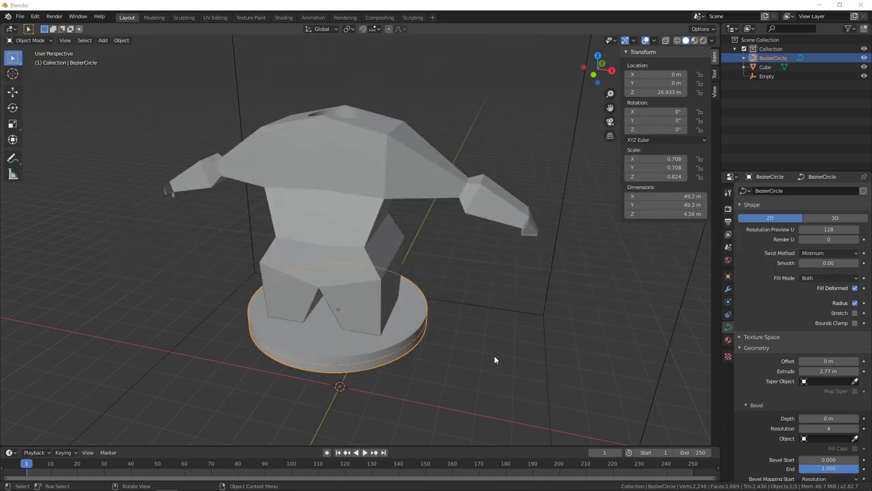
# - Switch to Ultimaker Cura, reload all models, and examine the character with its disc base on the build plate
pyautogui.hotkey('alt', 'Tab')
pyautogui.press('Tab')
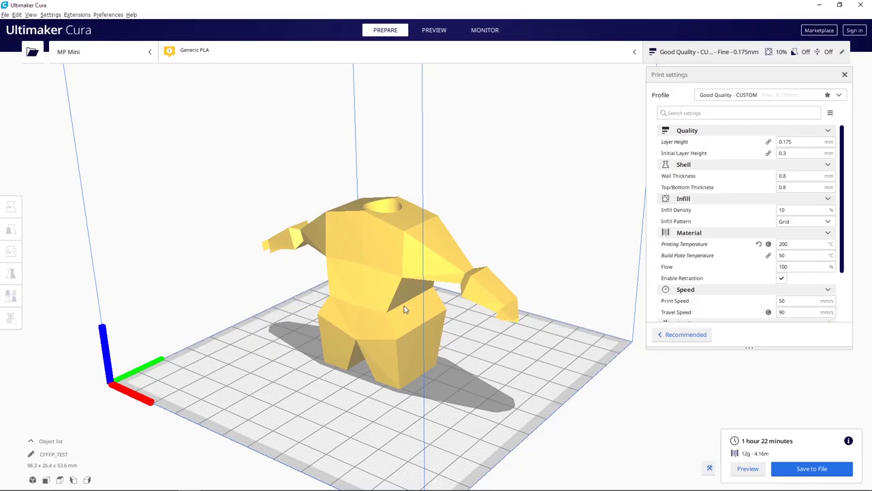
pyautogui.rightClick(392, 289)
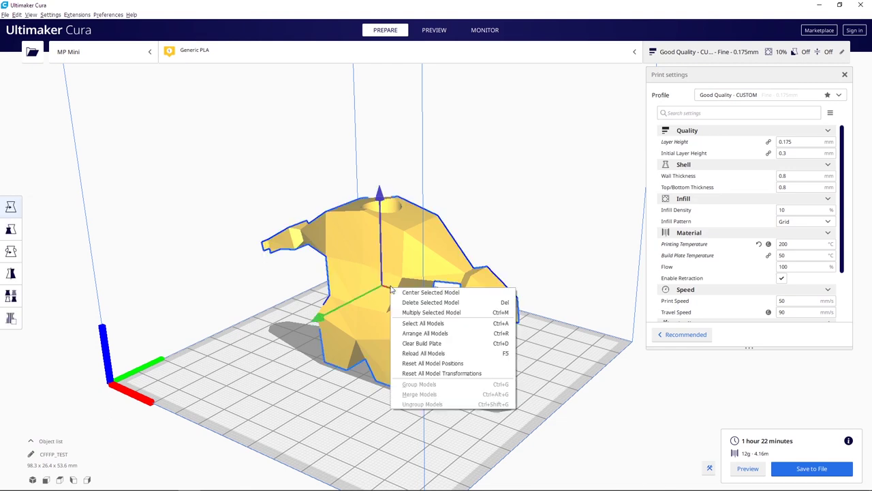
pyautogui.click(424, 353)
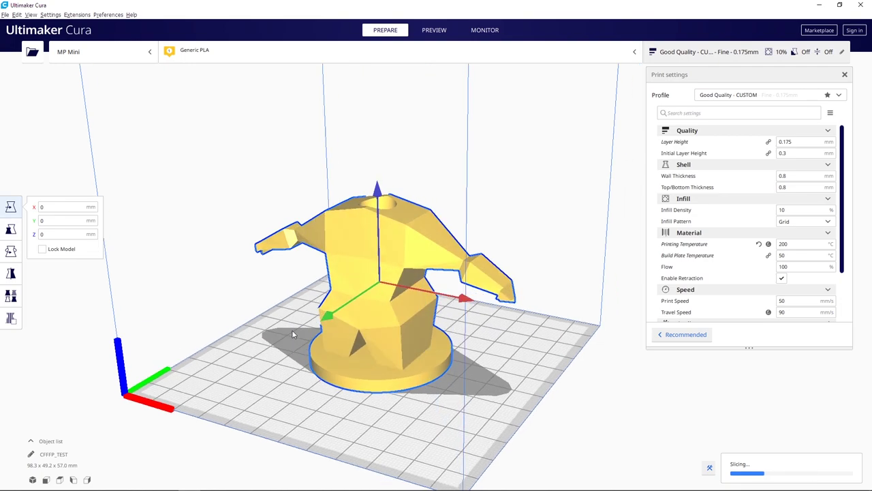
pyautogui.moveTo(254, 342)
pyautogui.mouseDown(button='right')
pyautogui.moveTo(359, 290)
pyautogui.moveTo(389, 345)
pyautogui.moveTo(400, 335)
pyautogui.moveTo(261, 341)
pyautogui.mouseUp(button='right')
pyautogui.moveTo(360, 353); pyautogui.dragTo(391, 360, button='right')
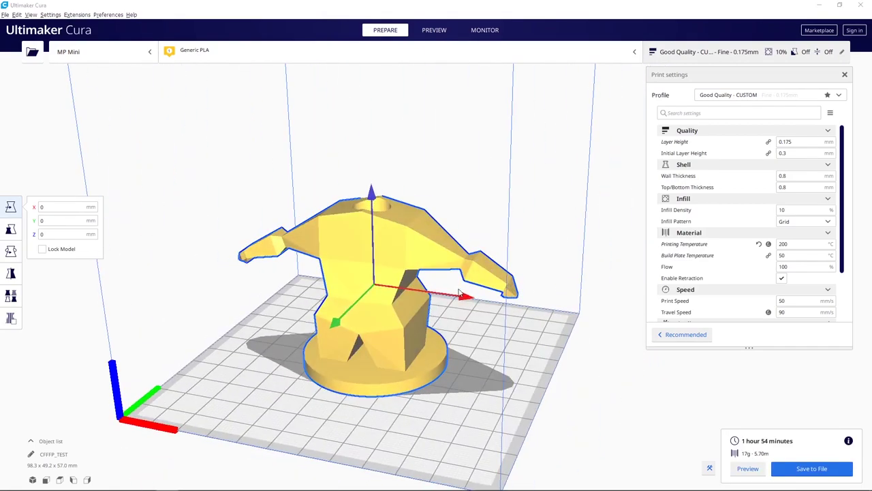
pyautogui.click(334, 185)
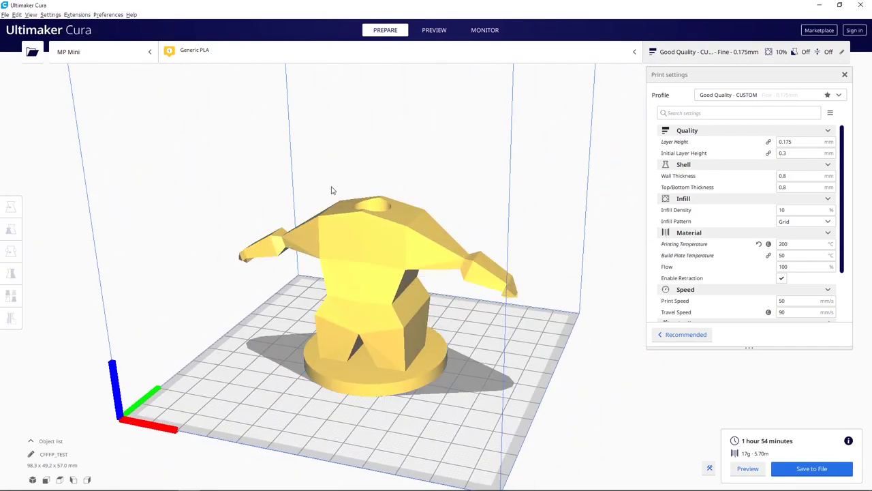
pyautogui.moveTo(380, 352)
pyautogui.mouseDown(button='right')
pyautogui.moveTo(380, 283)
pyautogui.moveTo(415, 366)
pyautogui.moveTo(267, 317)
pyautogui.moveTo(228, 327)
pyautogui.moveTo(212, 344)
pyautogui.moveTo(496, 344)
pyautogui.moveTo(372, 358)
pyautogui.mouseUp(button='right')
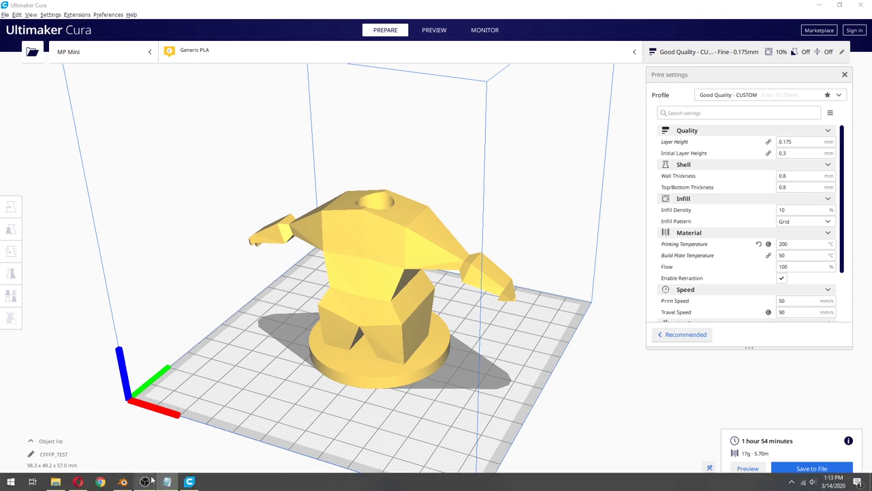
# - Switch back to Blender, clear the selection, and examine the character on its disc base from several sides
pyautogui.click(124, 482)
pyautogui.press('a')
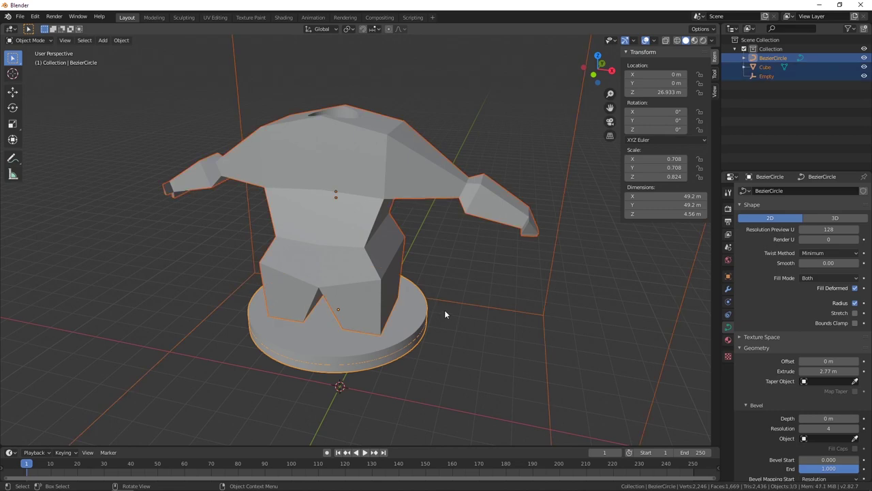
pyautogui.click(445, 310)
pyautogui.scroll(-2, 303, 306)
pyautogui.moveTo(248, 294)
pyautogui.mouseDown(button='middle')
pyautogui.moveTo(339, 291)
pyautogui.moveTo(273, 276)
pyautogui.moveTo(260, 285)
pyautogui.mouseUp(button='middle')
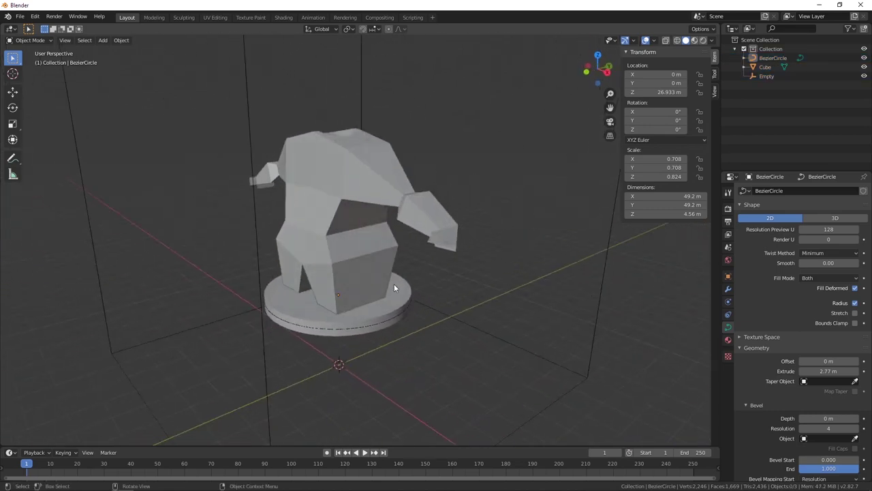
pyautogui.moveTo(394, 285); pyautogui.dragTo(437, 305, button='middle')
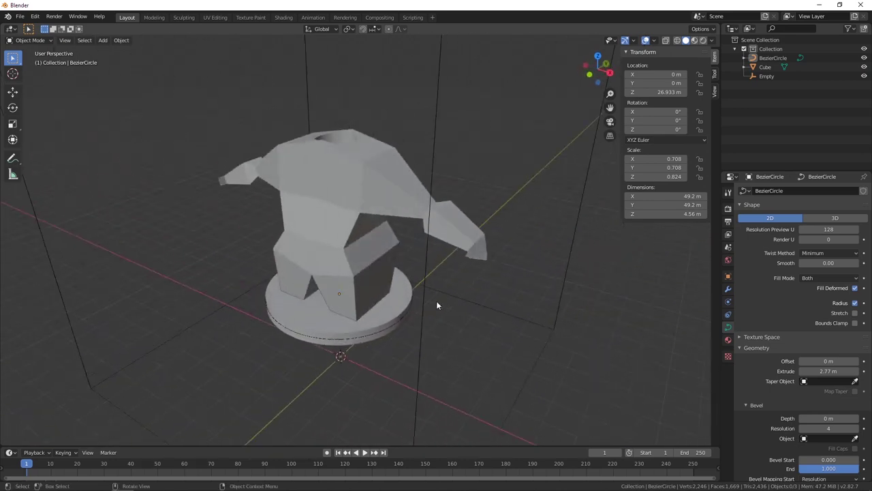